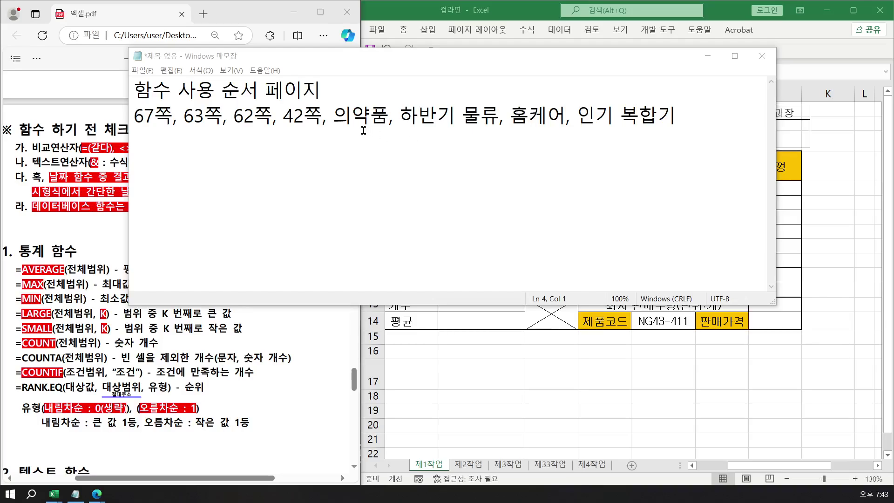
# - Review the practice order listed in the Notepad memo, from 의약품 to 인기 복합기, and minimise the memo
pyautogui.moveTo(334, 116); pyautogui.dragTo(677, 117)
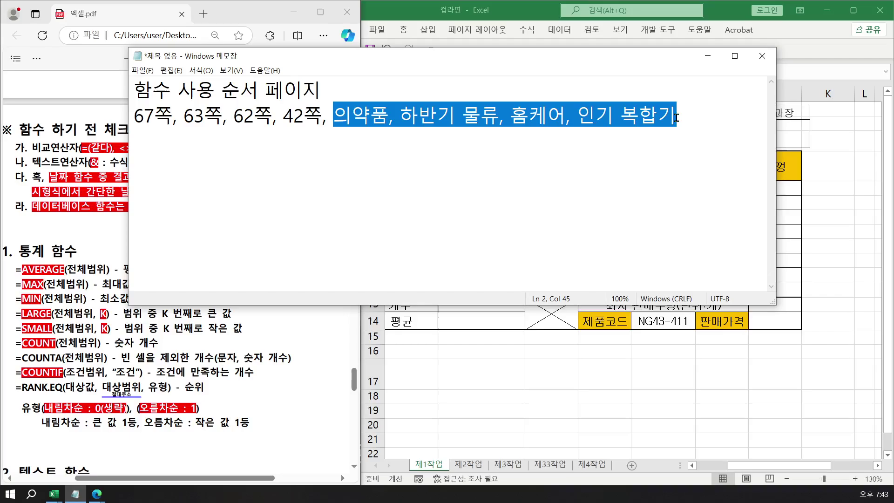
pyautogui.click(679, 117)
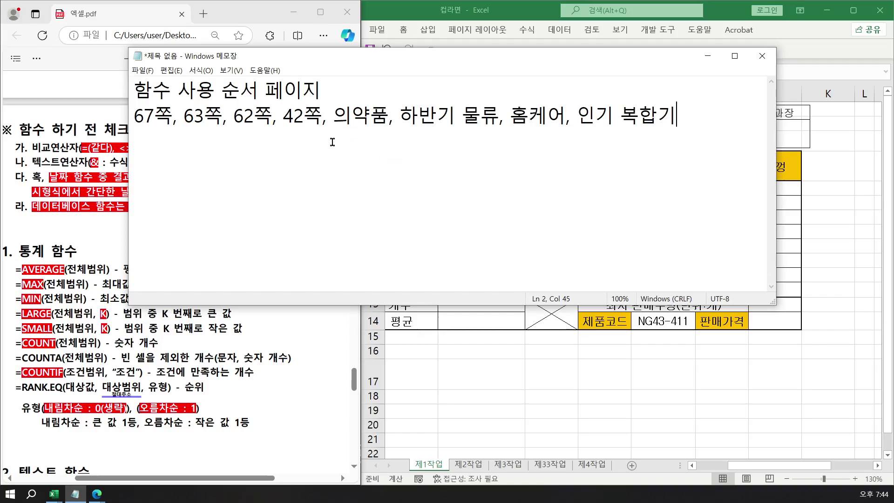
pyautogui.click(713, 60)
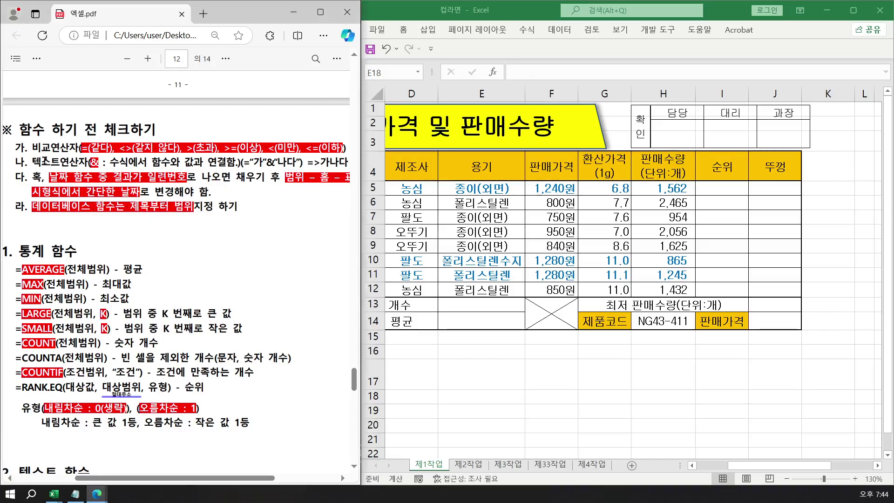
# - Examine the pre-function checklist and the function reference sections in 엑셀.pdf through the cell reference notes on the last page
pyautogui.moveTo(32, 147); pyautogui.dragTo(213, 149)
pyautogui.click(199, 154)
pyautogui.moveTo(42, 162); pyautogui.dragTo(134, 161)
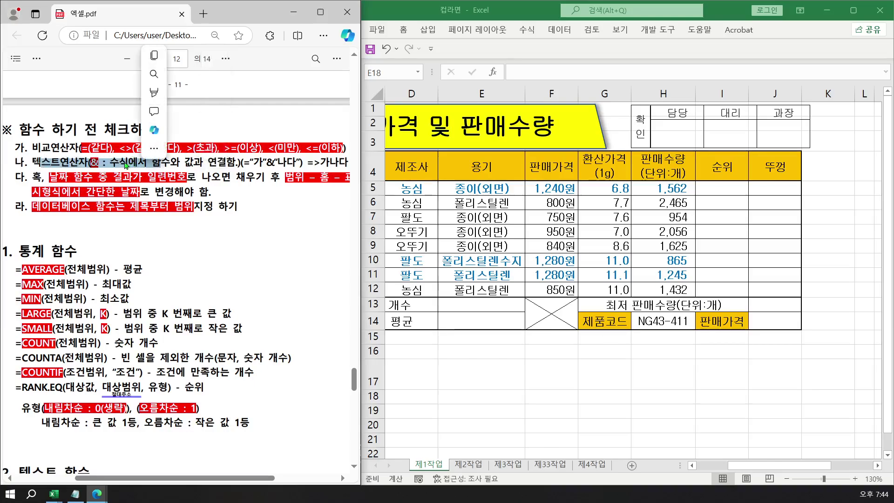
pyautogui.click(122, 162)
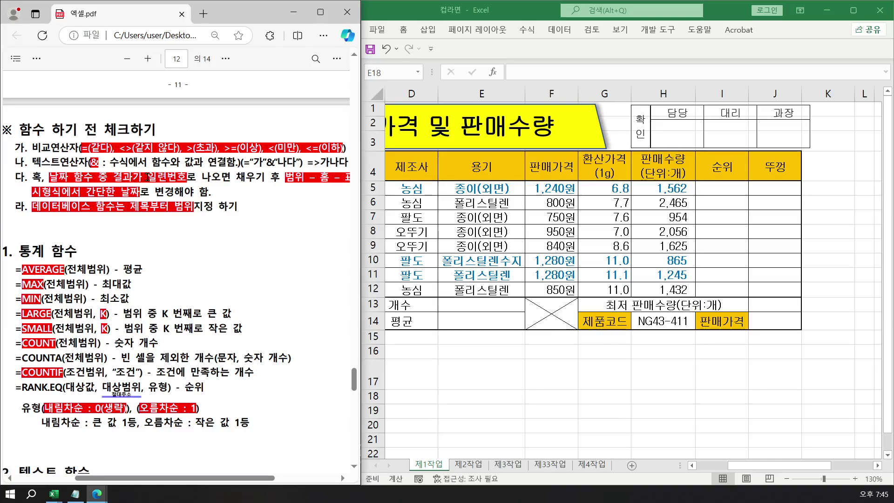
pyautogui.moveTo(148, 178); pyautogui.dragTo(180, 178)
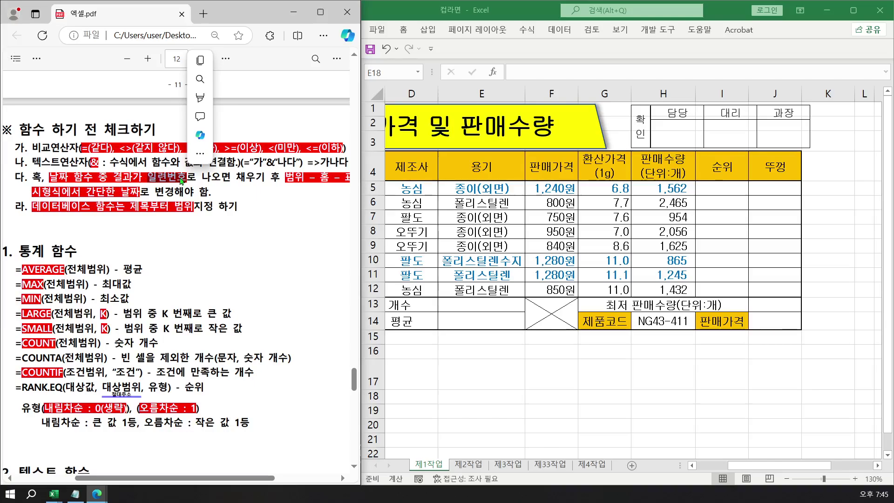
pyautogui.click(180, 178)
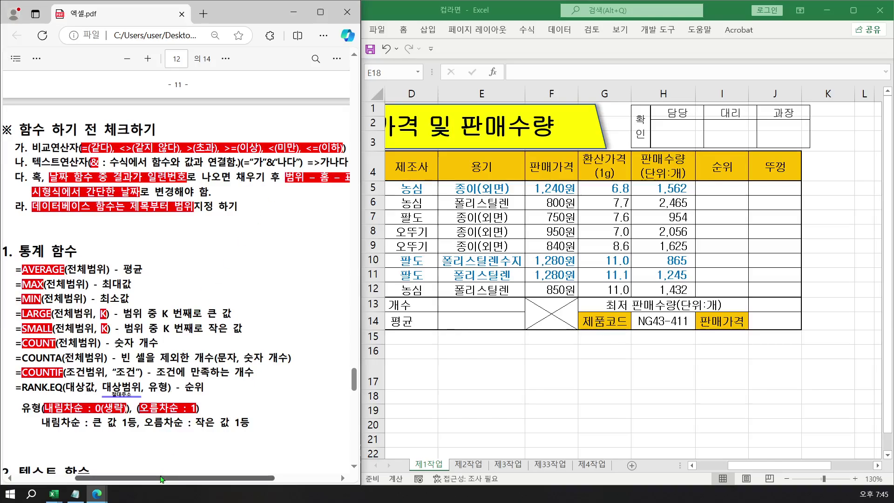
pyautogui.moveTo(161, 480)
pyautogui.mouseDown()
pyautogui.moveTo(192, 480)
pyautogui.moveTo(150, 481)
pyautogui.moveTo(167, 481)
pyautogui.mouseUp()
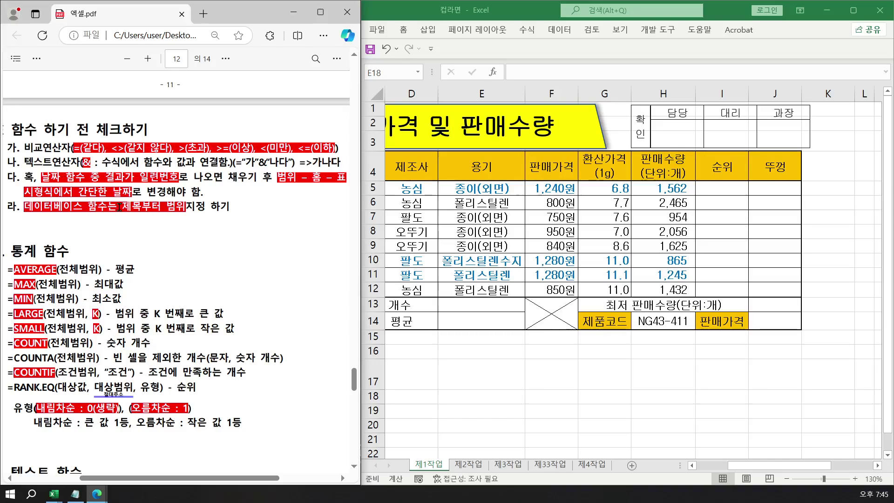
pyautogui.scroll(-7, 137, 253)
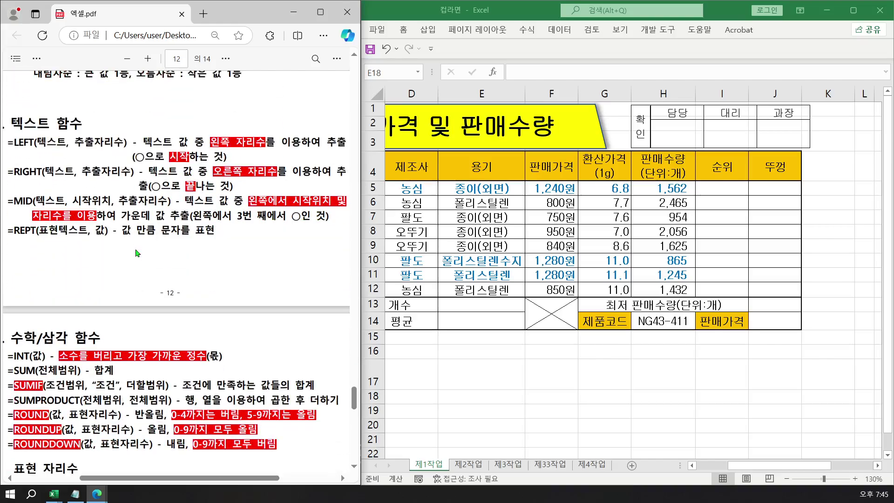
pyautogui.scroll(-9, 137, 252)
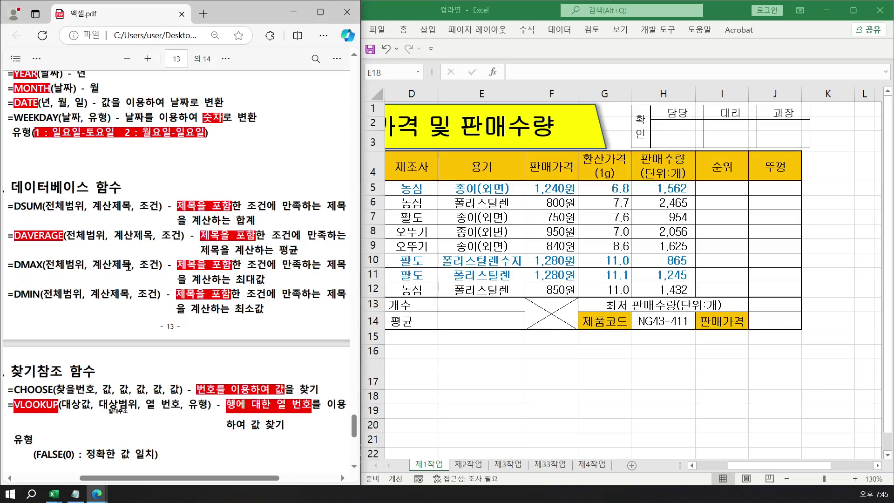
pyautogui.scroll(-8, 128, 266)
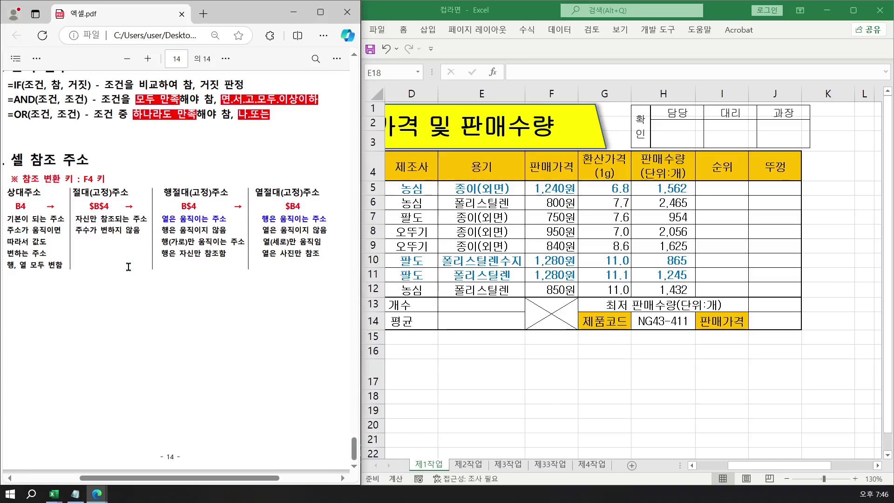
pyautogui.scroll(10, 128, 266)
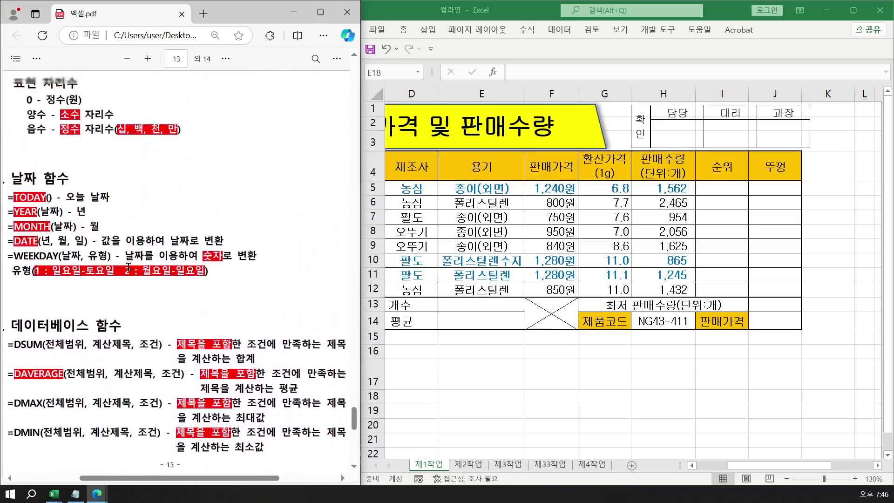
pyautogui.scroll(10, 128, 266)
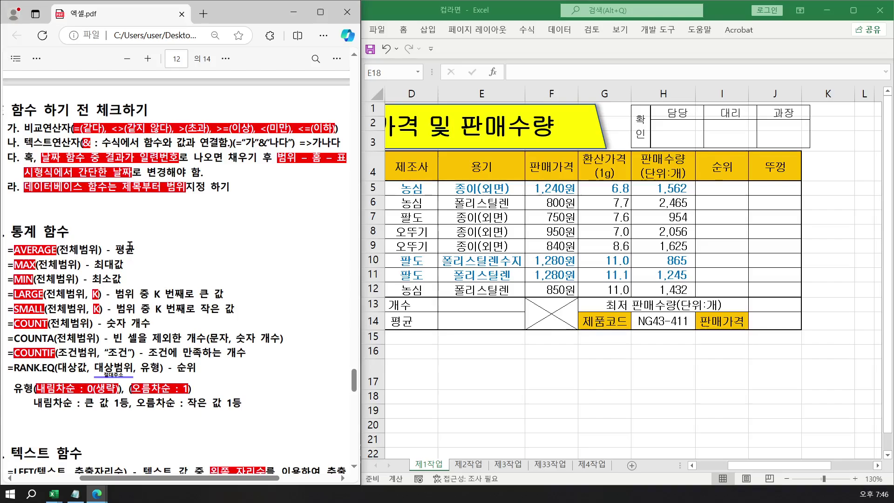
# - Check the page order in the Notepad memo, bring the 현진대학특강 workbook forward in Excel, and minimise the memo
pyautogui.click(75, 494)
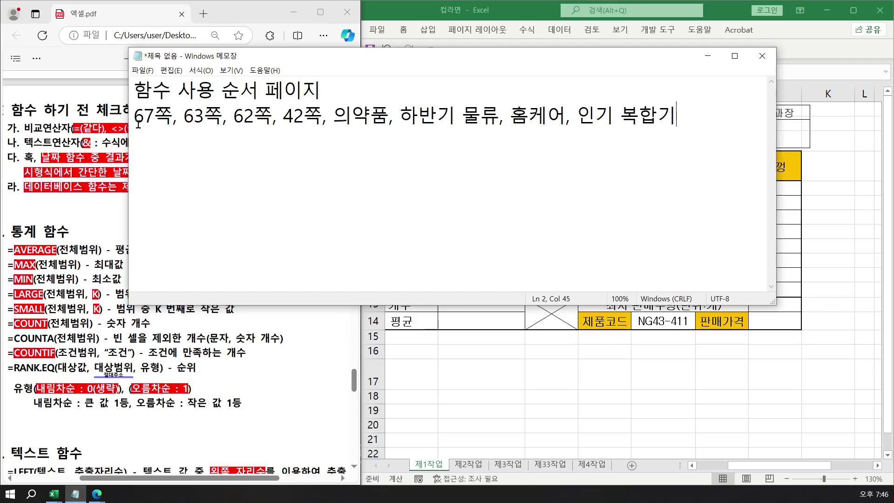
pyautogui.click(139, 125)
pyautogui.click(53, 496)
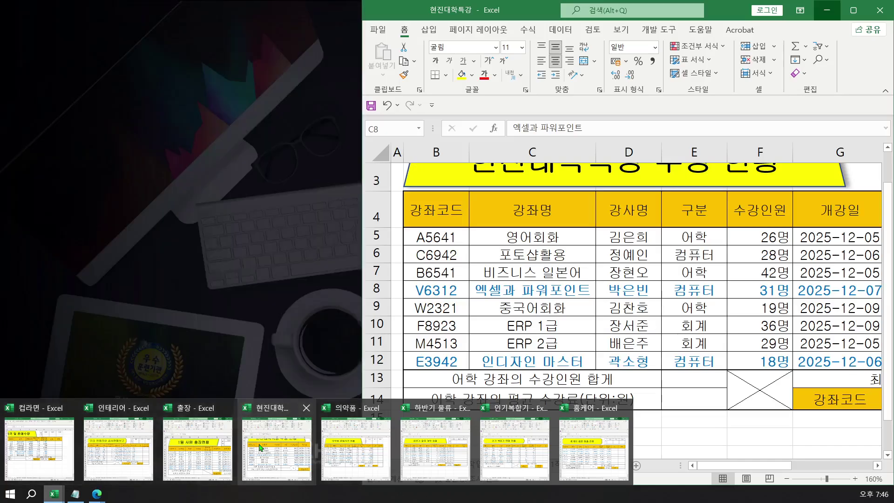
pyautogui.click(259, 447)
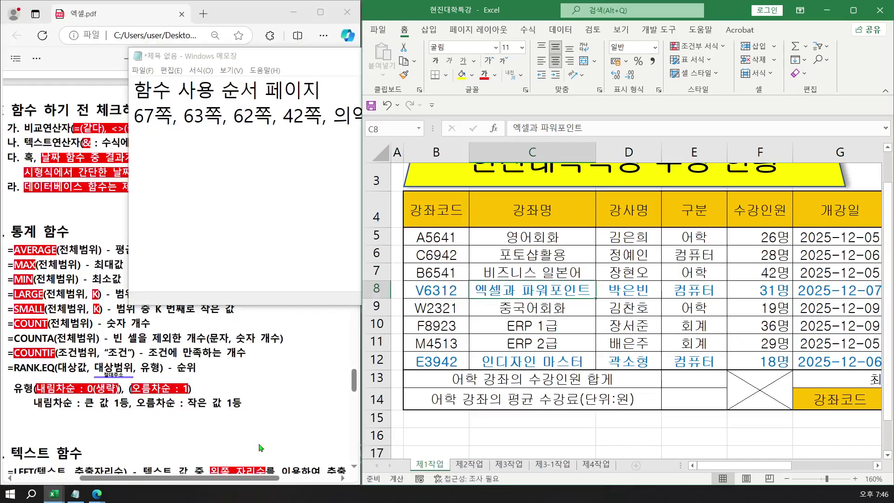
pyautogui.click(269, 59)
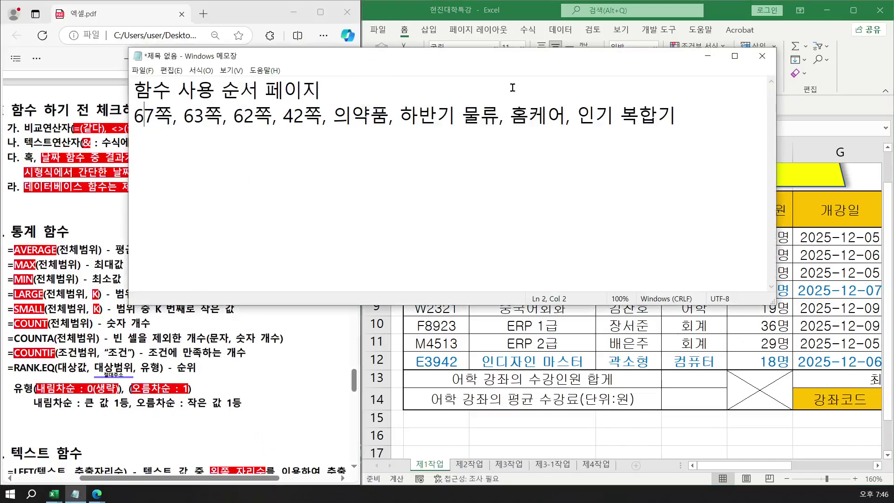
pyautogui.click(707, 56)
# - Collapse the ribbon and select cell I5, the first 강의실 cell, on the 제1작업 sheet
pyautogui.click(879, 468)
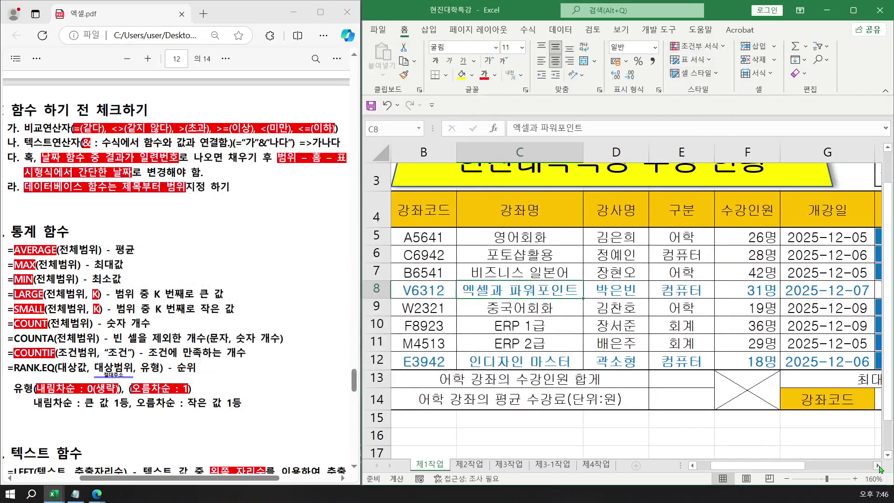
pyautogui.hscroll(4, 879, 467)
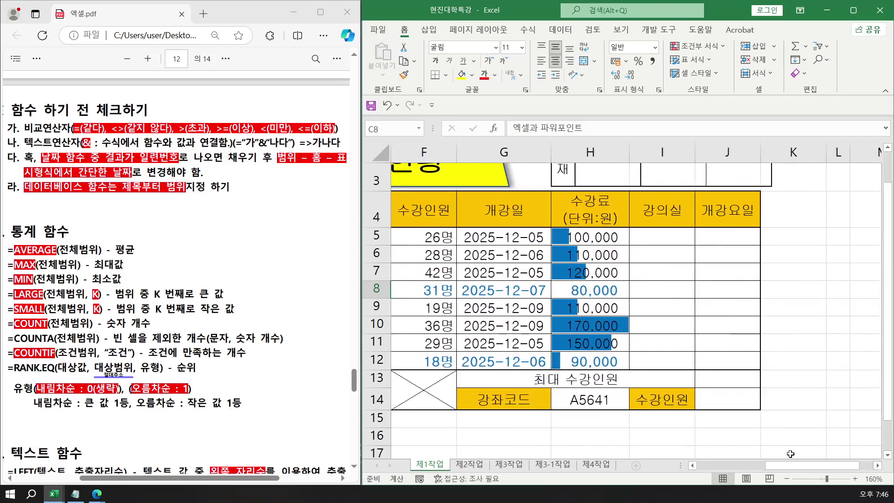
pyautogui.rightClick(488, 29)
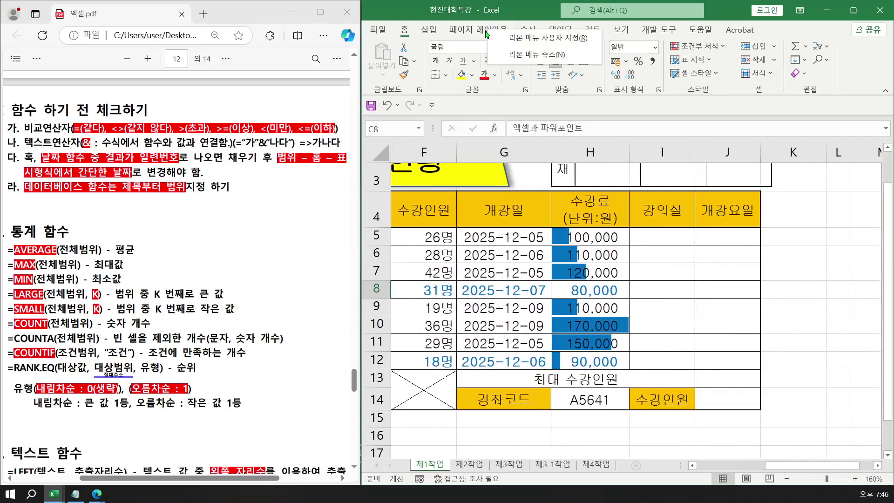
pyautogui.click(500, 56)
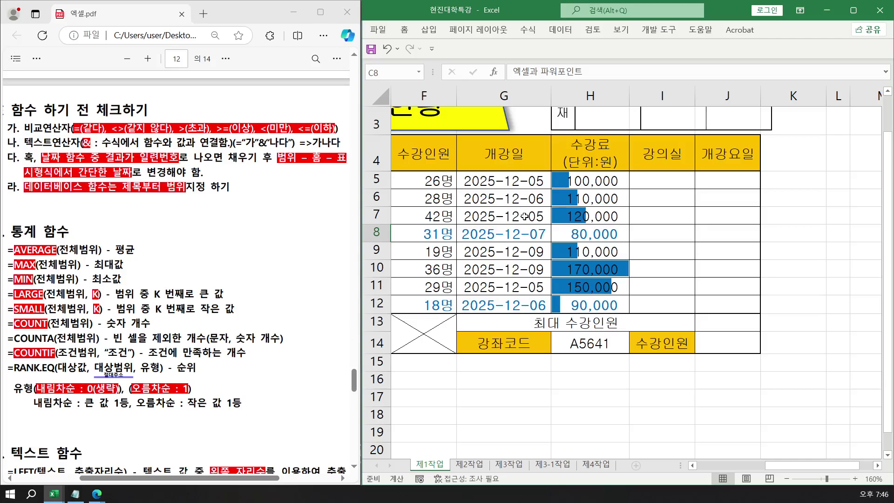
pyautogui.scroll(1, 526, 217)
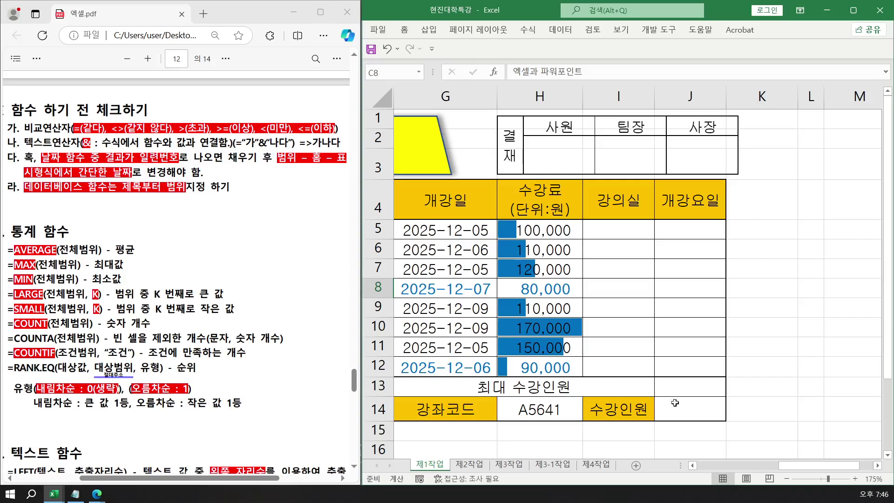
pyautogui.moveTo(789, 472); pyautogui.dragTo(785, 467)
pyautogui.click(659, 332)
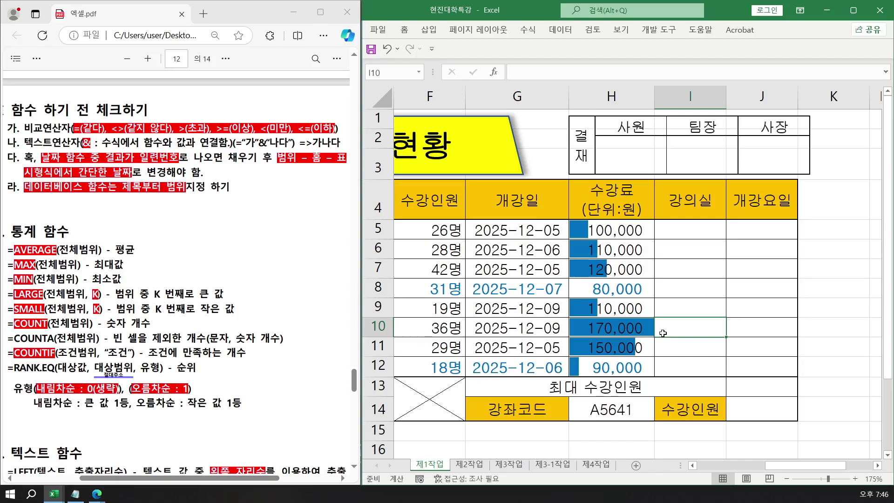
pyautogui.click(669, 229)
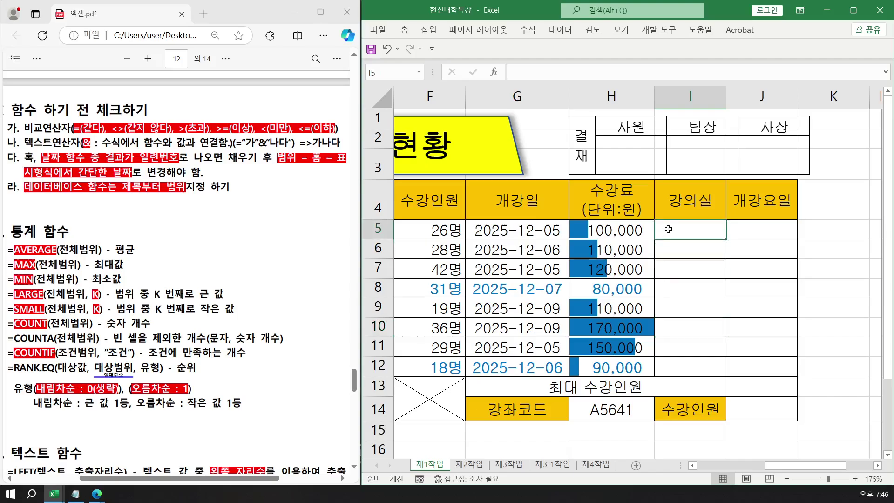
# - Reopen the Notepad memo and add the tip line "함수 중에서 1, 2번 푸신다면 반드시 문제를 풀고, 채우기 하고, 그런 다음"
pyautogui.click(74, 494)
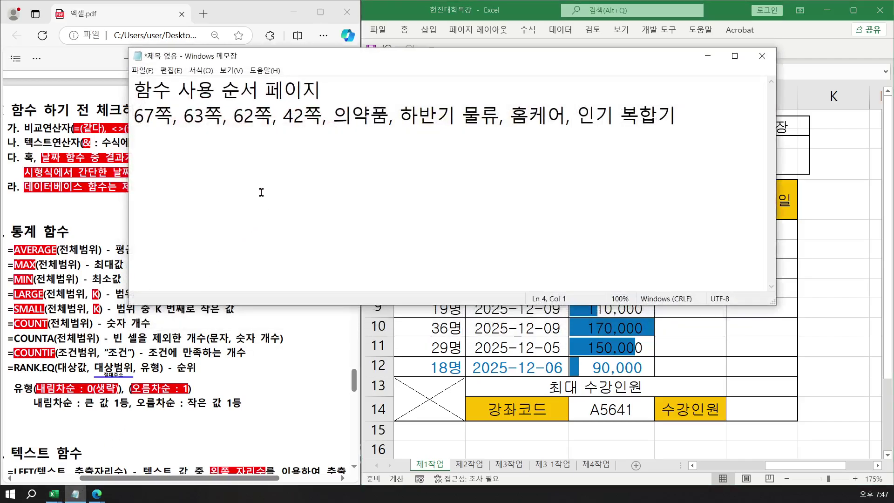
pyautogui.write('함수 중에')
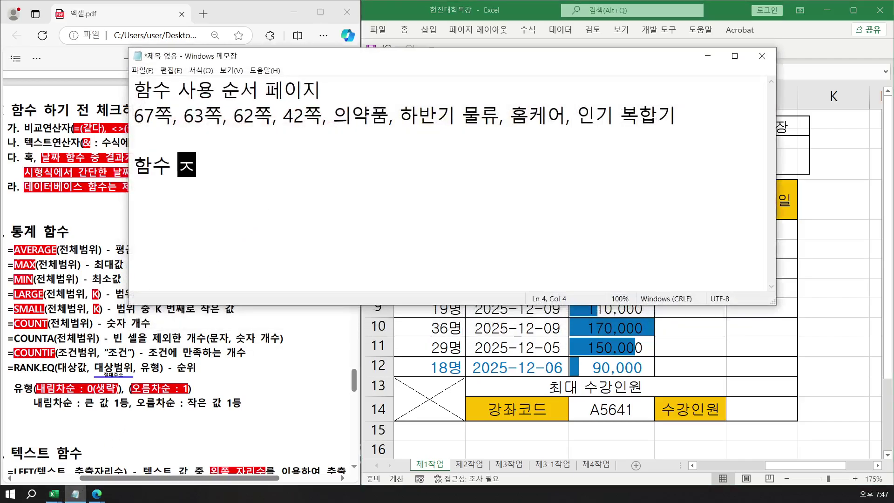
pyautogui.write('서')
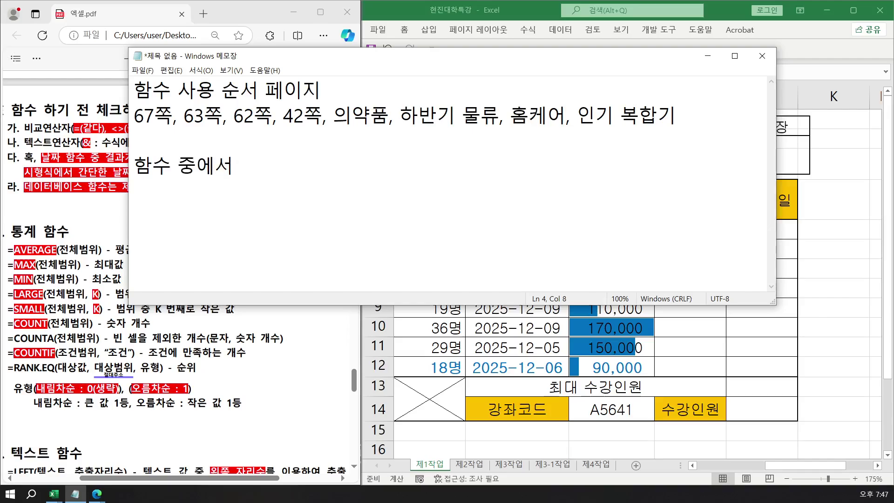
pyautogui.write(' 1, 2ㅂㅓㄴ ㅍㅜㅅ')
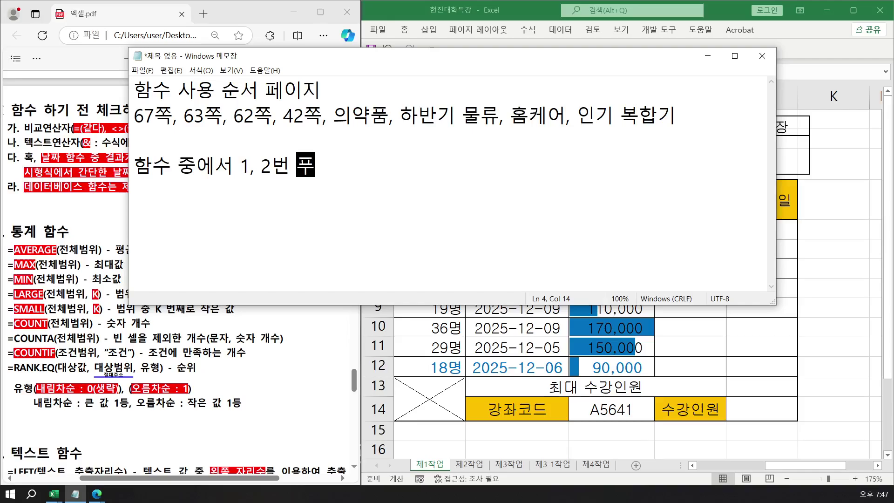
pyautogui.write('ㅣㄴㄷㅏㅁㅕㄴ ㄷ')
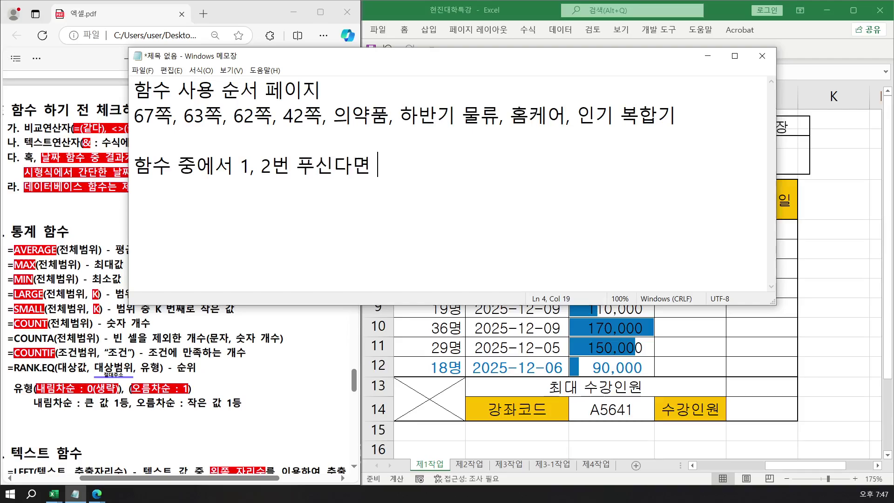
pyautogui.press('BackSpace')
pyautogui.write('ㅂㅏㄴㄷㅡㅅㅣ ')
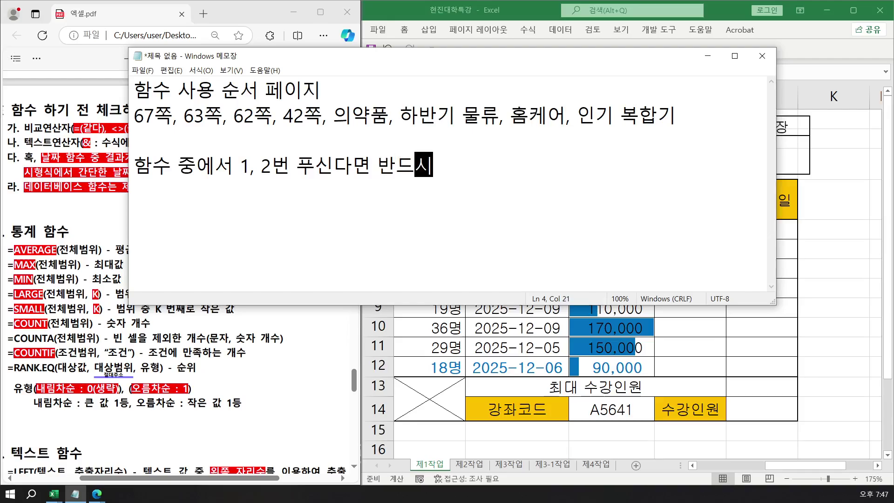
pyautogui.write('ㅁㅜㄴㅈㅔ')
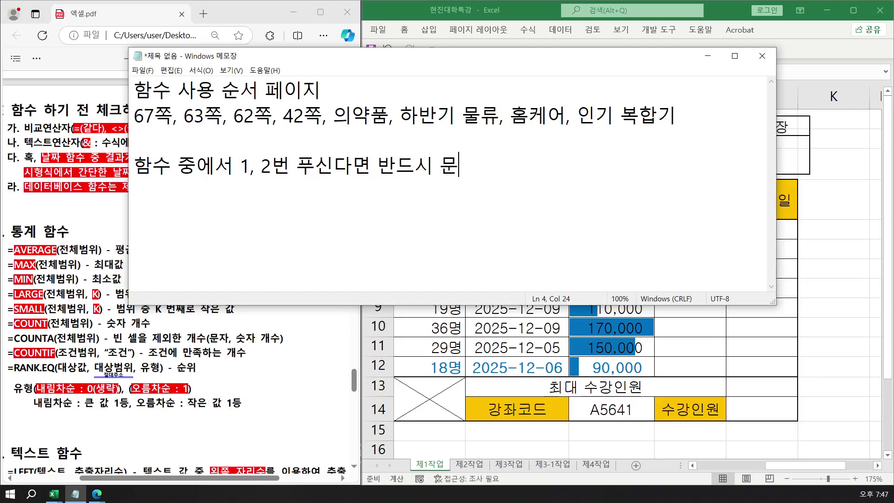
pyautogui.write('ㄹㅡㄹ ㅍㅜㄹㄱㅗ')
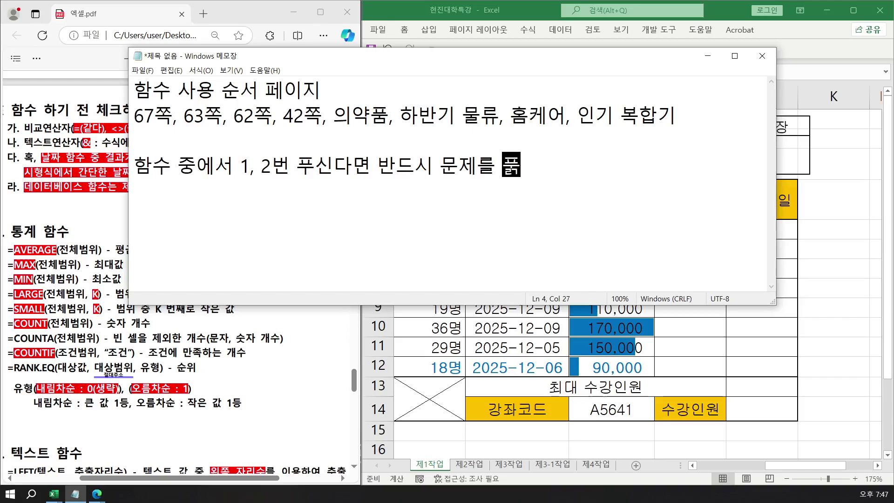
pyautogui.write(', ㅊㅐㅇㅜㄱㅣ ')
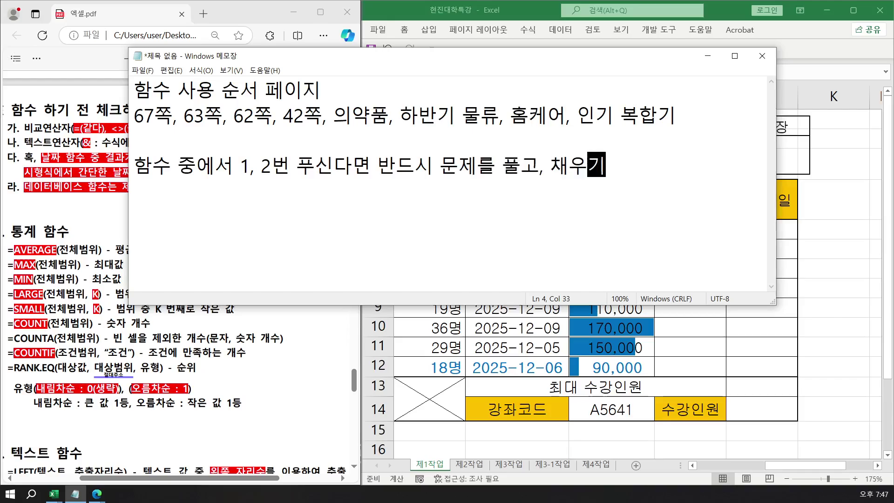
pyautogui.write('ㅎㅏㄱㅗ, ㄱㅡㄹㅓ')
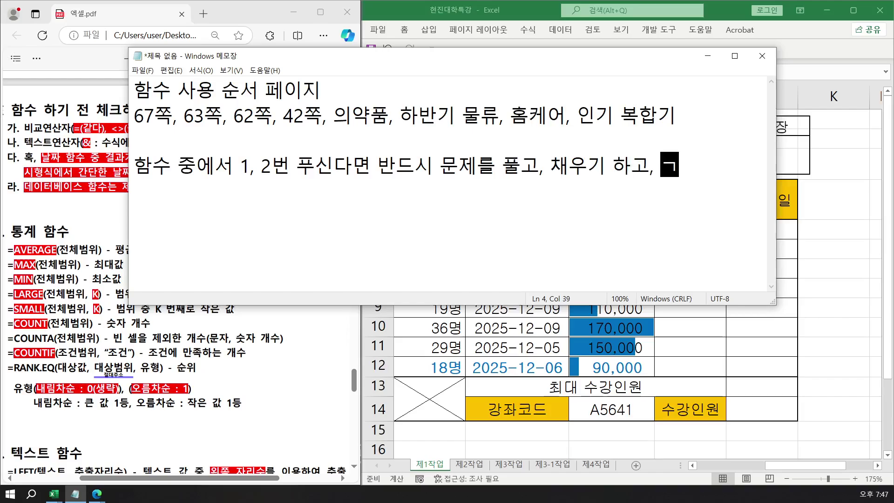
pyautogui.write('ㄴ ㄷㅏㅇㅡㅁ')
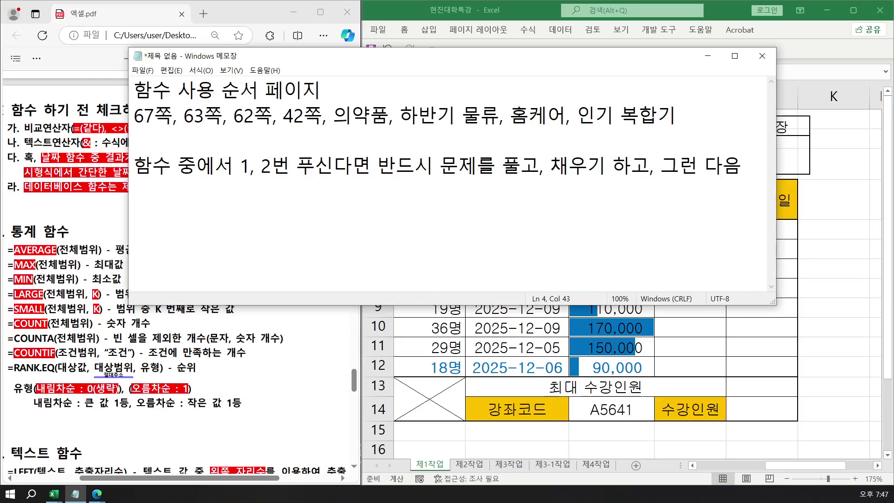
# - Continue the tip on a new memo line with "오른쪽 하단에 옵션이생김..."
pyautogui.press('Return')
pyautogui.write('ㅇㅗㄹㅡㄴ')
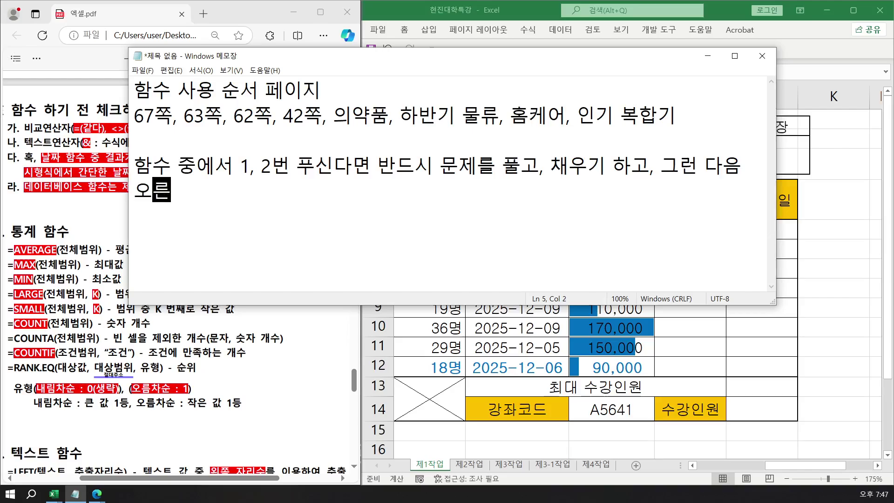
pyautogui.write('쪽 하단')
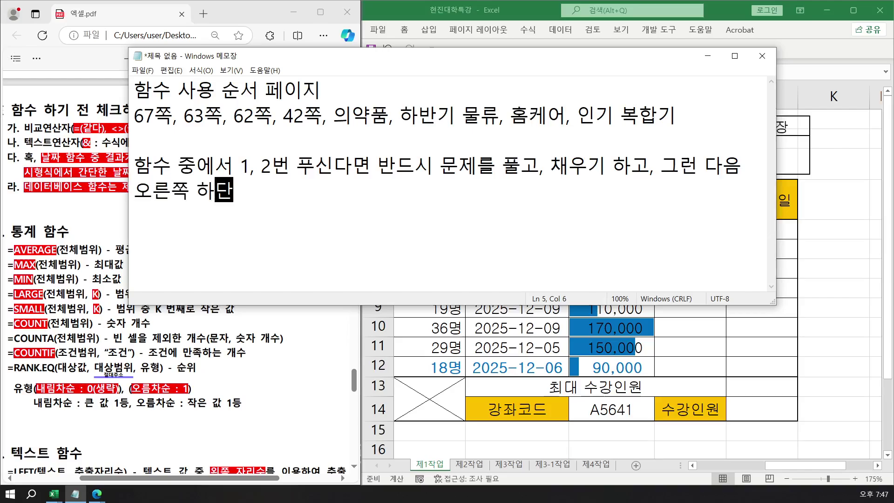
pyautogui.write('에 ')
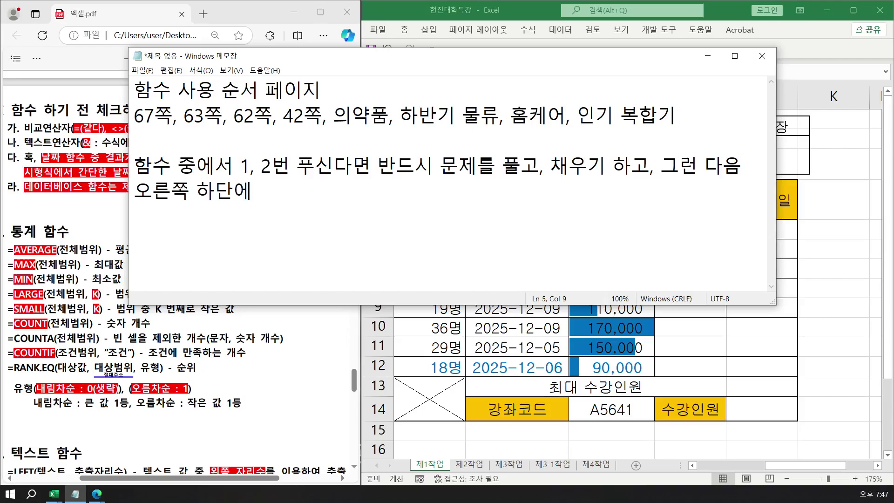
pyautogui.write('옵')
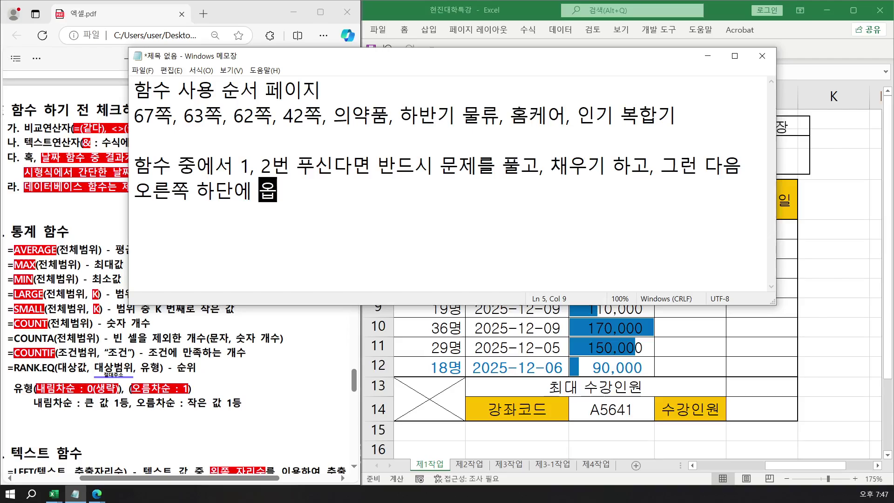
pyautogui.write('션잇')
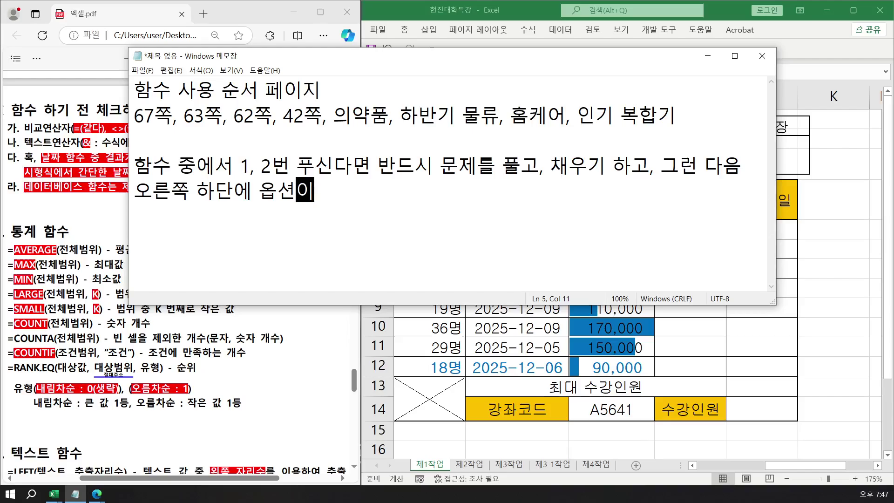
pyautogui.write('생김...')
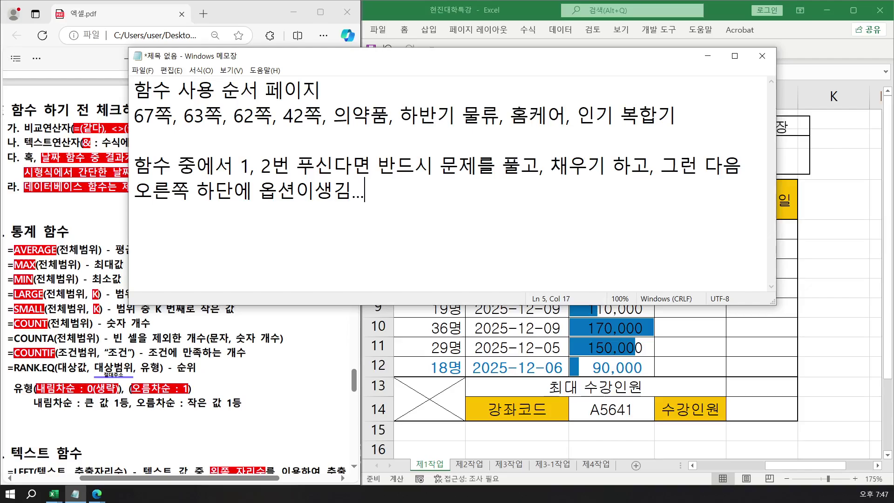
# - Append "삼각형 클릭하여 서식 채우기 없음." to the memo line, removing the stray character before the full stop
pyautogui.write('삼각형 ')
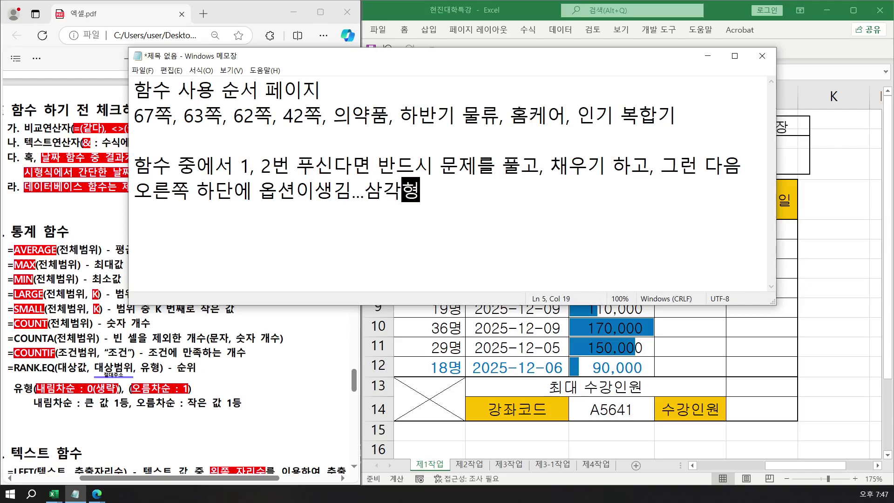
pyautogui.write('클릭하여')
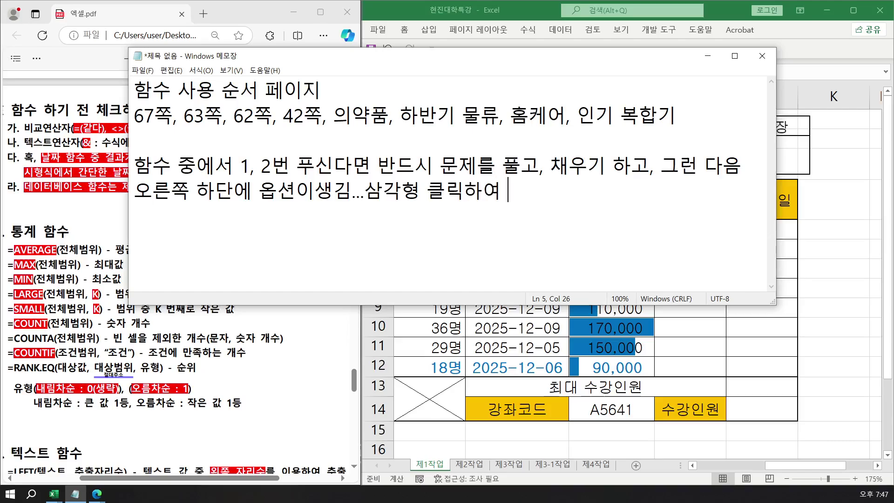
pyautogui.write(' 서식')
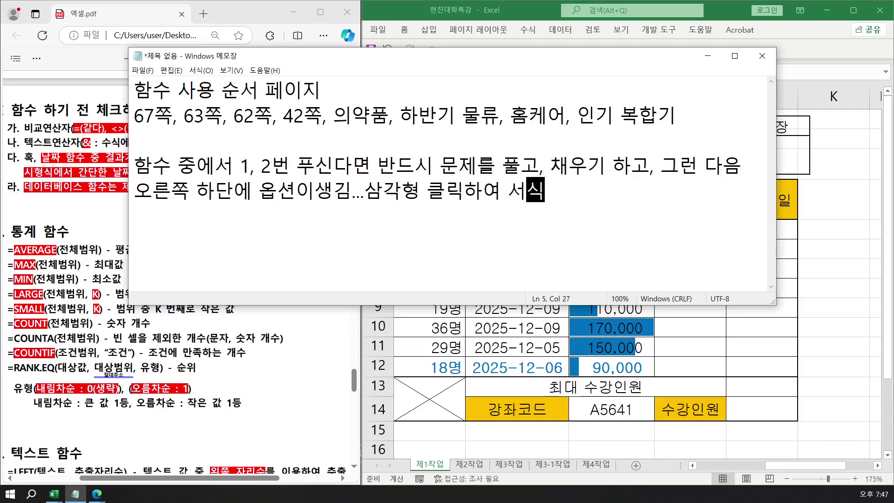
pyautogui.write(' 채우기')
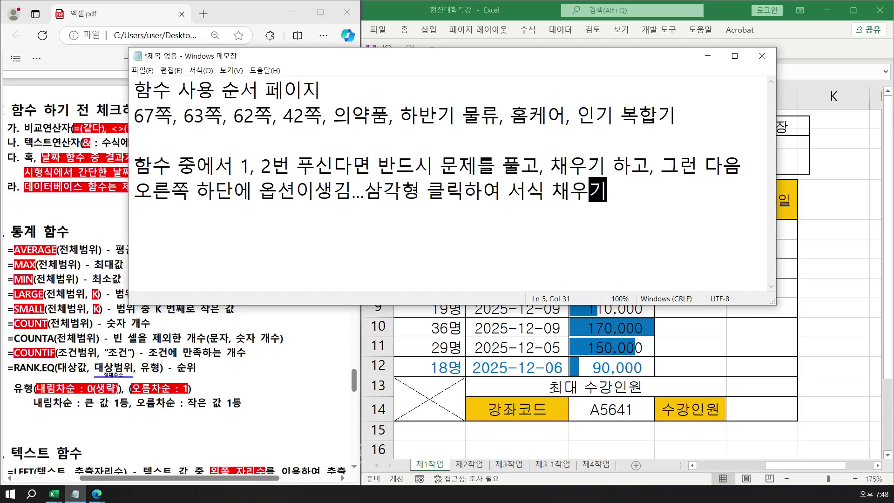
pyautogui.write(' 없음ㅁ')
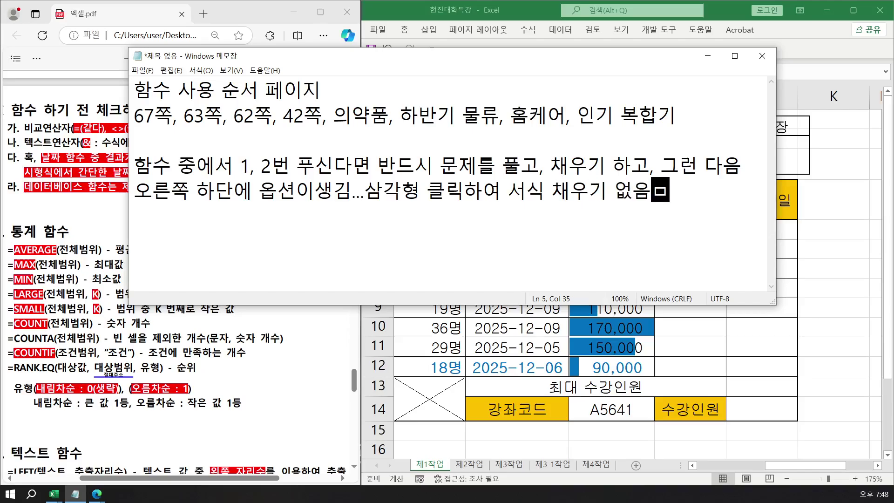
pyautogui.write('.')
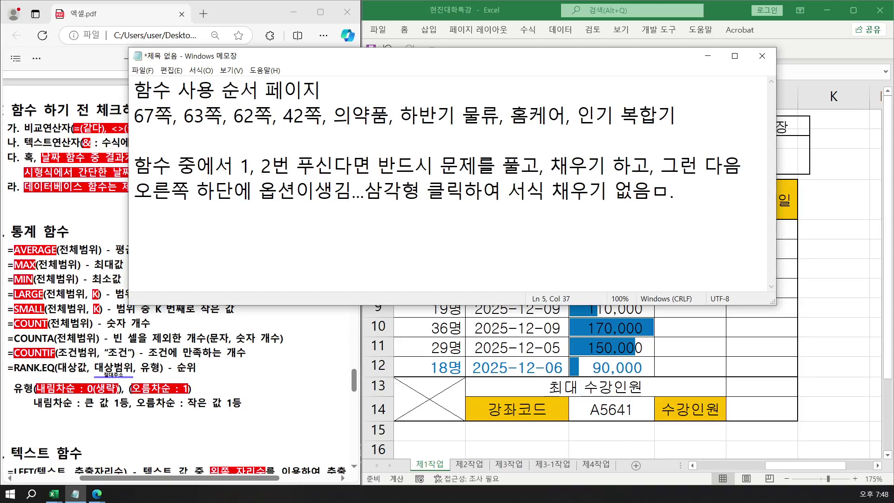
pyautogui.press('BackSpace')
pyautogui.press('BackSpace')
pyautogui.write('.')
# - Reword the end of the memo line to read "서식 없이 채우기를 클릭하면"
pyautogui.click(551, 194)
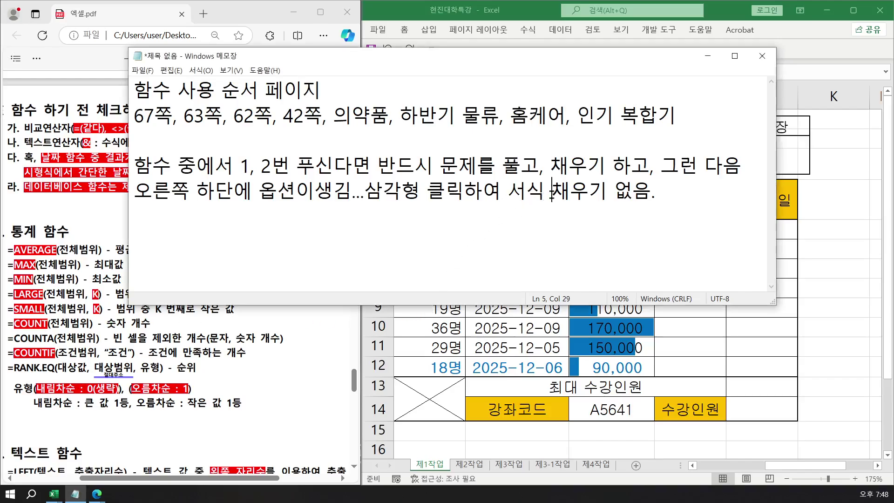
pyautogui.write('없이')
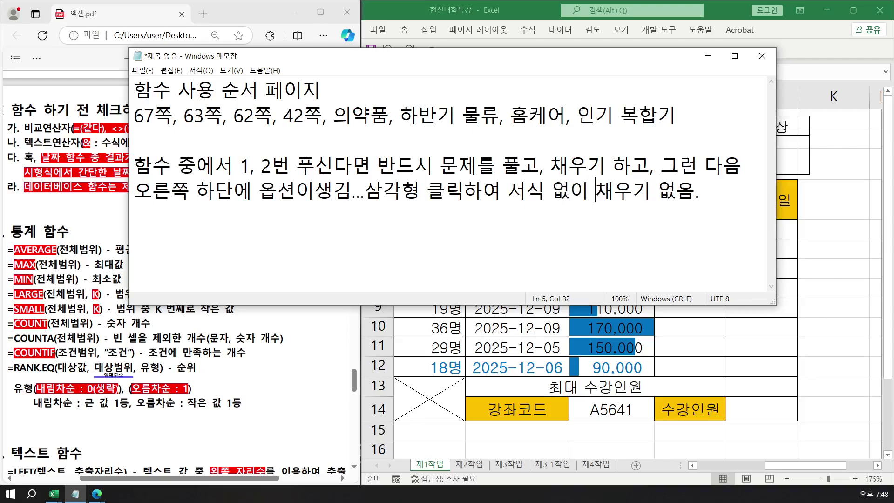
pyautogui.click(652, 195)
pyautogui.press('Delete')
pyautogui.press('Delete')
pyautogui.press('Delete')
pyautogui.press('Delete')
pyautogui.write('를 클')
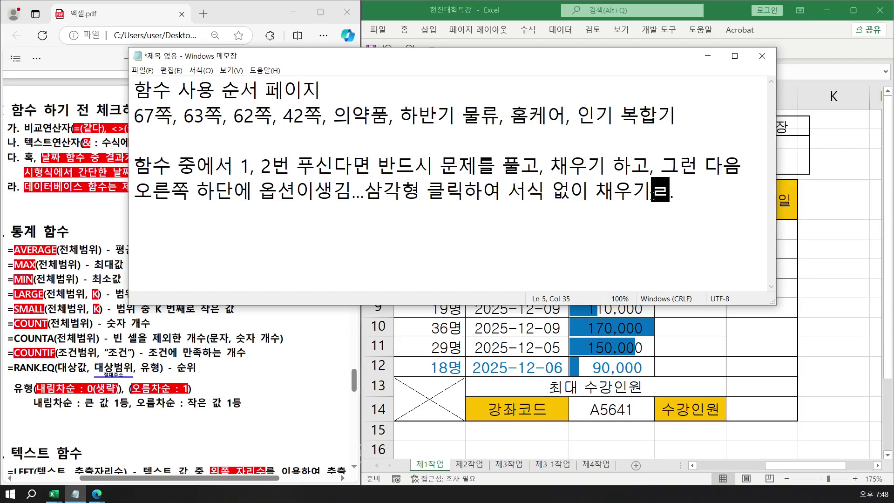
pyautogui.write('릭하면')
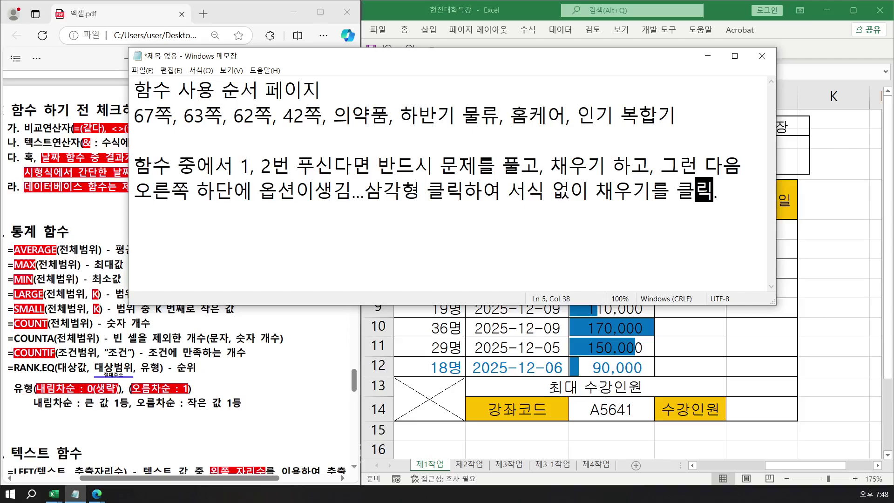
# - Finish the tip on a new memo line with "테두리가 다시 원래대로 돌아옴..", correcting the mistyped first word
pyautogui.press('Return')
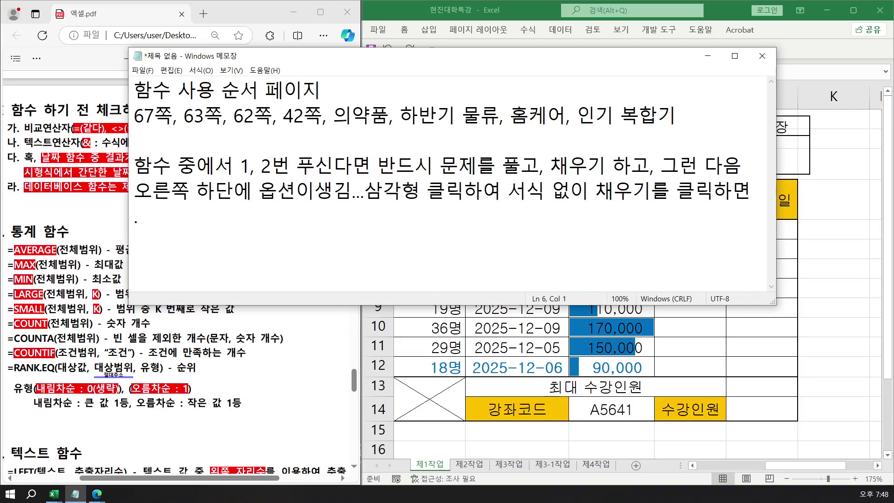
pyautogui.write('ㅌㅔ')
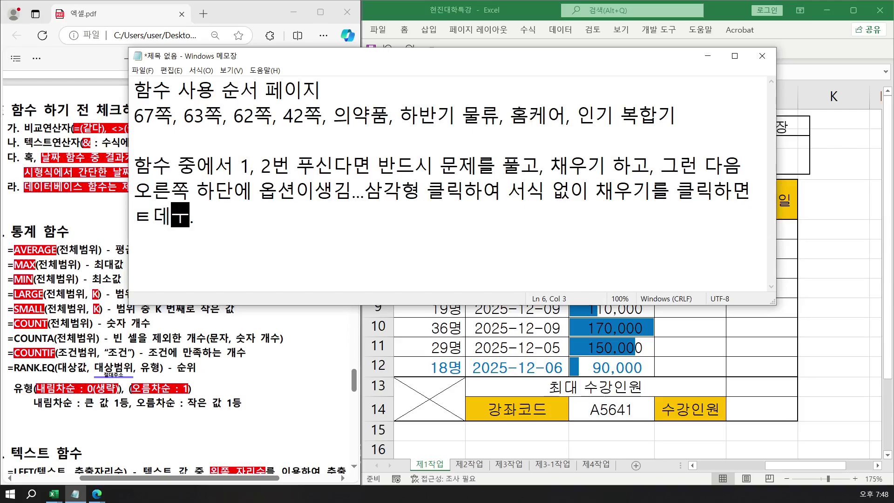
pyautogui.write('데')
pyautogui.press('BackSpace')
pyautogui.press('BackSpace')
pyautogui.press('BackSpace')
pyautogui.write('테')
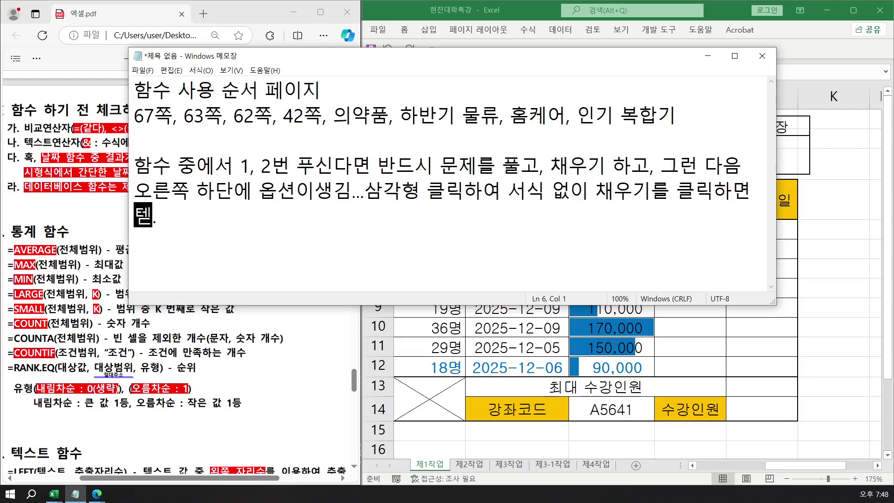
pyautogui.write('두리가 다시 원ㄹ')
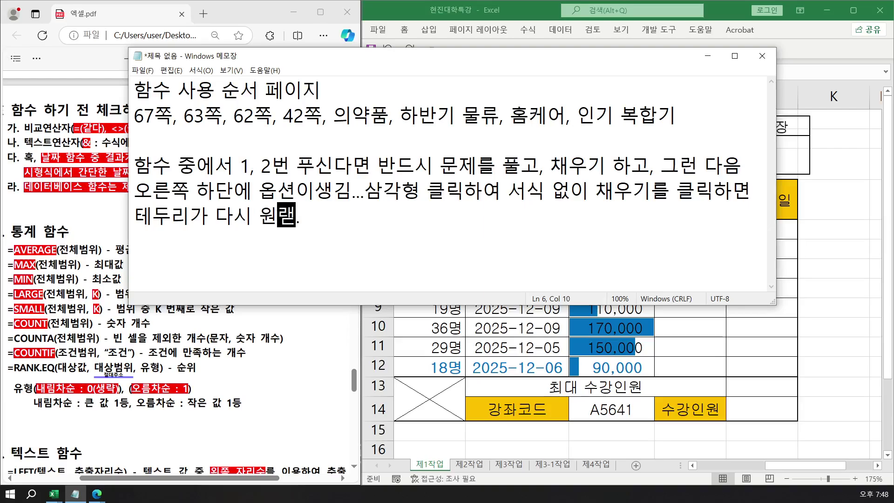
pyautogui.write('ㅐ대로 돌앙ㅗㅁ')
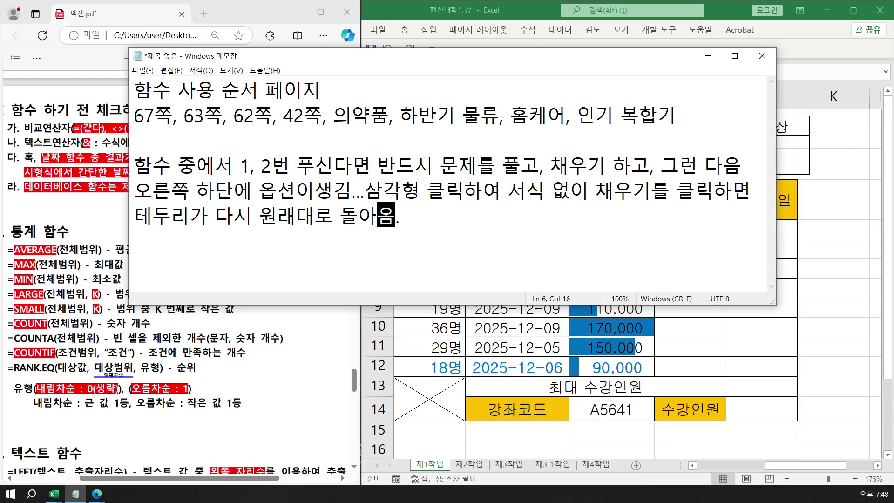
pyautogui.press('End')
pyautogui.write('.')
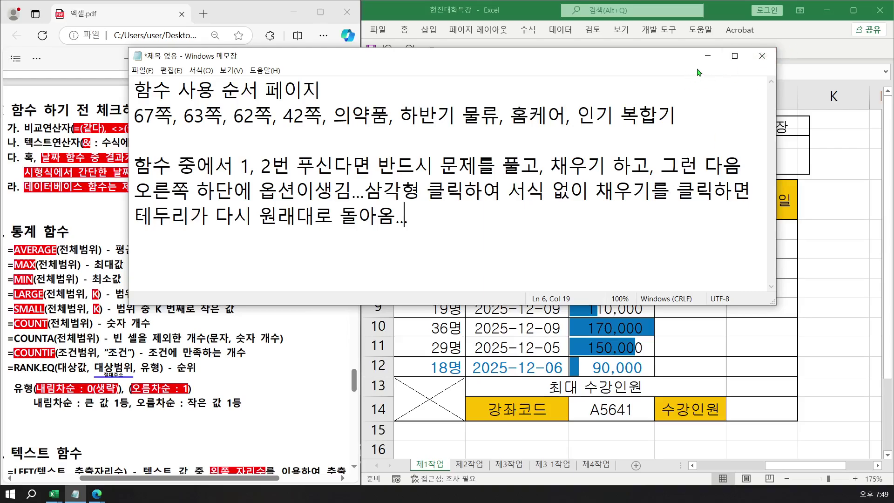
# - Minimise the memo and select cell I5, the first 강의실 cell, in the 현진대학특강 workbook
pyautogui.click(707, 57)
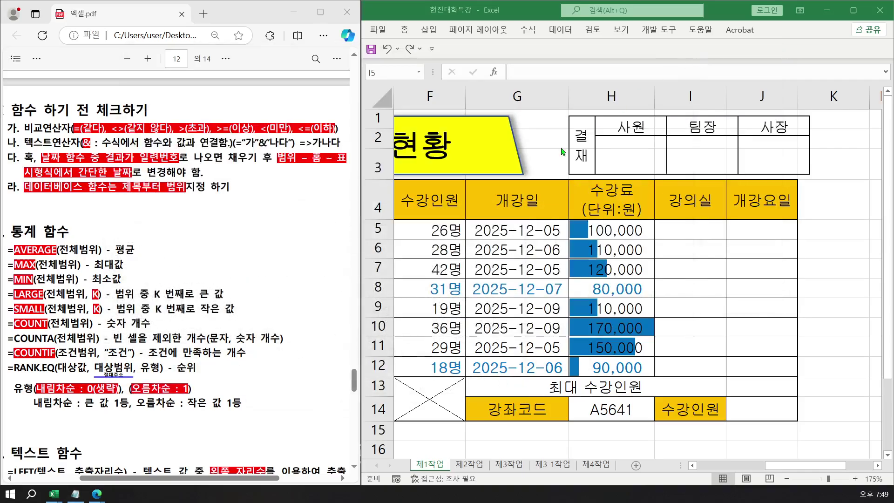
pyautogui.click(675, 233)
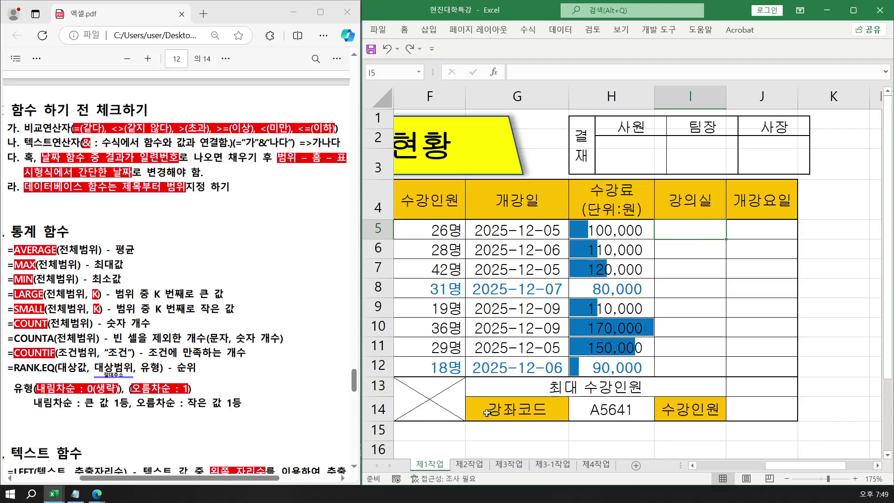
# - Look up the argument order of the IF function in the logical functions section of the PDF reference
pyautogui.click(121, 422)
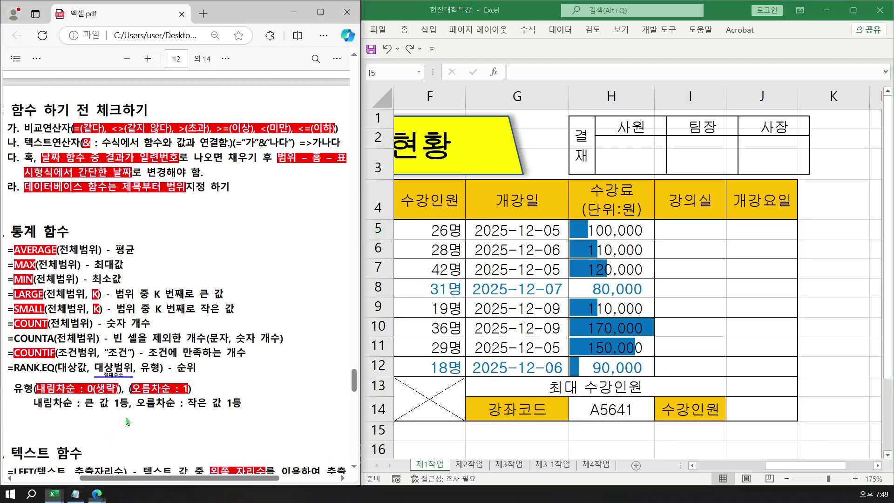
pyautogui.scroll(-2, 132, 374)
pyautogui.scroll(-10, 132, 374)
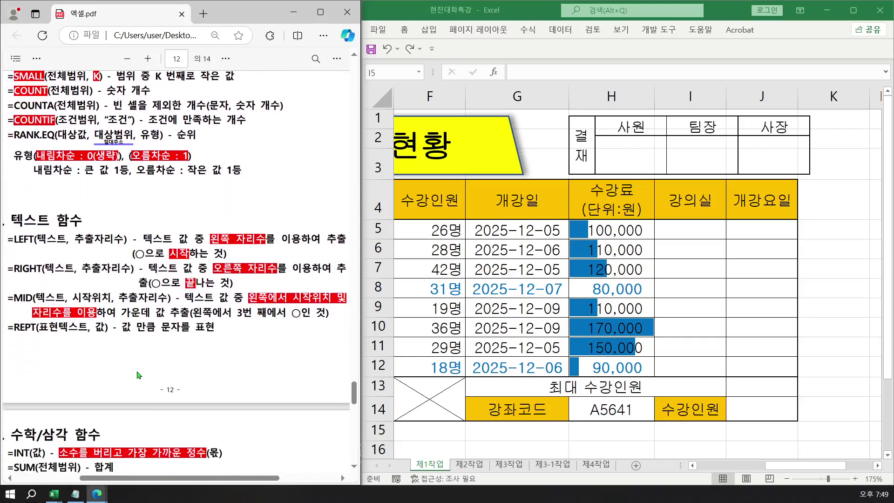
pyautogui.scroll(-12, 137, 370)
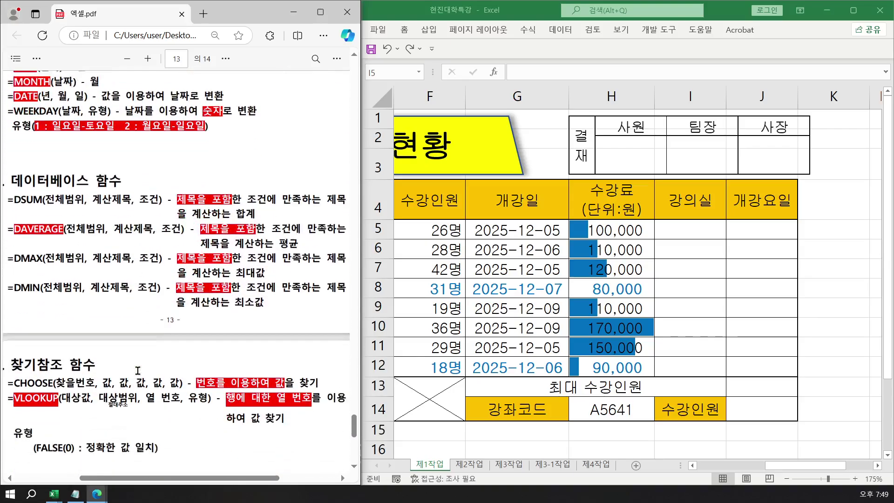
pyautogui.scroll(-2, 106, 328)
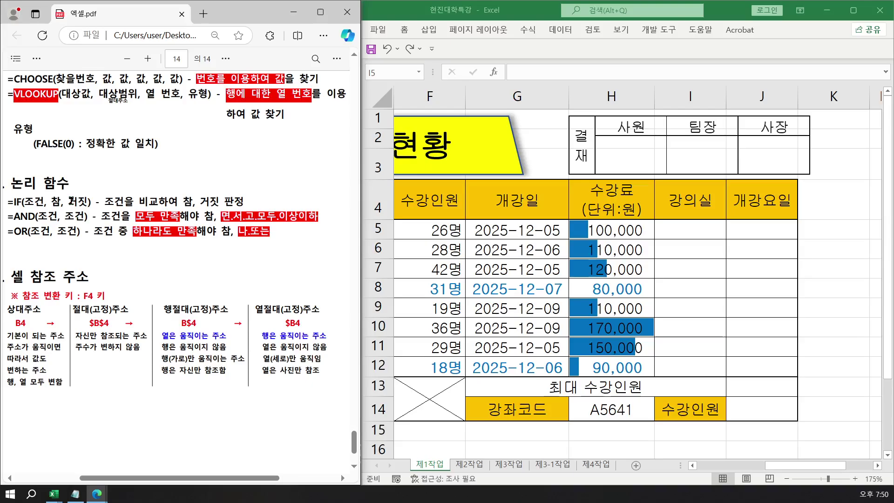
pyautogui.moveTo(20, 202); pyautogui.dragTo(38, 207)
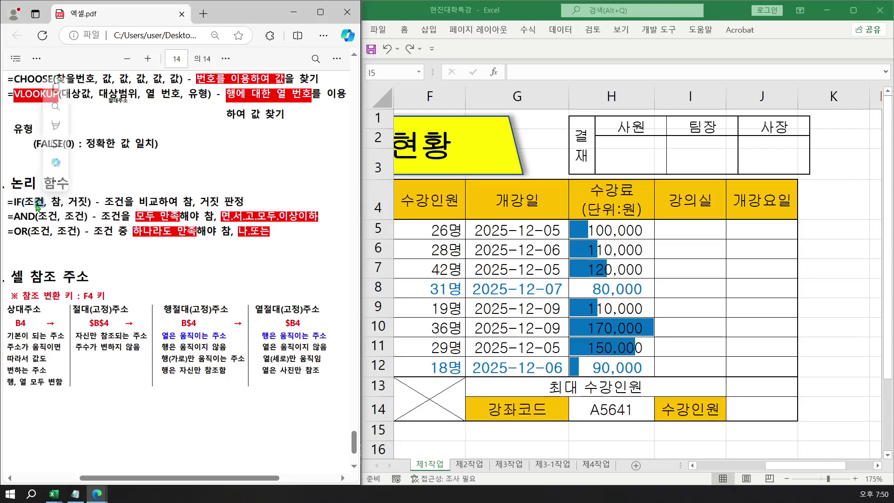
# - Review the LEFT, RIGHT and MID entries in the PDF's text functions section, including the 시작, 끝 and 3번 째 wording hints
pyautogui.scroll(5, 122, 201)
pyautogui.scroll(8, 123, 201)
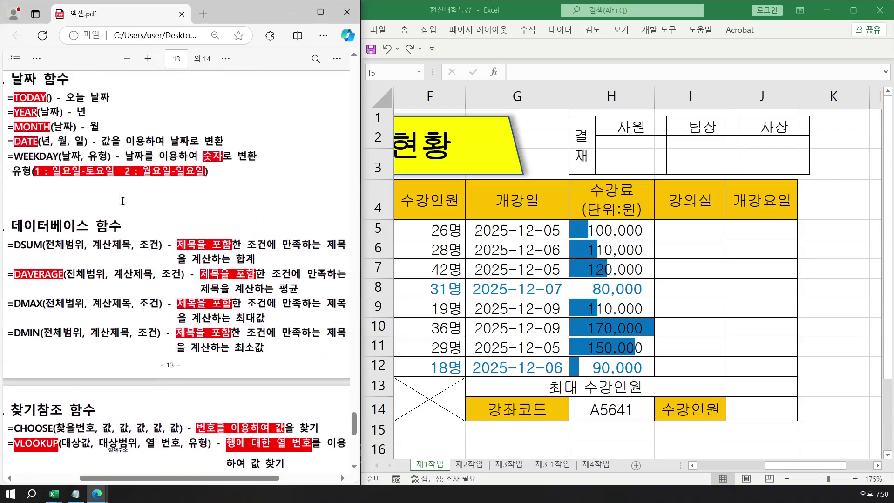
pyautogui.scroll(5, 123, 201)
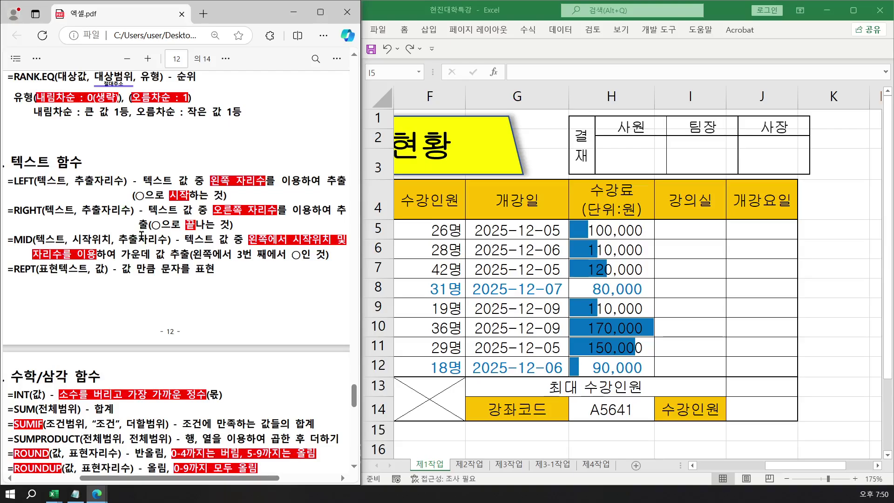
pyautogui.scroll(1, 138, 235)
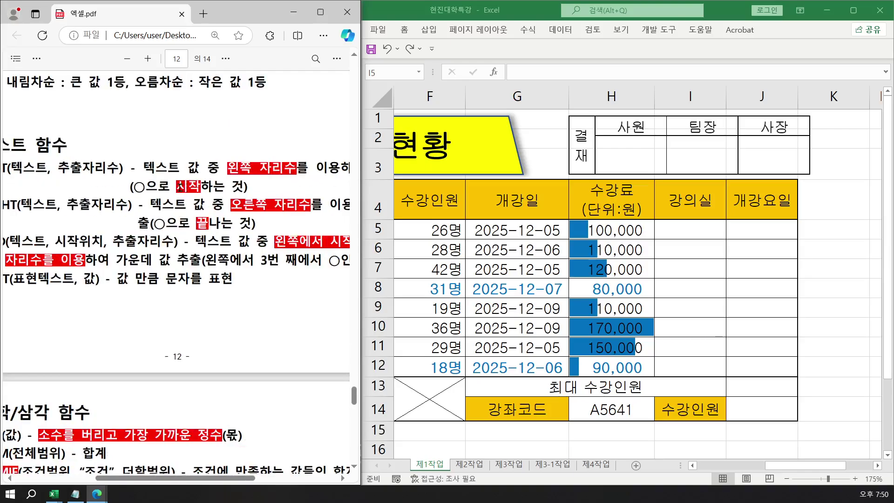
pyautogui.moveTo(177, 187); pyautogui.dragTo(199, 192)
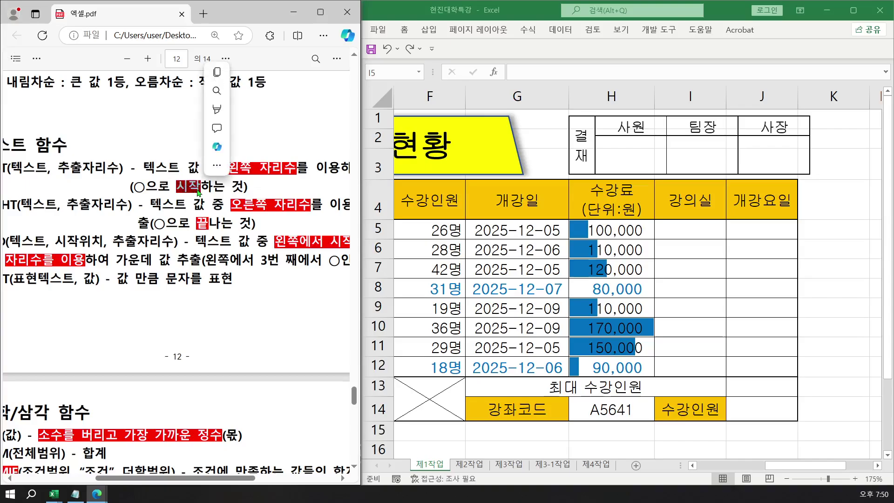
pyautogui.click(195, 189)
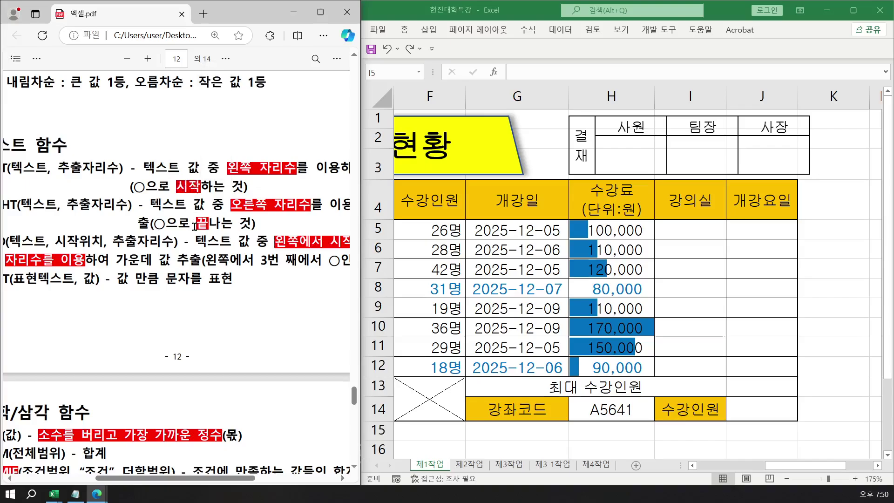
pyautogui.moveTo(196, 224); pyautogui.dragTo(208, 224)
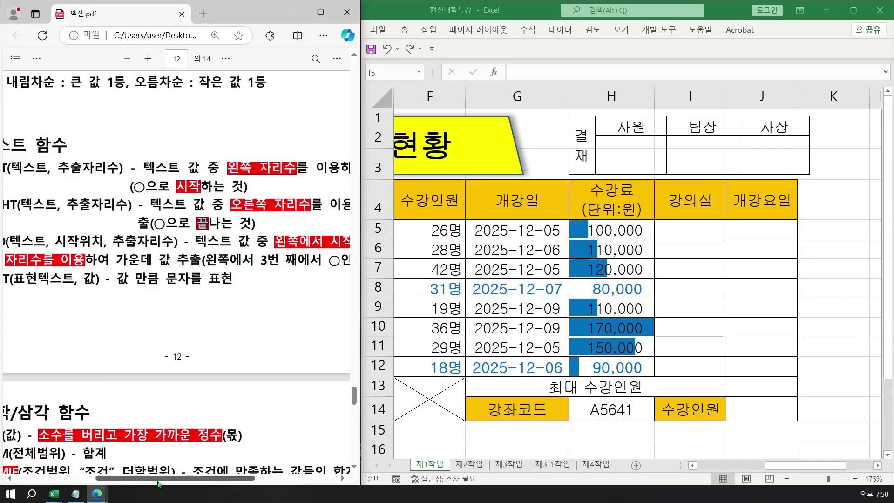
pyautogui.moveTo(155, 480); pyautogui.dragTo(134, 480)
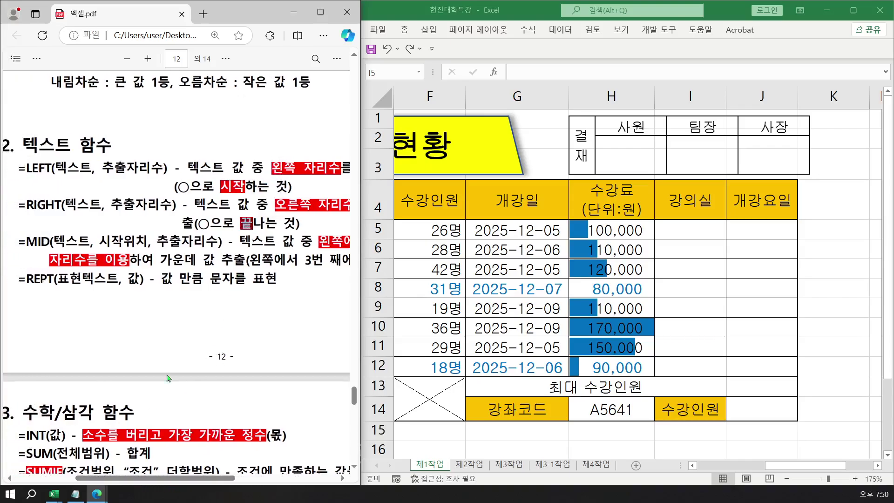
pyautogui.click(244, 225)
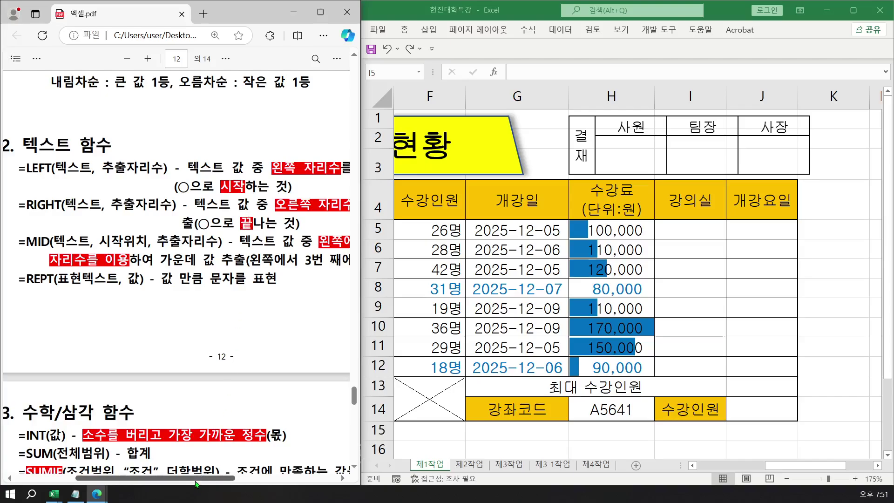
pyautogui.moveTo(195, 480); pyautogui.dragTo(225, 480)
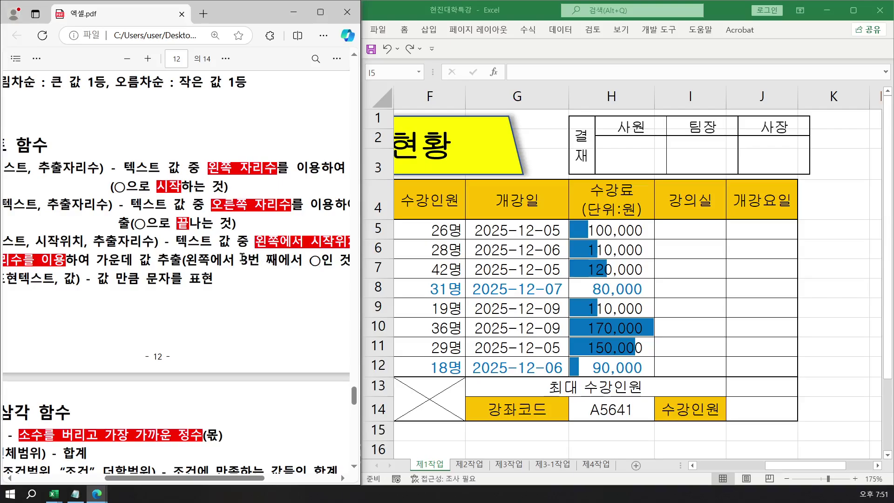
pyautogui.moveTo(242, 258); pyautogui.dragTo(278, 259)
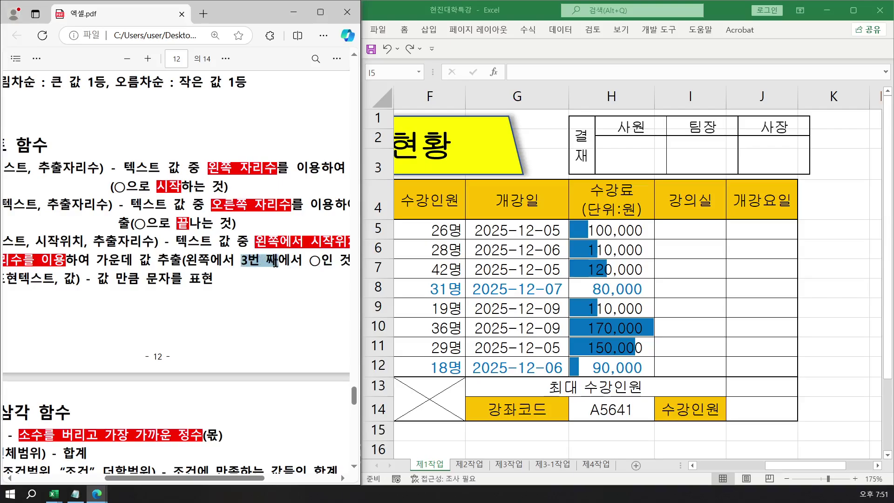
pyautogui.click(313, 262)
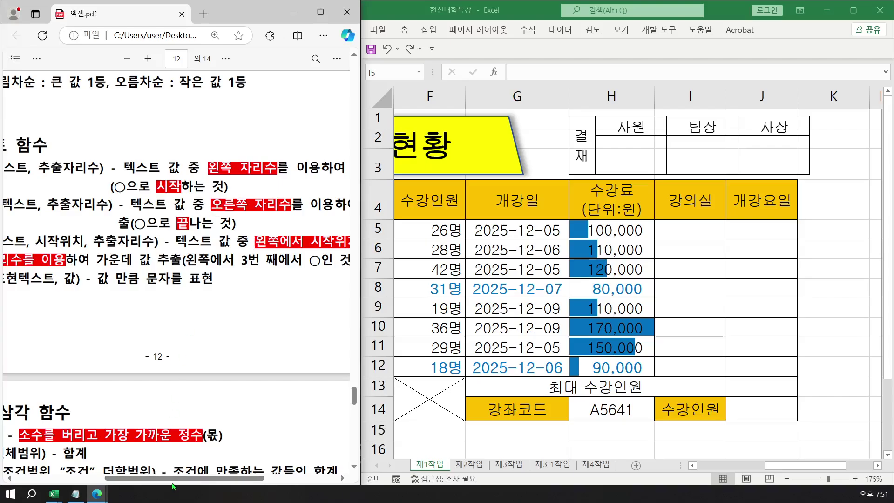
pyautogui.moveTo(173, 483); pyautogui.dragTo(135, 484)
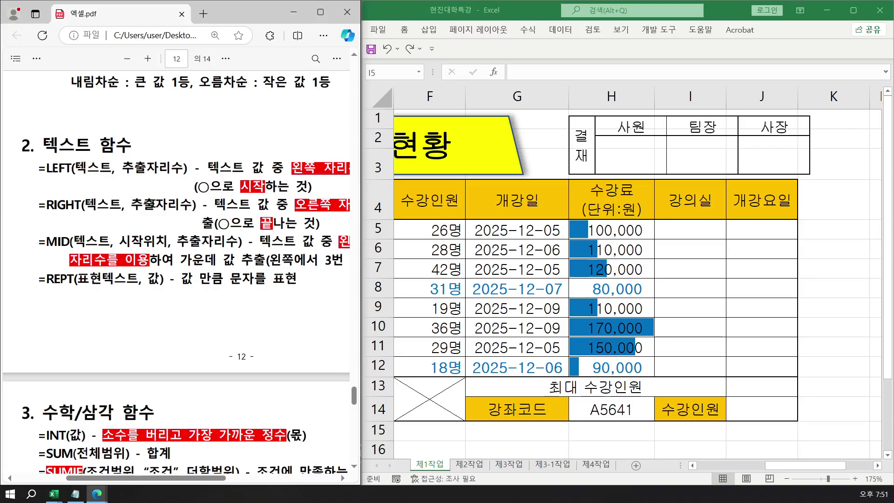
# - Switch to the Notepad memo and add blank lines after the fill-without-formatting tip
pyautogui.click(75, 494)
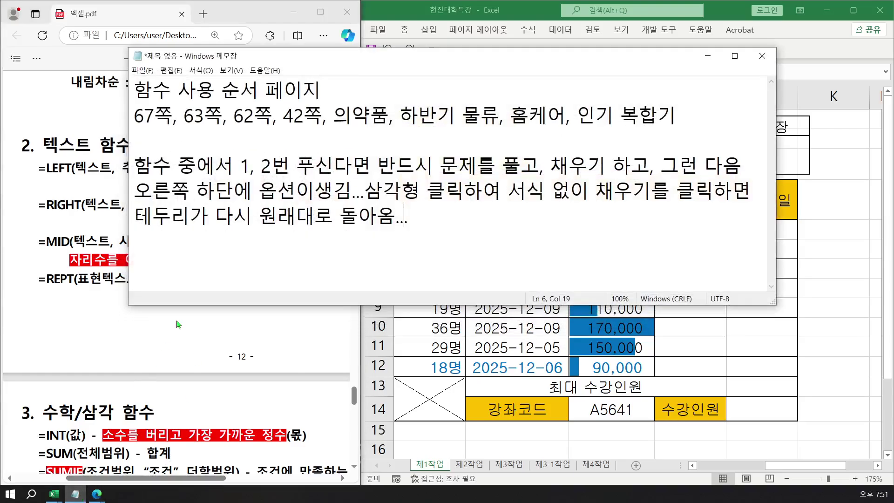
pyautogui.click(256, 250)
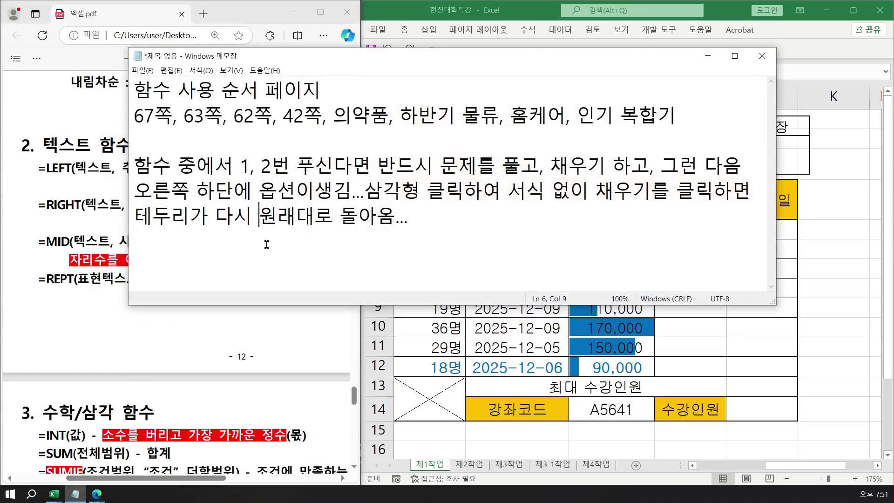
pyautogui.click(432, 220)
pyautogui.press('Return')
pyautogui.press('Return')
pyautogui.scroll(-1, 288, 233)
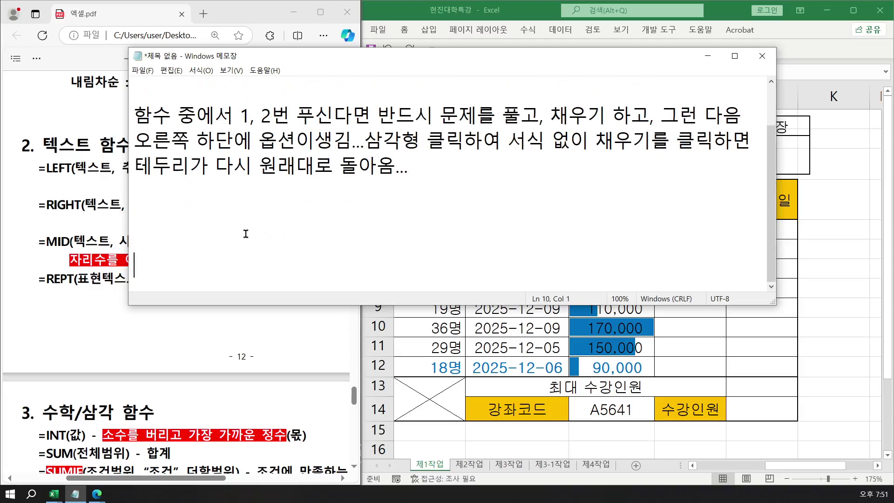
# - Write the IF syntax "=IF(조건, 참, 거짓)" in the memo, one blank line below the tip
pyautogui.write('=if')
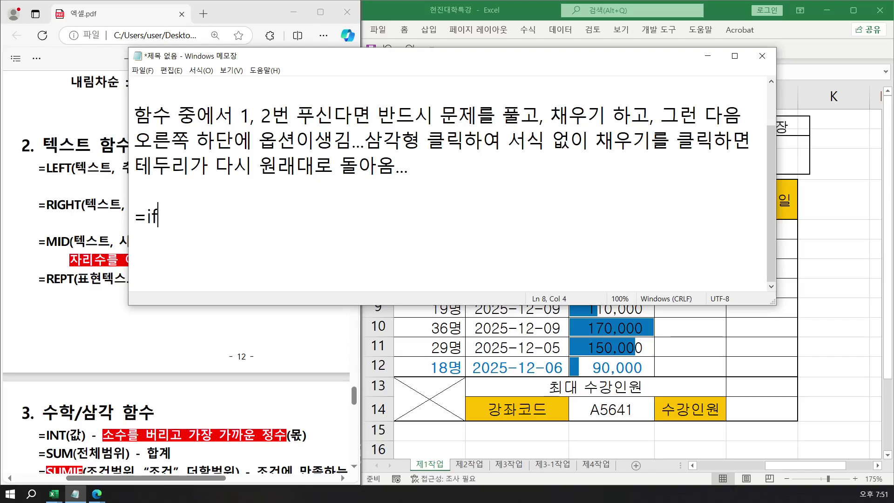
pyautogui.press('BackSpace')
pyautogui.press('BackSpace')
pyautogui.write('IF')
pyautogui.write('9W')
pyautogui.press('BackSpace')
pyautogui.press('BackSpace')
pyautogui.write('(WHRJ')
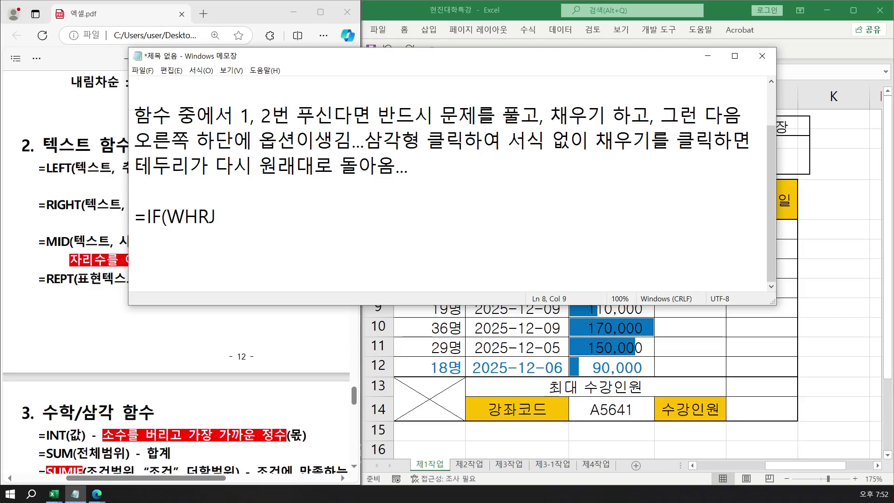
pyautogui.press('BackSpace')
pyautogui.press('BackSpace')
pyautogui.press('BackSpace')
pyautogui.press('BackSpace')
pyautogui.write('조')
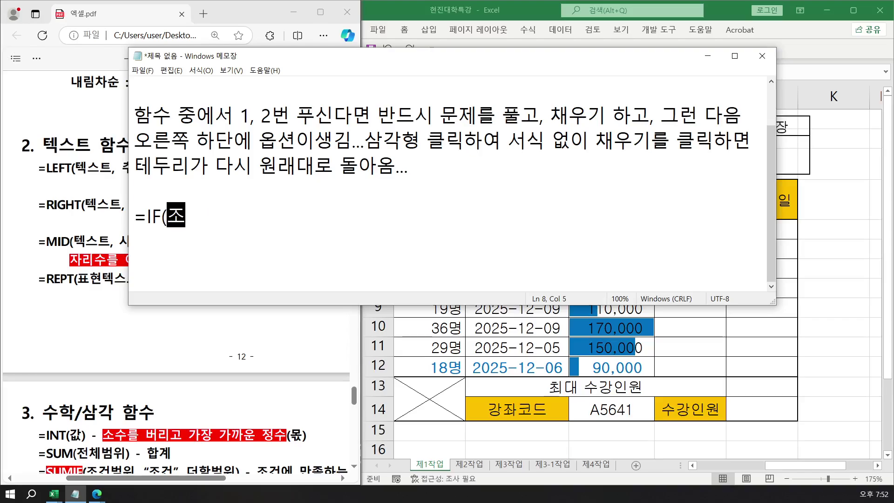
pyautogui.write('건, 참, 거짓)')
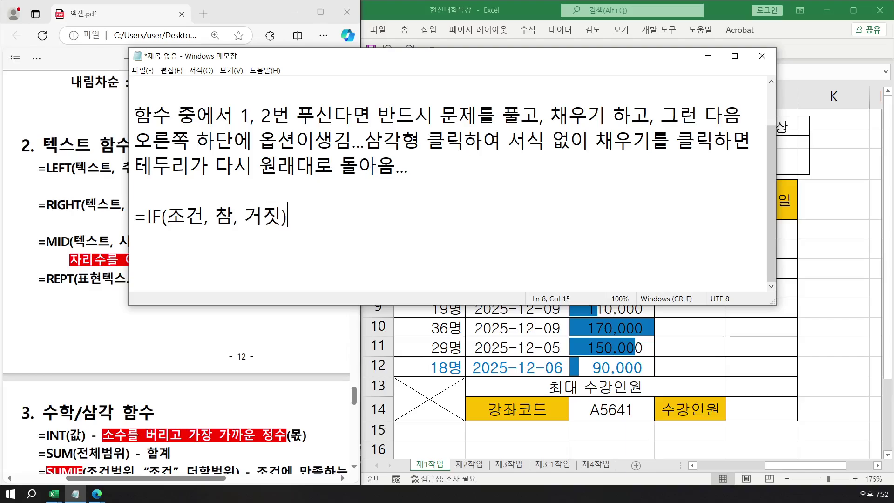
# - Add the RIGHT syntax "=RIGHT(텍스트, 추출자리수)" on the line below the IF syntax
pyautogui.press('Return')
pyautogui.write('=RIGHT')
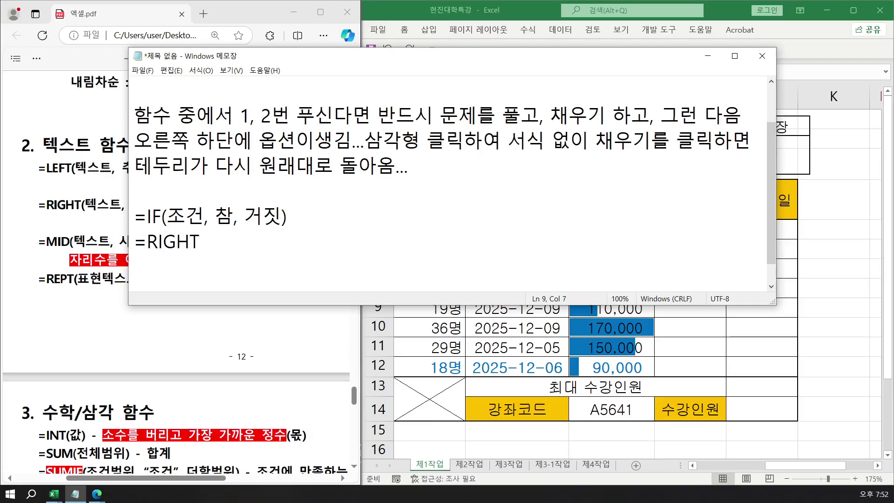
pyautogui.write('9')
pyautogui.press('BackSpace')
pyautogui.write('(텍')
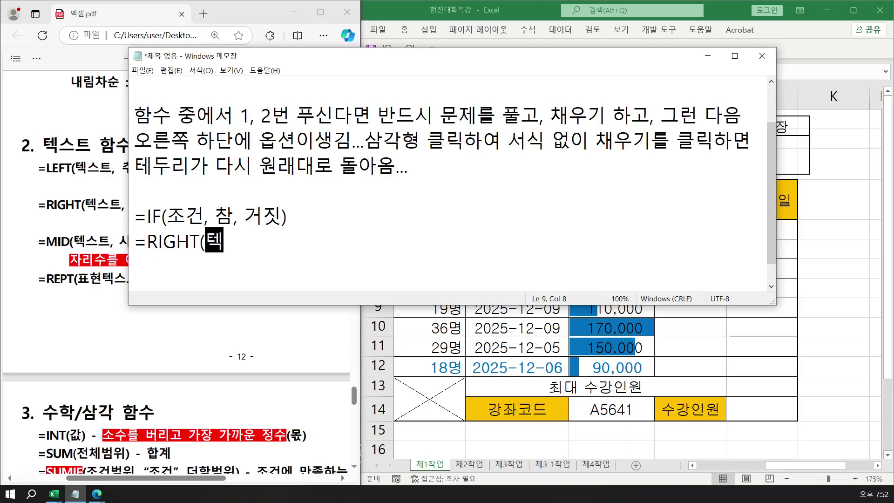
pyautogui.write('스트, ')
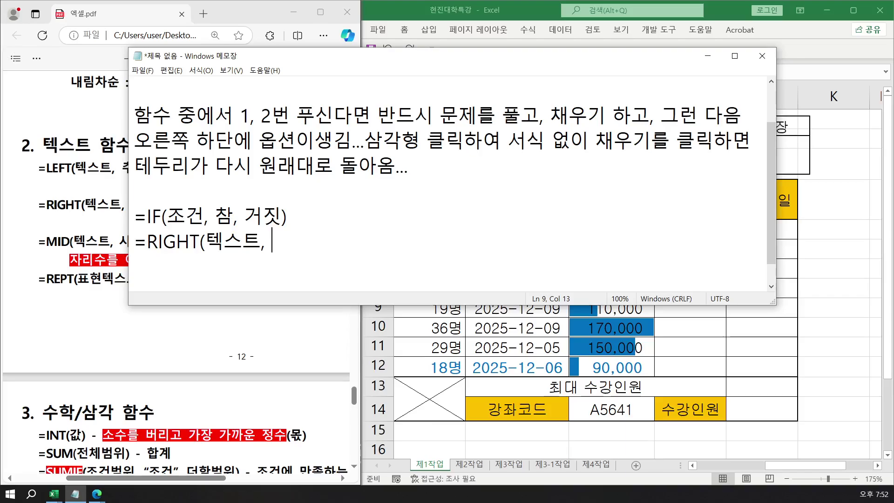
pyautogui.write('추출자리수')
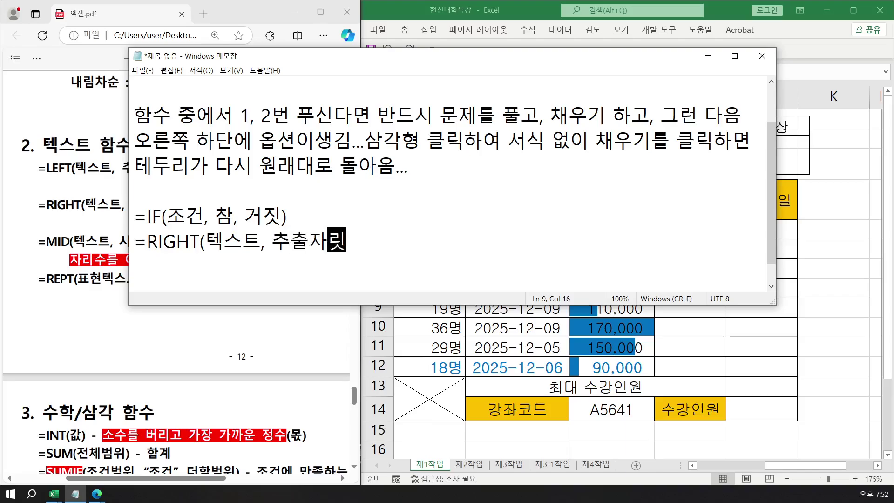
pyautogui.write(')')
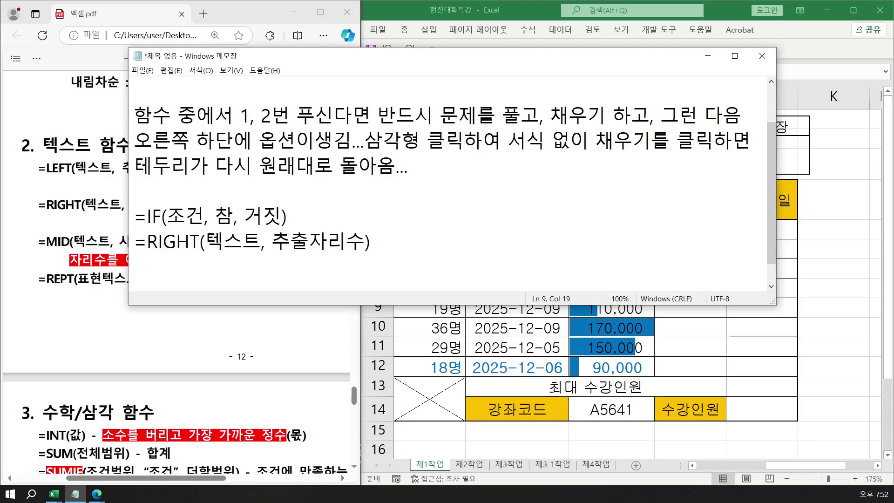
# - Leave a blank line after the RIGHT syntax and start the working formula with "=IF("
pyautogui.press('Return')
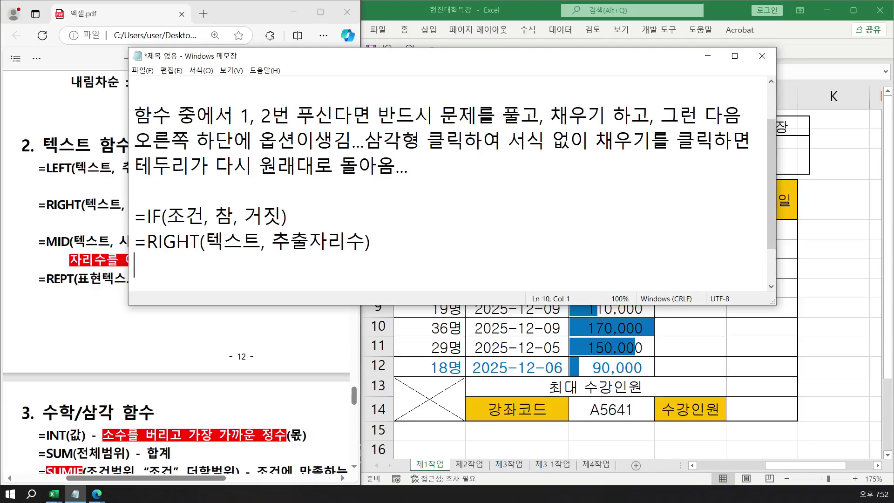
pyautogui.press('Return')
pyautogui.write('=')
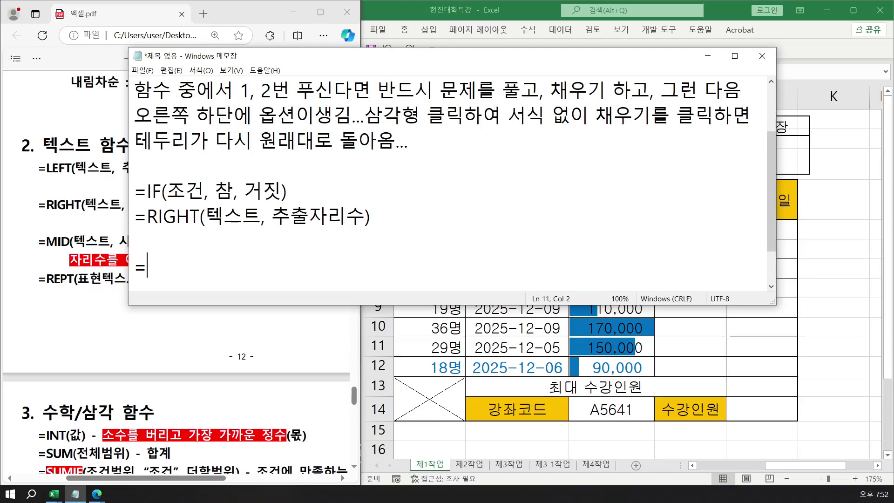
pyautogui.write('IF(')
# - Switch to the Excel workbook to check the 강좌코드 values in column B, and return to the memo's unfinished IF formula
pyautogui.hotkey('alt', 'Tab')
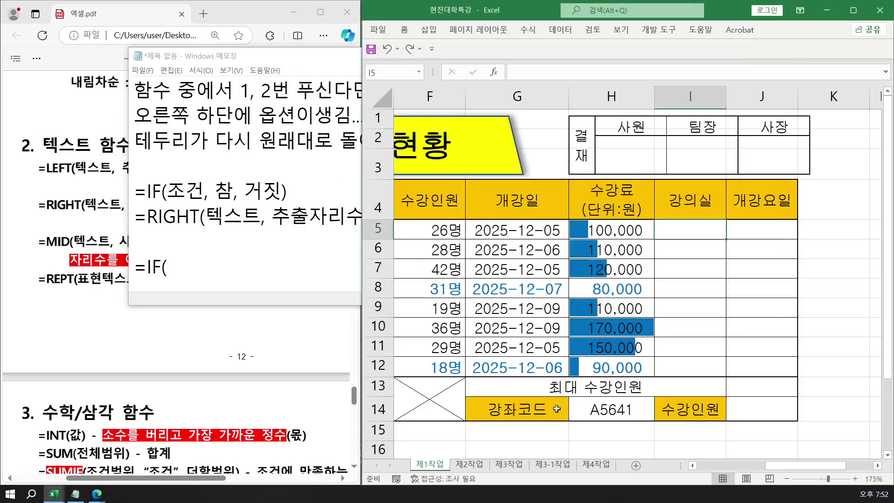
pyautogui.click(692, 465)
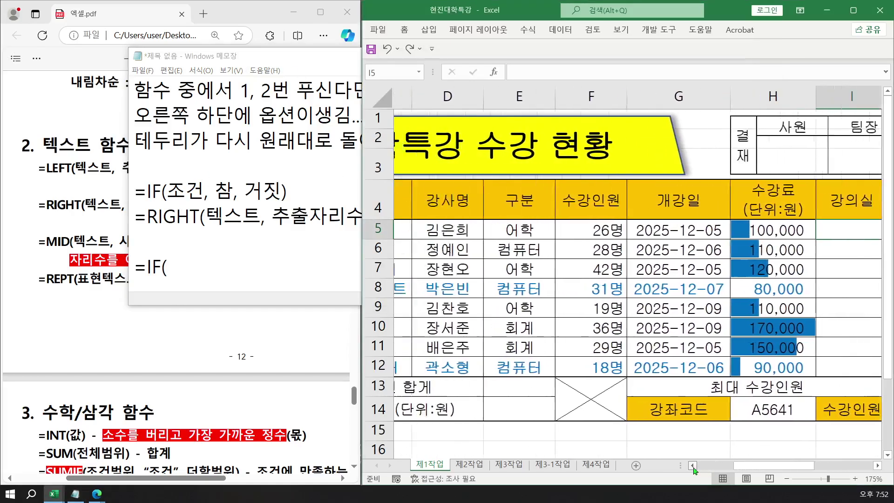
pyautogui.click(692, 465)
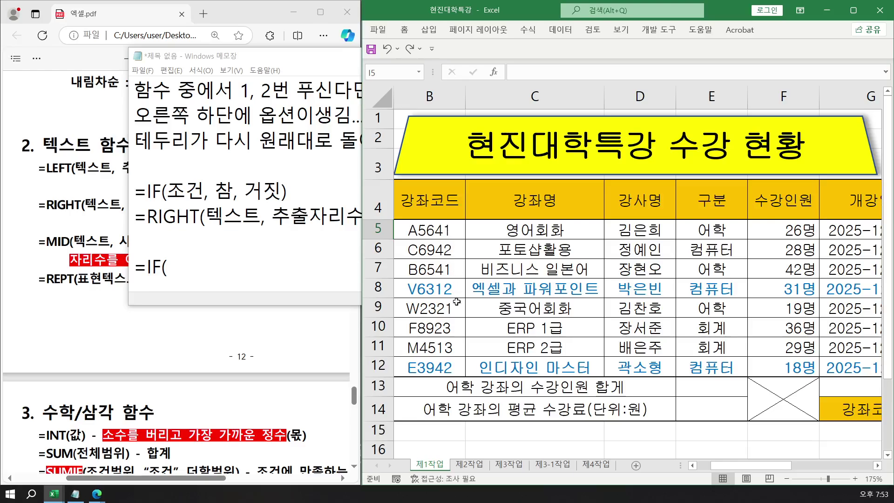
pyautogui.click(178, 266)
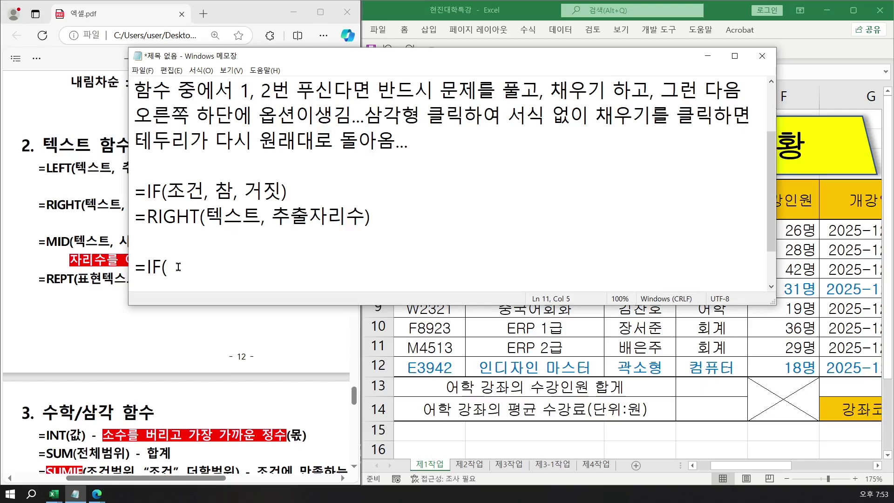
# - Extend the memo's IF formula with the condition RIGHT(강좌코드, 1)="1"
pyautogui.write('RIGHT(')
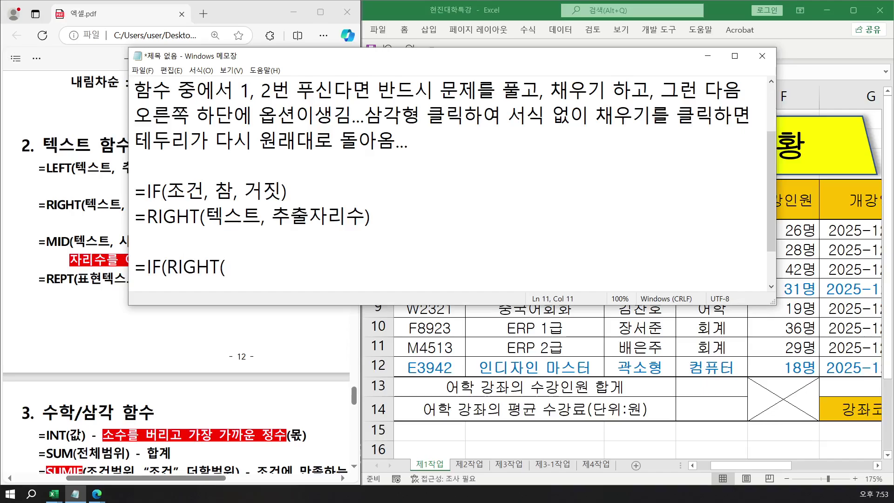
pyautogui.write('강좌코드')
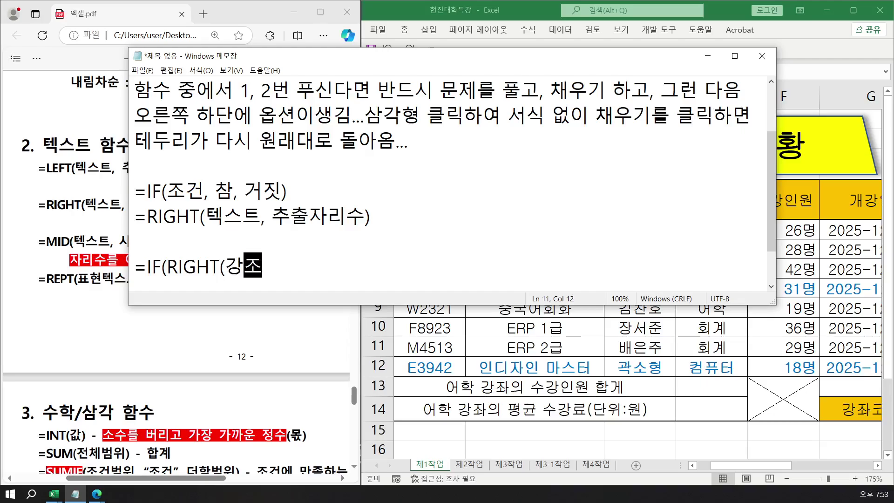
pyautogui.write(',')
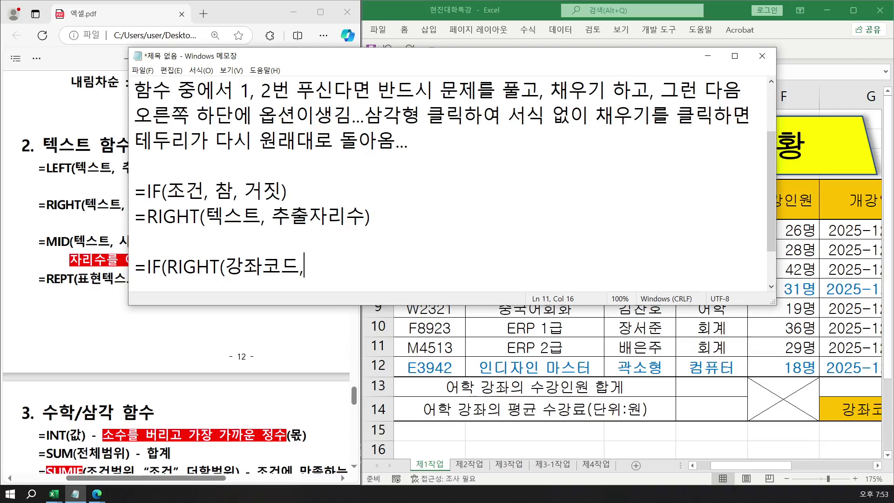
pyautogui.write(' 1')
pyautogui.write(')="1"')
# - Add "어학실" in double quotes as the true value of the memo formula
pyautogui.write(',"DJ')
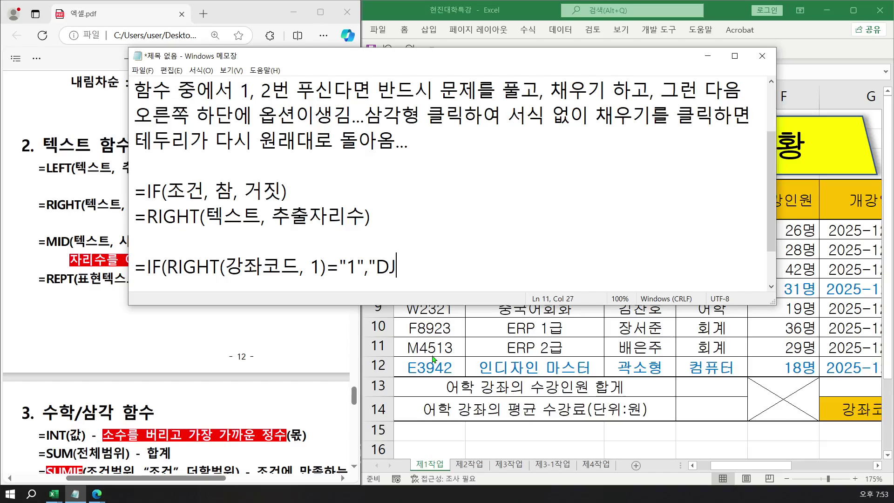
pyautogui.press('BackSpace')
pyautogui.press('BackSpace')
pyautogui.press('Hangul')
pyautogui.write('오학')
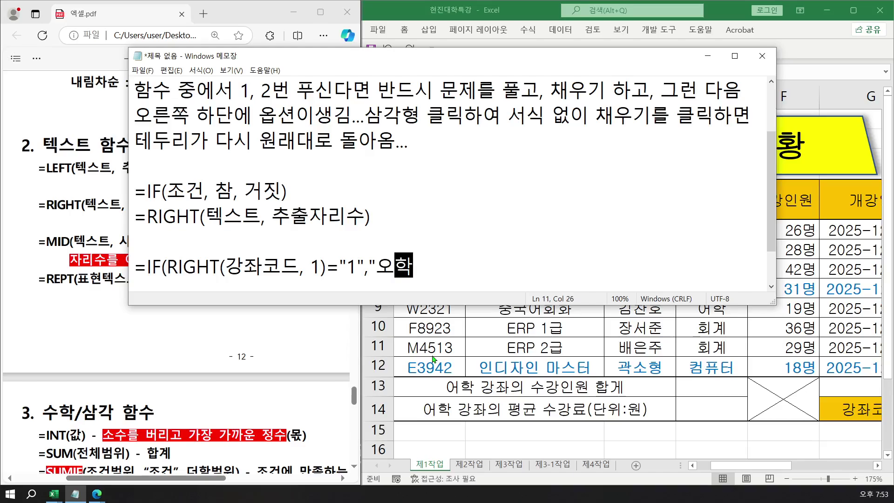
pyautogui.press('BackSpace')
pyautogui.press('BackSpace')
pyautogui.press('BackSpace')
pyautogui.press('BackSpace')
pyautogui.write('어학실:')
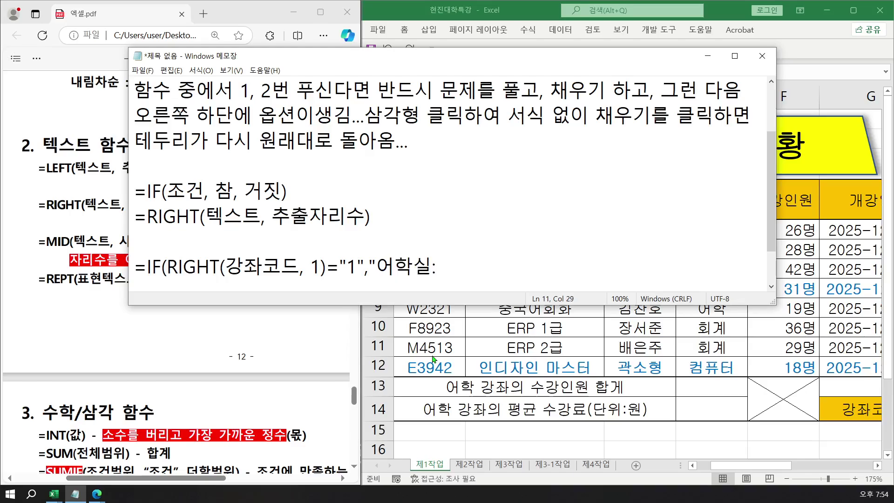
pyautogui.press('BackSpace')
pyautogui.write('"')
# - Add "컴퓨터실" as the false value and close the parenthesis of the memo formula
pyautogui.write(',')
pyautogui.write('"컴')
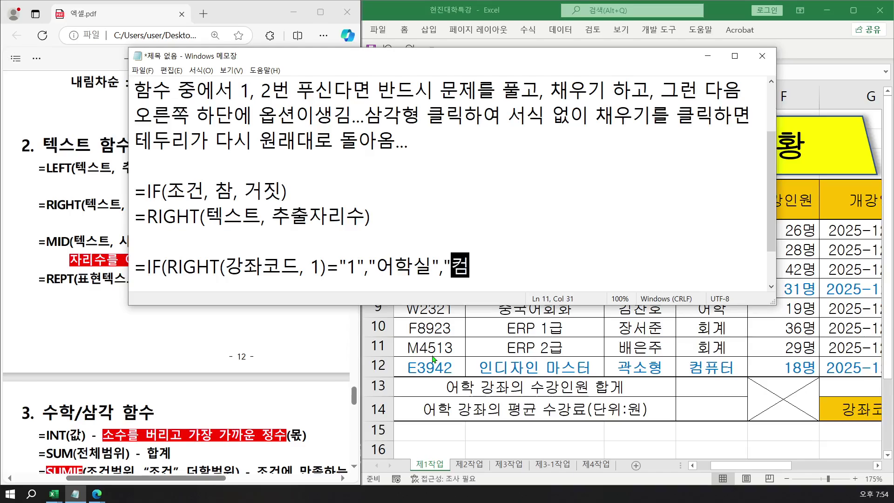
pyautogui.write('퓨터실')
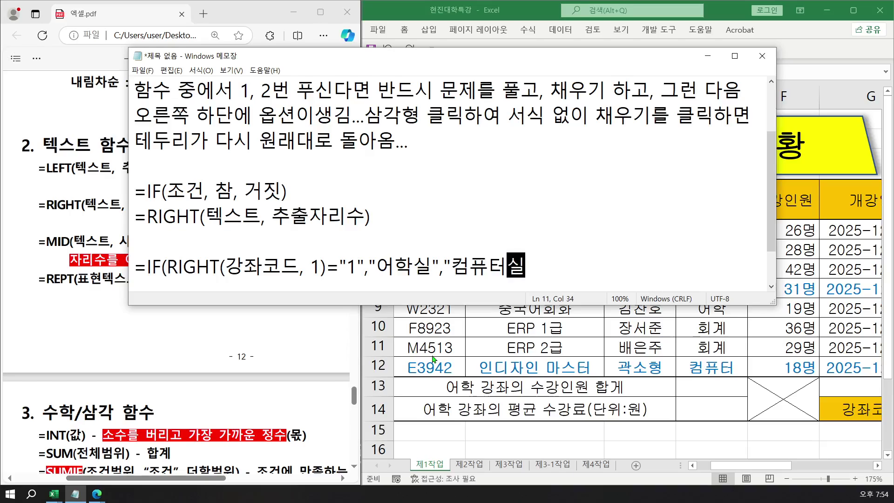
pyautogui.write('")')
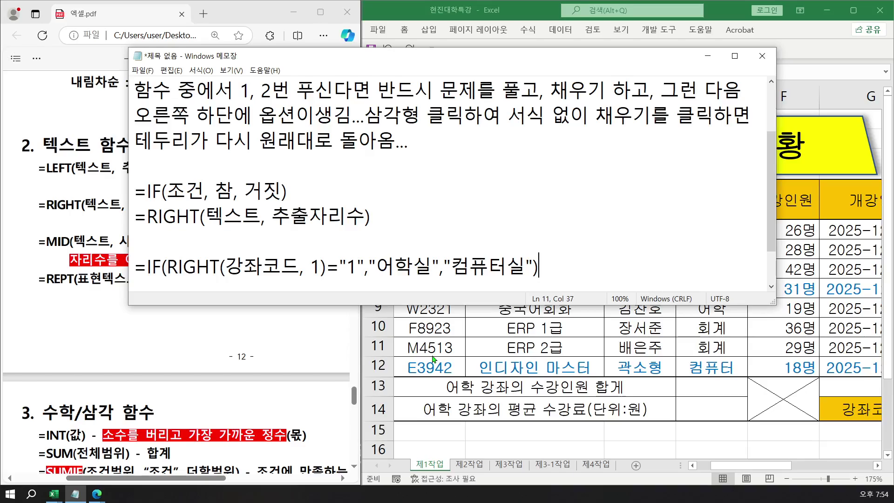
# - Switch to the Excel workbook and widen the 강의실 column (I) to about 1.6 times its width
pyautogui.click(605, 398)
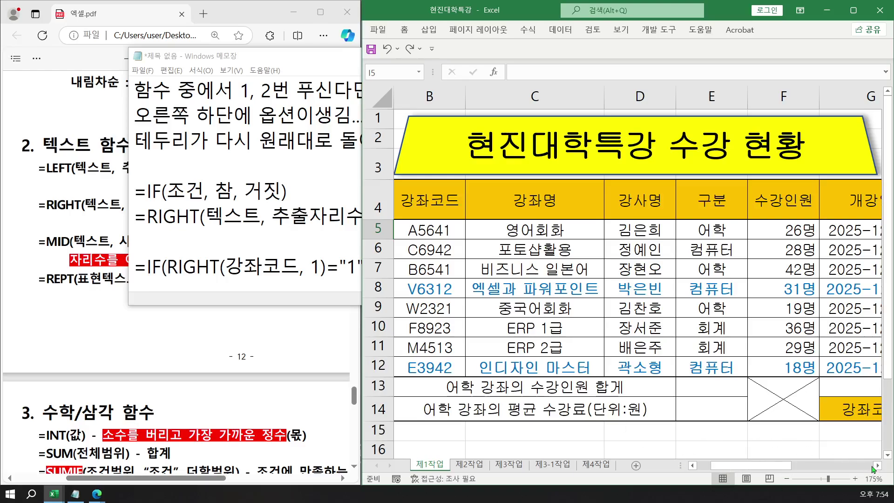
pyautogui.moveTo(878, 468); pyautogui.dragTo(866, 467)
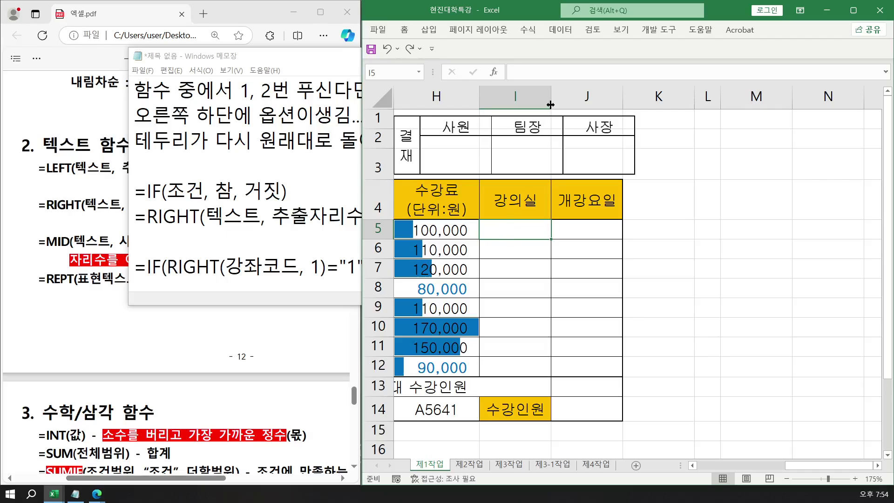
pyautogui.moveTo(551, 106); pyautogui.dragTo(592, 108)
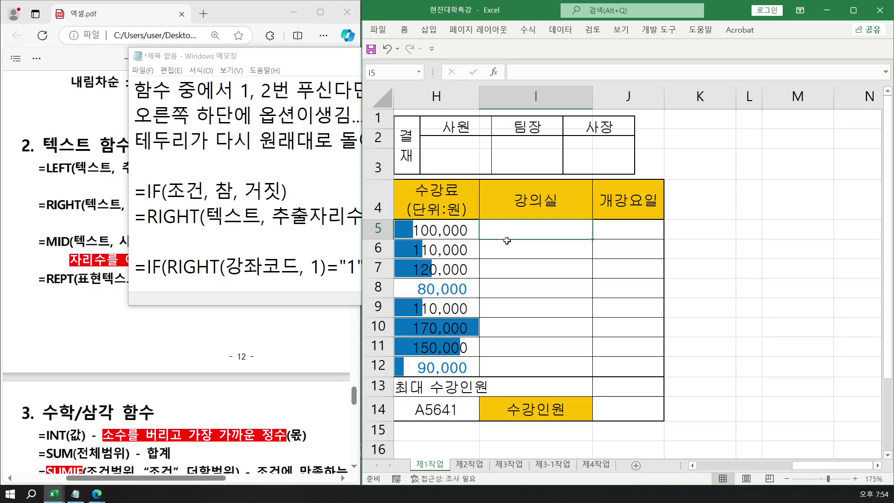
# - Start the formula in cell I5 under 강의실 with the IF function, minimizing the memo that covers the PDF
pyautogui.write('=')
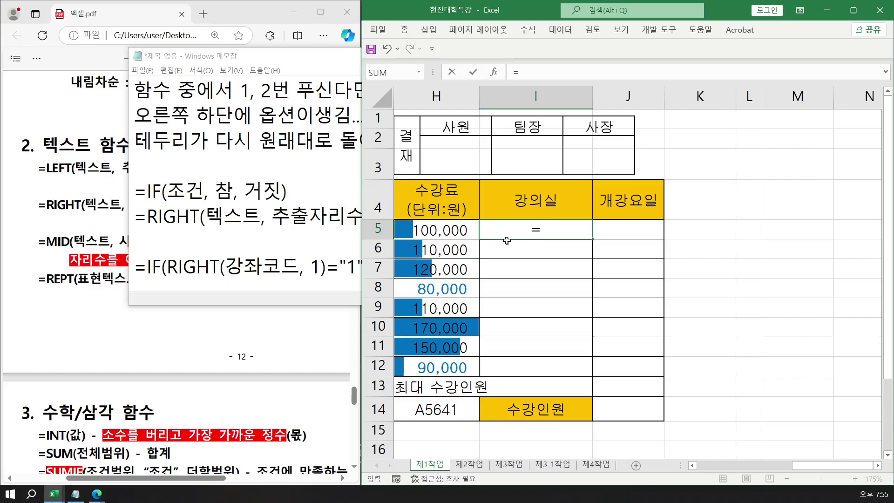
pyautogui.write('I')
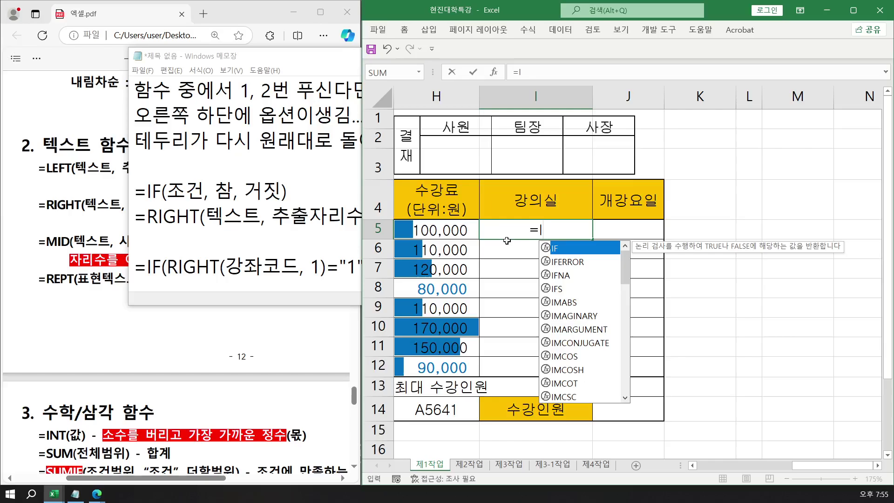
pyautogui.click(251, 62)
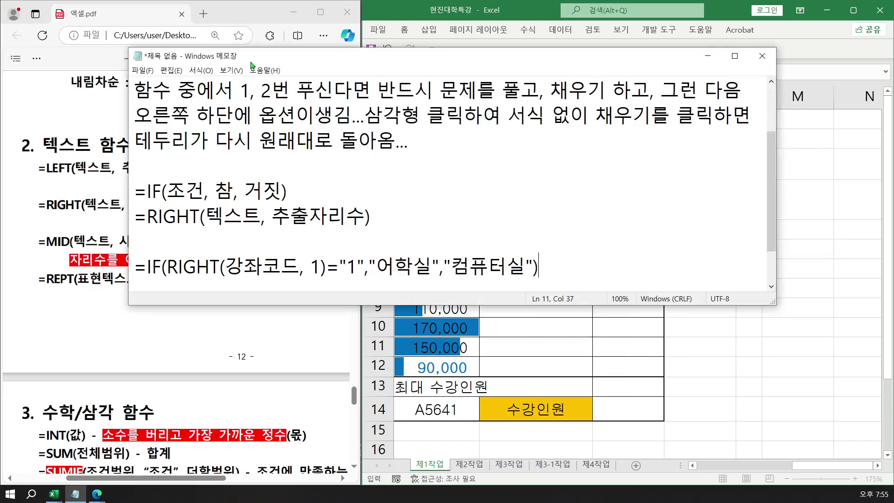
pyautogui.click(707, 56)
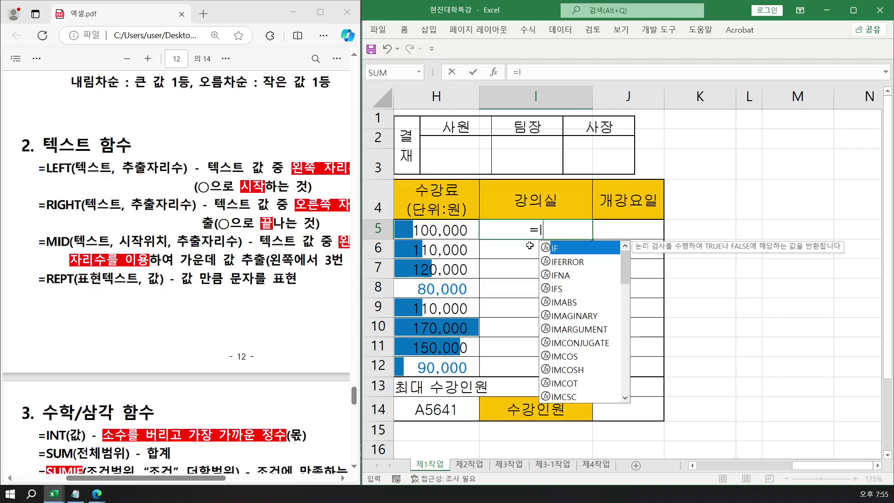
pyautogui.press('Tab')
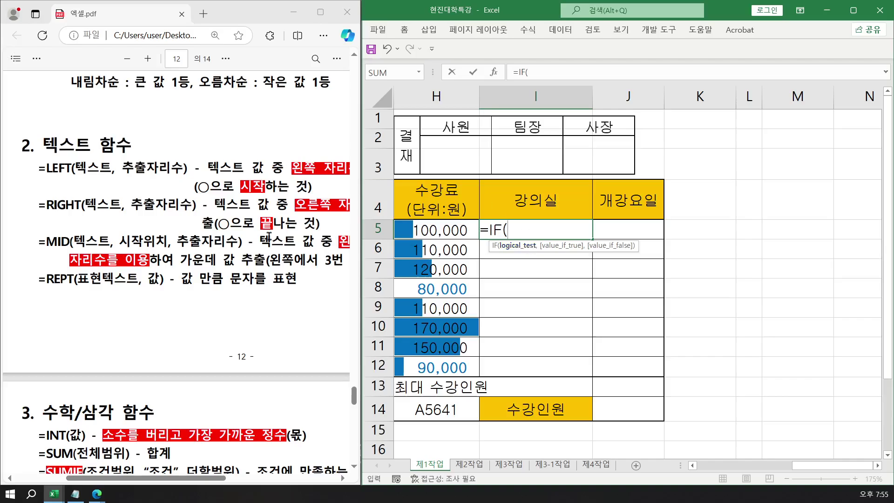
# - Using the PDF's 논리 함수 reference, begin the IF condition in I5 with RIGHT(B5,1), taking B5 from the 강좌코드 column
pyautogui.scroll(-3, 269, 241)
pyautogui.scroll(-15, 268, 241)
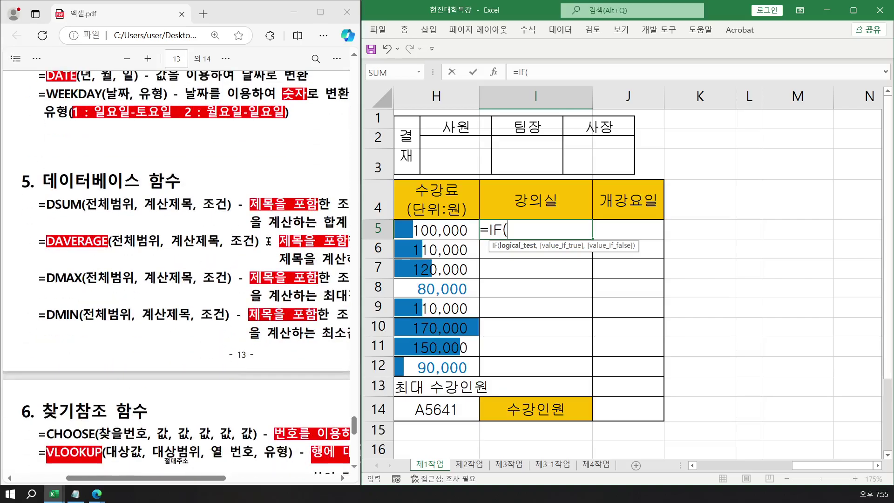
pyautogui.scroll(-6, 269, 241)
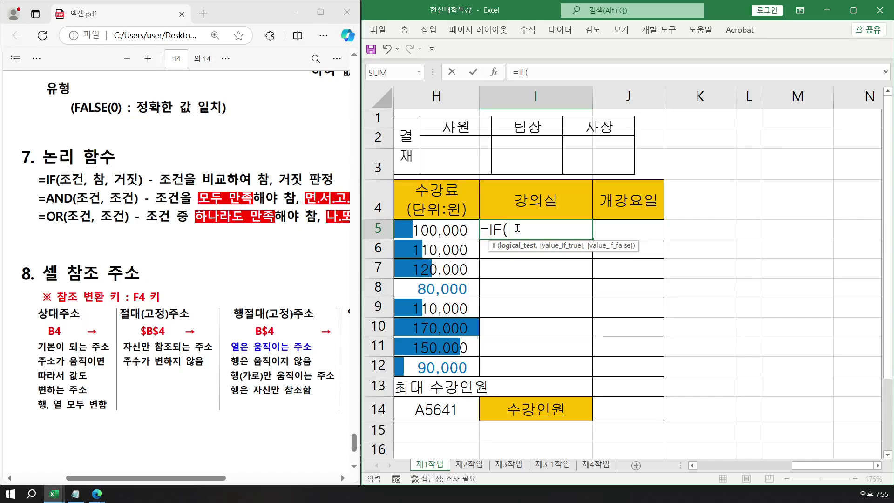
pyautogui.write('RI')
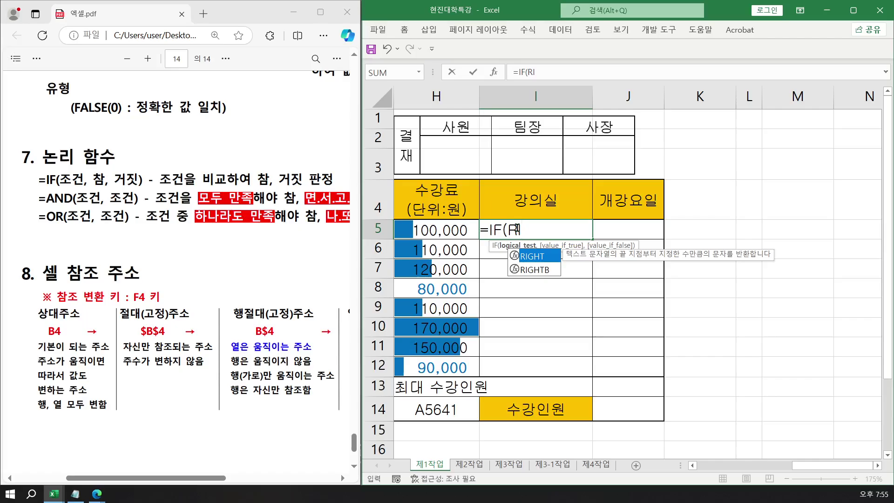
pyautogui.press('Tab')
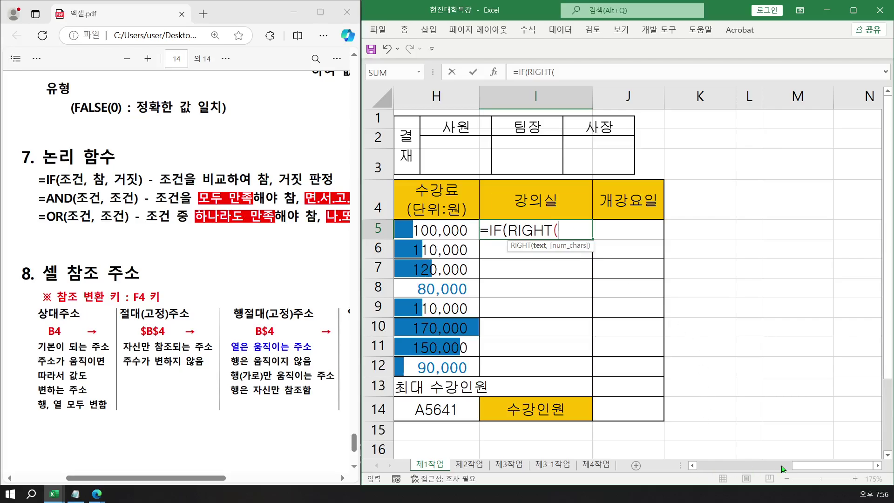
pyautogui.moveTo(796, 465); pyautogui.dragTo(695, 473)
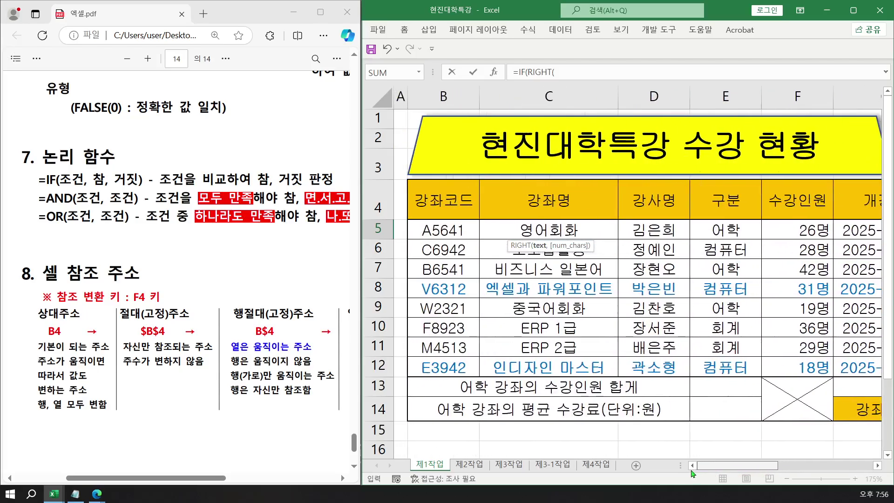
pyautogui.click(436, 229)
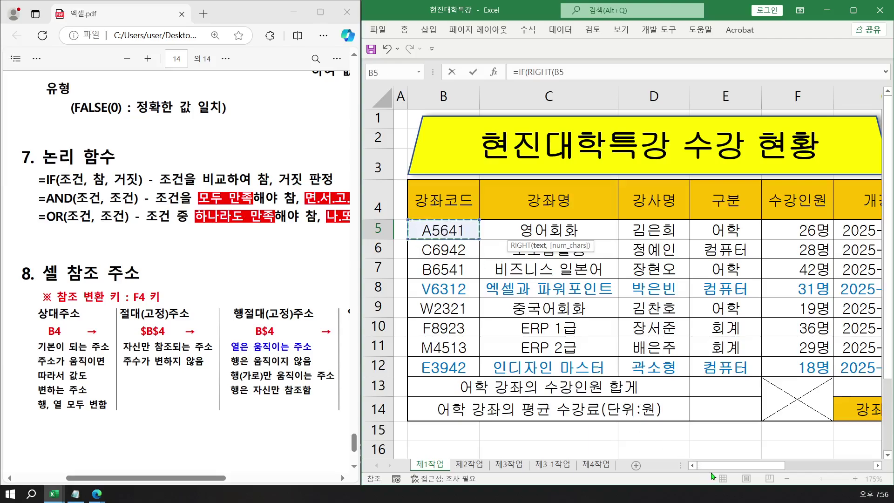
pyautogui.moveTo(713, 476); pyautogui.dragTo(809, 474)
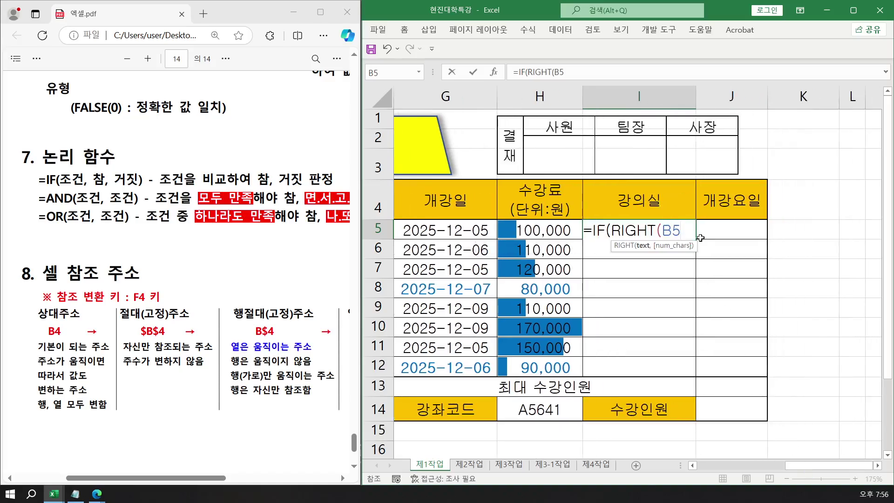
pyautogui.write(',')
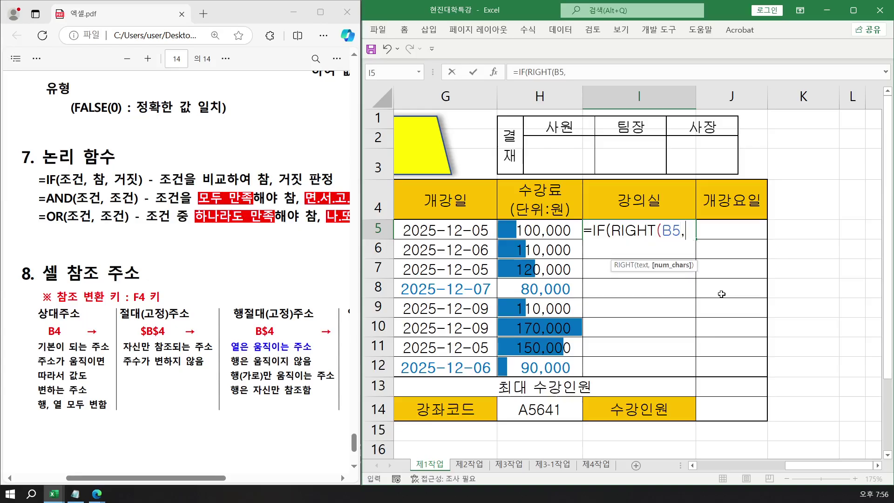
pyautogui.write('1')
pyautogui.write(')')
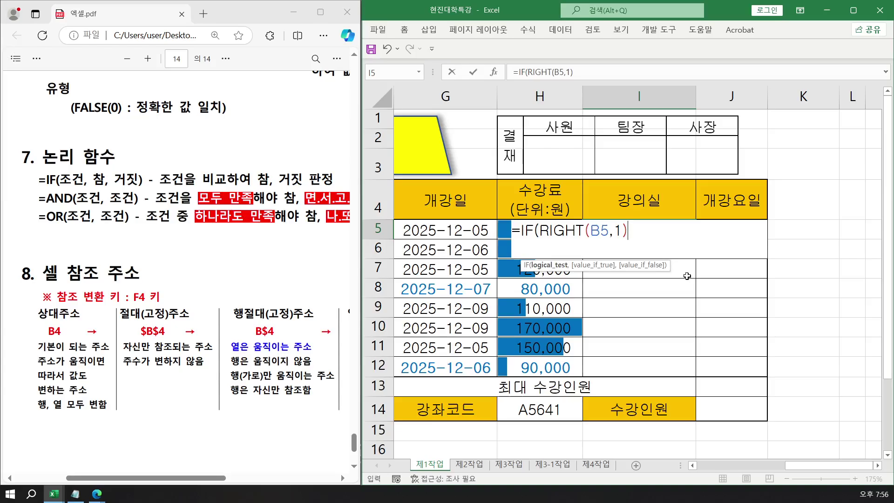
# - Compare the RIGHT result with "1" and add "어학실" as the true value
pyautogui.write('=')
pyautogui.write('"1"')
pyautogui.write(',')
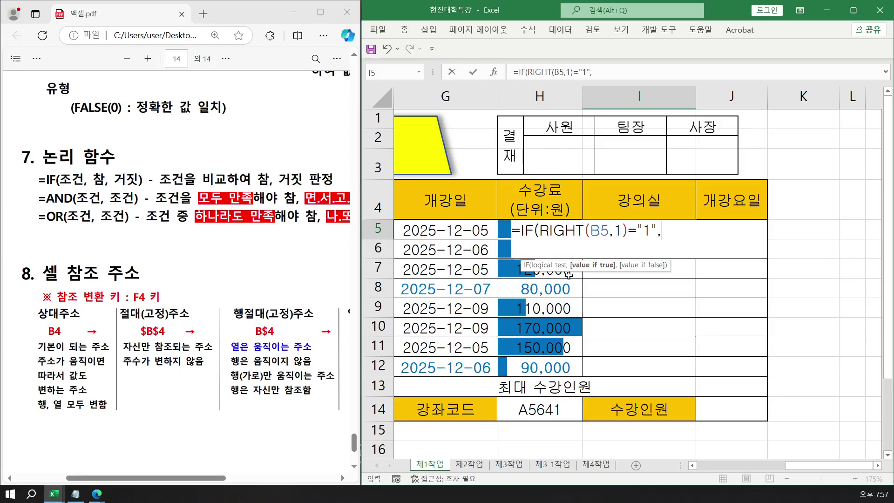
pyautogui.write('"어학')
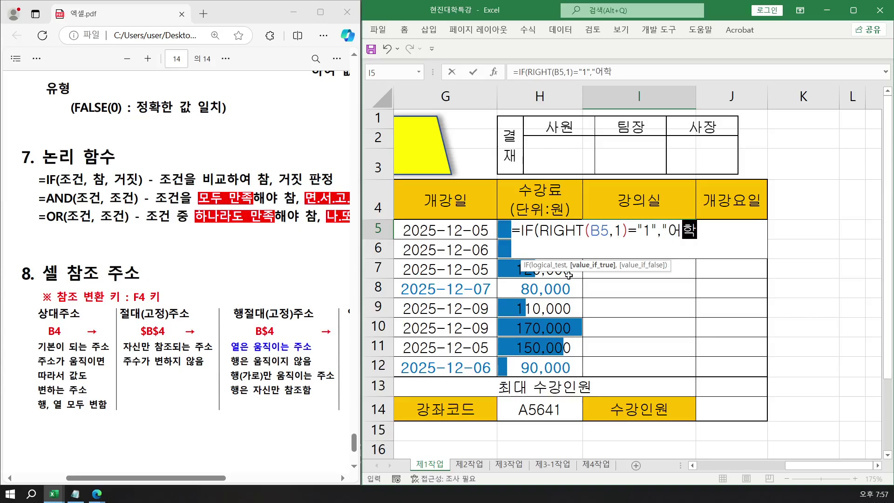
pyautogui.write('실"')
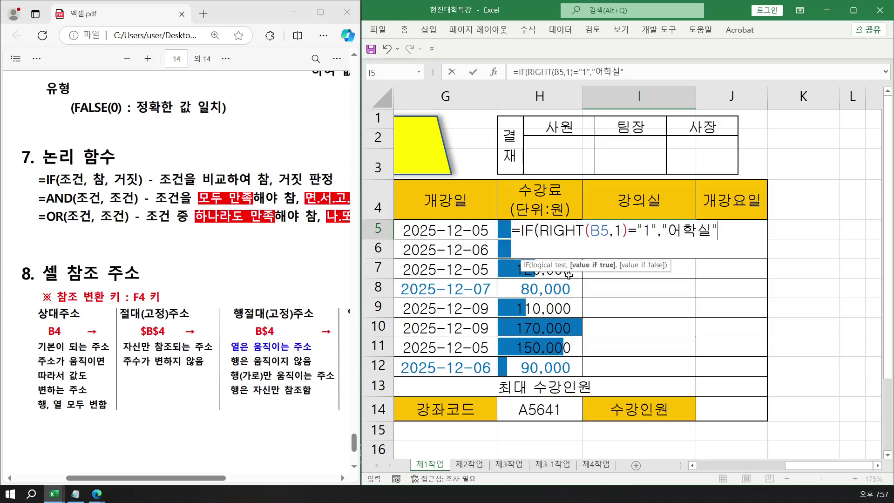
# - Add "컴퓨터실" as the false value and enter the formula in I5, accepting Excel's proposed correction
pyautogui.write(',')
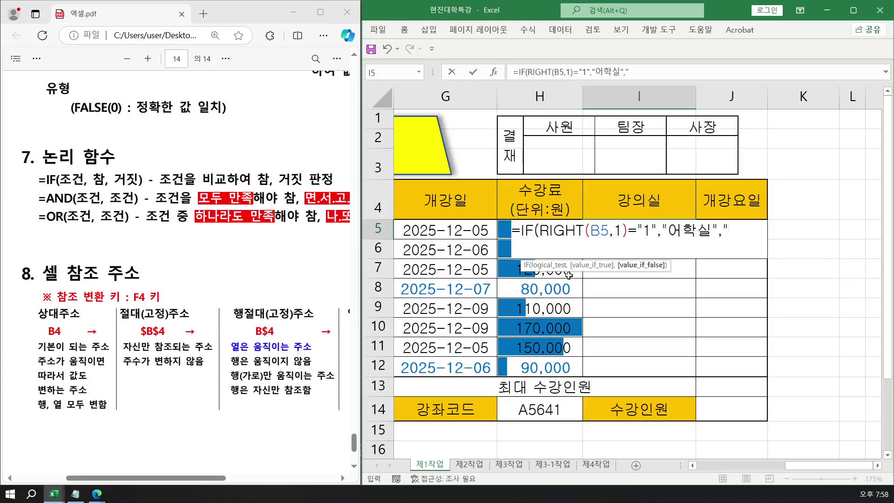
pyautogui.write('컴퓨')
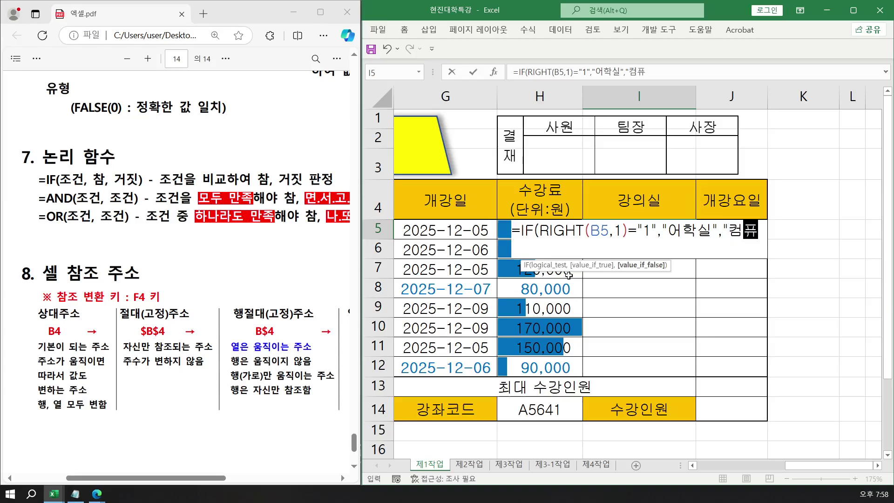
pyautogui.write('터실')
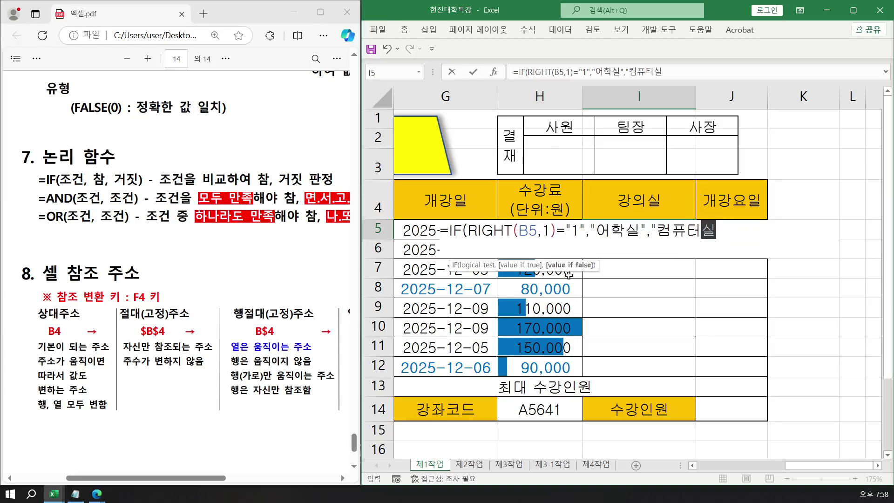
pyautogui.write('"')
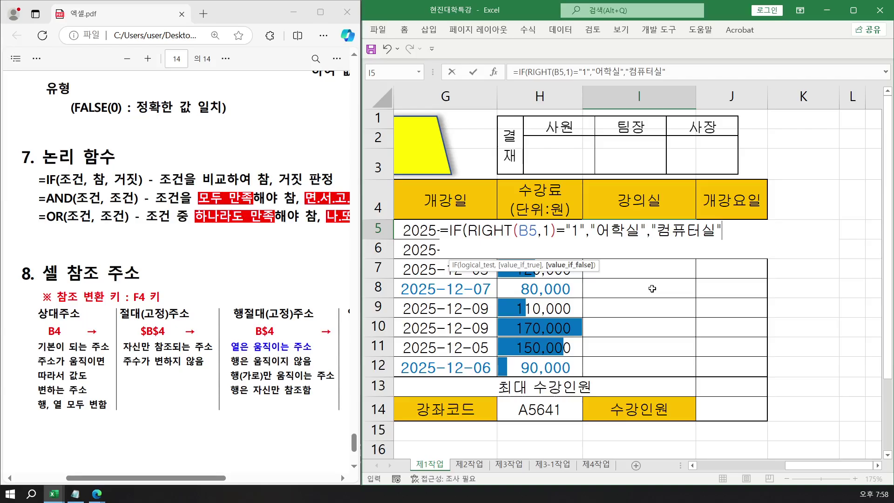
pyautogui.press('Return')
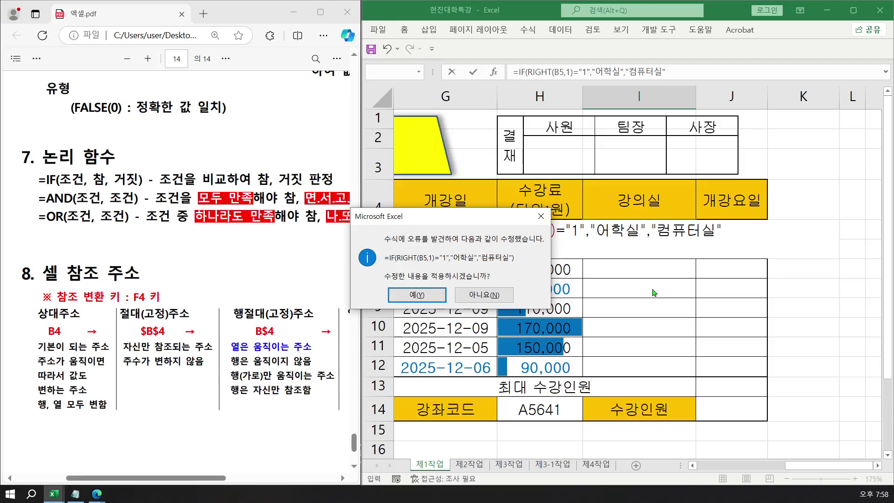
pyautogui.press('Return')
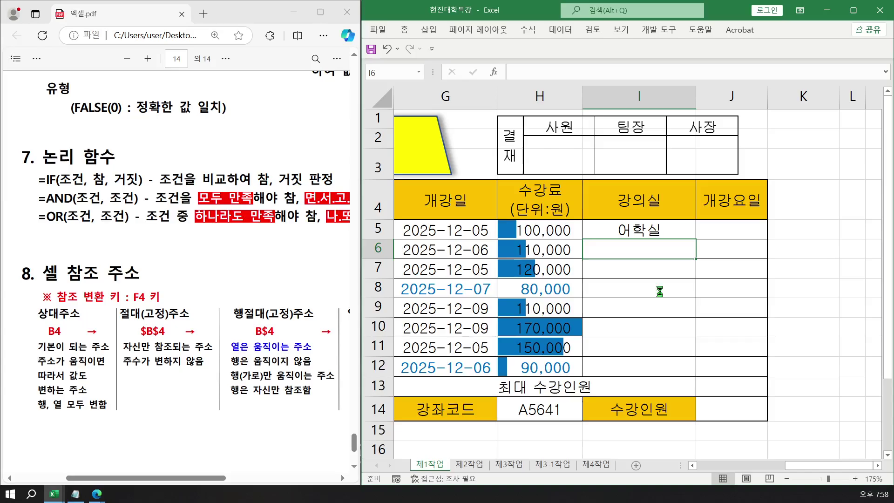
# - Fill the IF/RIGHT formula from I5 down through I12 in the 강의실 column
pyautogui.keyDown('ctrl'); pyautogui.scroll(-4, 657, 290); pyautogui.keyUp('ctrl')
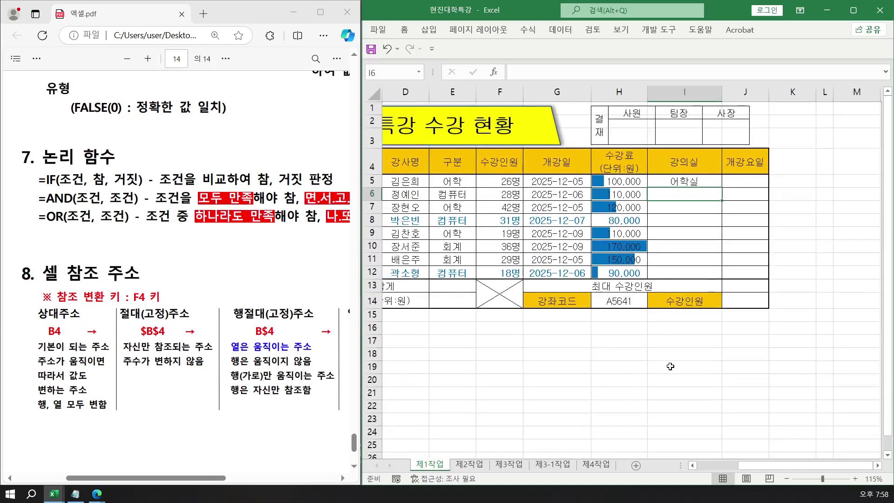
pyautogui.moveTo(740, 472); pyautogui.dragTo(699, 468)
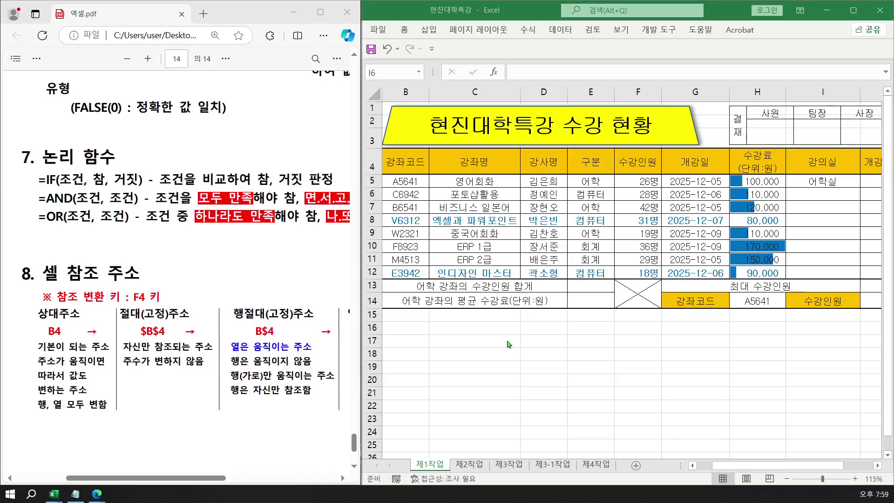
pyautogui.keyDown('ctrl'); pyautogui.scroll(3, 509, 341); pyautogui.keyUp('ctrl')
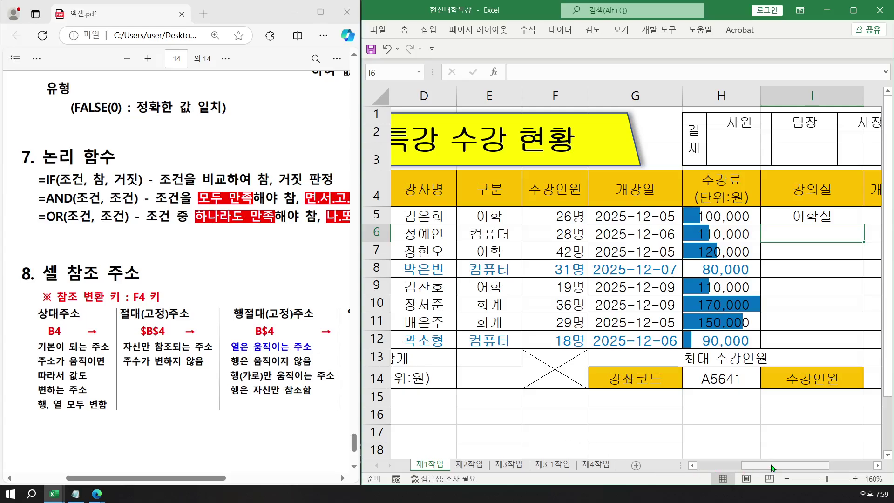
pyautogui.moveTo(781, 466); pyautogui.dragTo(825, 466)
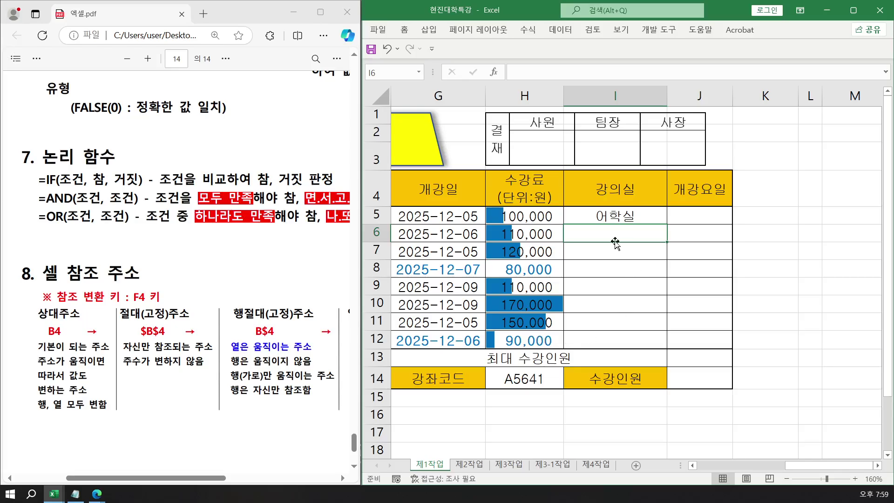
pyautogui.click(606, 216)
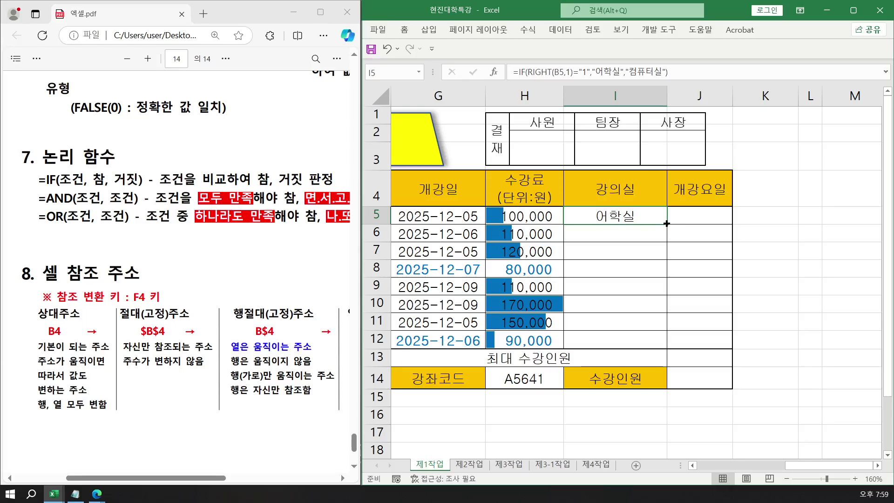
pyautogui.moveTo(667, 224); pyautogui.dragTo(665, 347)
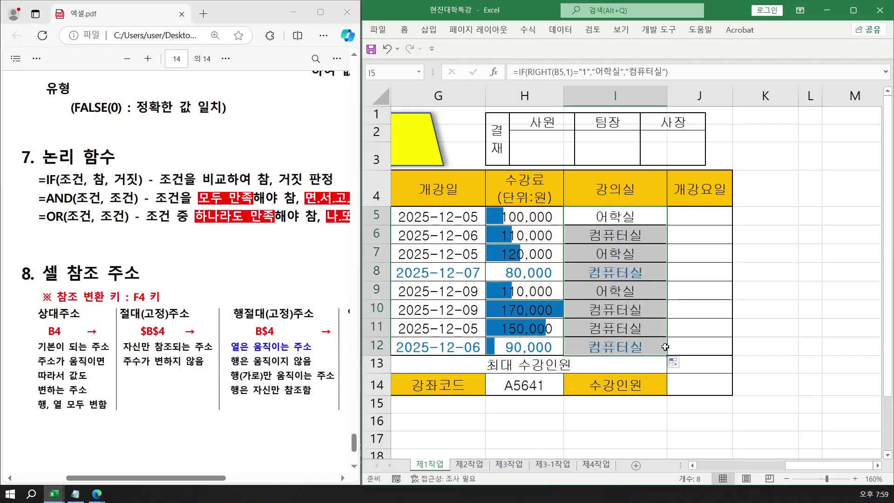
# - Change the fill option for the copied 강의실 formulas to 서식 없이 채우기 (fill without formatting)
pyautogui.click(686, 290)
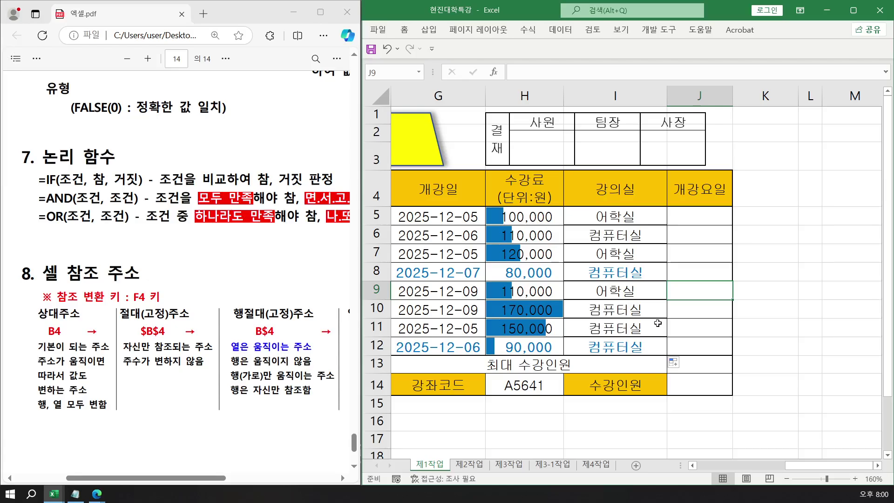
pyautogui.click(685, 364)
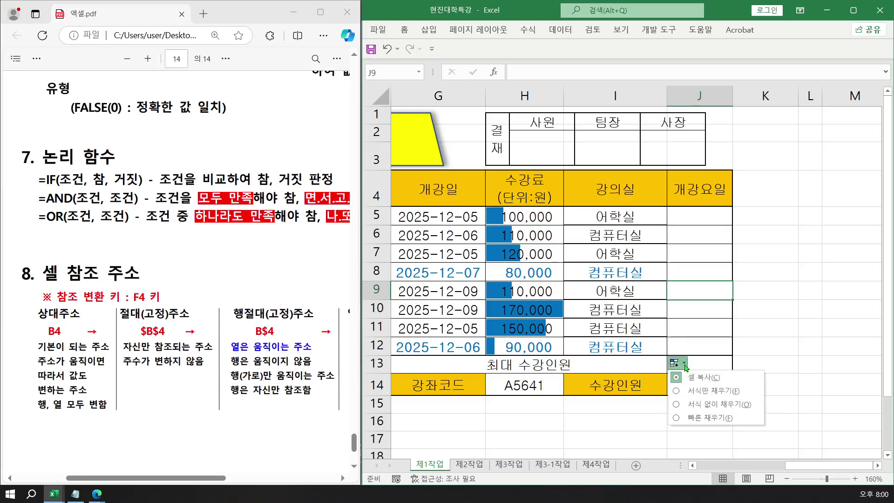
pyautogui.click(695, 404)
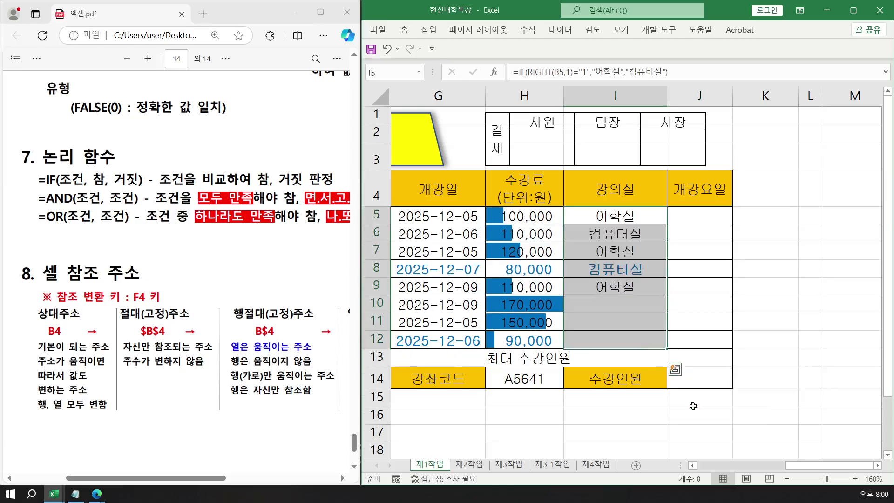
pyautogui.click(670, 267)
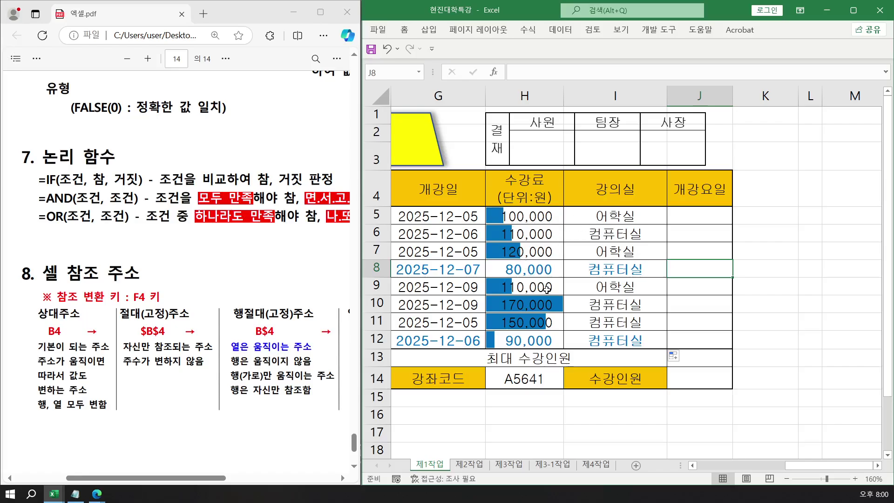
# - Review the memo's note on filling without formatting and check the cell borders in rows 8 and 12 against it
pyautogui.click(75, 493)
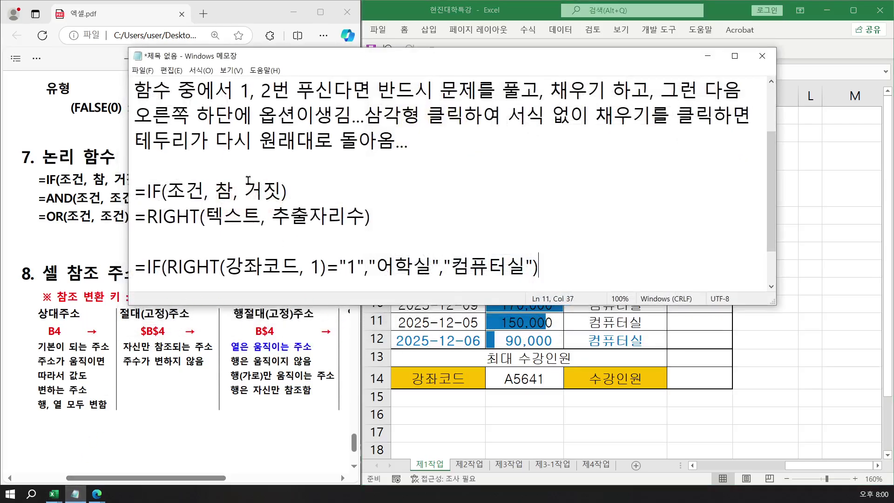
pyautogui.moveTo(196, 91); pyautogui.dragTo(412, 142)
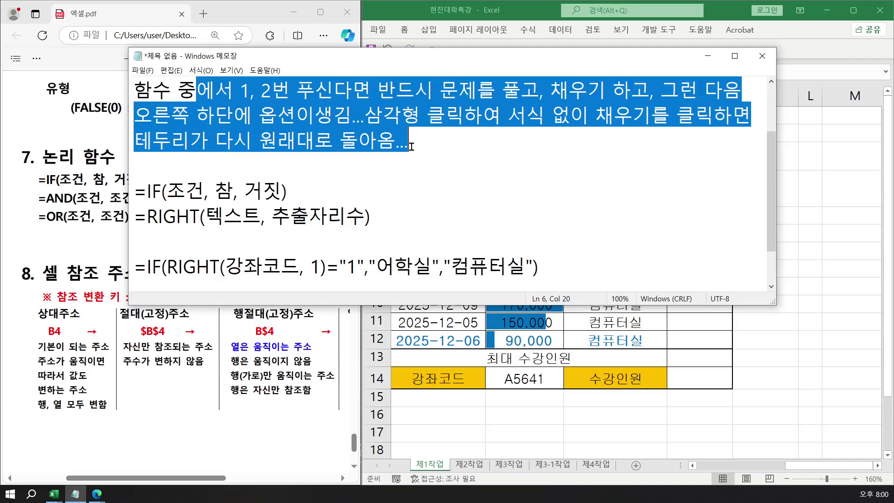
pyautogui.click(560, 328)
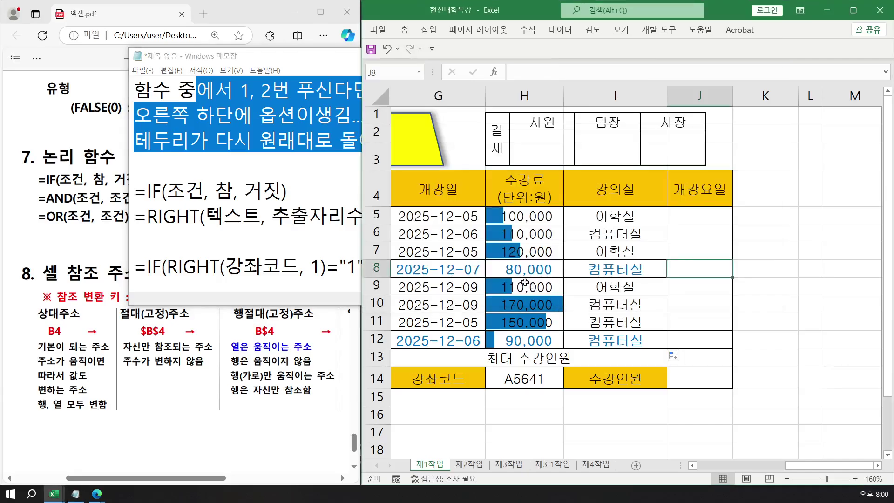
pyautogui.click(503, 269)
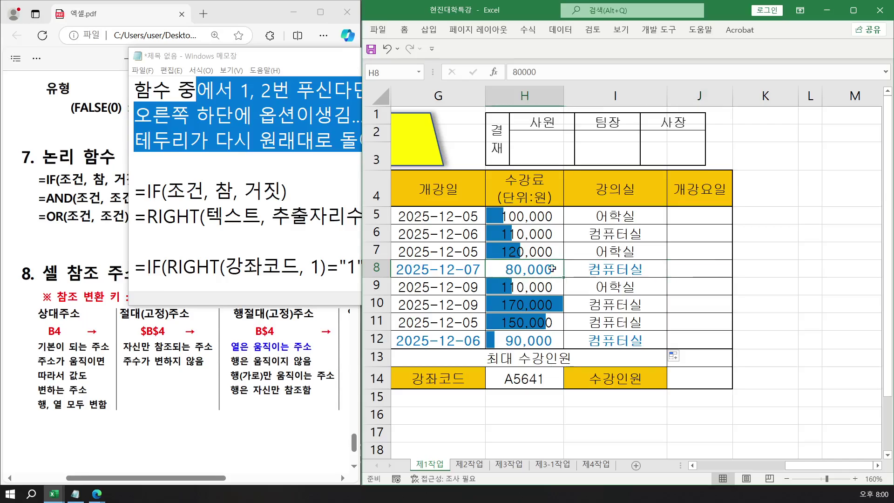
pyautogui.moveTo(610, 268); pyautogui.dragTo(686, 269)
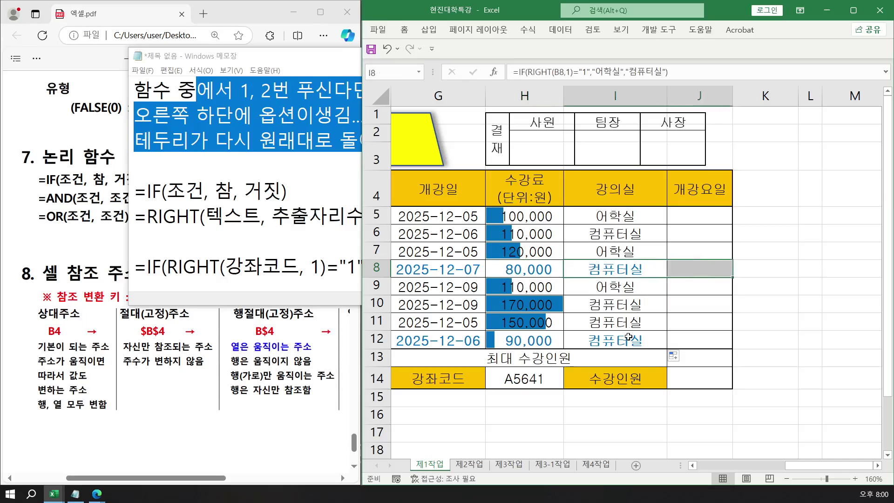
pyautogui.moveTo(629, 335); pyautogui.dragTo(677, 339)
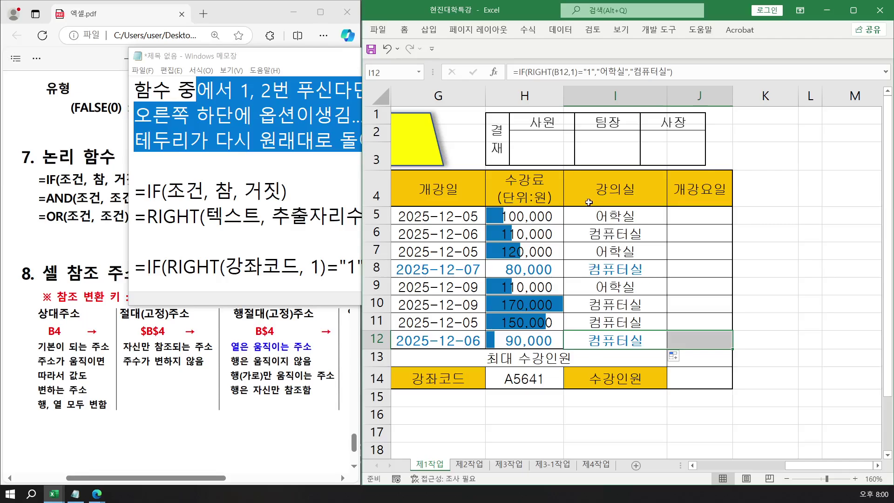
pyautogui.click(582, 237)
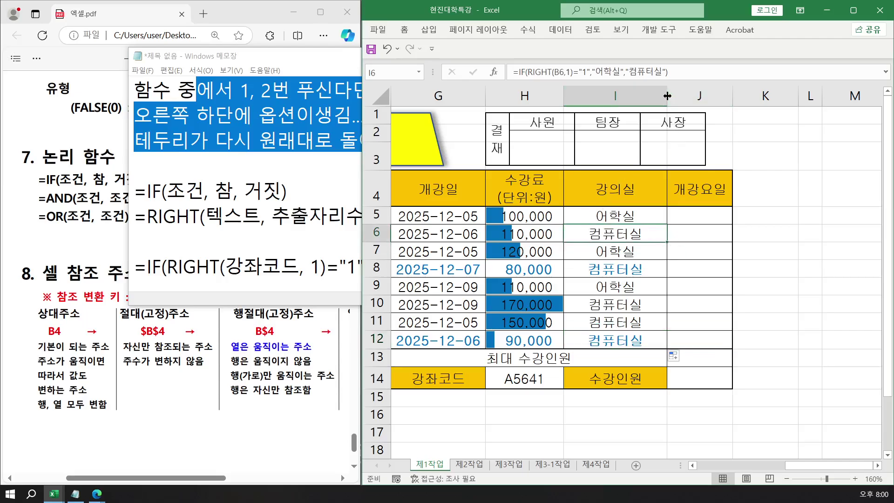
# - Narrow the 강의실 column to fit its entries and review the formula in I5
pyautogui.moveTo(666, 96); pyautogui.dragTo(630, 95)
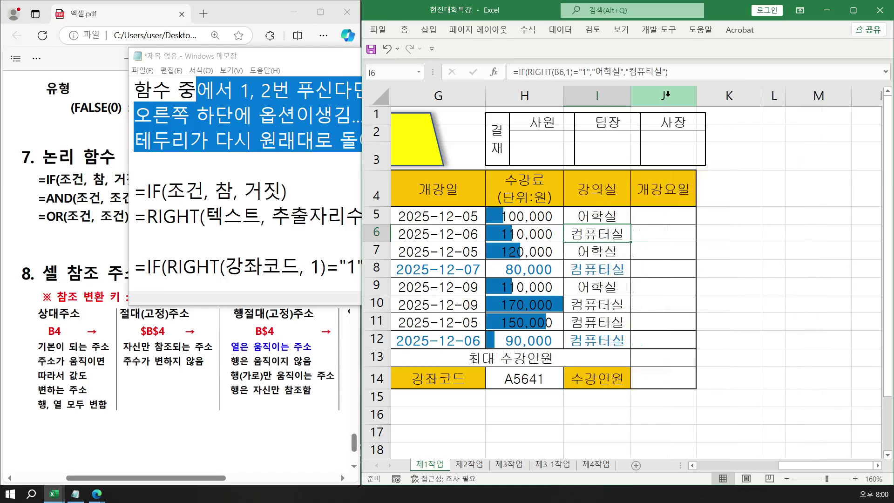
pyautogui.doubleClick(590, 215)
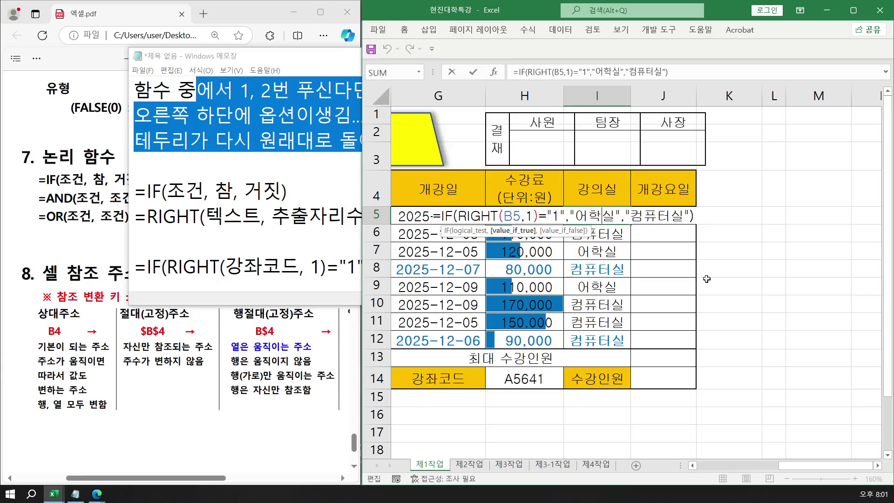
pyautogui.press('Return')
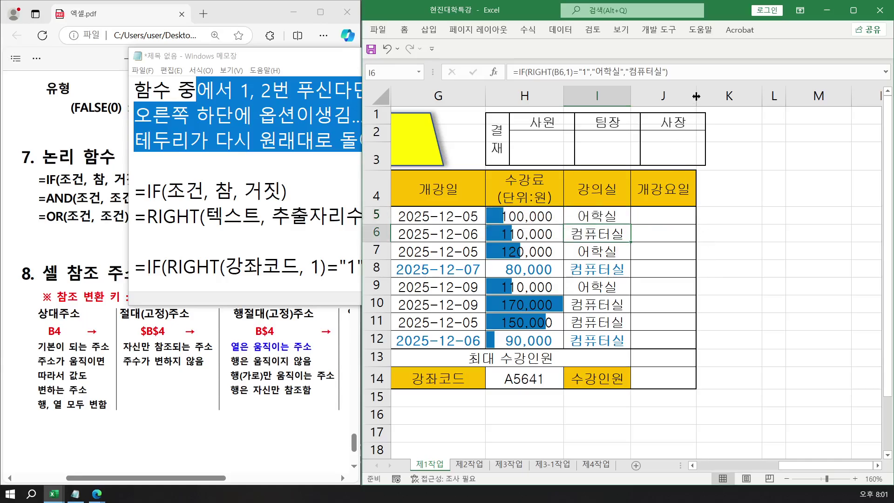
# - Widen the 개강요일 column to about three times its width, check the 개강일 date in G5, and select J5
pyautogui.moveTo(696, 95); pyautogui.dragTo(785, 107)
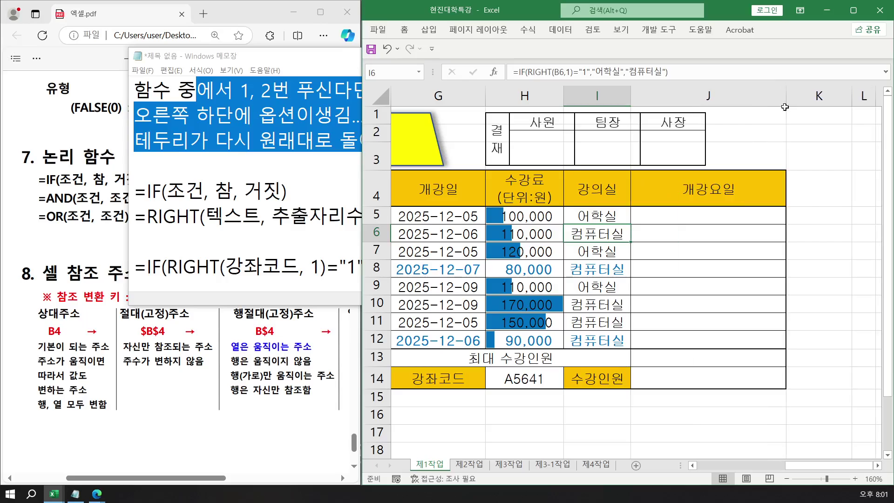
pyautogui.click(697, 223)
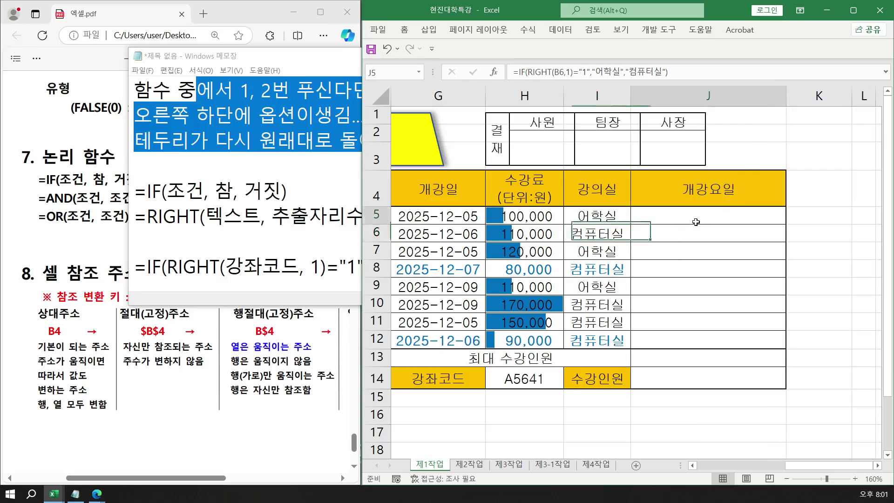
pyautogui.click(444, 216)
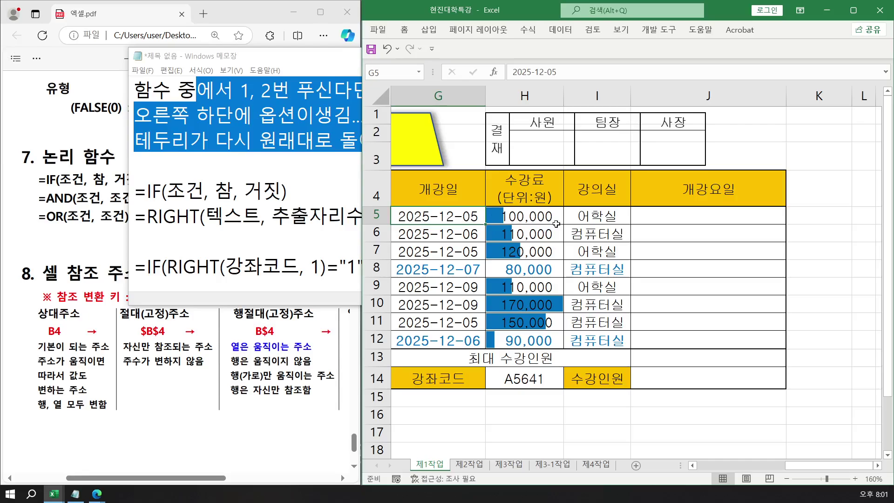
pyautogui.moveTo(787, 98); pyautogui.dragTo(847, 108)
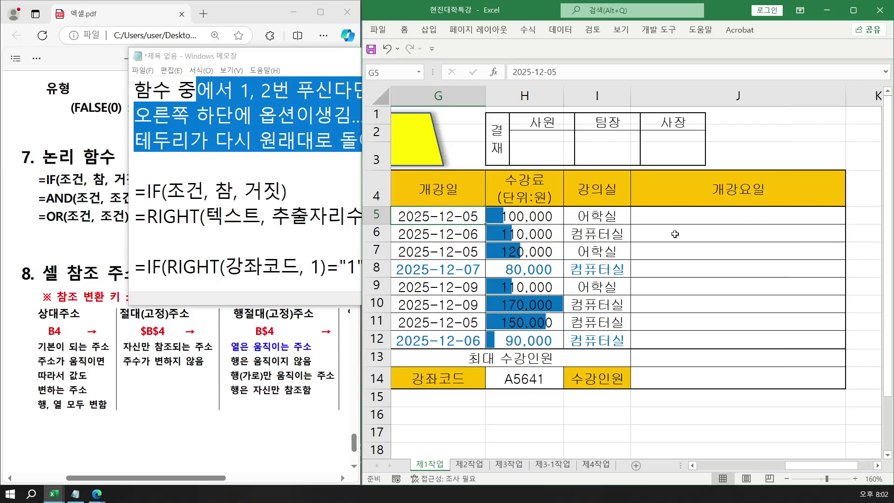
pyautogui.click(665, 220)
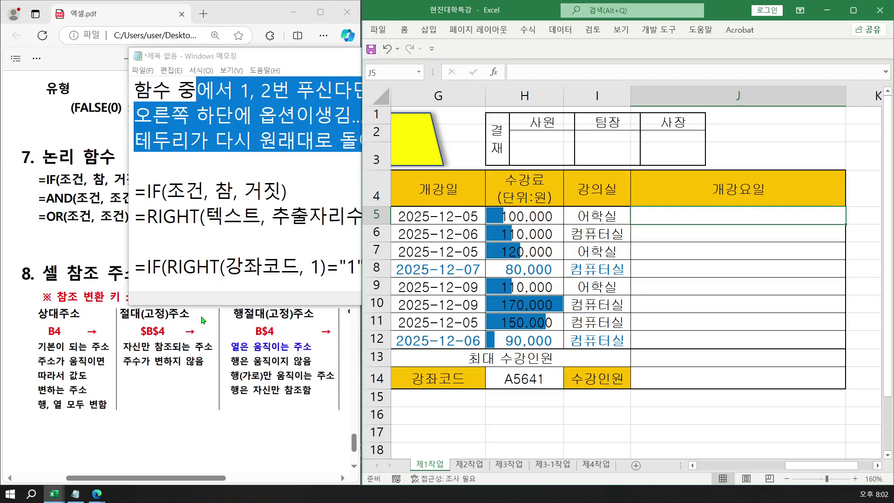
# - Examine the CHOOSE function's syntax and value arguments in the PDF's 찾기참조 함수 section
pyautogui.click(93, 217)
pyautogui.scroll(4, 93, 217)
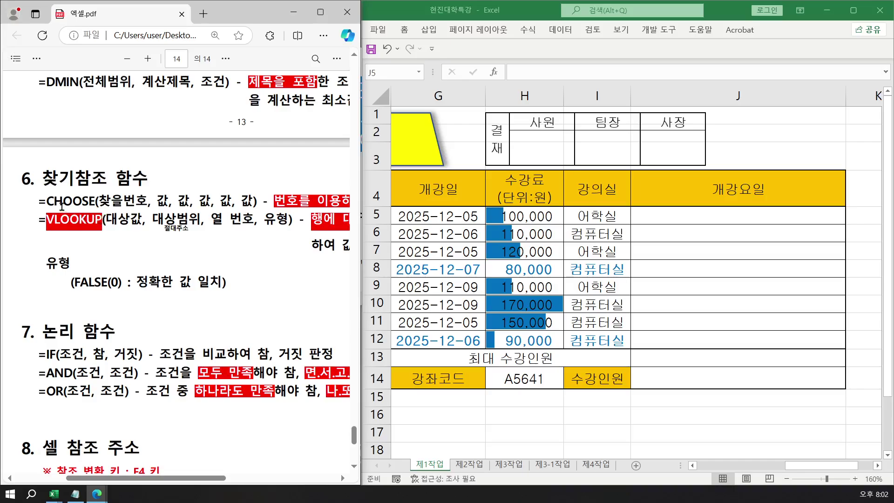
pyautogui.moveTo(53, 203); pyautogui.dragTo(78, 203)
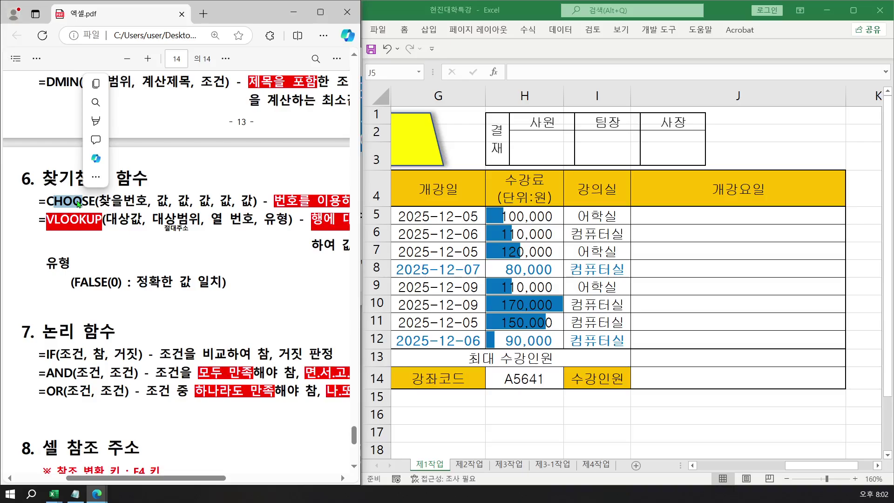
pyautogui.click(96, 177)
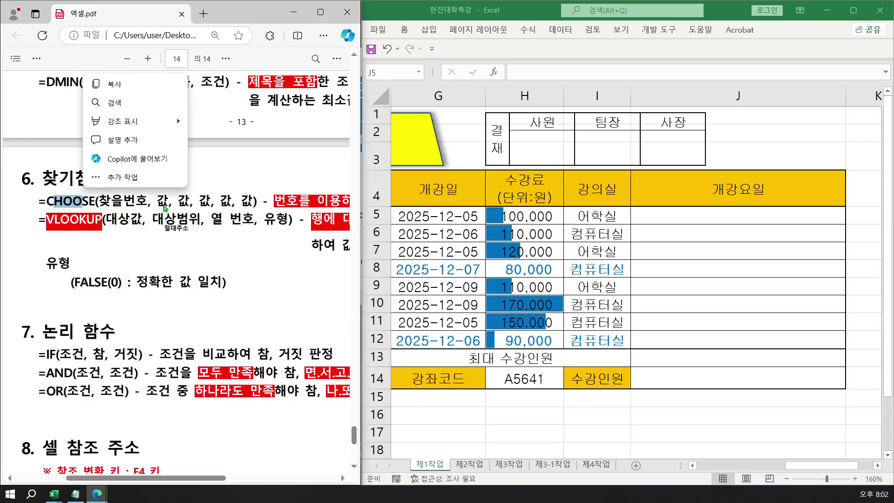
pyautogui.click(156, 201)
pyautogui.moveTo(156, 201); pyautogui.dragTo(250, 204)
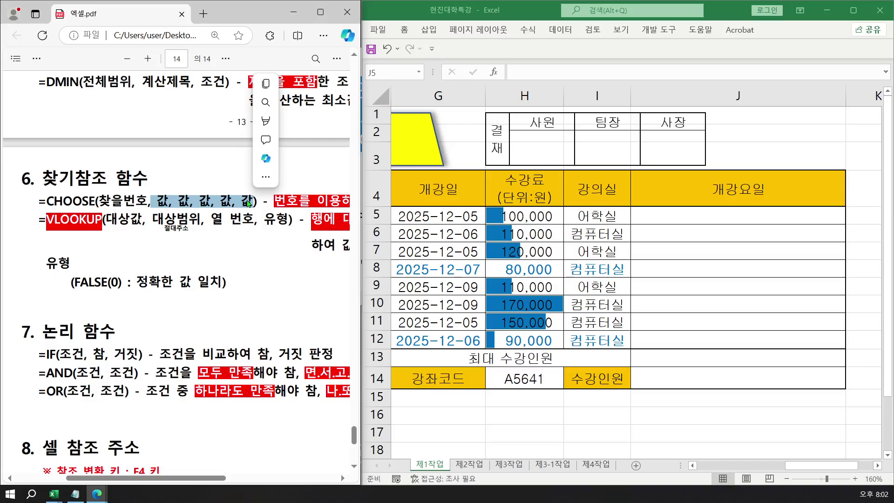
pyautogui.click(167, 205)
# - Examine the WEEKDAY function's arguments and type options in the PDF's 날짜 함수 section
pyautogui.scroll(7, 166, 212)
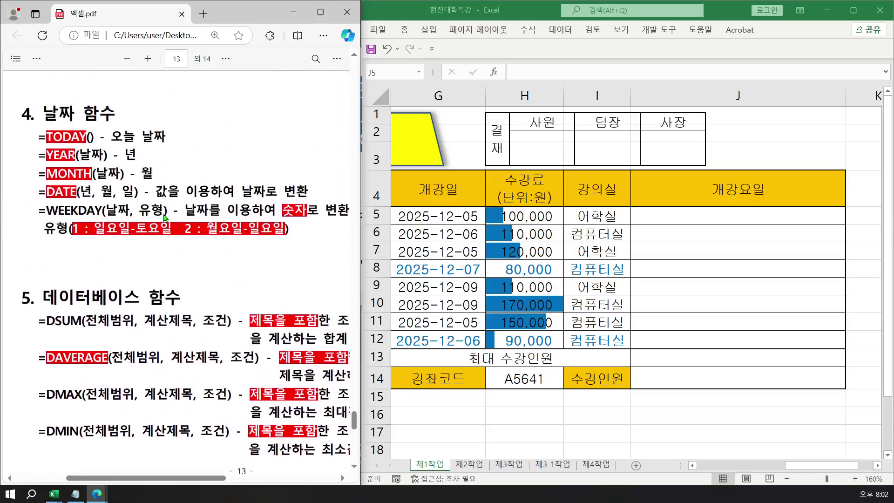
pyautogui.moveTo(47, 211); pyautogui.dragTo(79, 210)
pyautogui.click(93, 210)
pyautogui.doubleClick(186, 229)
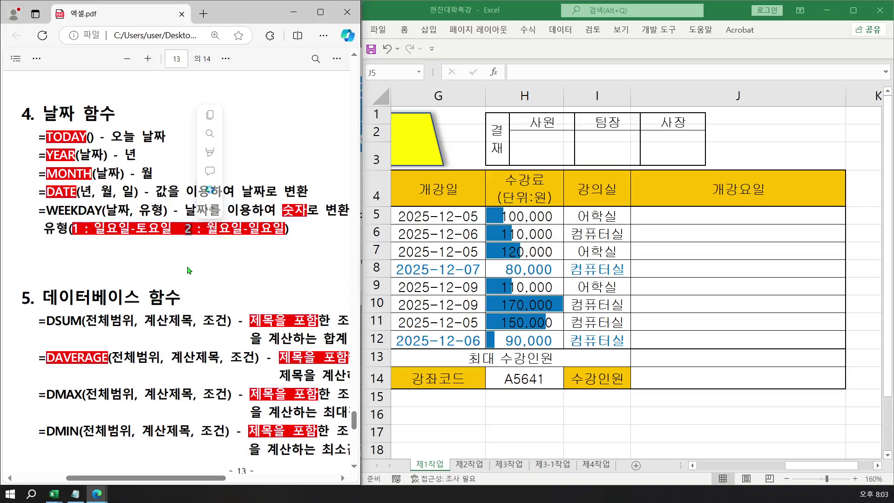
# - Switch to the Notepad notes and add the syntax line =CHOOSE(찾을번호, 값, 값, 값, 값, 값, 값, 값) below the IF(RIGHT) formula, separated by a blank line
pyautogui.click(75, 494)
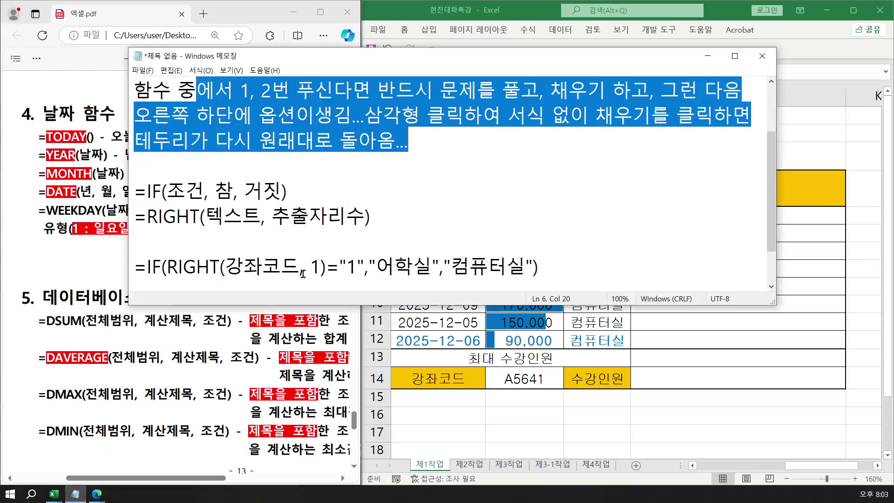
pyautogui.click(320, 263)
pyautogui.scroll(-1, 320, 254)
pyautogui.click(569, 216)
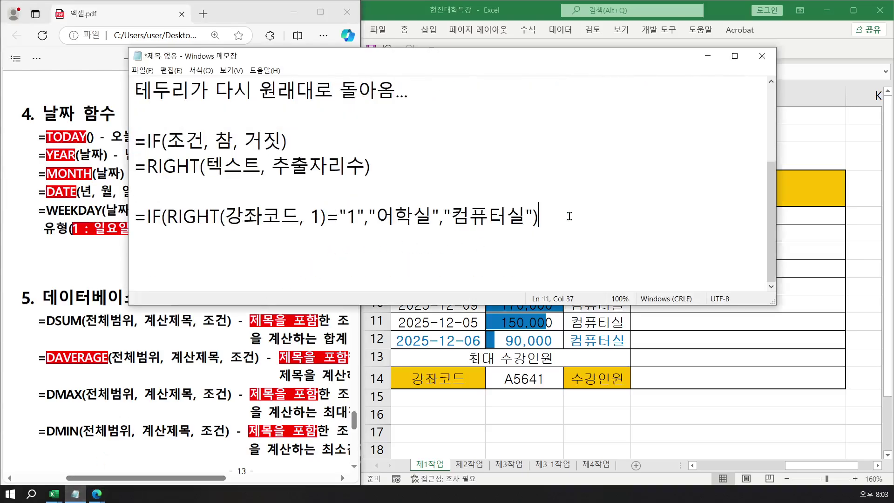
pyautogui.press('Return')
pyautogui.press('Return')
pyautogui.write('=C')
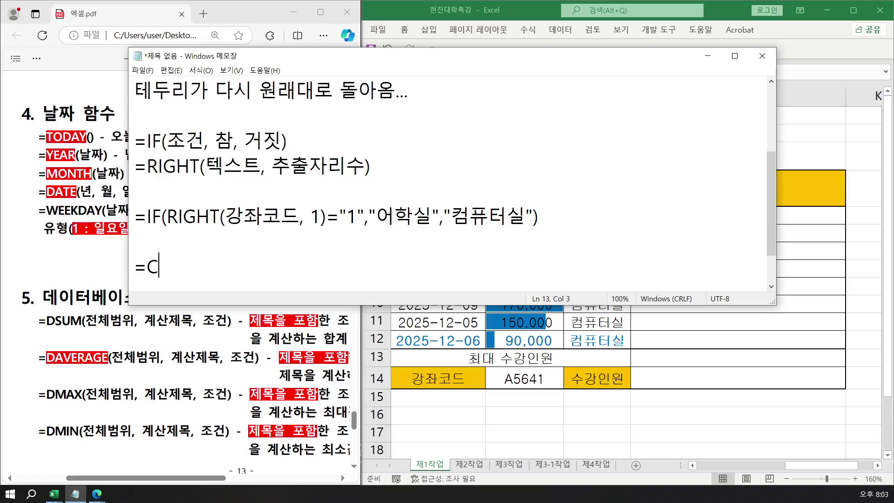
pyautogui.write('HOOSE(')
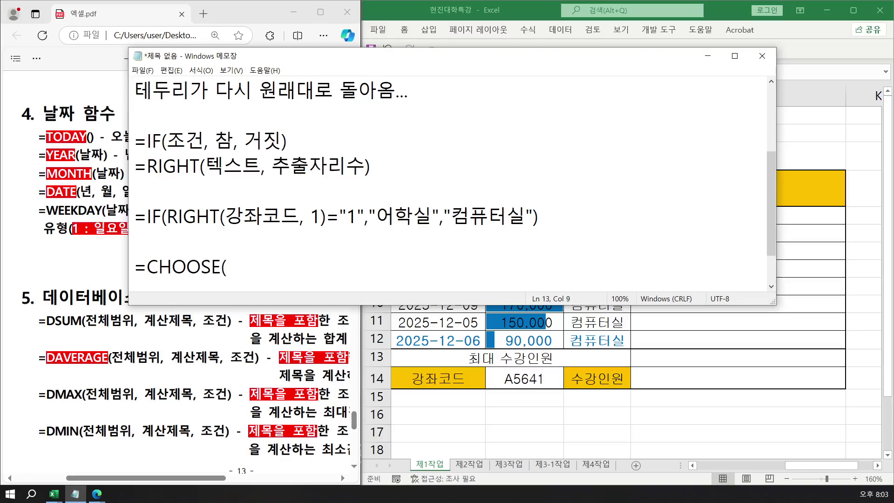
pyautogui.write('찾을번호')
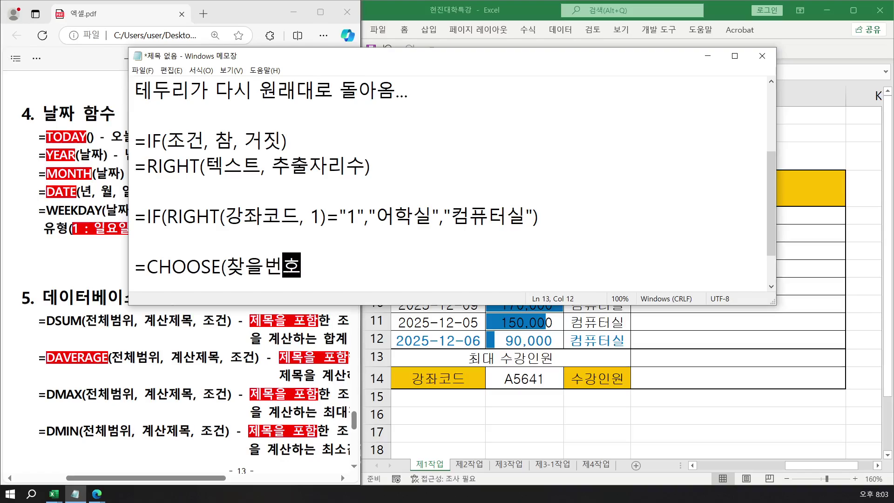
pyautogui.write(', 값, ㄱ')
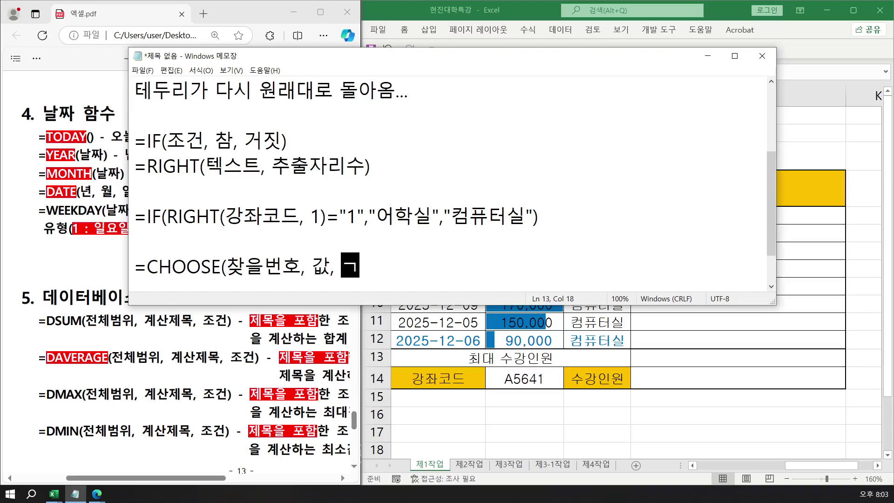
pyautogui.write('값, 값, 값,')
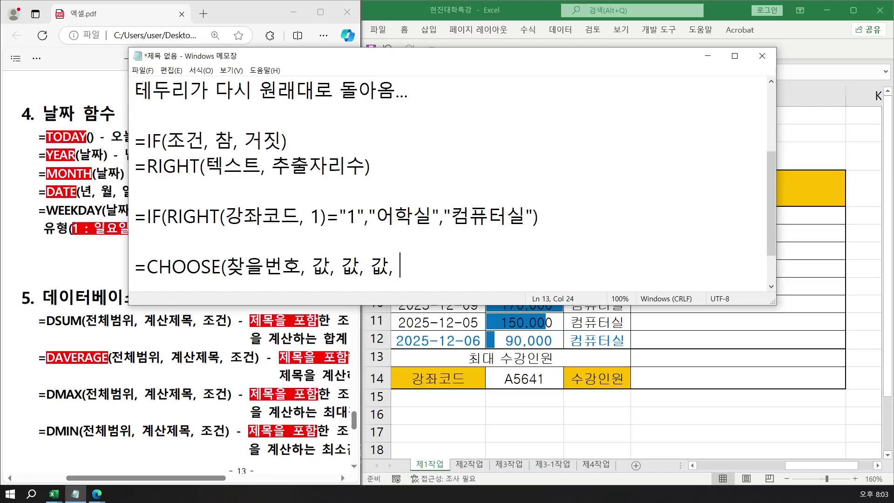
pyautogui.write('값, 값, 값, 가')
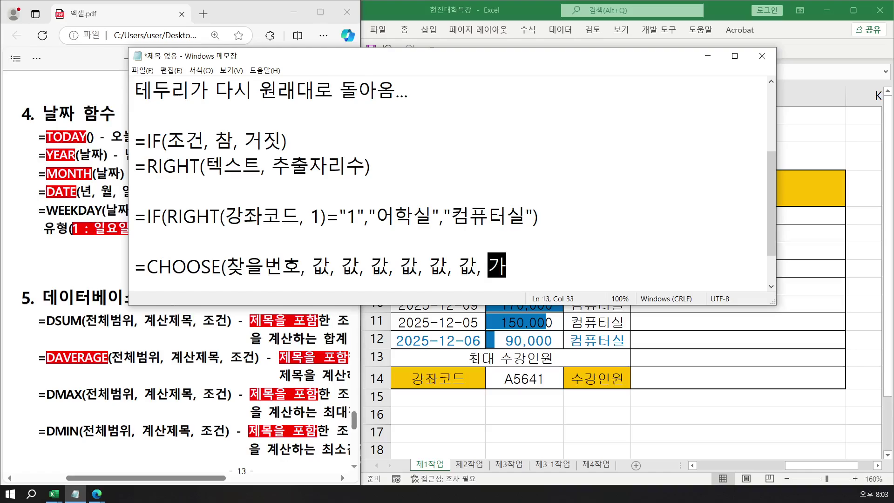
pyautogui.write('값)')
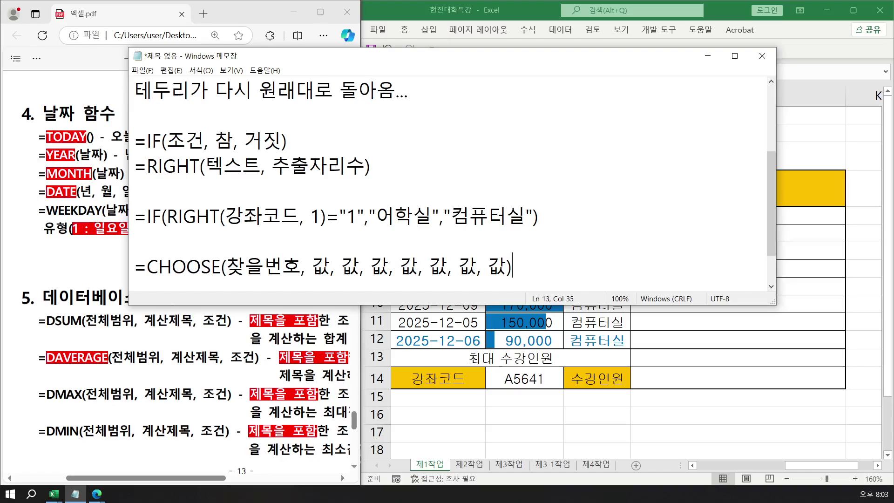
# - Add the syntax line =WEEKDAY(날짜, 유형) directly below the CHOOSE syntax
pyautogui.press('Return')
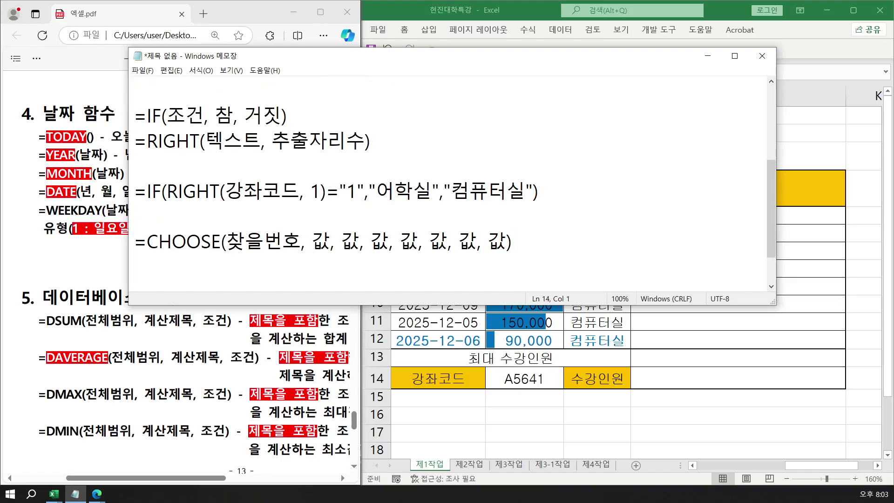
pyautogui.write('=ㅈ')
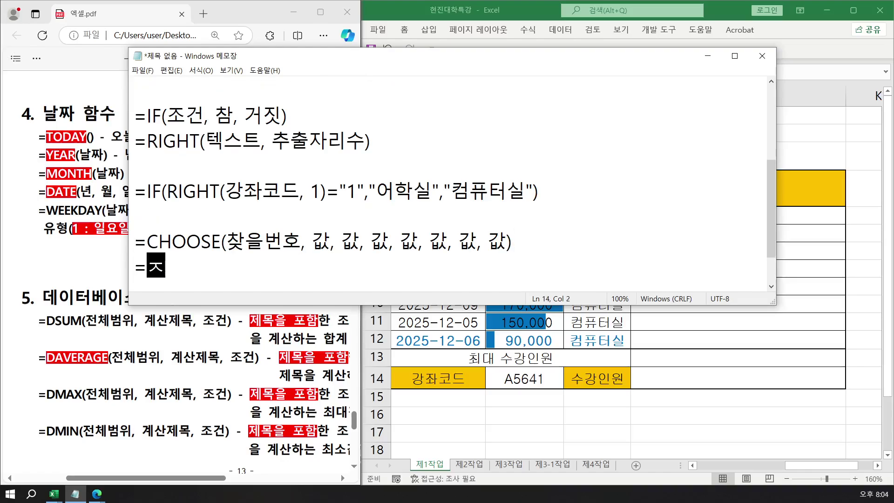
pyautogui.press('BackSpace')
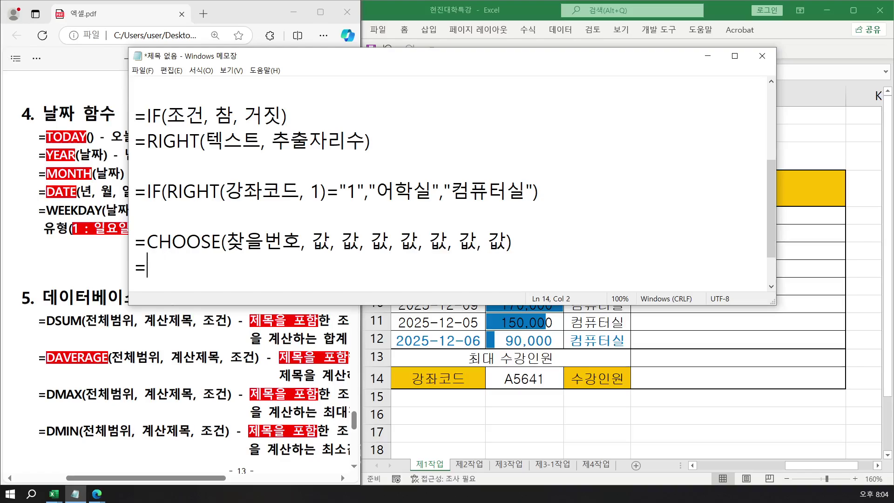
pyautogui.write('WEEKDAY')
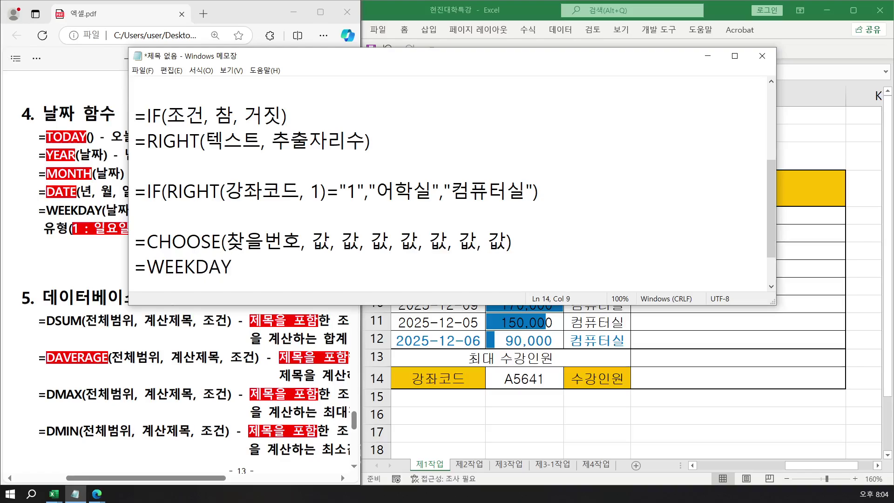
pyautogui.write('(날짜,  유형')
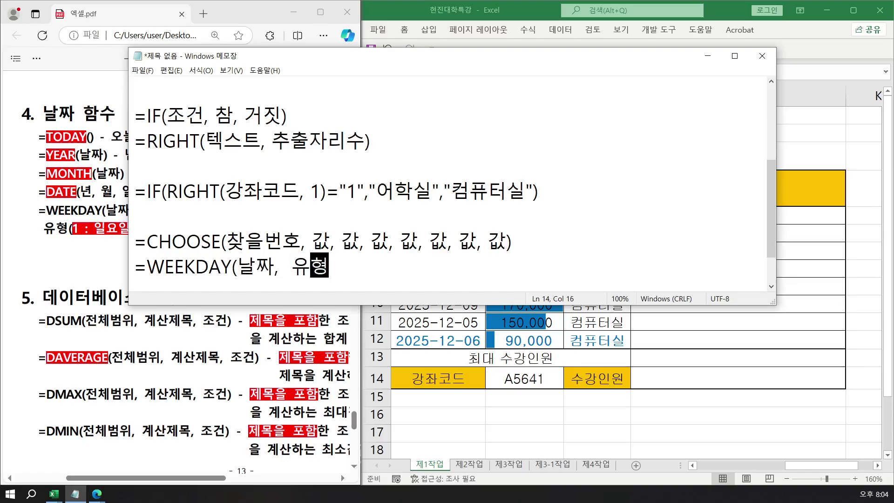
pyautogui.write(')')
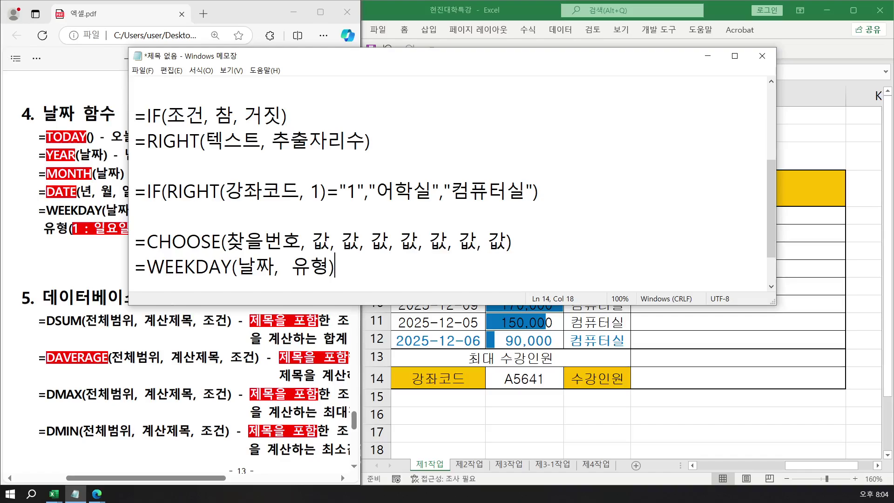
# - Add the note "유형 : 2번 유형 <= 월요일부터" below the WEEKDAY syntax
pyautogui.press('Return')
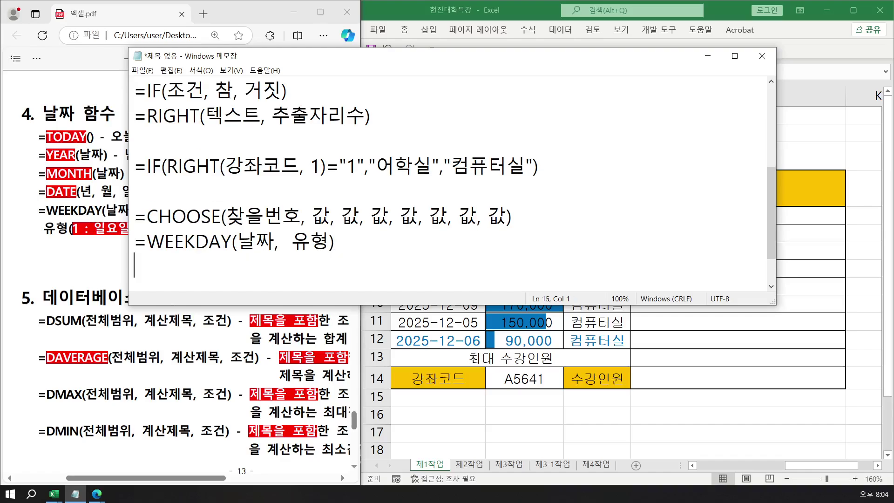
pyautogui.write('욯형 ')
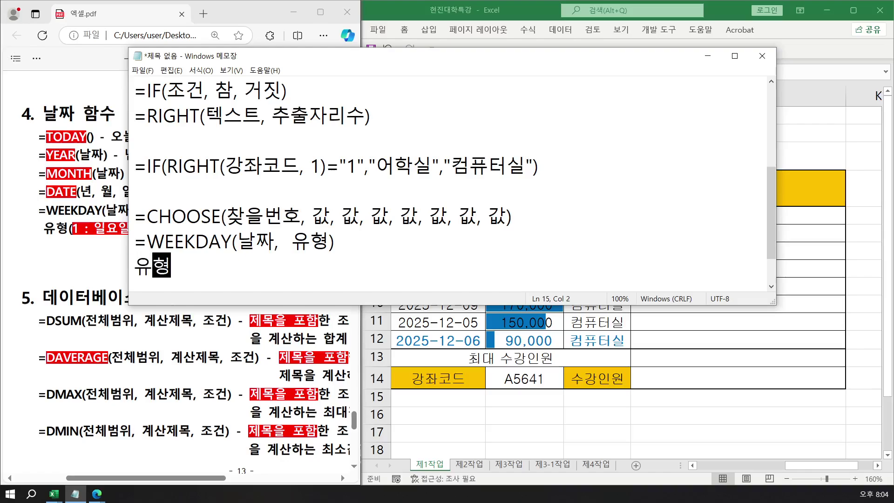
pyautogui.write(': ')
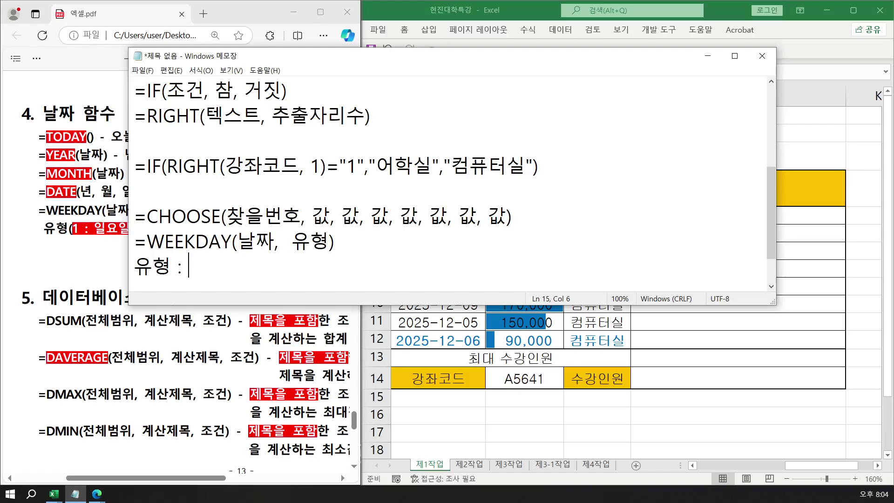
pyautogui.write('2번 유형')
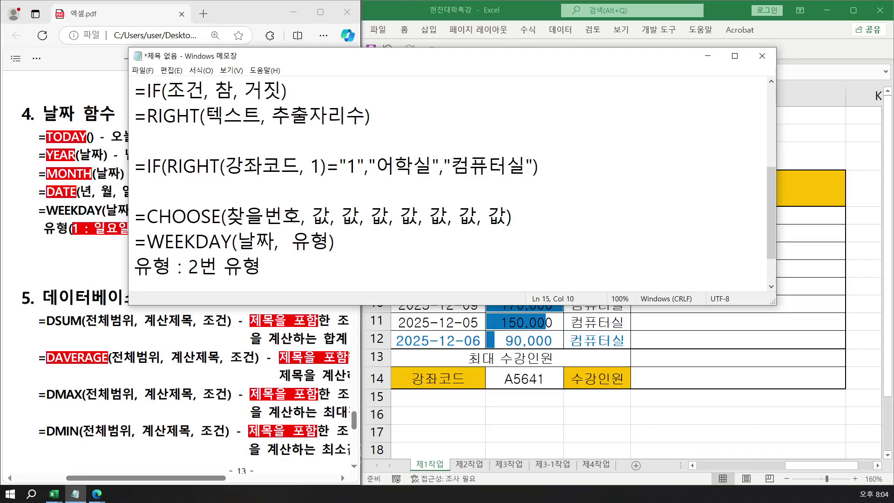
pyautogui.write(' >')
pyautogui.press('BackSpace')
pyautogui.write('>=')
pyautogui.press('BackSpace')
pyautogui.press('BackSpace')
pyautogui.write('<= 월요이')
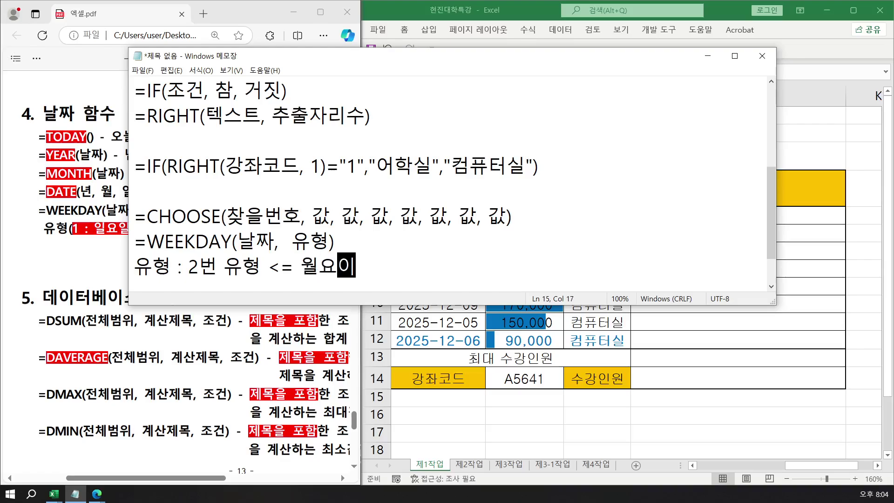
pyautogui.write('일부터')
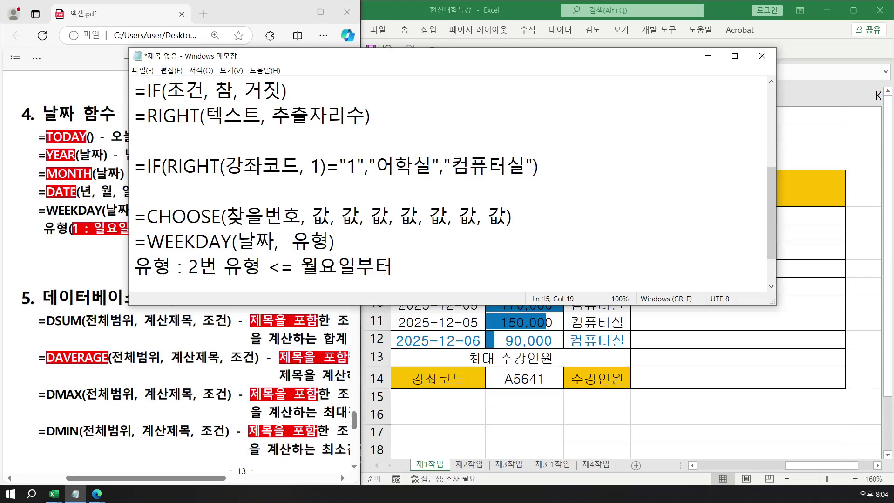
# - Start the combined formula on a new line below the 유형 note with =CHOOSE(WEEKDAY(날짜, 2
pyautogui.press('Return')
pyautogui.write('=')
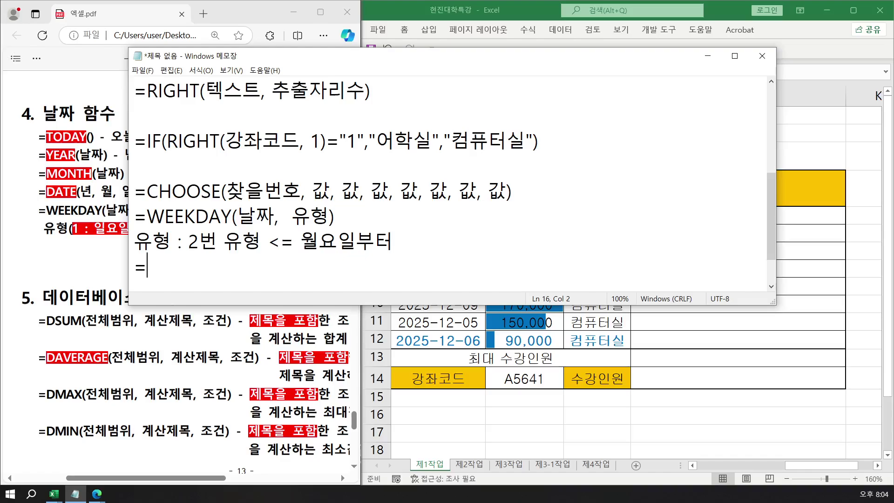
pyautogui.write('초')
pyautogui.press('BackSpace')
pyautogui.press('Hangul')
pyautogui.write('CHOOSE9')
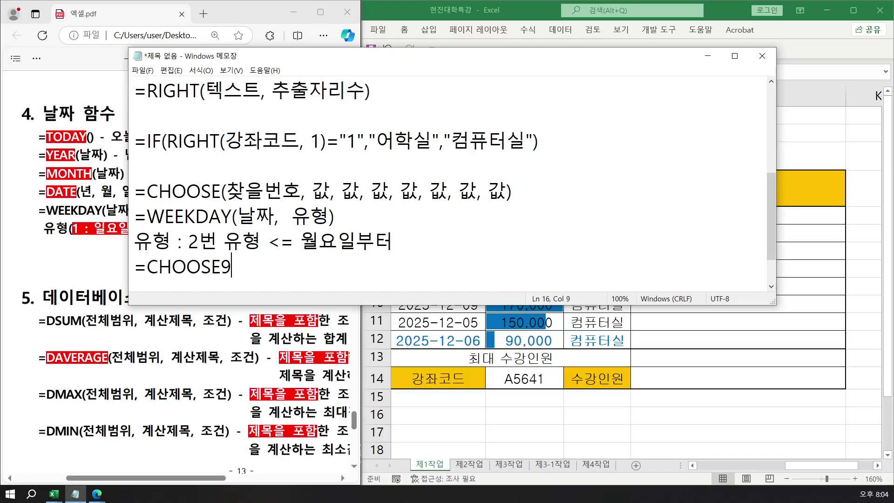
pyautogui.press('BackSpace')
pyautogui.write('(WEEKDAY')
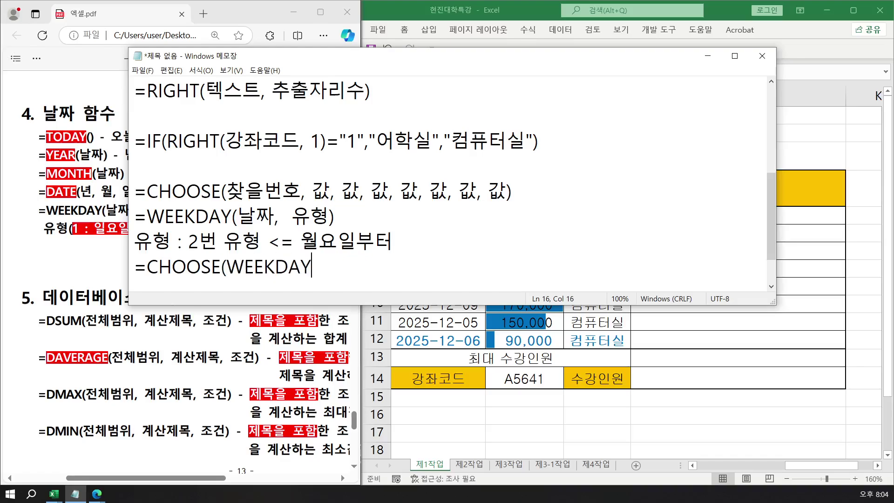
pyautogui.write('(날ㅉ')
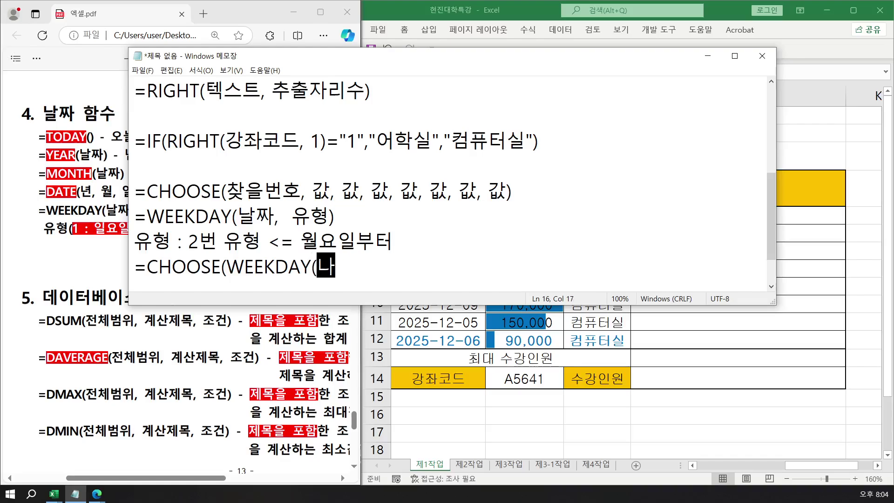
pyautogui.write('ㅏ, ')
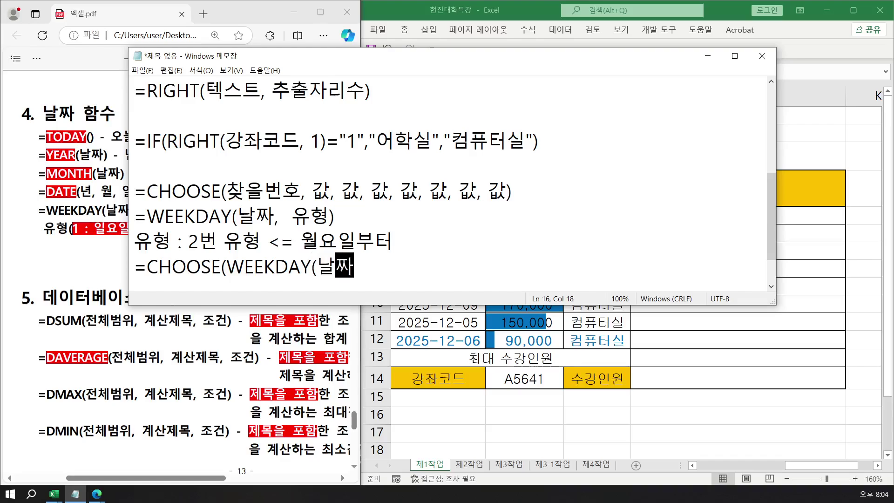
pyautogui.write('2')
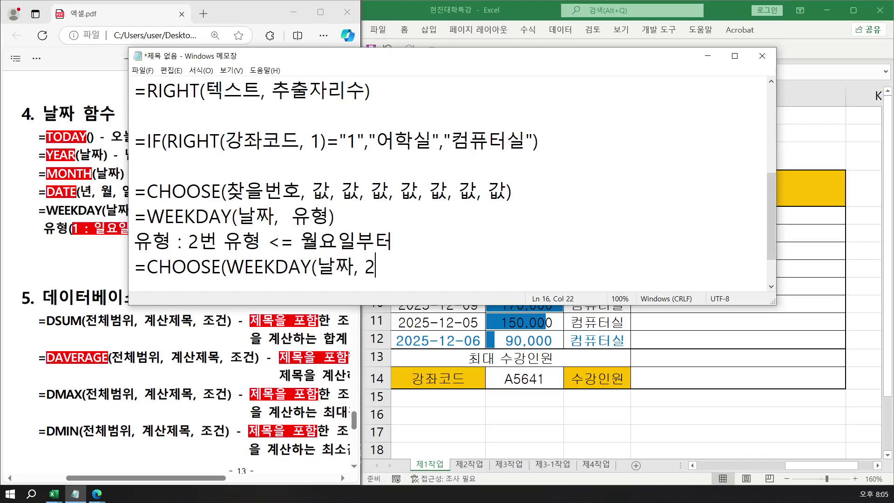
# - Continue the combined CHOOSE formula in the notes by closing WEEKDAY and adding "월요일","화요일","수요일","목요일" as values
pyautogui.write('), "월요일","ㅎ')
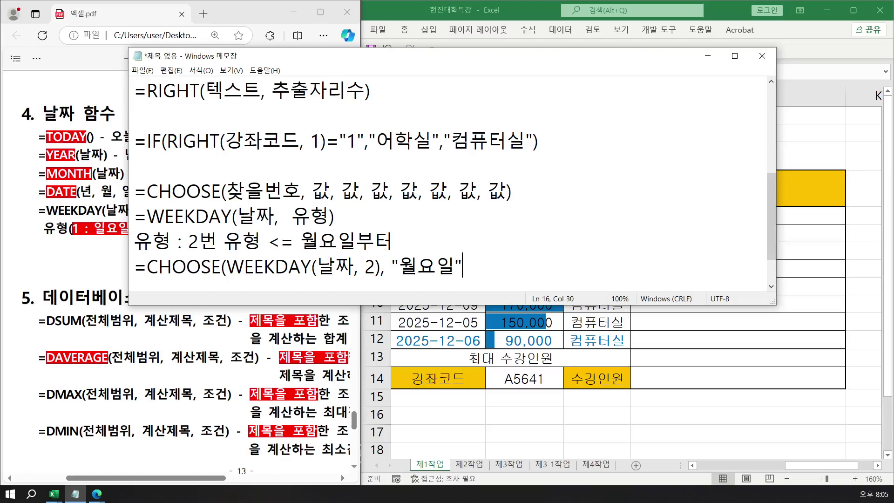
pyautogui.press('BackSpace')
pyautogui.press('BackSpace')
pyautogui.write('화요일"')
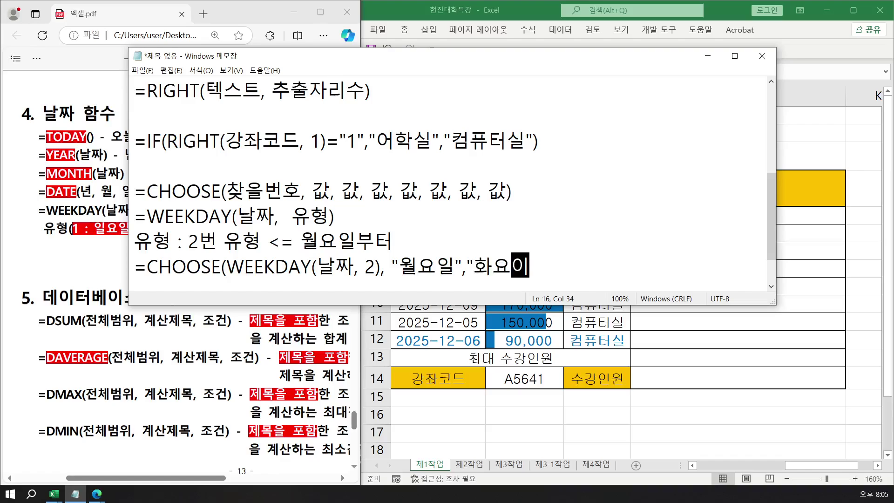
pyautogui.write(',"')
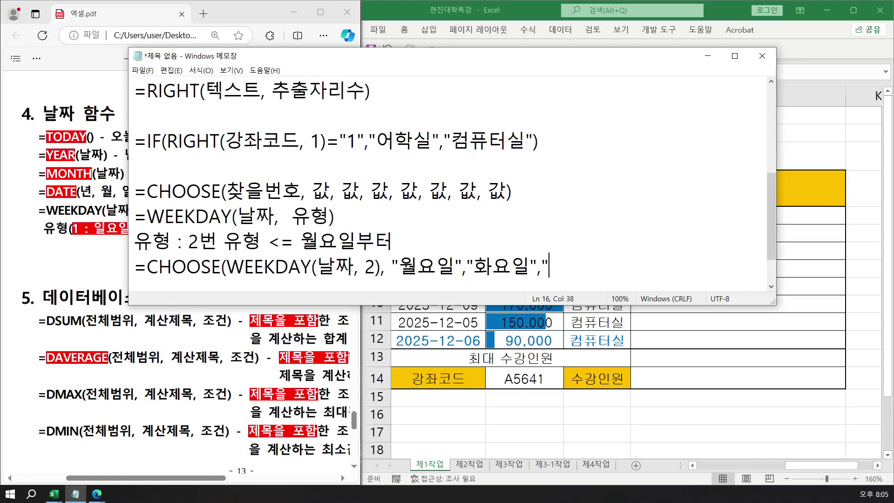
pyautogui.write('수요일",')
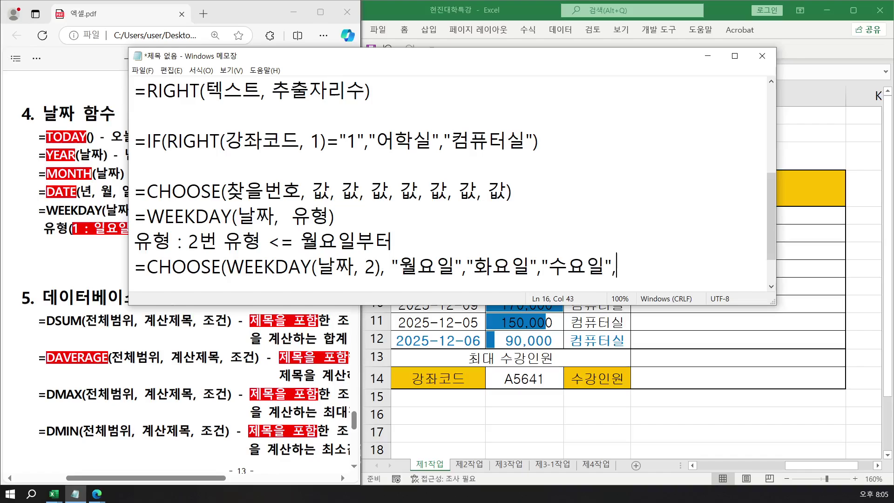
pyautogui.write('"모목요일')
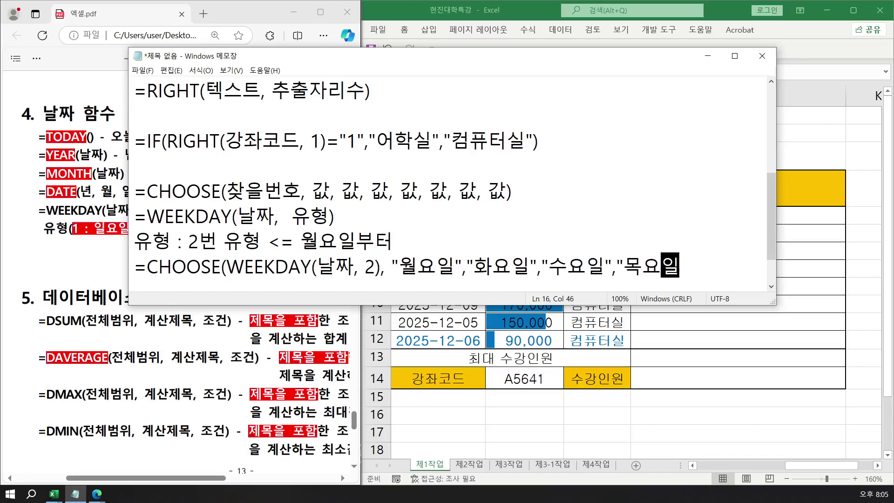
pyautogui.write('","')
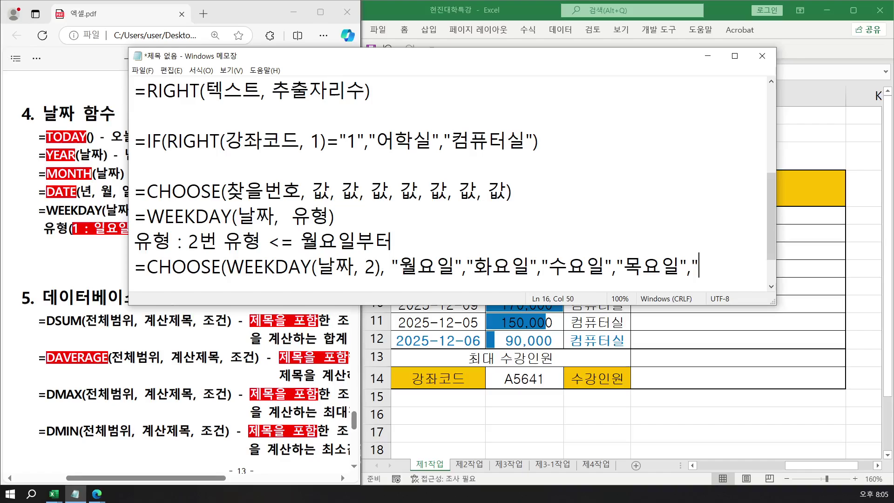
# - Finish the combined CHOOSE formula in the notes with the values "금요일","토요일","일요일" and the closing parenthesis
pyautogui.write('금요일')
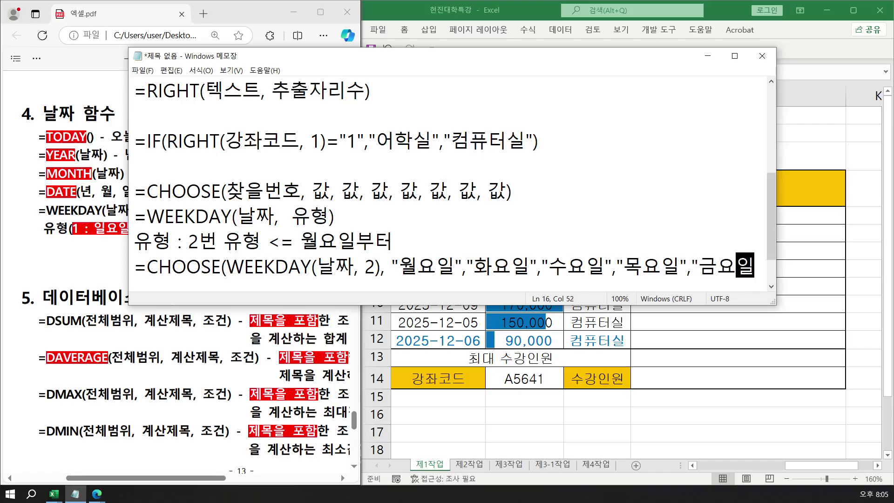
pyautogui.write('","토요일')
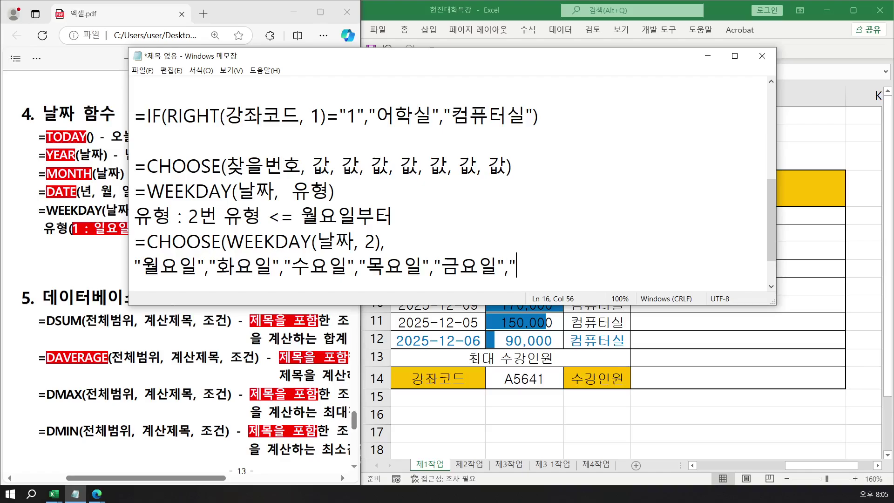
pyautogui.write('",')
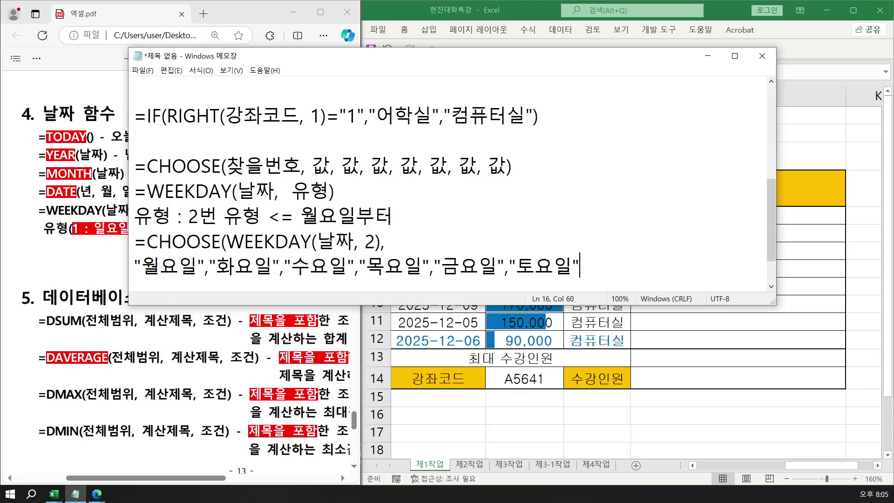
pyautogui.write('"일요일')
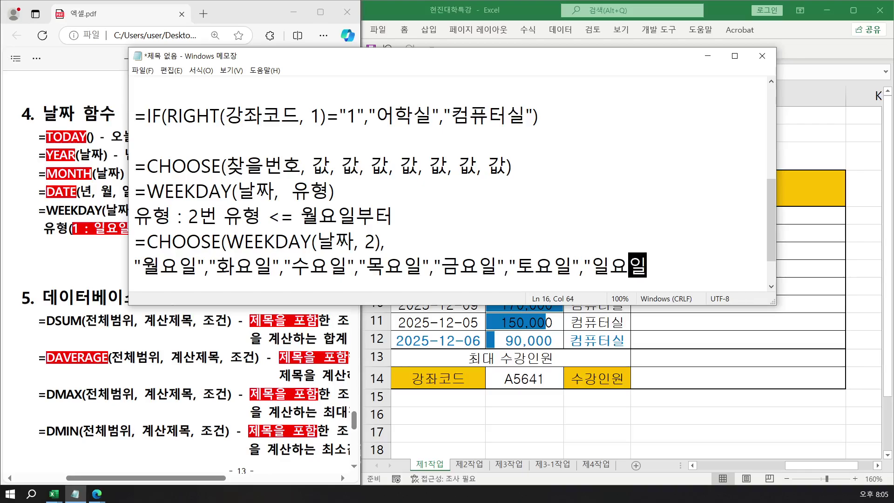
pyautogui.press('Right')
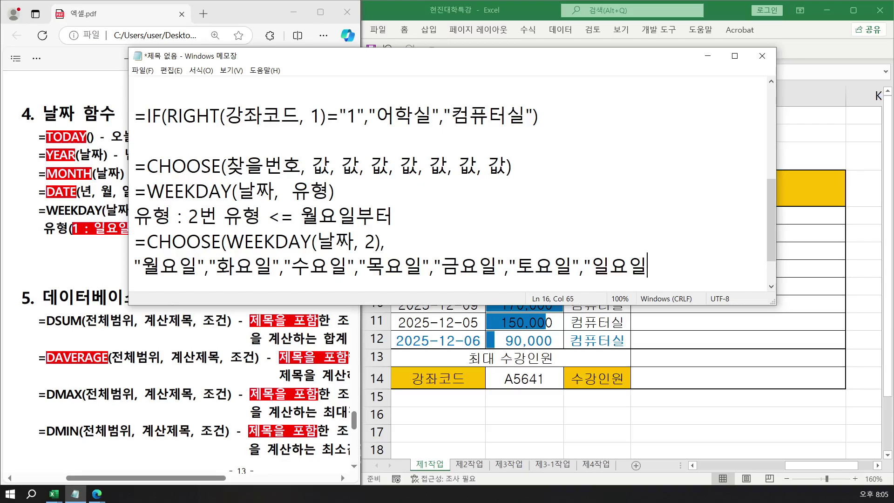
pyautogui.write('")')
pyautogui.hotkey('ctrl', '-')
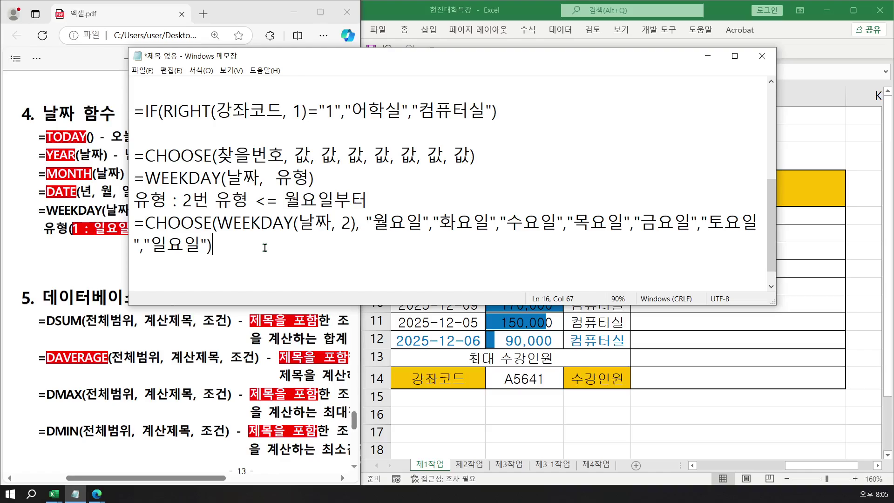
# - Review the quoted "1" in the IF formula and compare the CHOOSE syntax with the completed CHOOSE(WEEKDAY) formula's arguments
pyautogui.moveTo(319, 111); pyautogui.dragTo(341, 113)
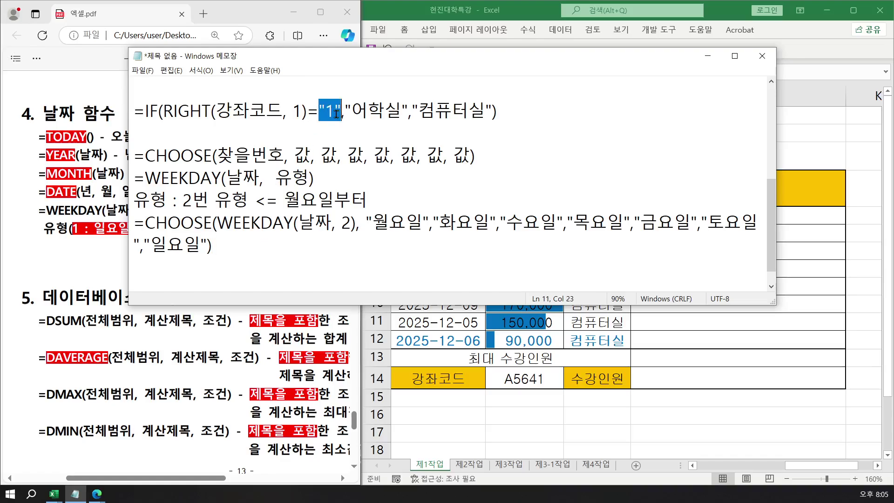
pyautogui.click(335, 113)
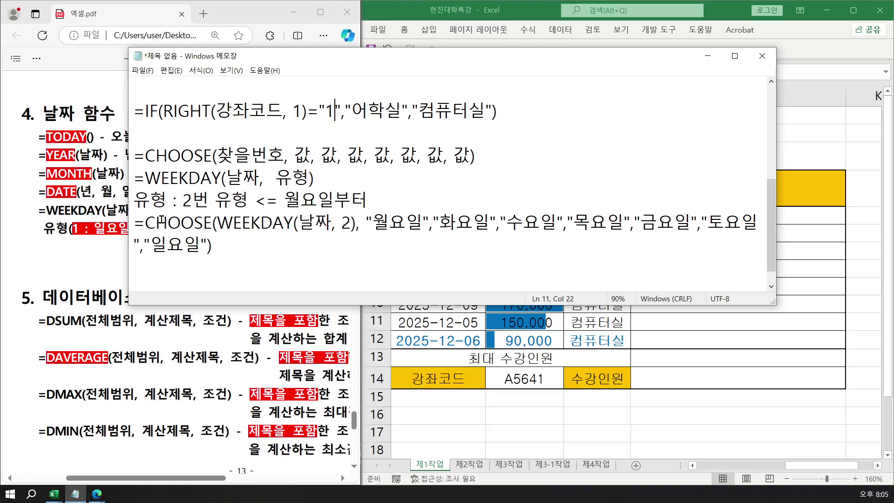
pyautogui.moveTo(168, 222); pyautogui.dragTo(195, 223)
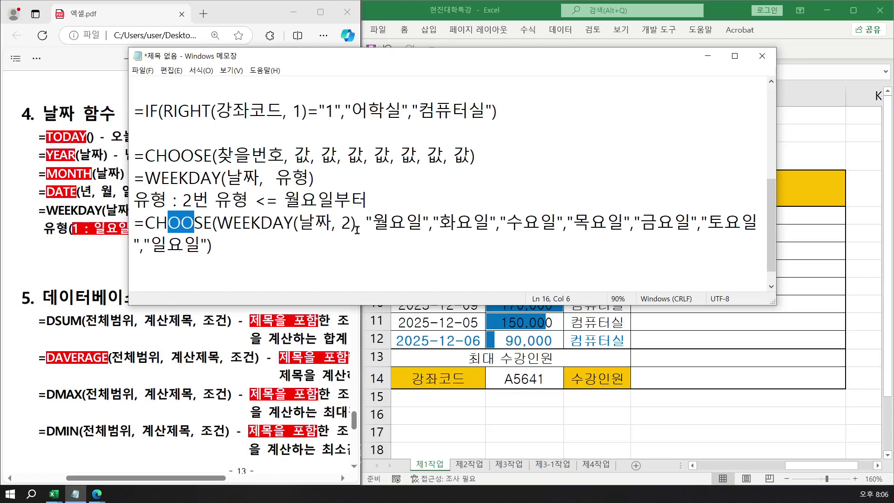
pyautogui.click(221, 221)
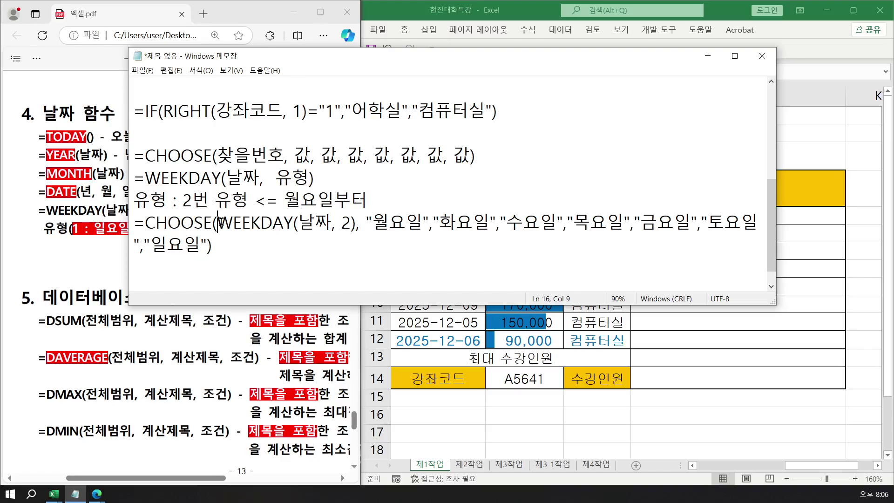
pyautogui.click(233, 155)
pyautogui.click(233, 221)
pyautogui.click(402, 221)
pyautogui.click(456, 221)
# - Switch to the Excel workbook and start the 개강요일 formula in J5 with =CHOOSE(WEEKDAY(G5,2)
pyautogui.click(572, 326)
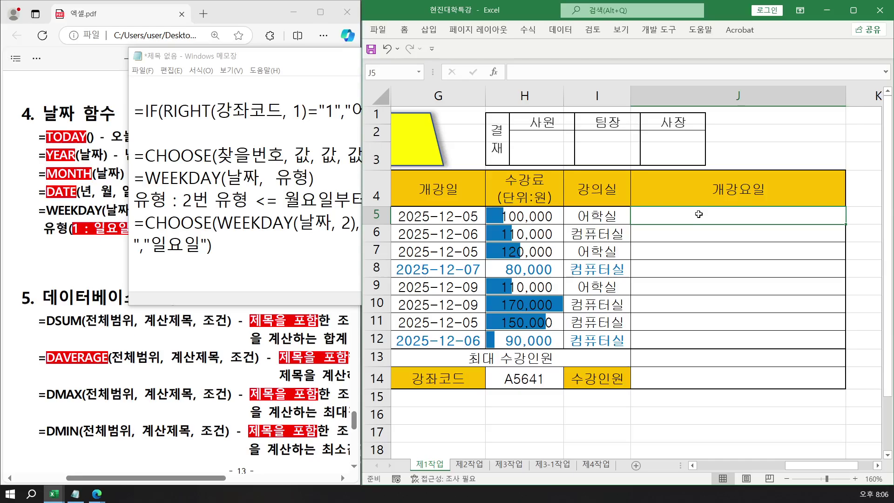
pyautogui.write('=')
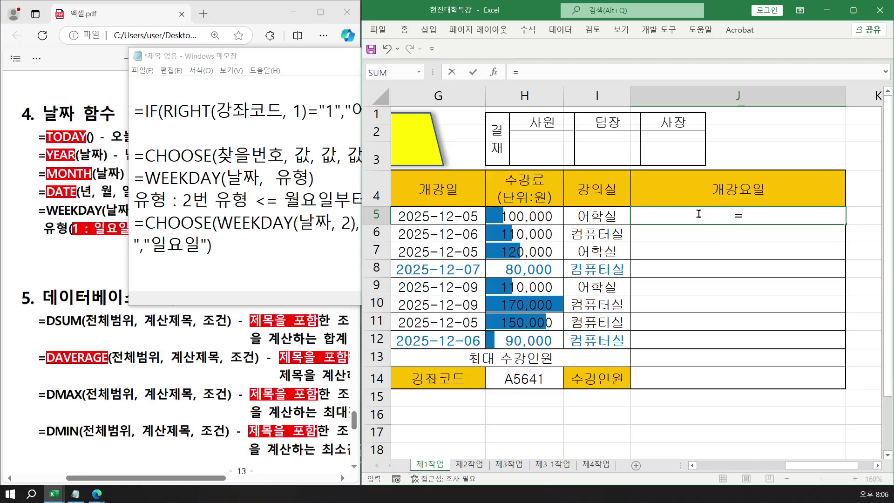
pyautogui.write('CHO')
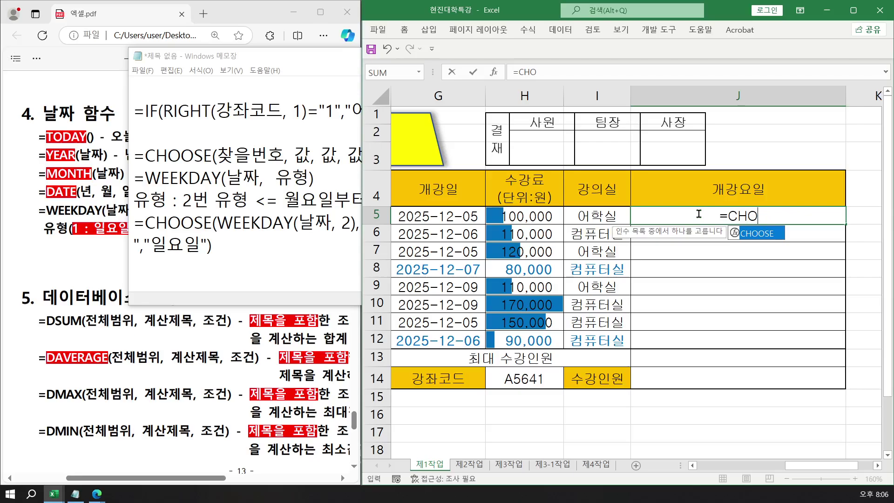
pyautogui.press('Tab')
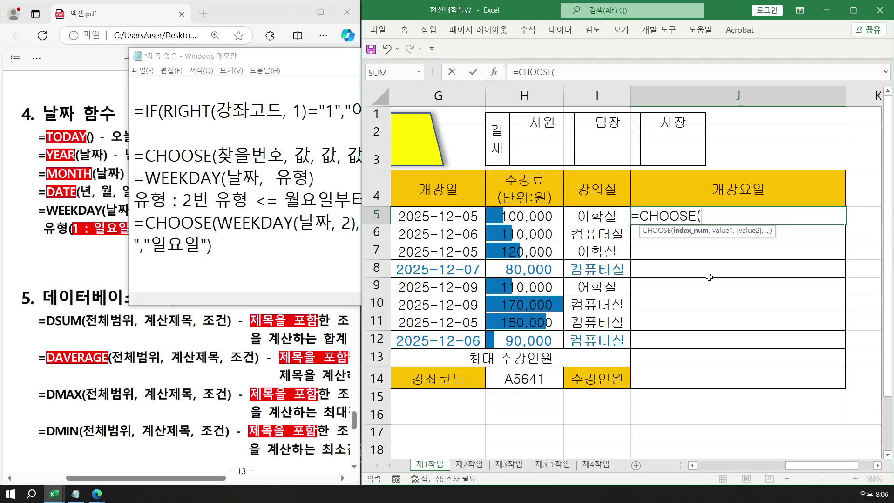
pyautogui.write('WEE')
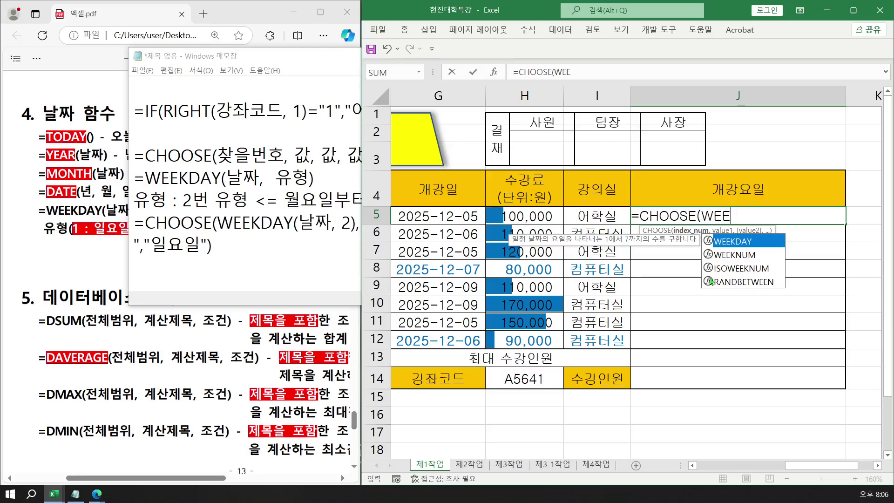
pyautogui.press('Tab')
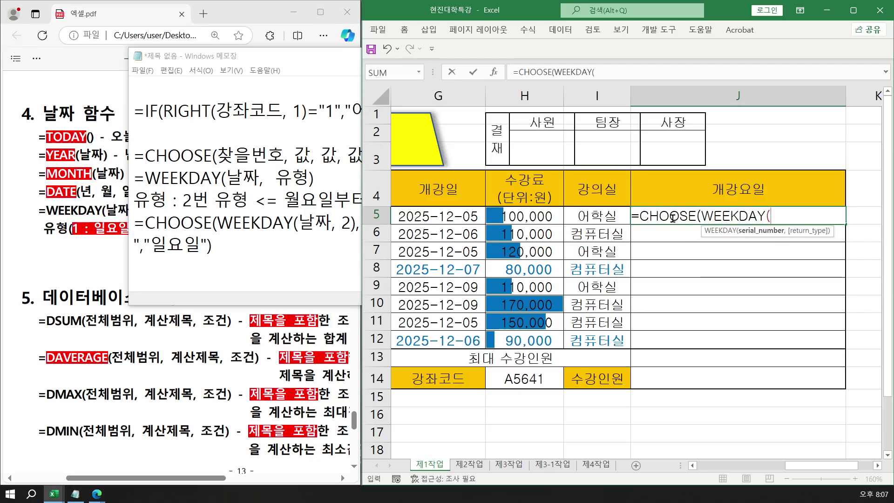
pyautogui.click(437, 217)
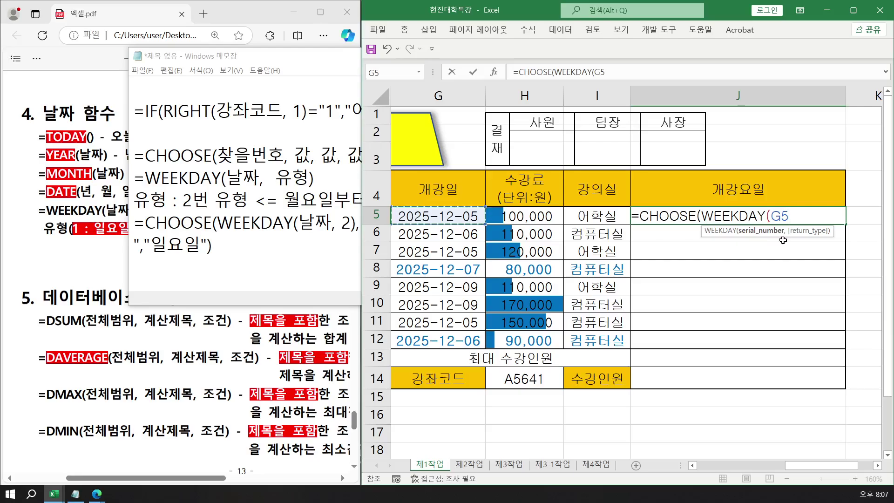
pyautogui.write(',2),"월요일","황요')
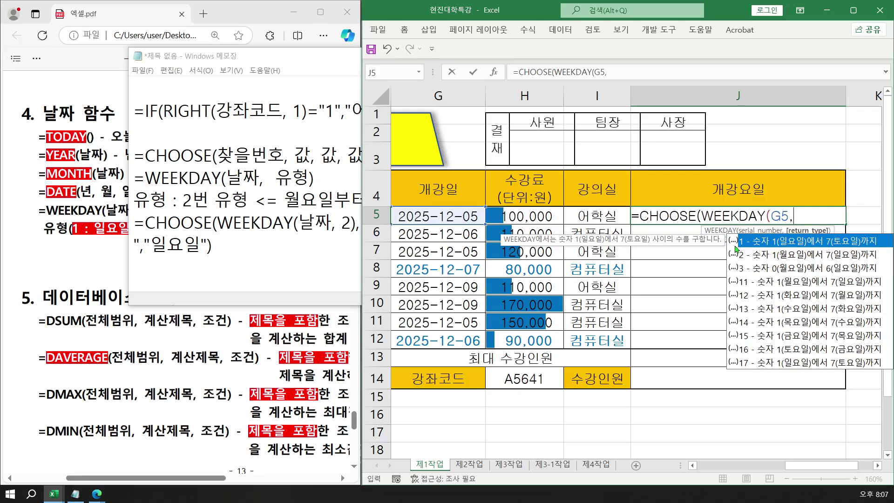
pyautogui.write('2)')
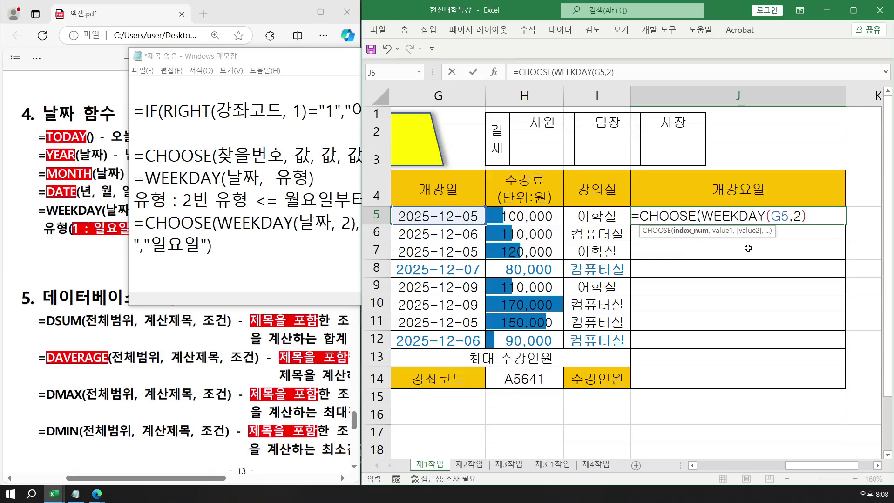
# - Add "월요일" and "화요일" as the first two CHOOSE values in the J5 formula
pyautogui.write(',"')
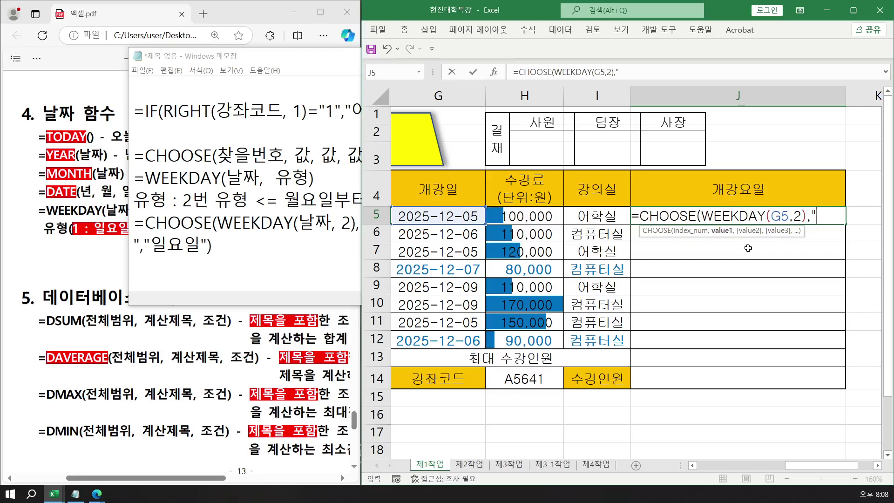
pyautogui.write('월요일')
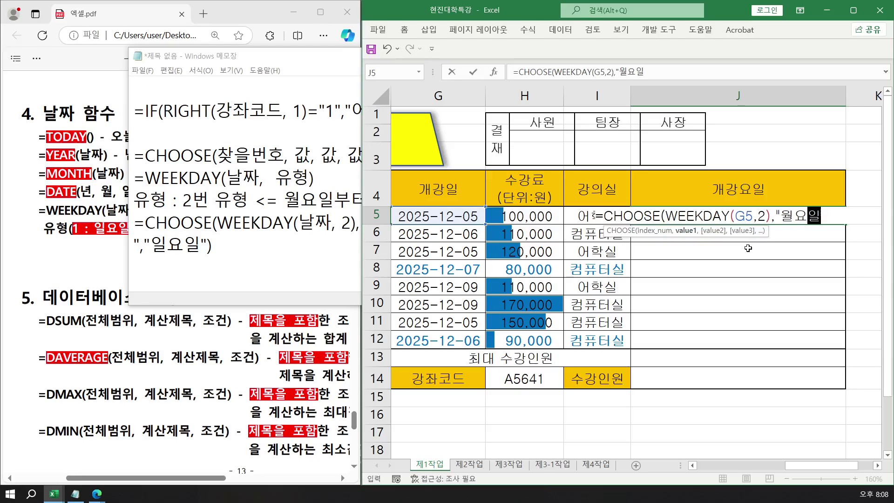
pyautogui.write('"')
pyautogui.write(',')
pyautogui.write('"황요')
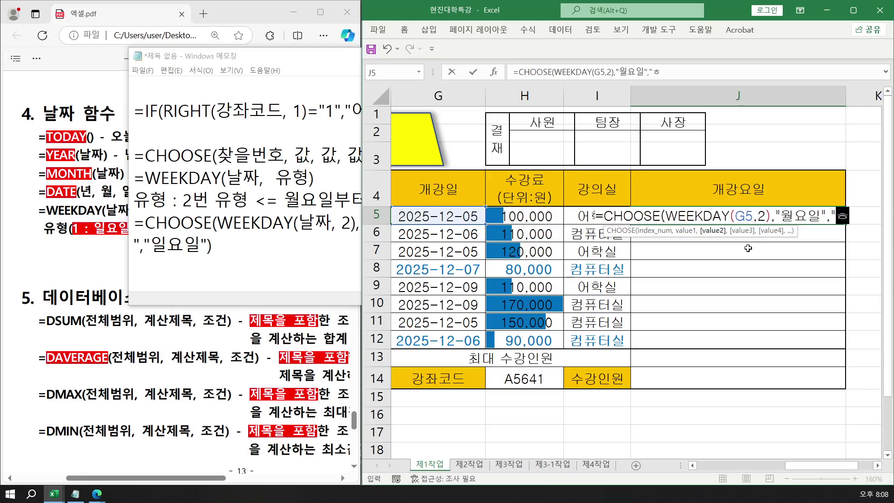
pyautogui.press('BackSpace')
pyautogui.press('BackSpace')
pyautogui.press('BackSpace')
pyautogui.write('화요일')
pyautogui.write('",')
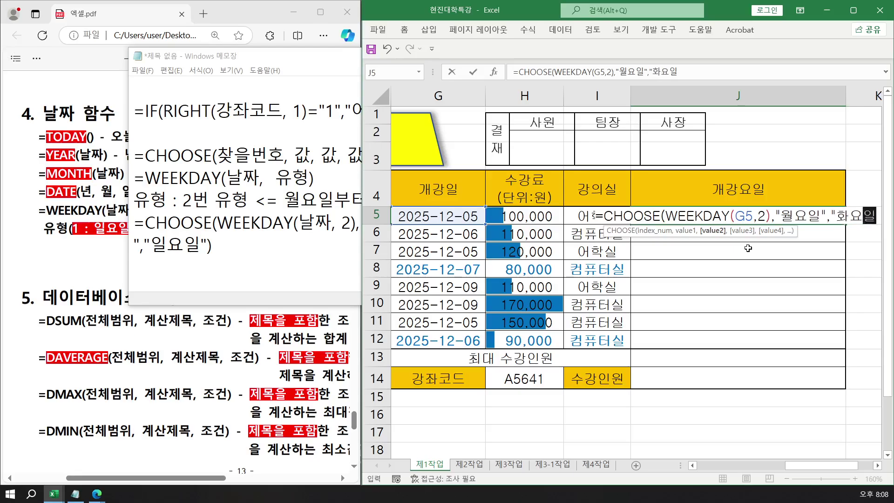
# - Continue the J5 CHOOSE values after "화요일" with "수요일","목요일","금요일" and a trailing comma
pyautogui.write('"')
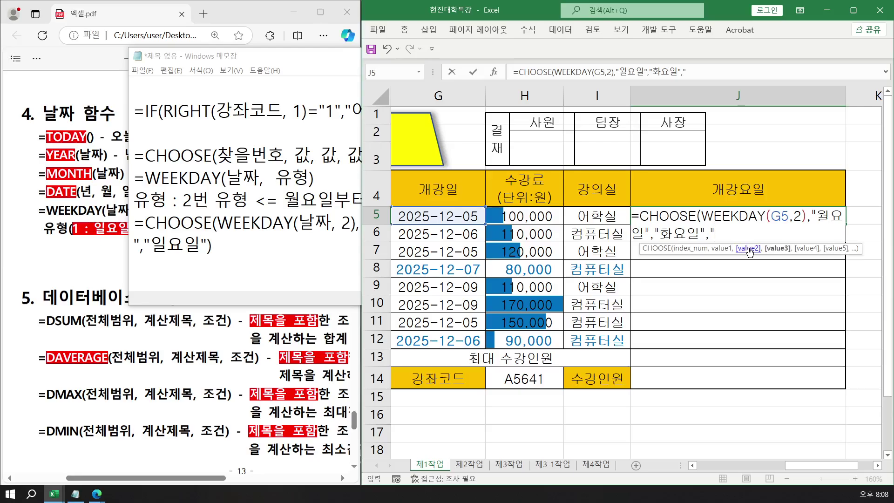
pyautogui.write('수요일')
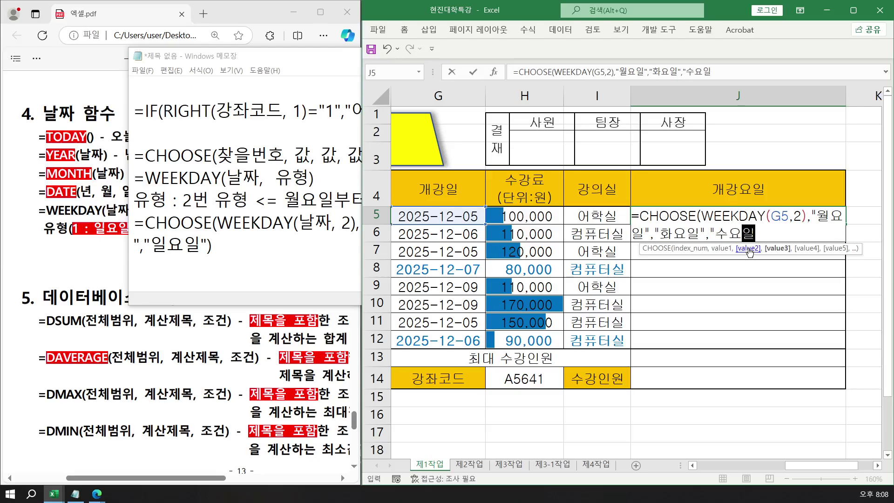
pyautogui.write('","')
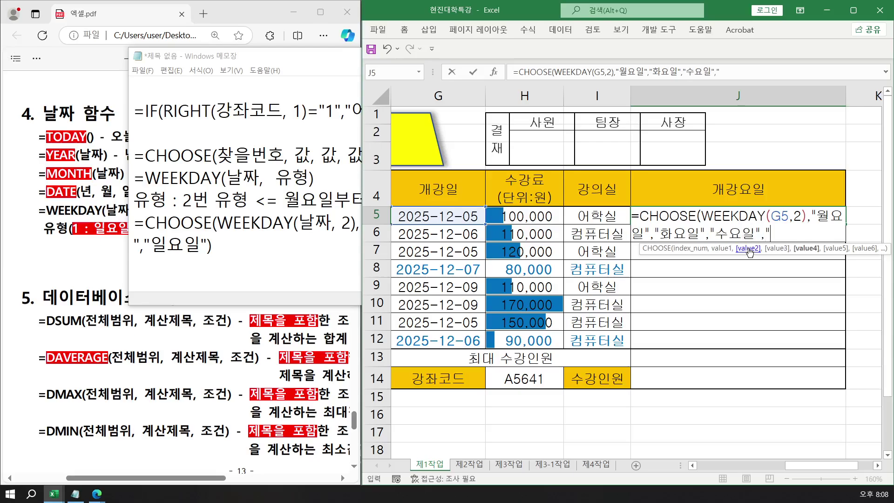
pyautogui.write('목요일","')
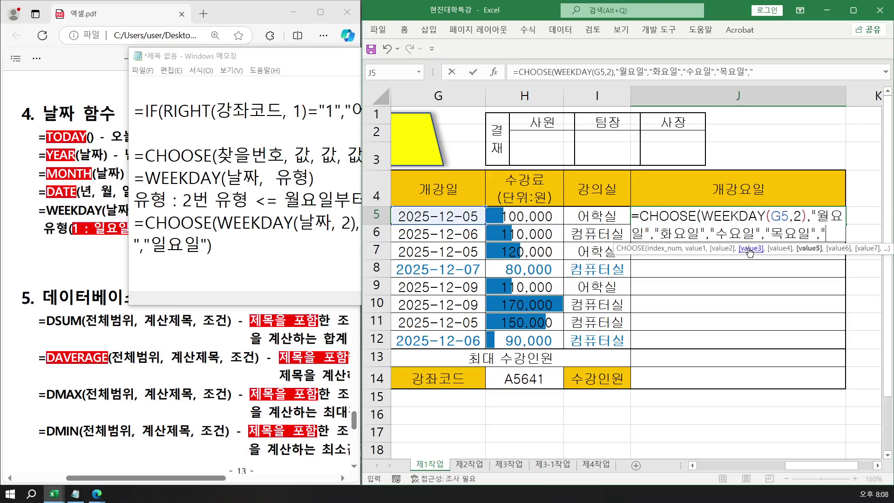
pyautogui.write('금요일')
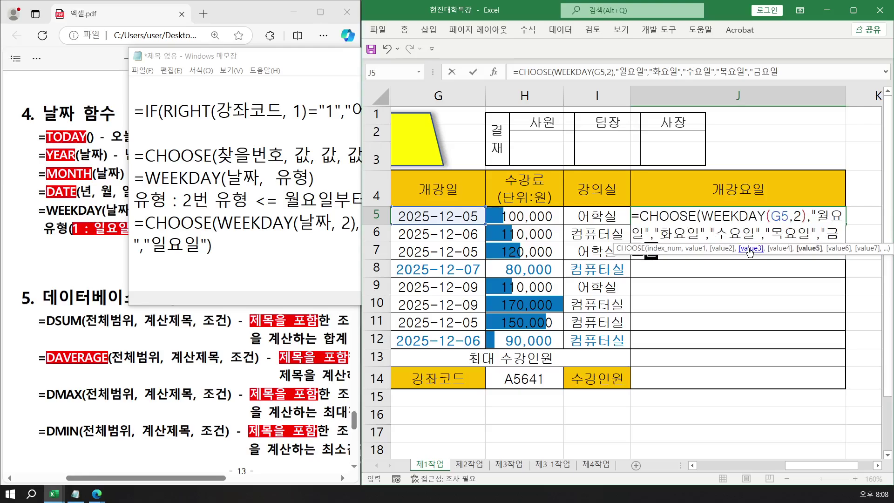
pyautogui.write('",')
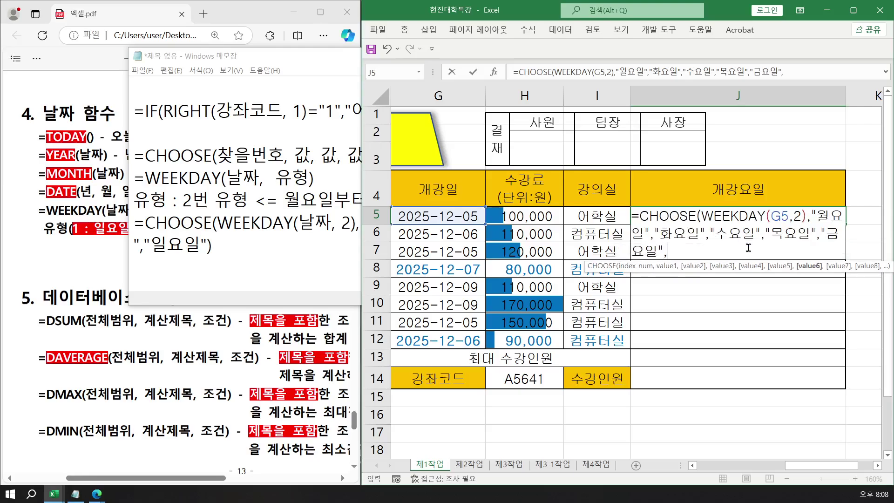
# - Add "토요일" and "일요일" as the last CHOOSE values and enter the J5 formula, accepting the proposed closing parenthesis
pyautogui.write('"')
pyautogui.write('토요일')
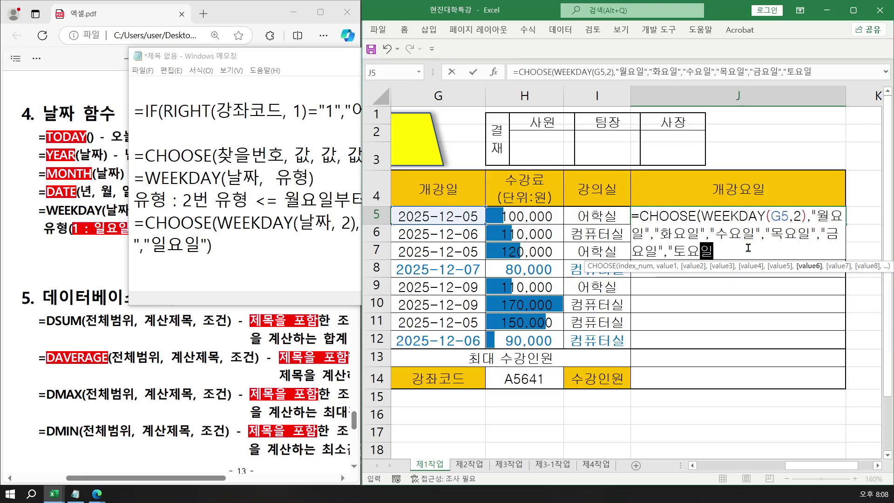
pyautogui.write('","일')
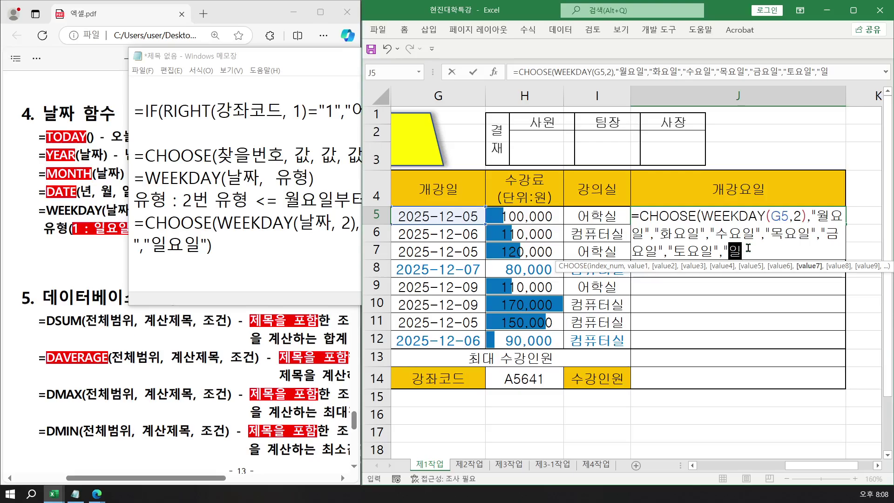
pyautogui.write('요"')
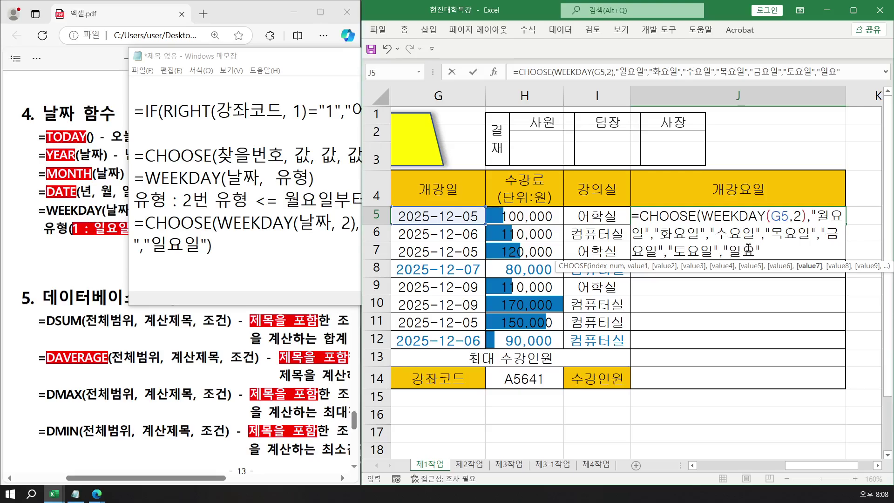
pyautogui.press('BackSpace')
pyautogui.write('이ㄹ')
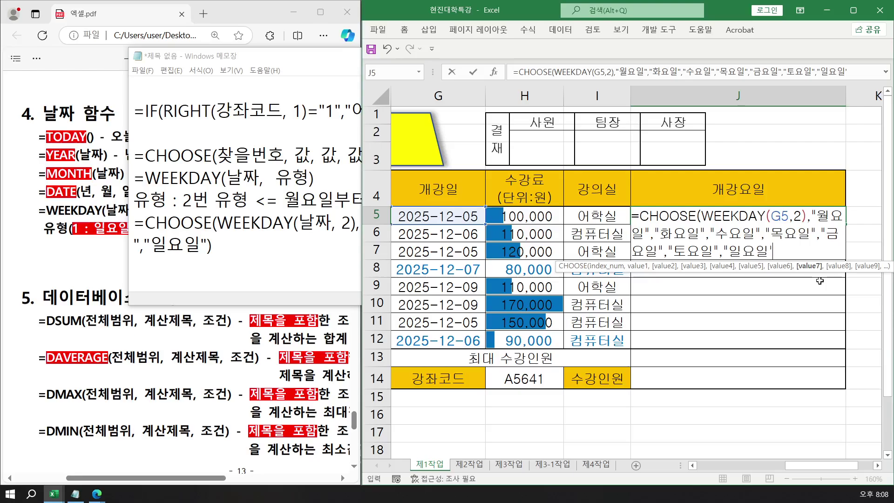
pyautogui.press('BackSpace')
pyautogui.press('Return')
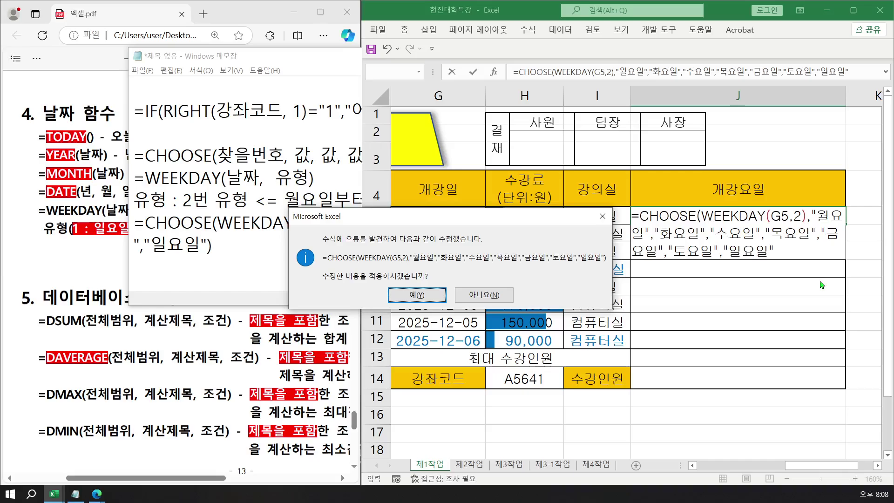
pyautogui.press('Return')
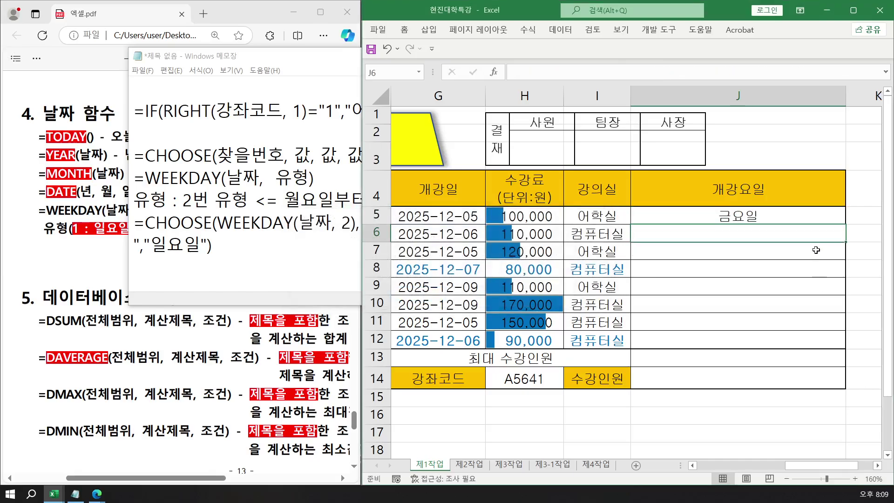
# - Fill the J5 weekday formula down through J12 without formatting (서식 없이 채우기)
pyautogui.click(877, 465)
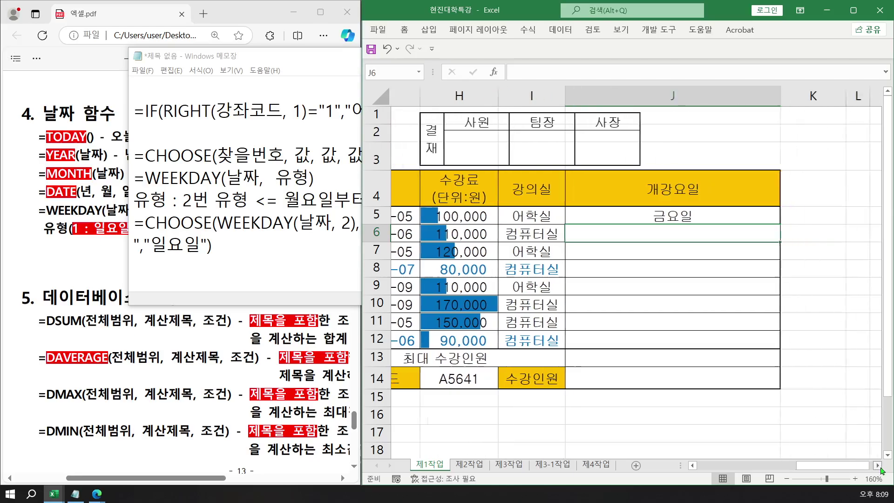
pyautogui.click(877, 465)
pyautogui.click(877, 465)
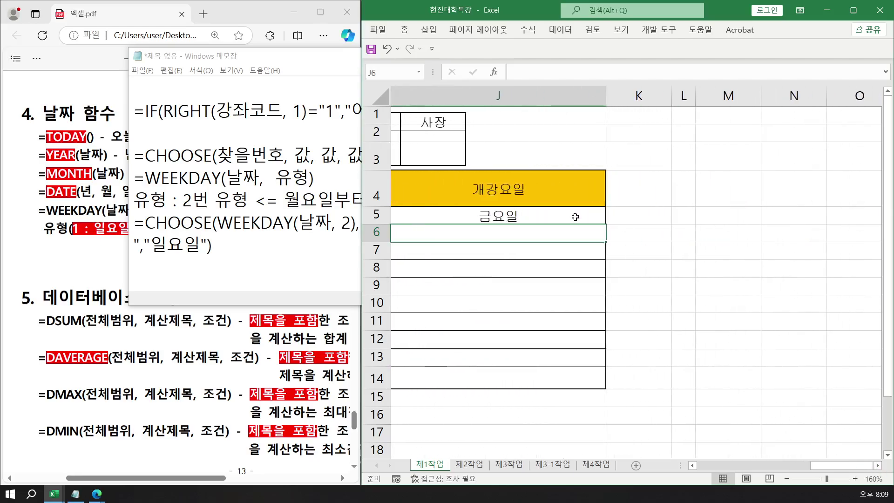
pyautogui.click(692, 465)
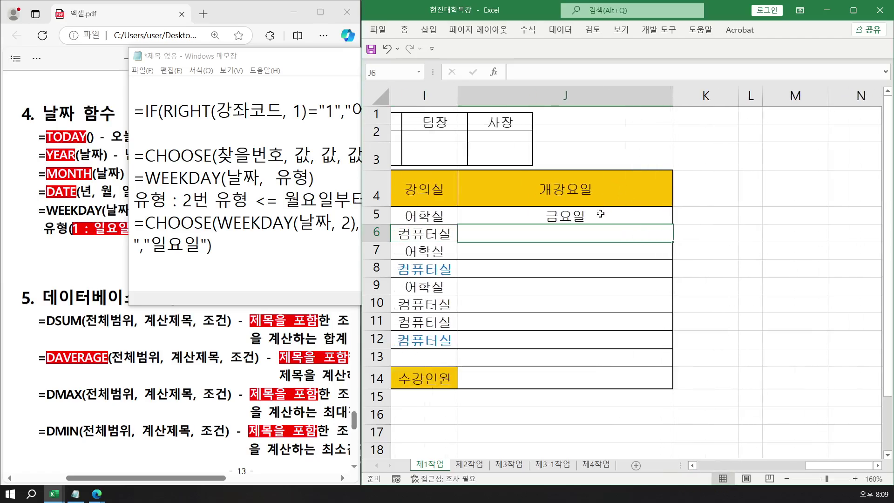
pyautogui.click(606, 208)
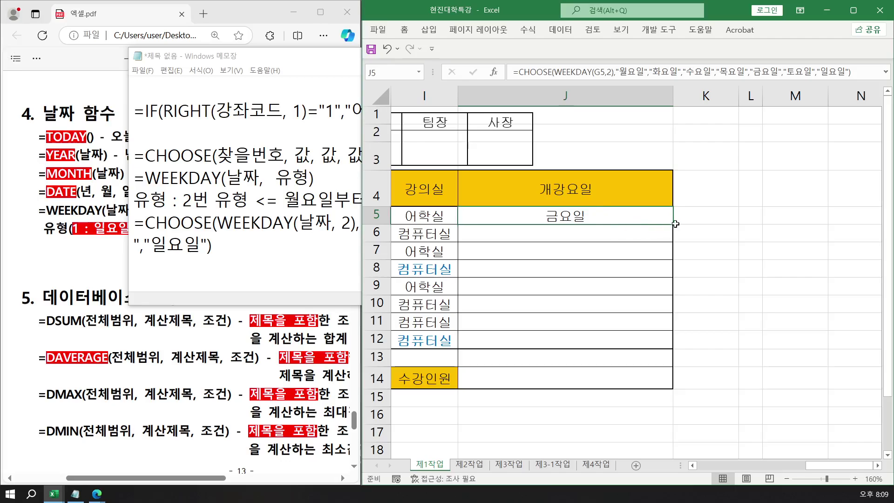
pyautogui.moveTo(672, 224)
pyautogui.mouseDown()
pyautogui.moveTo(686, 299)
pyautogui.moveTo(671, 346)
pyautogui.mouseUp()
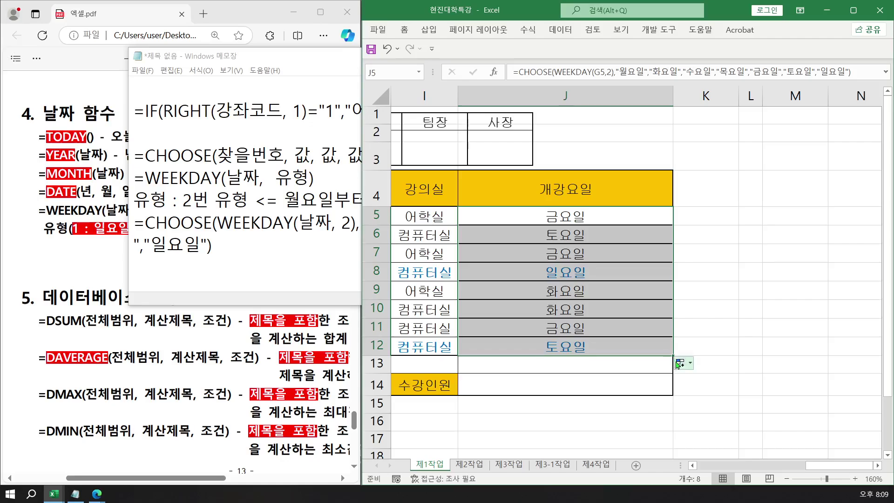
pyautogui.click(691, 366)
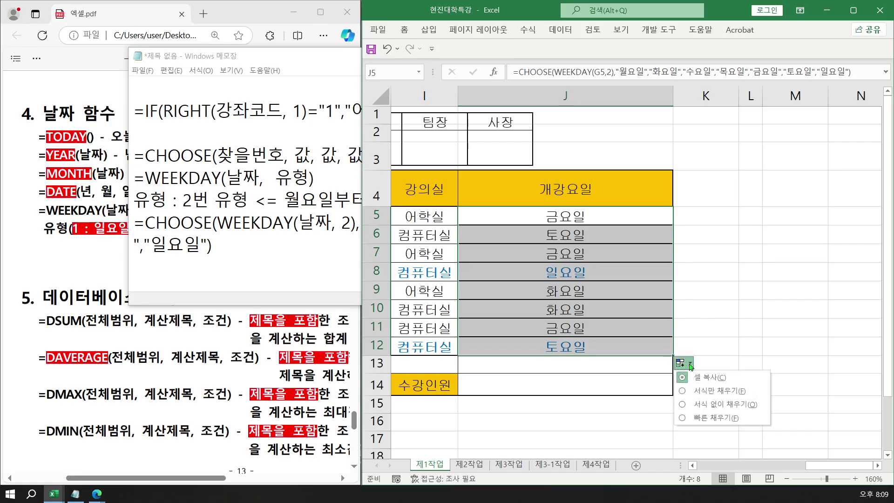
pyautogui.click(697, 405)
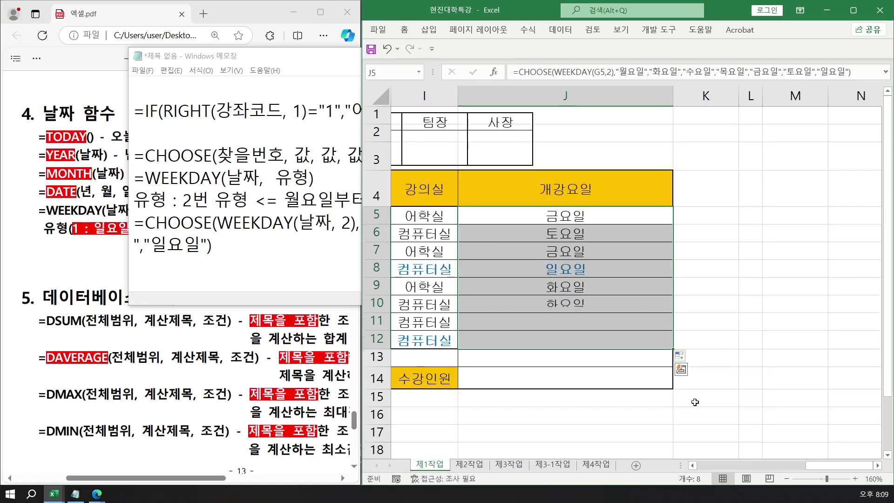
# - Widen the 개강요일 column J to give the long CHOOSE formula in J5 more room
pyautogui.click(629, 291)
pyautogui.moveTo(665, 108); pyautogui.dragTo(829, 105)
pyautogui.doubleClick(611, 215)
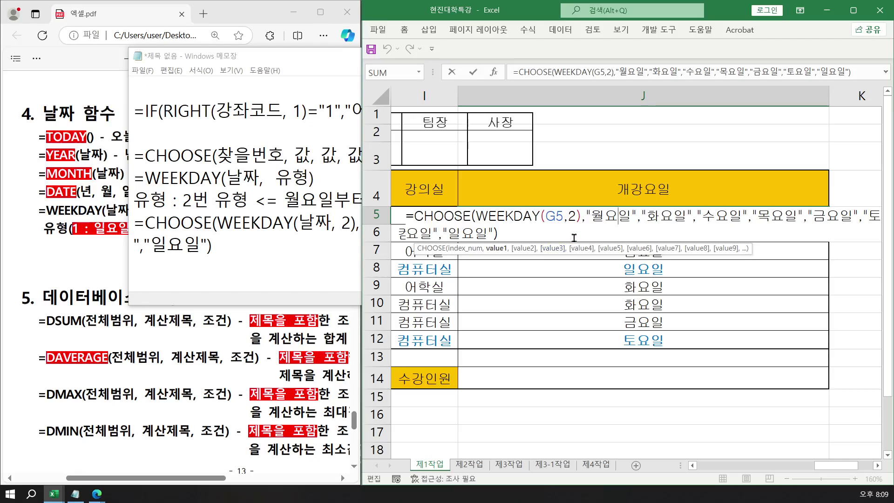
pyautogui.press('Escape')
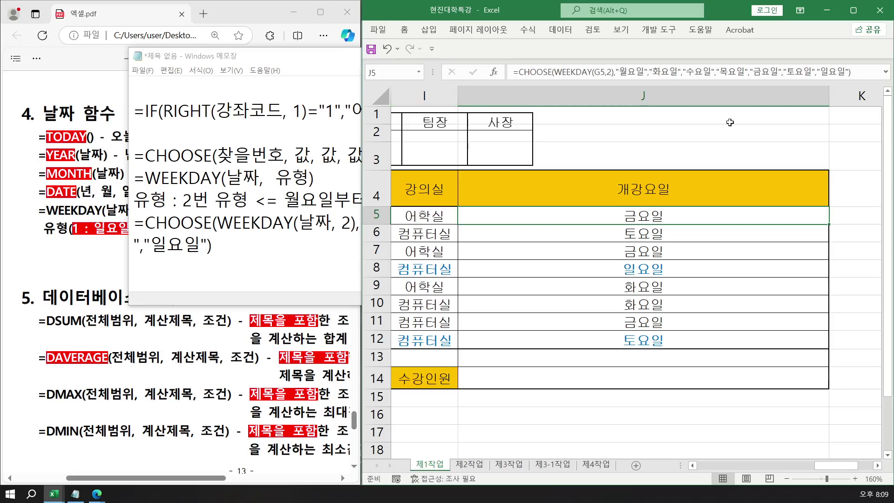
pyautogui.moveTo(829, 95); pyautogui.dragTo(872, 95)
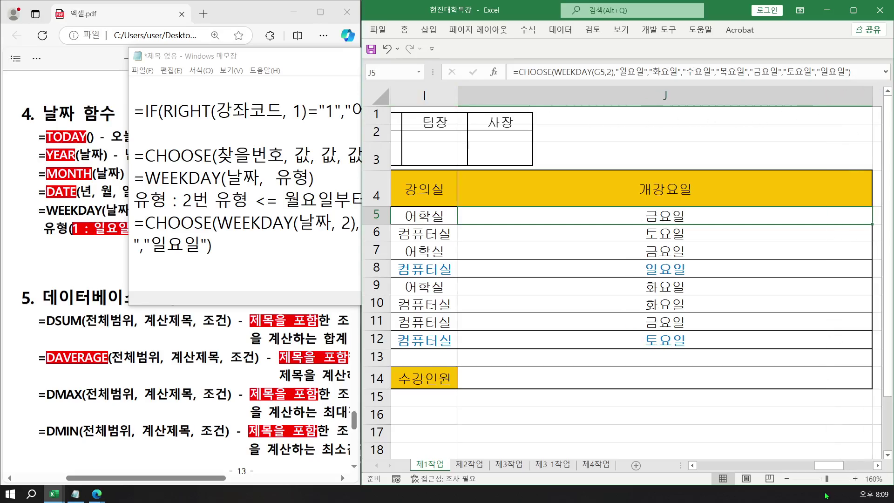
pyautogui.click(877, 465)
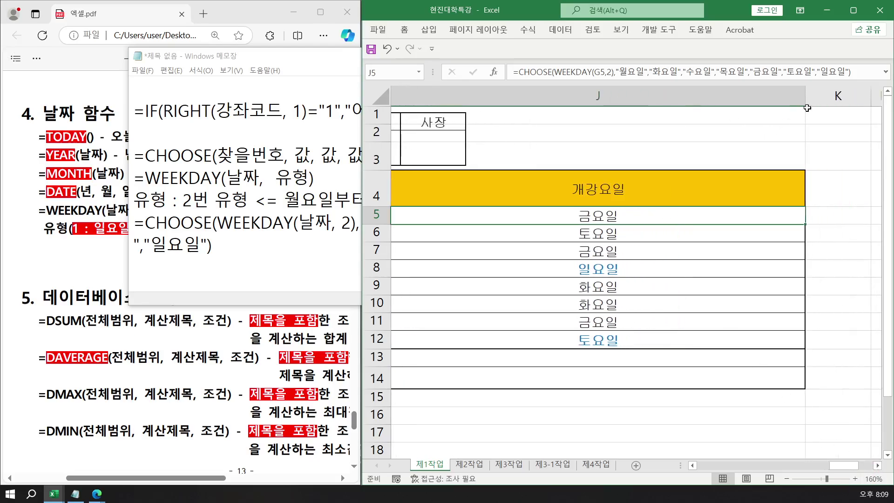
pyautogui.moveTo(806, 101); pyautogui.dragTo(861, 100)
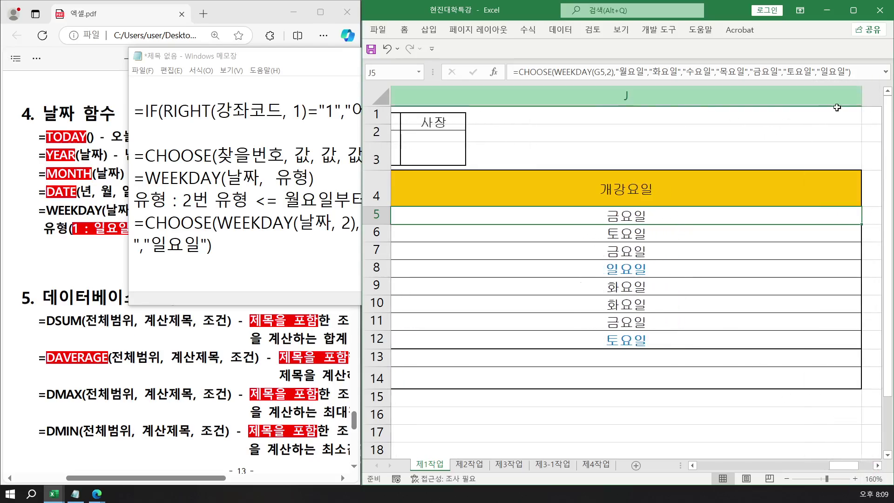
# - Open the J5 formula in the cell and review its WEEKDAY(G5,2) index and the seven weekday values
pyautogui.doubleClick(627, 216)
pyautogui.click(562, 222)
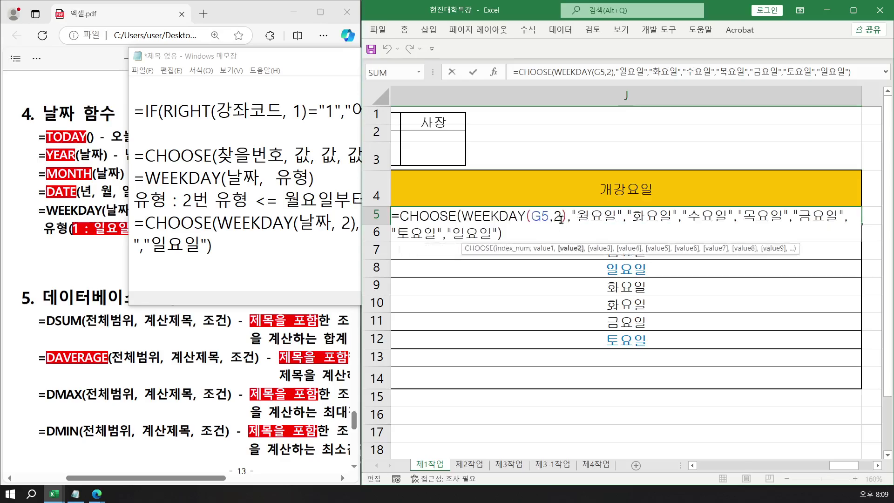
pyautogui.click(566, 236)
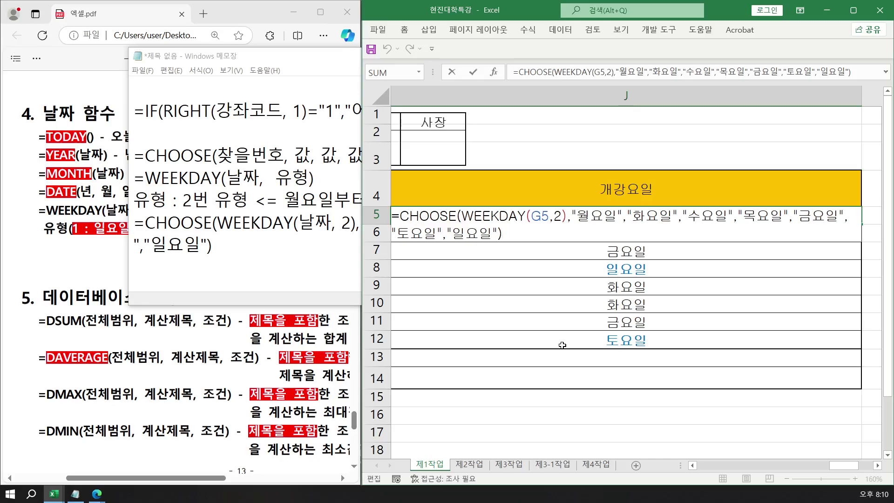
pyautogui.press('Return')
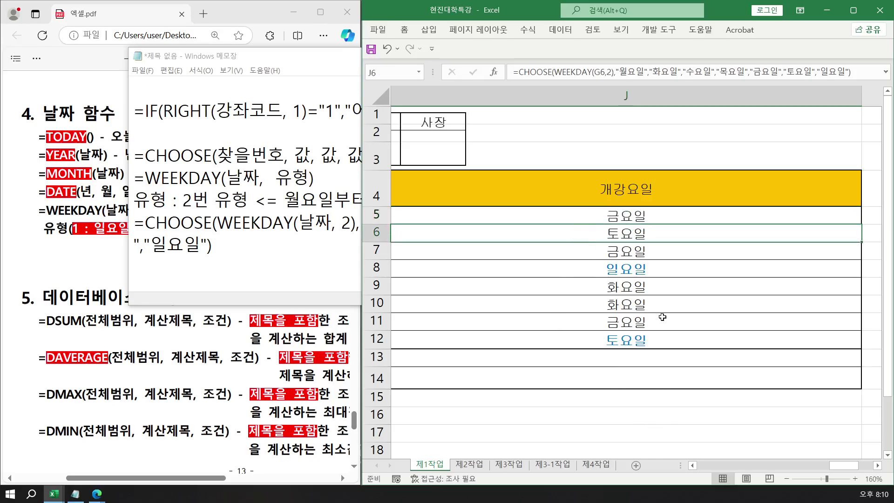
# - Check the weekday of the 개강일 date in G5 by browsing the Windows taskbar calendar forward to December 2025
pyautogui.moveTo(830, 466); pyautogui.dragTo(758, 473)
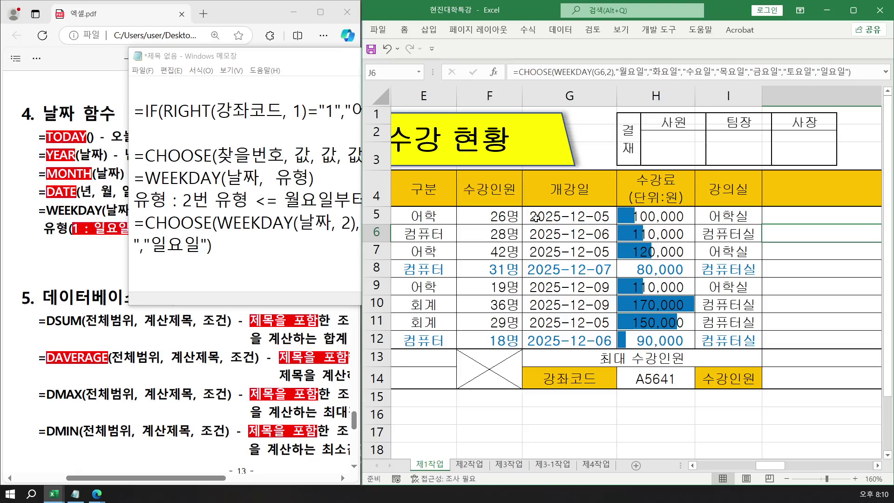
pyautogui.click(535, 218)
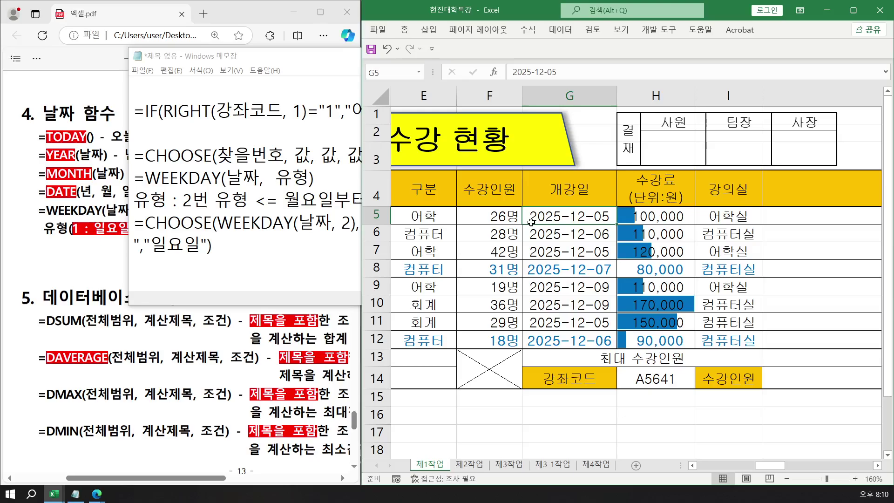
pyautogui.click(866, 493)
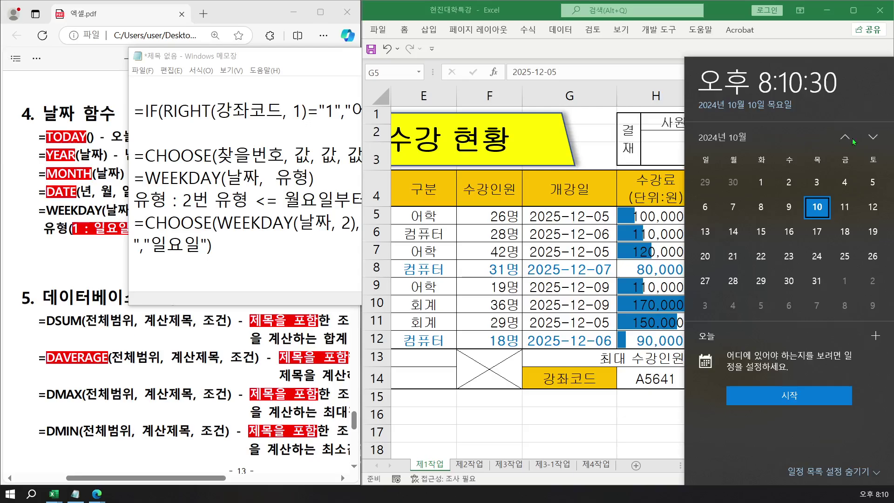
pyautogui.click(872, 138)
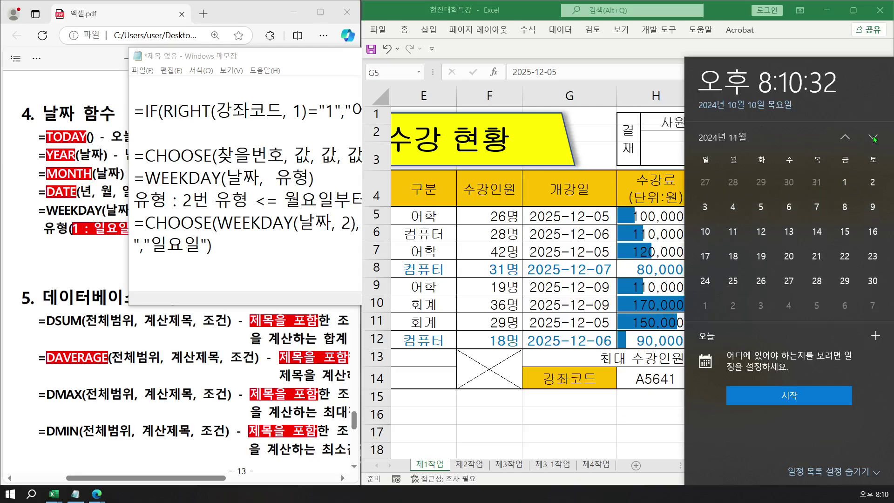
pyautogui.click(873, 138)
pyautogui.click(873, 138)
pyautogui.click(873, 138)
pyautogui.click(873, 139)
pyautogui.click(873, 139)
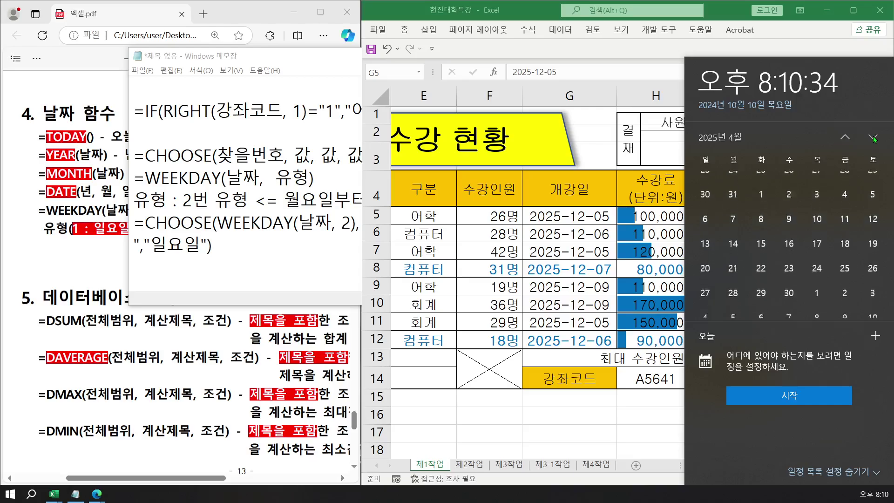
pyautogui.click(873, 138)
pyautogui.click(873, 138)
pyautogui.click(873, 138)
pyautogui.click(873, 139)
pyautogui.click(873, 139)
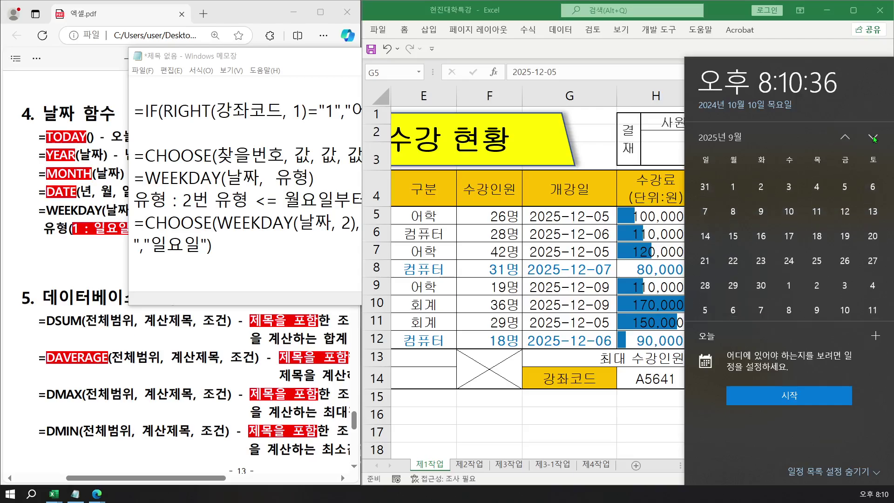
pyautogui.click(873, 139)
pyautogui.click(873, 138)
pyautogui.click(873, 139)
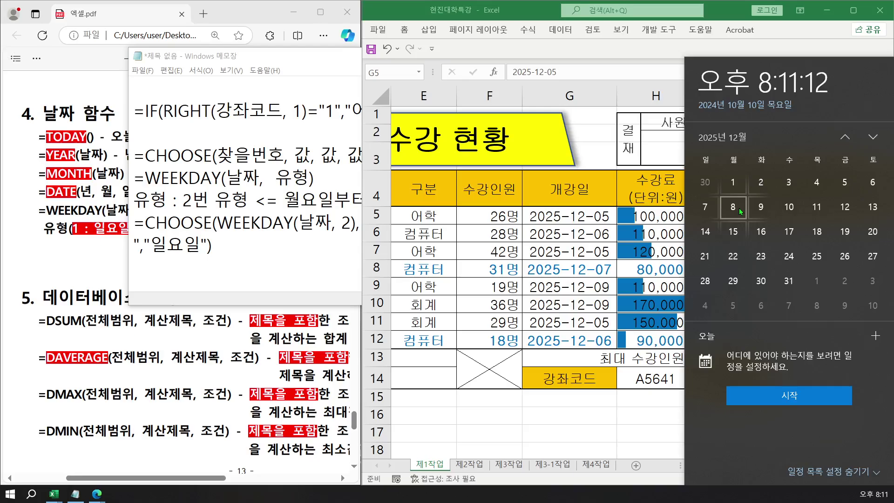
pyautogui.click(594, 241)
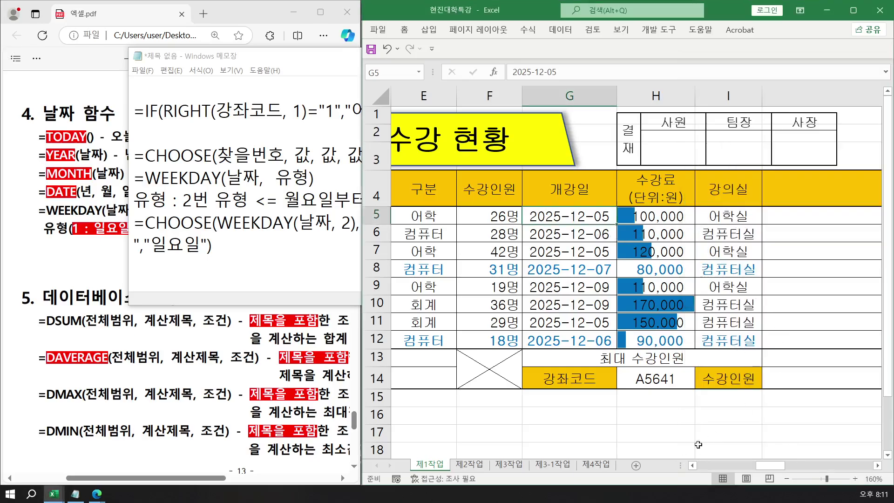
# - Auto-fit the 개강요일 column J to the width of its contents
pyautogui.moveTo(769, 465); pyautogui.dragTo(837, 470)
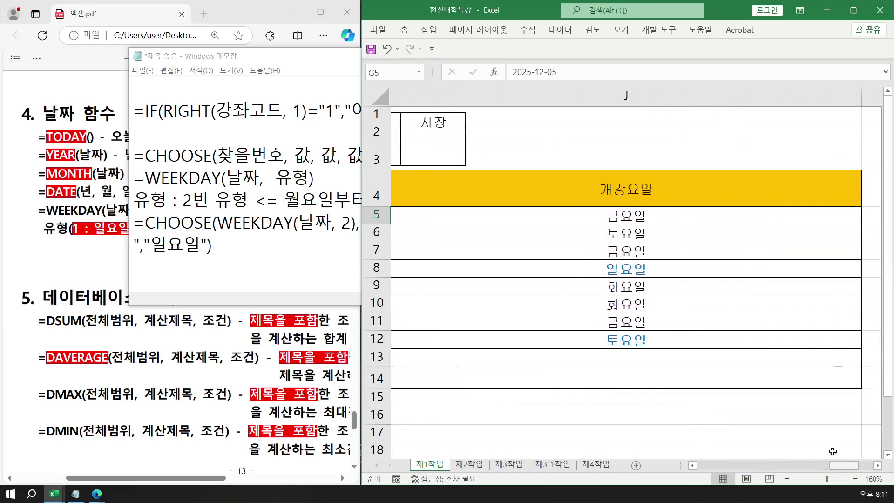
pyautogui.doubleClick(862, 94)
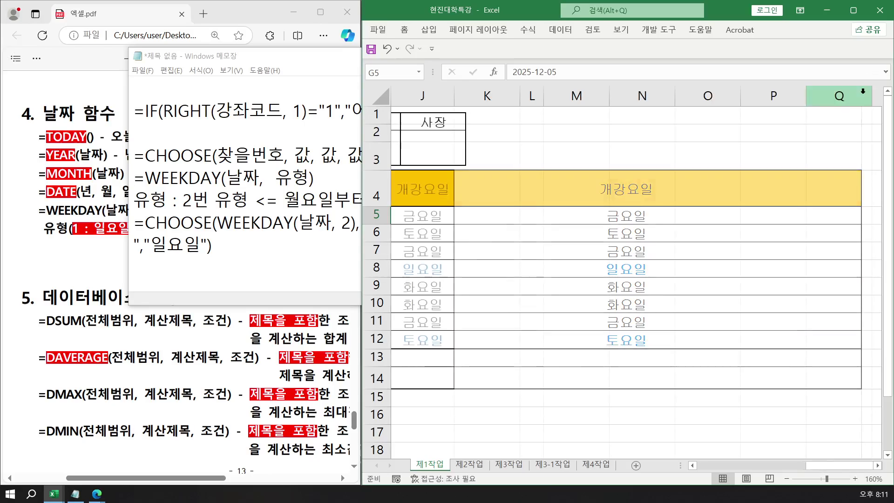
pyautogui.moveTo(799, 470); pyautogui.dragTo(774, 472)
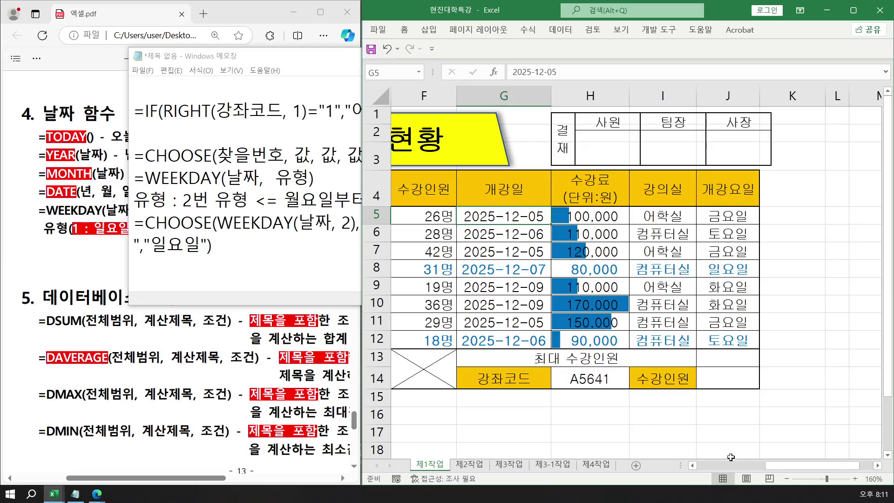
# - Check which 수강인원 values belong to the 어학 total for E13 by selecting F5, F7 and F9 together
pyautogui.moveTo(770, 466); pyautogui.dragTo(722, 469)
pyautogui.click(623, 358)
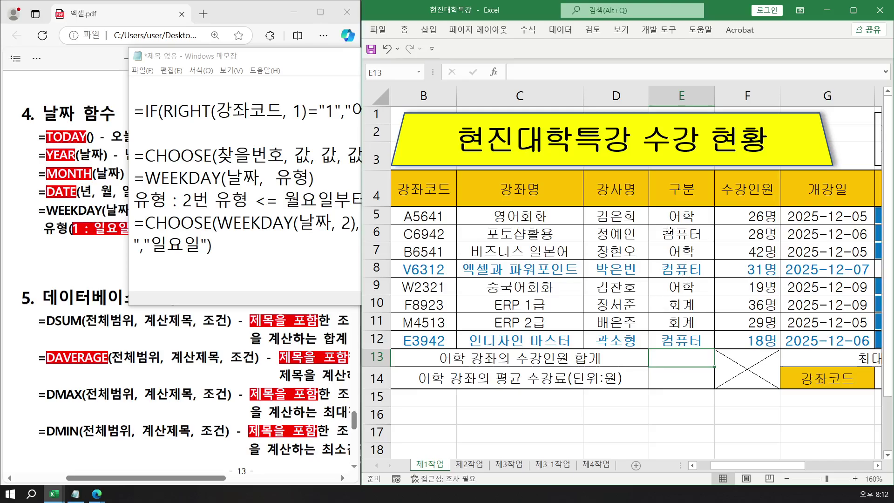
pyautogui.click(729, 218)
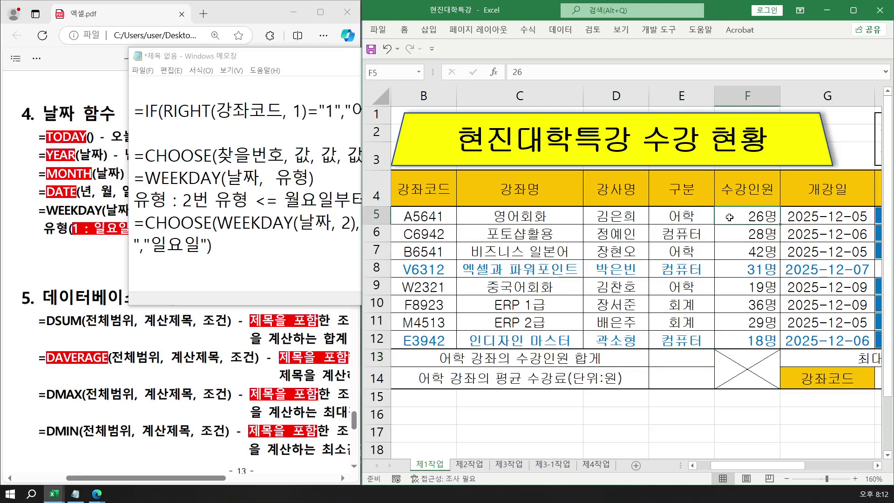
pyautogui.keyDown('ctrl'); pyautogui.click(730, 250); pyautogui.keyUp('ctrl')
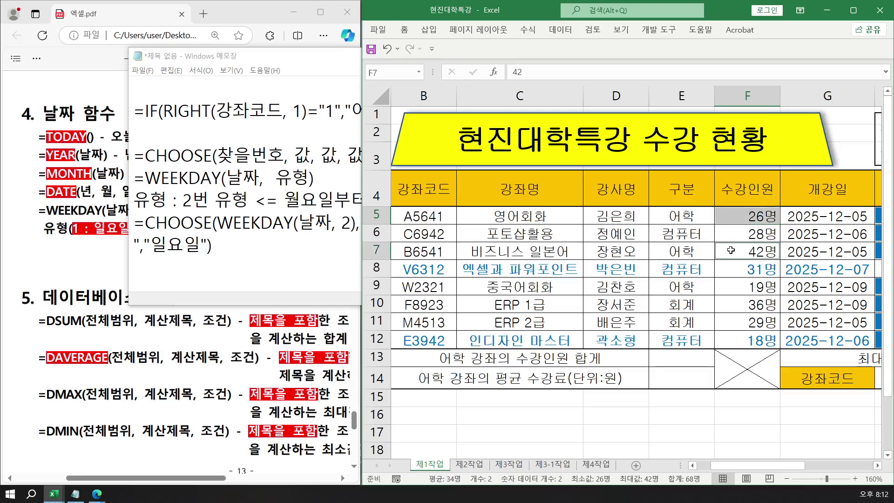
pyautogui.keyDown('ctrl'); pyautogui.click(735, 286); pyautogui.keyUp('ctrl')
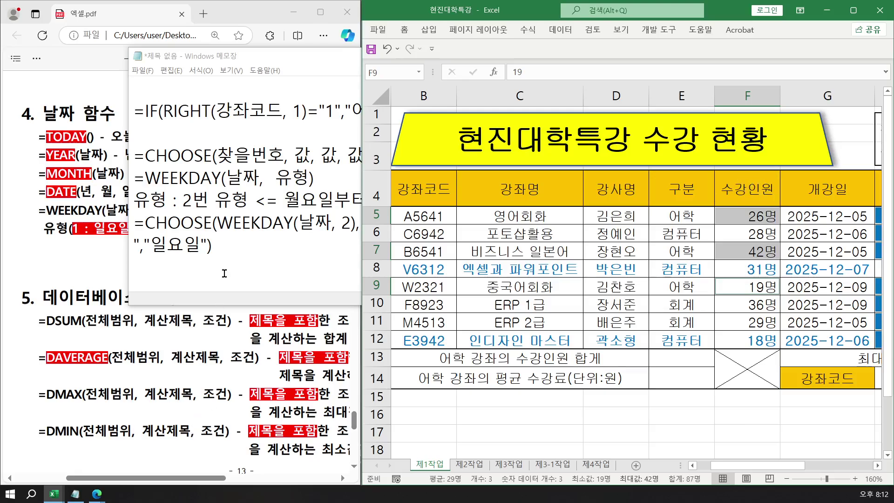
# - Write the syntax line =DSUM(전체범위, 계산제목, 조건) below the CHOOSE/WEEKDAY formula in the Notepad notes, leaving a blank line between them
pyautogui.click(229, 254)
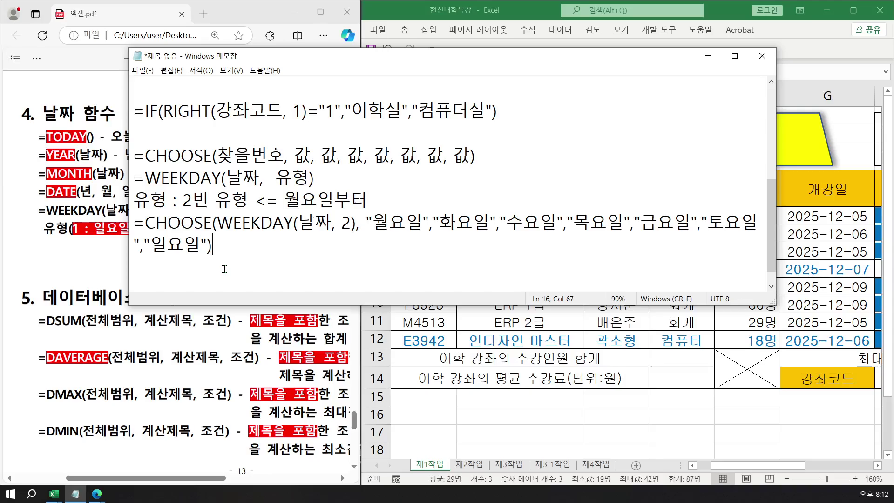
pyautogui.press('Return')
pyautogui.press('Return')
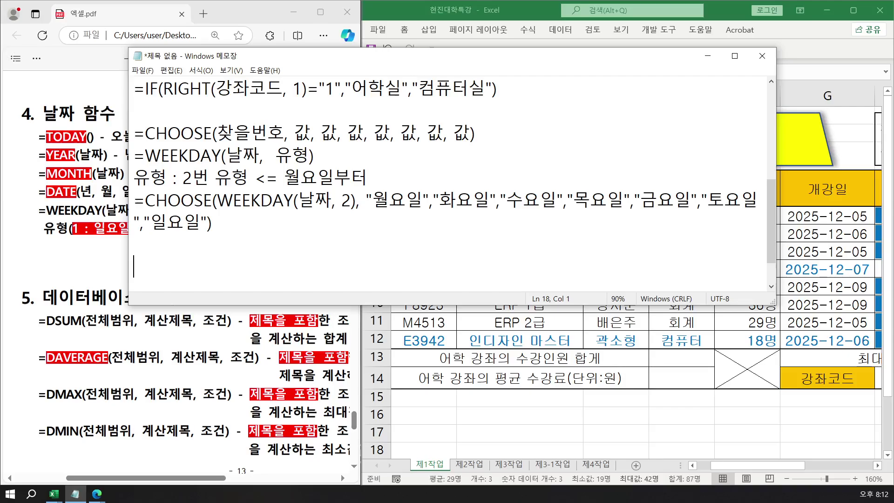
pyautogui.write('=ㅇ')
pyautogui.press('BackSpace')
pyautogui.press('Hangul')
pyautogui.write('DSUM(전')
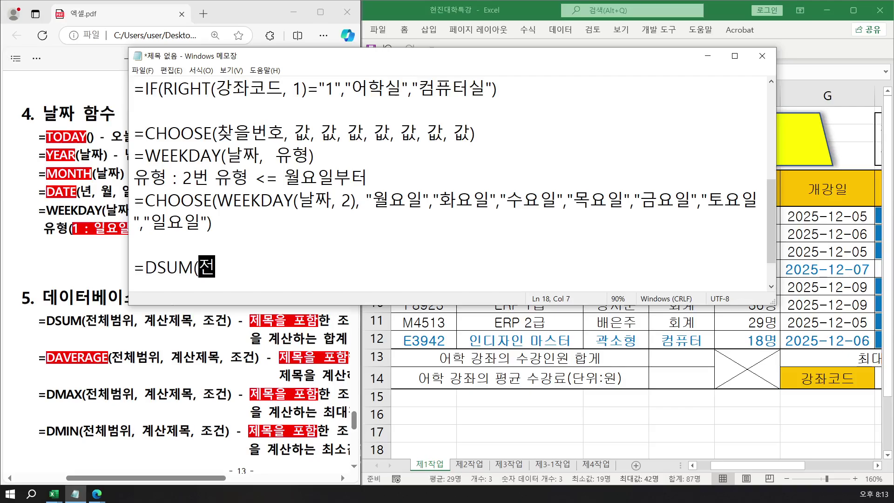
pyautogui.write('체범위, ')
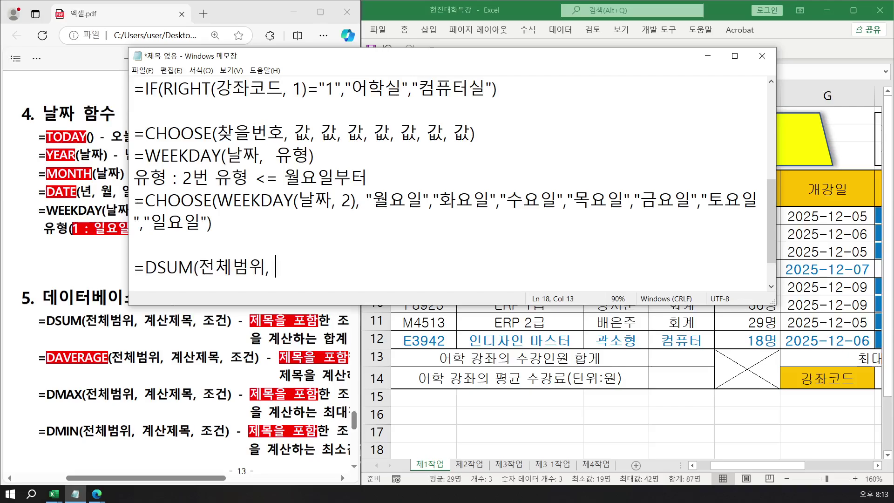
pyautogui.write('계산제')
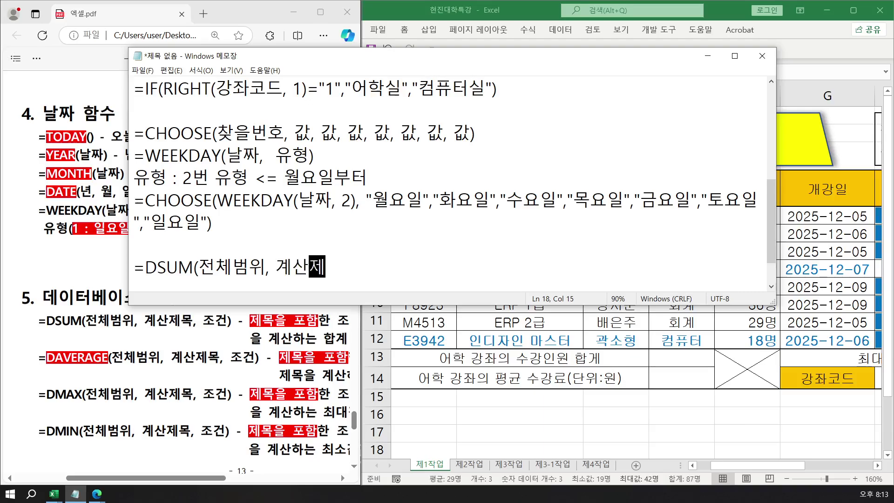
pyautogui.write('목, 조')
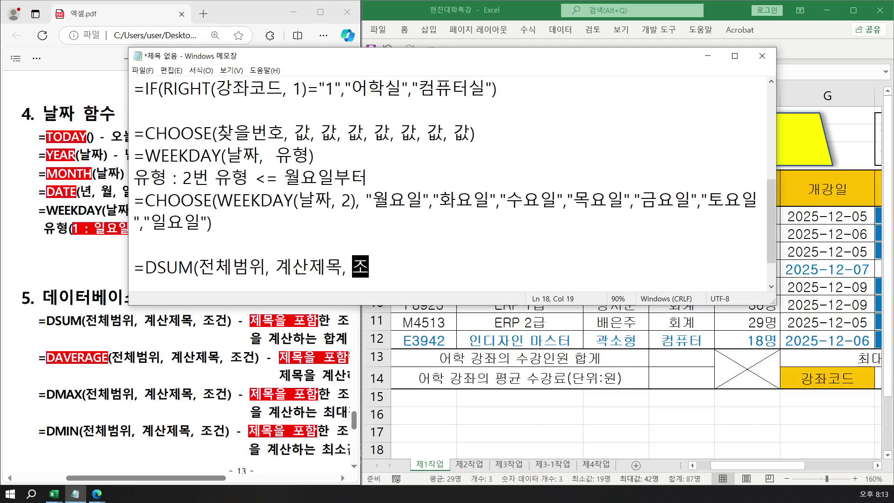
pyautogui.write('건)')
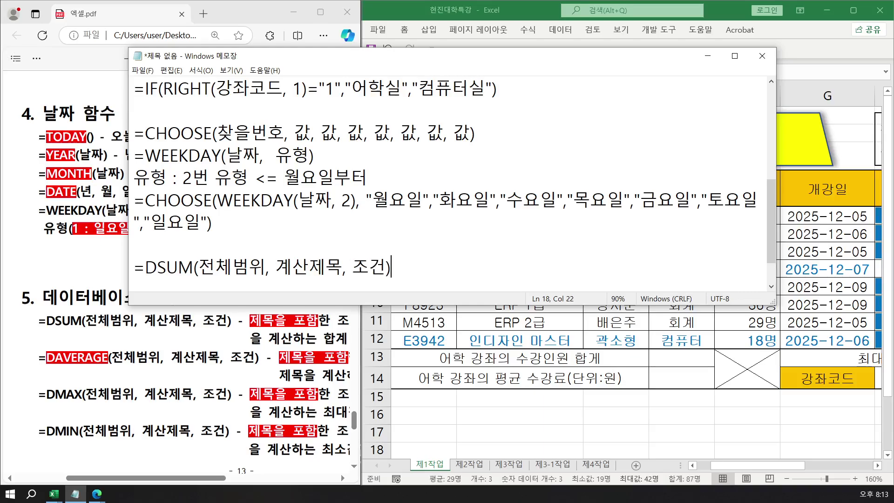
pyautogui.press('Return')
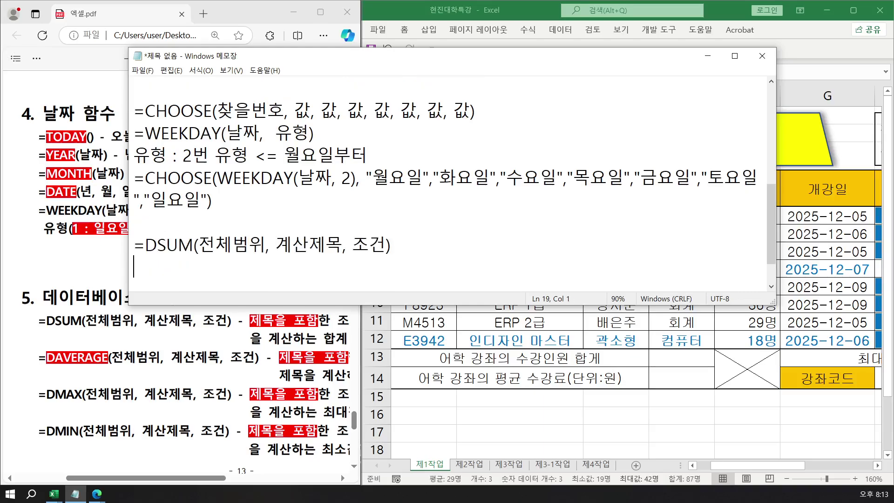
# - Copy the DSUM syntax line onto the line directly below it
pyautogui.write('=')
pyautogui.moveTo(135, 240); pyautogui.dragTo(396, 245)
pyautogui.hotkey('ctrl', 'c')
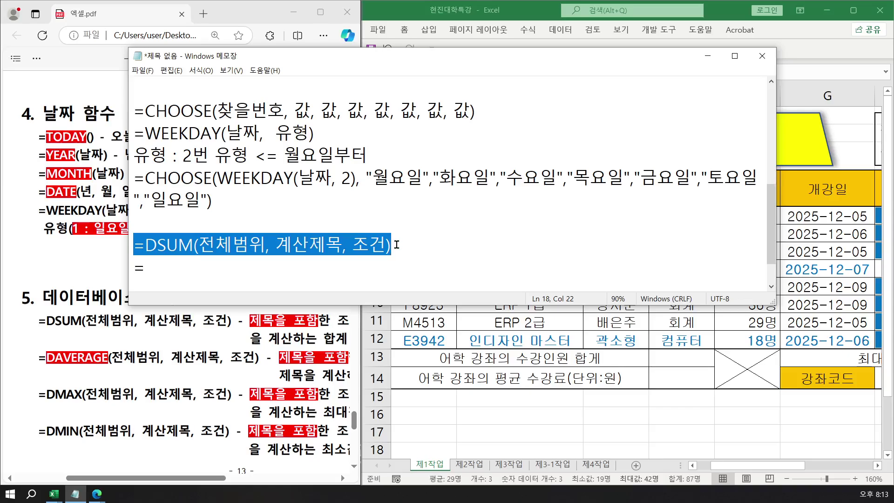
pyautogui.click(235, 274)
pyautogui.hotkey('ctrl', 'v')
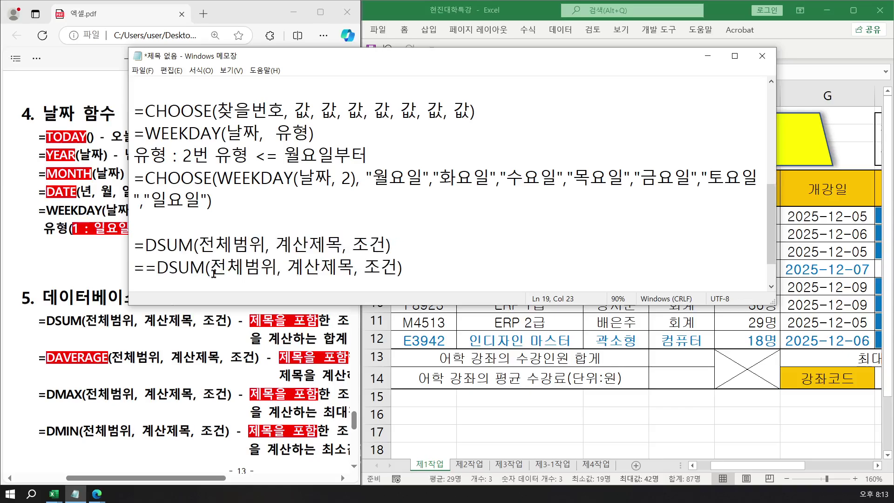
# - Replace the 전체범위 placeholder in the lower DSUM line with the range E4:F12
pyautogui.moveTo(211, 269); pyautogui.dragTo(278, 274)
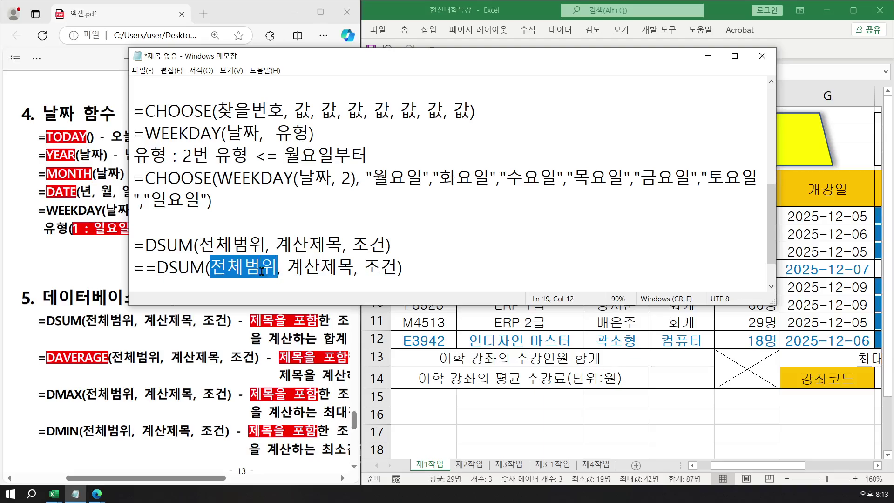
pyautogui.hotkey('alt', 'Tab')
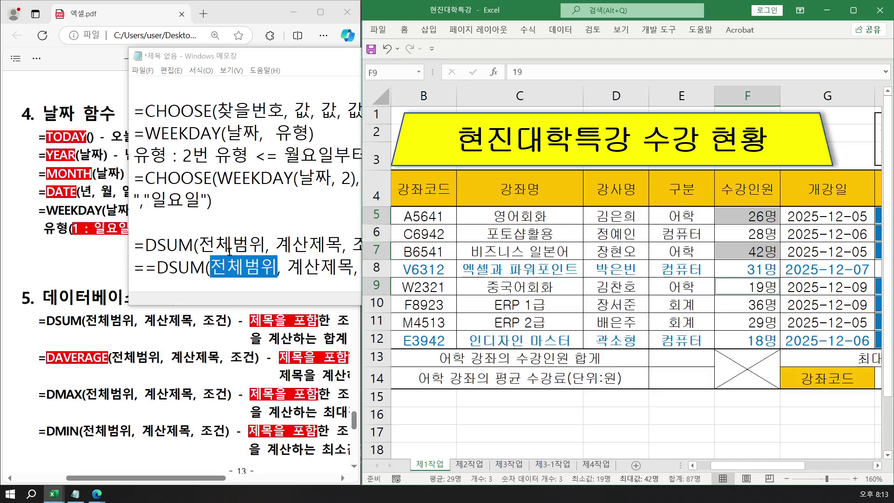
pyautogui.click(208, 268)
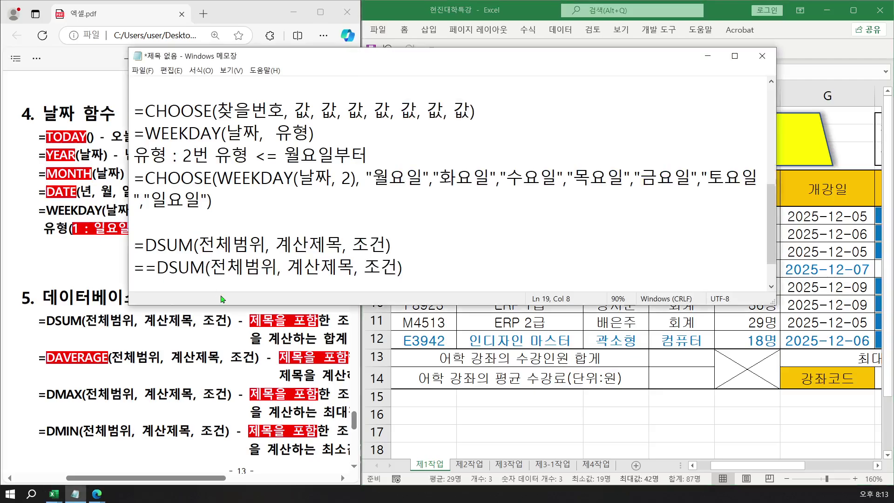
pyautogui.write('E4')
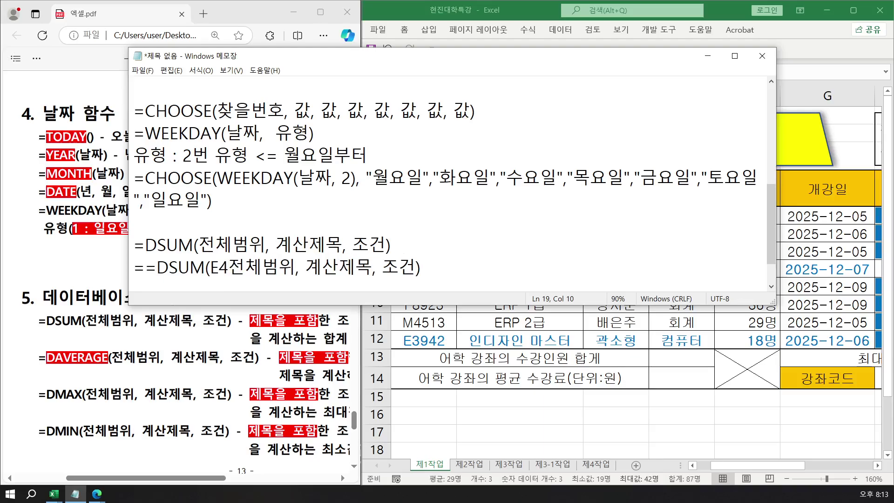
pyautogui.write(':F1')
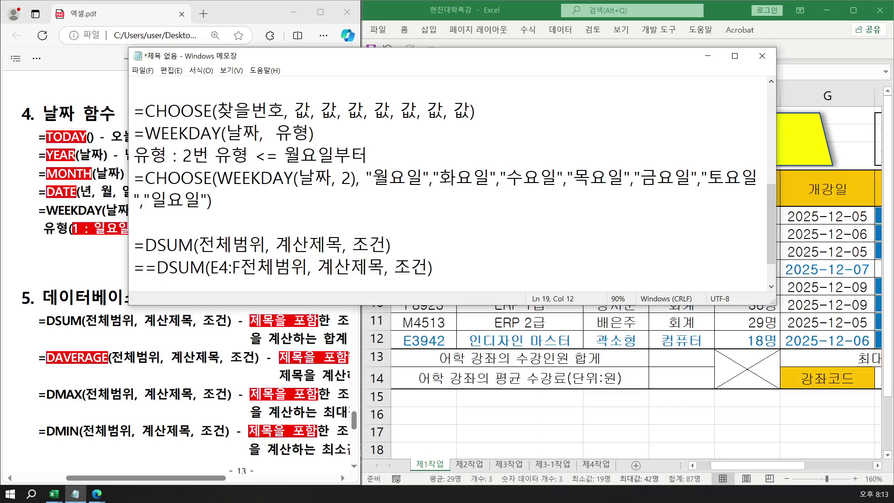
pyautogui.write('2')
pyautogui.press('Delete')
pyautogui.press('Delete')
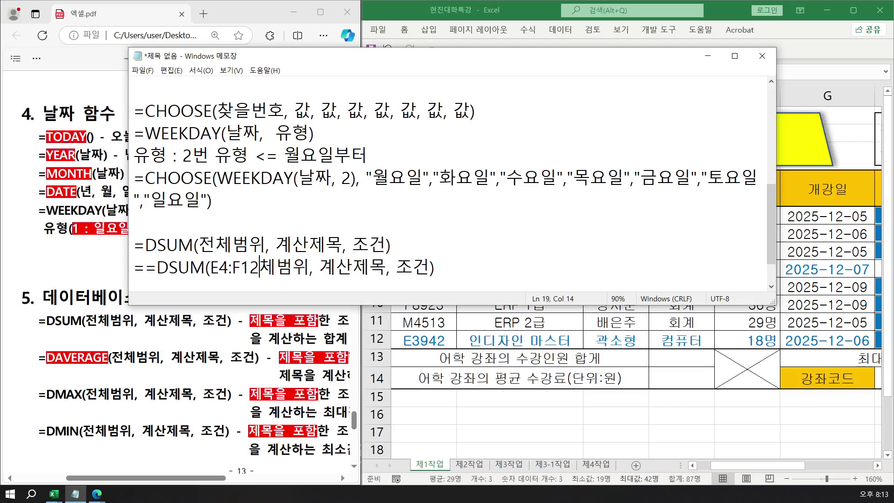
pyautogui.press('Delete')
pyautogui.press('Delete')
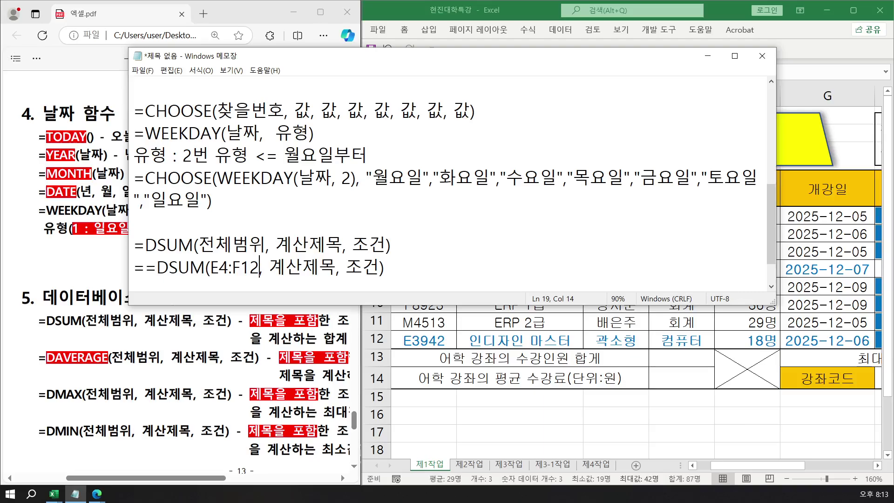
# - Replace the 계산제목 placeholder in the lower DSUM line with F4
pyautogui.press('Right')
pyautogui.press('Right')
pyautogui.press('Delete')
pyautogui.press('Delete')
pyautogui.press('Delete')
pyautogui.press('Delete')
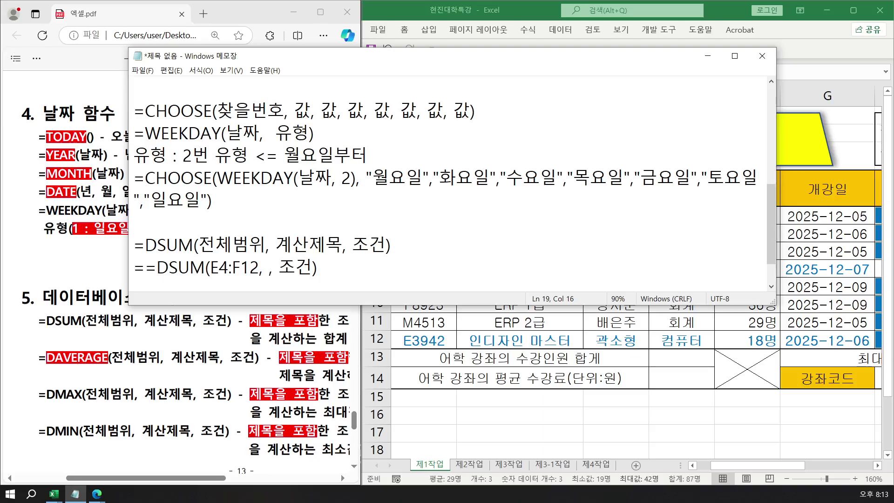
pyautogui.write('F')
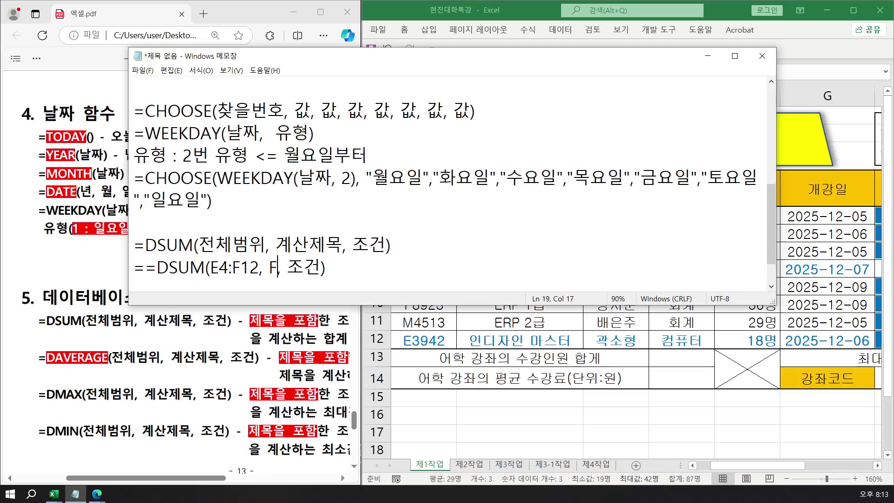
pyautogui.write('4')
# - Replace the 조건 placeholder in the lower DSUM line with E4:E5 and remove its extra leading equals sign
pyautogui.press('Right')
pyautogui.press('Right')
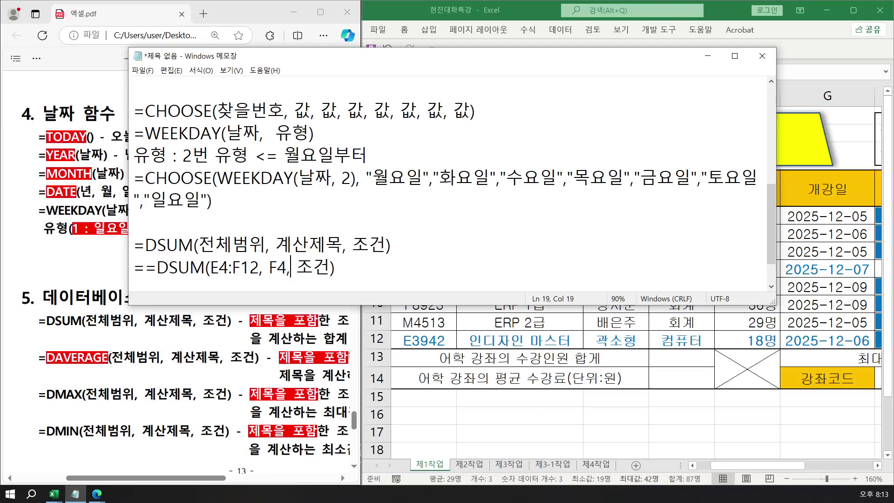
pyautogui.press('Delete')
pyautogui.press('Delete')
pyautogui.write('E4:')
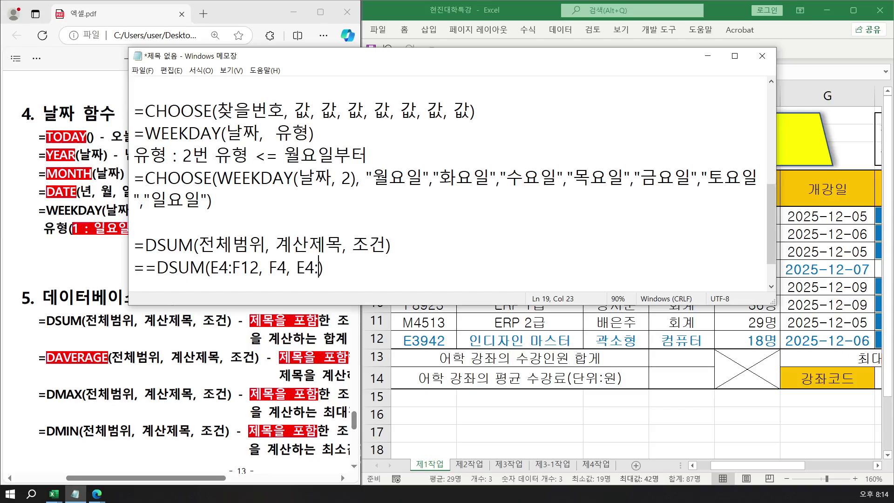
pyautogui.write('E5')
pyautogui.click(135, 267)
pyautogui.press('Delete')
# - Insert another copy of the DSUM syntax line above the formula with the cell references
pyautogui.press('Return')
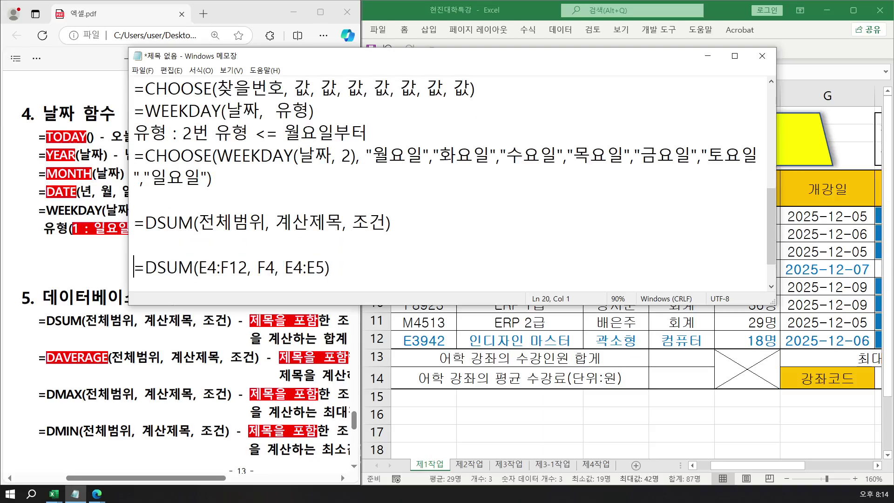
pyautogui.press('Up')
pyautogui.hotkey('ctrl', 'v')
# - Replace the 전체범위 placeholder in the middle DSUM line with 구분:수강인원
pyautogui.moveTo(199, 245); pyautogui.dragTo(259, 247)
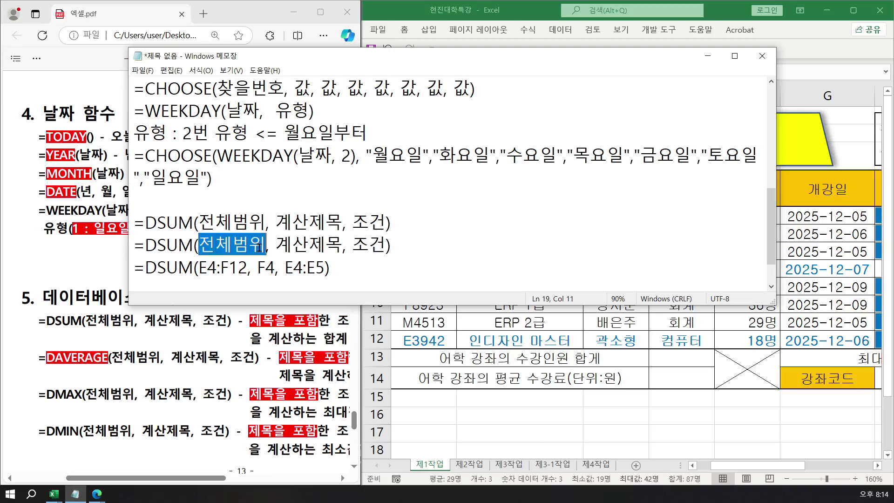
pyautogui.write('RN')
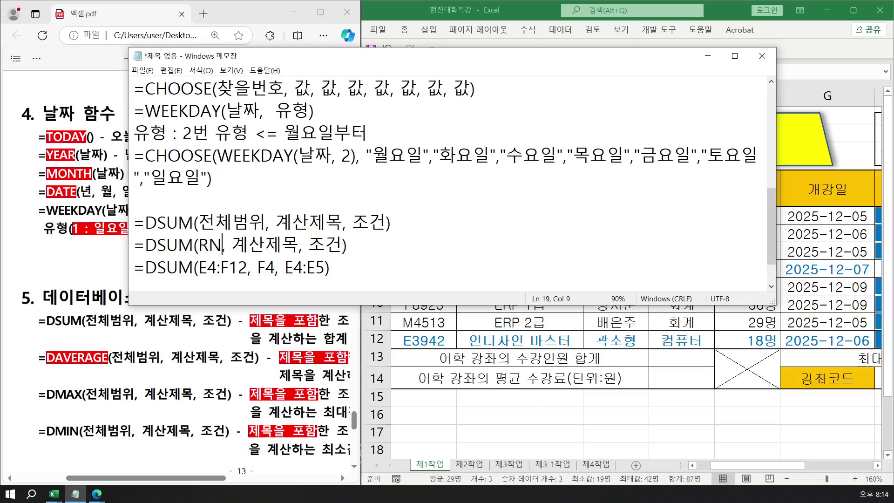
pyautogui.press('BackSpace')
pyautogui.press('BackSpace')
pyautogui.write('구부')
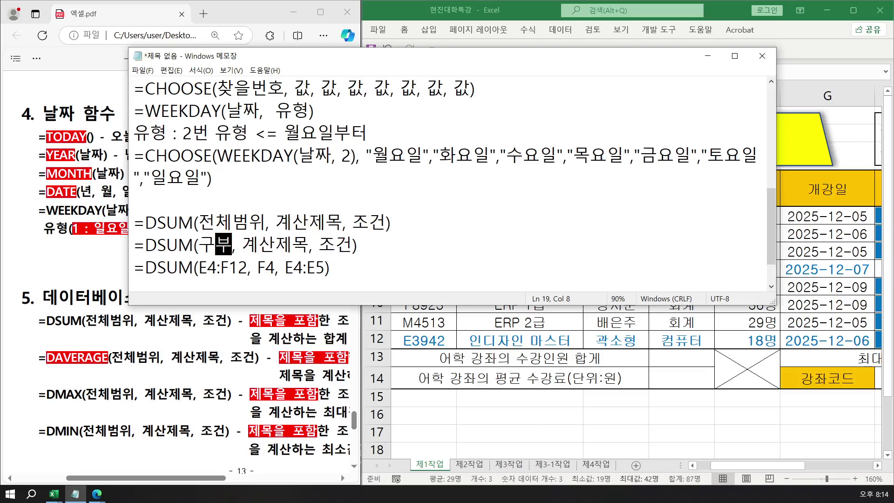
pyautogui.write('ㄴ:ㅅ')
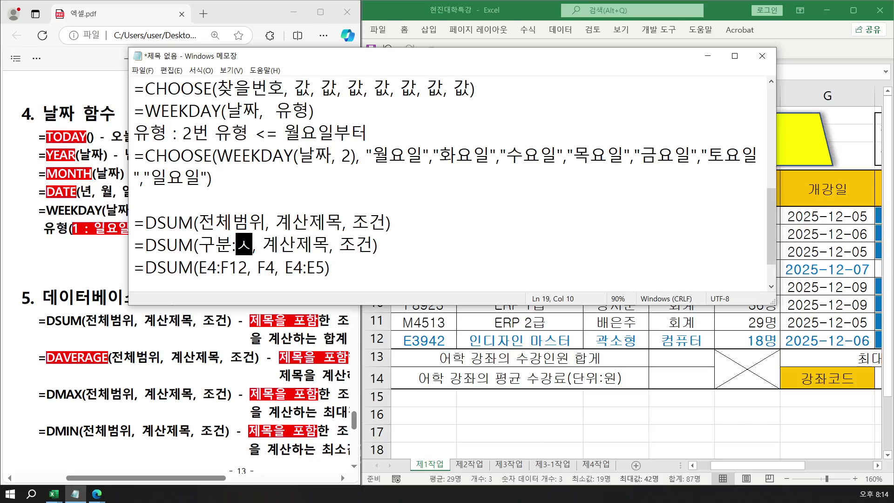
pyautogui.write('ㅜ강인원')
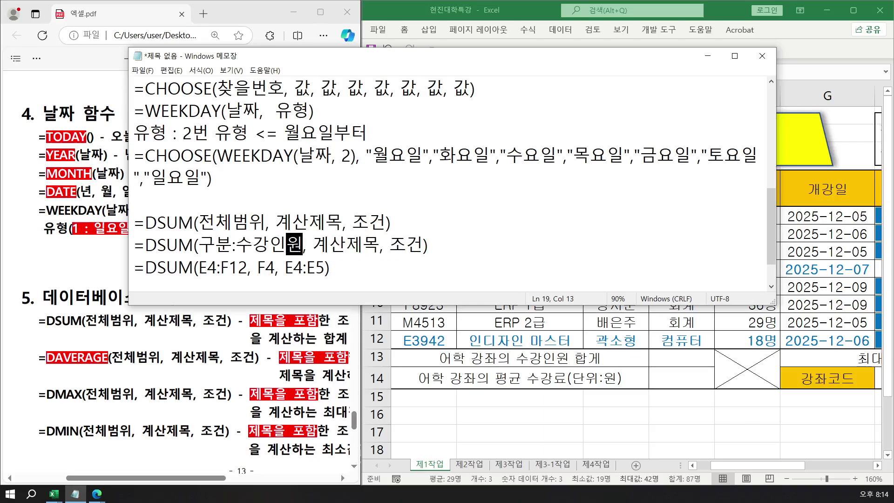
# - Replace the 계산제목 placeholder in the middle DSUM line with 수강인원
pyautogui.press('Right')
pyautogui.press('Right')
pyautogui.press('Right')
pyautogui.press('Delete')
pyautogui.press('Delete')
pyautogui.press('Delete')
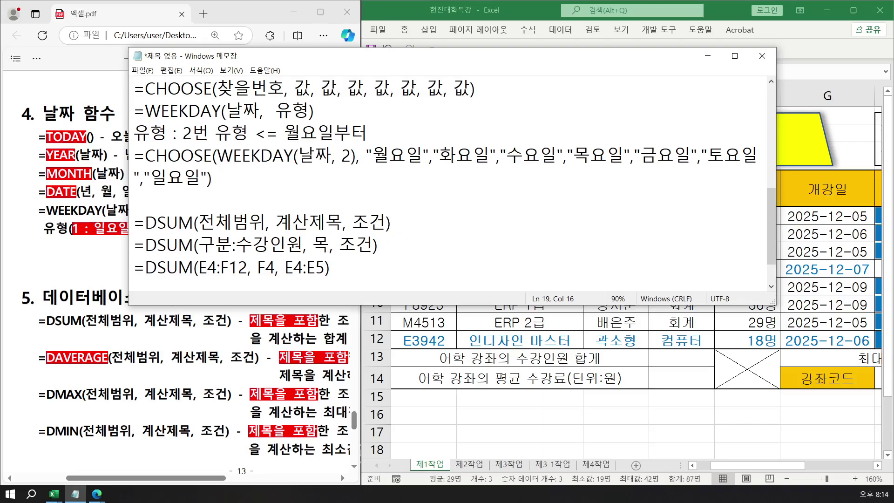
pyautogui.press('Delete')
pyautogui.write('수강인')
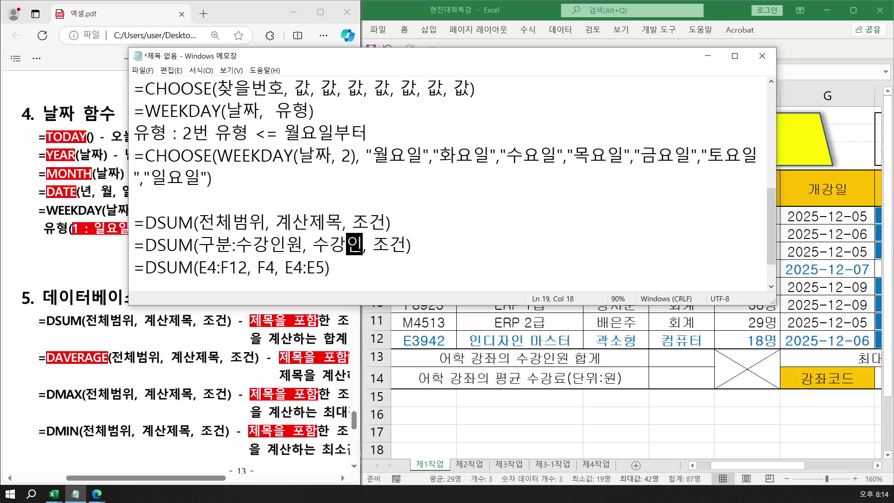
pyautogui.write('원')
# - Replace the 조건 placeholder in the middle DSUM line with 구분:어학
pyautogui.press('Right')
pyautogui.press('Right')
pyautogui.press('Right')
pyautogui.press('Delete')
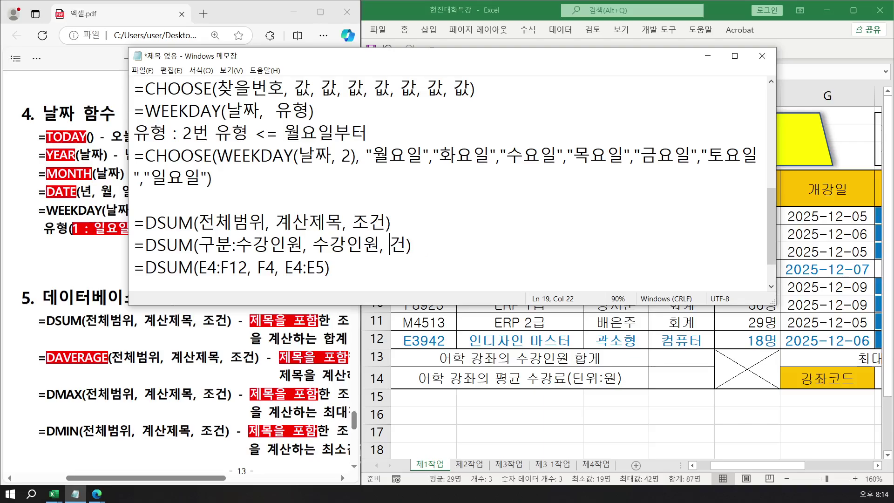
pyautogui.press('Delete')
pyautogui.write('구분이')
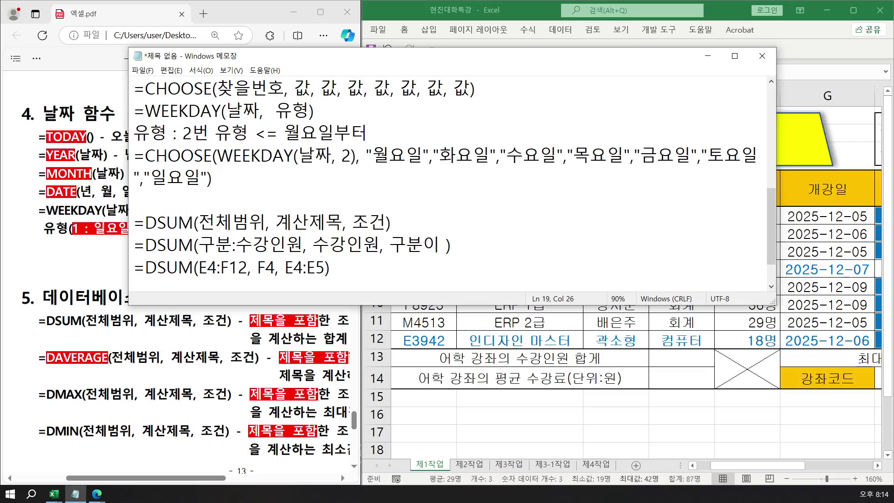
pyautogui.press('BackSpace')
pyautogui.press('BackSpace')
pyautogui.write(':어학')
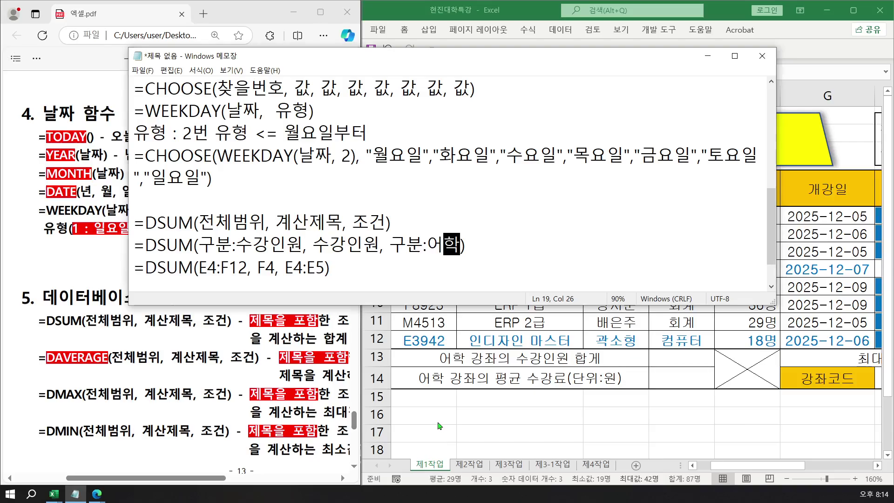
# - Switch to the 현진대학특강 workbook in Excel and start a DSUM formula in cell E13
pyautogui.hotkey('alt', 'Tab')
pyautogui.click(669, 358)
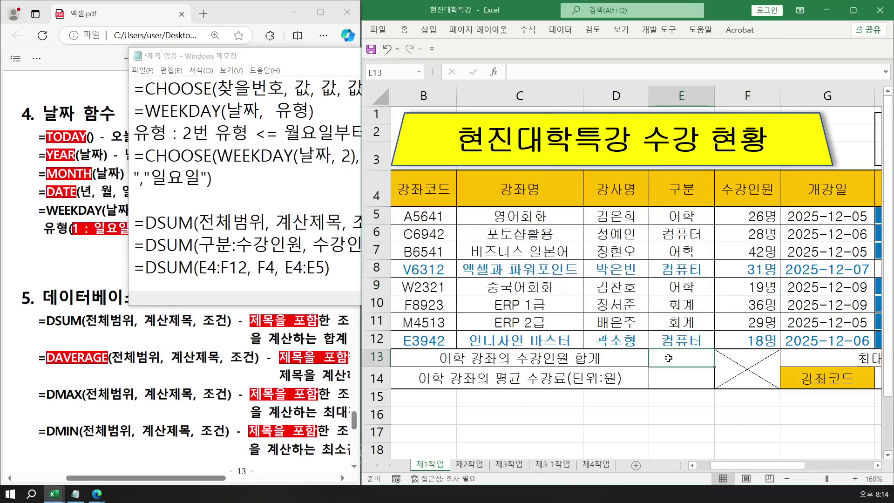
pyautogui.click(876, 465)
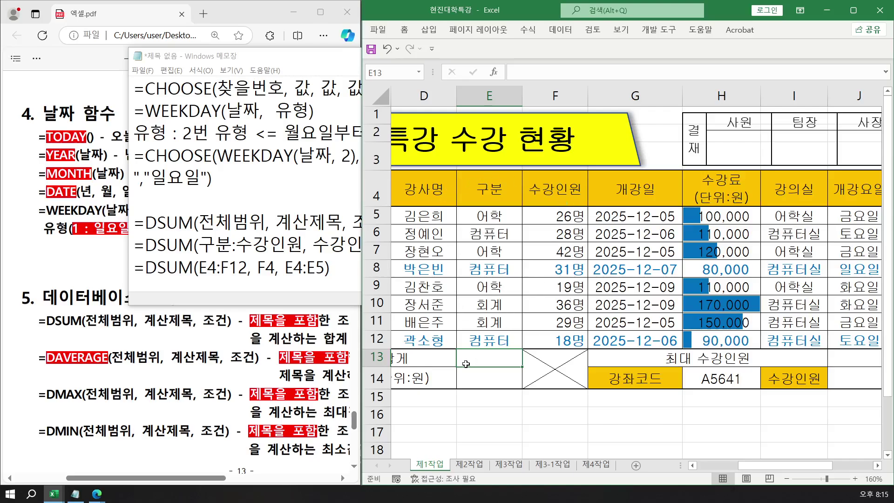
pyautogui.write('=')
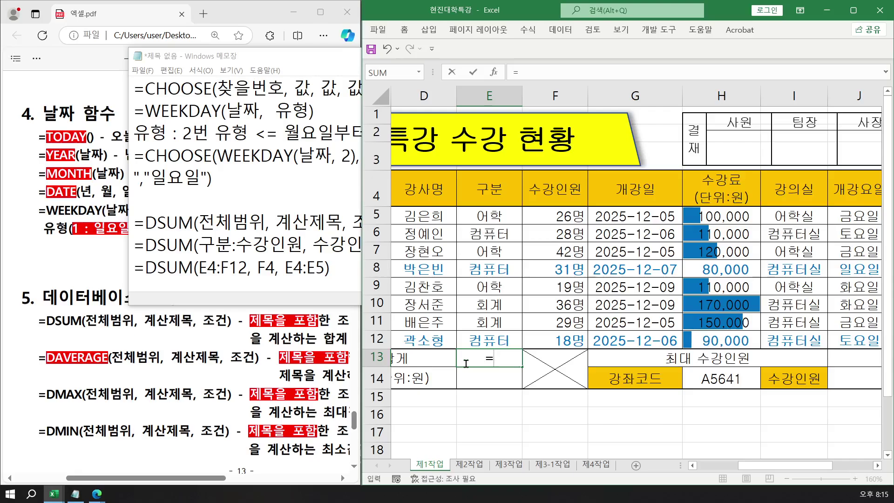
pyautogui.write('DS')
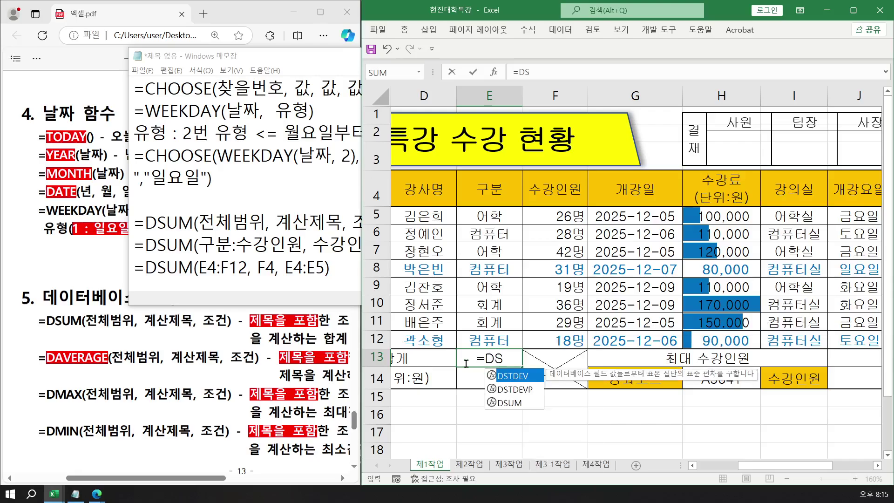
pyautogui.press('Down')
pyautogui.press('Down')
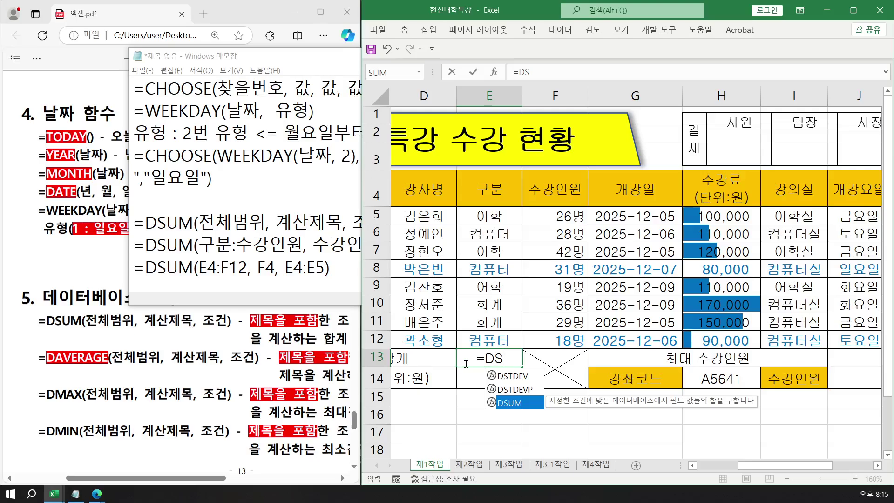
pyautogui.press('Tab')
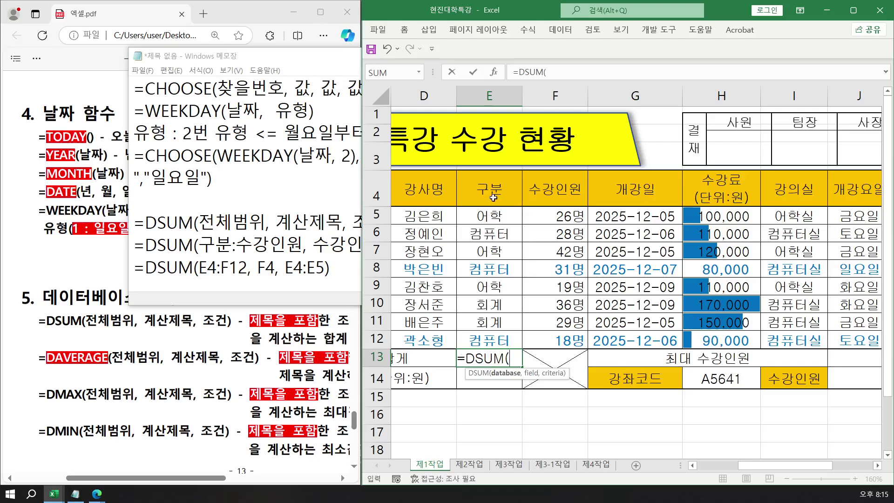
# - Complete the DSUM formula in E13 with database E4:F12, field F4 and criteria E4:E5
pyautogui.moveTo(491, 197); pyautogui.dragTo(535, 339)
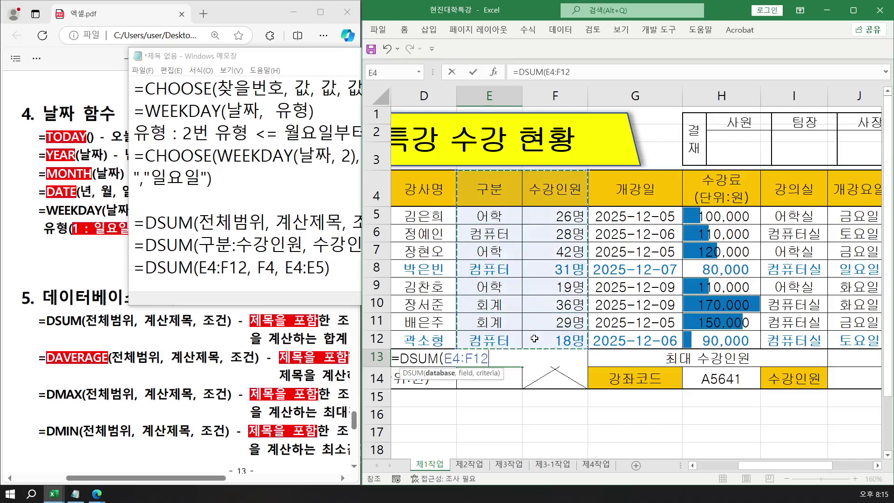
pyautogui.write(',')
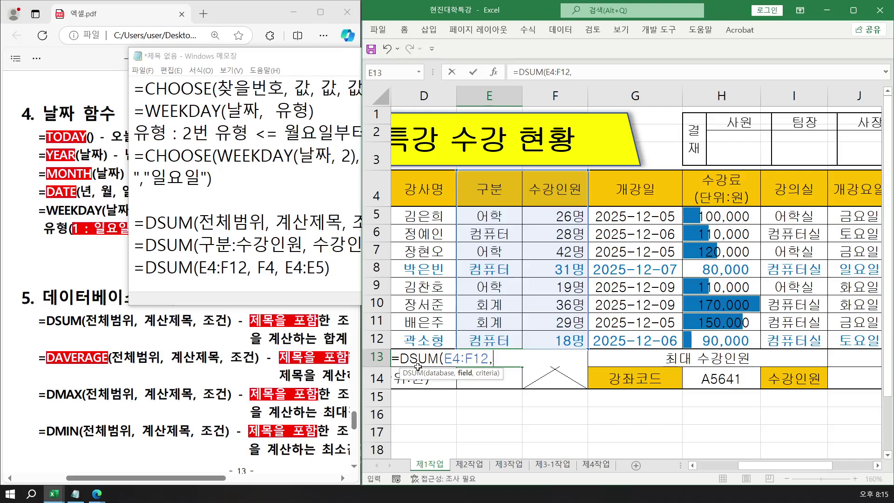
pyautogui.click(547, 192)
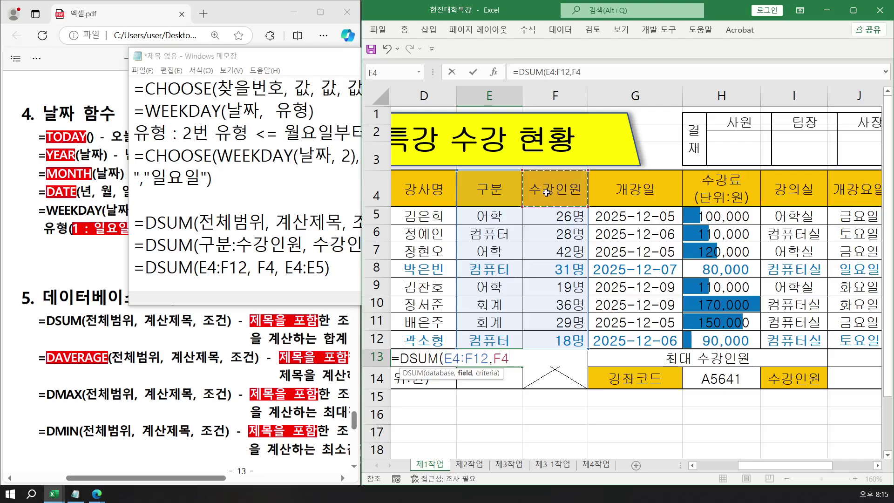
pyautogui.write(',')
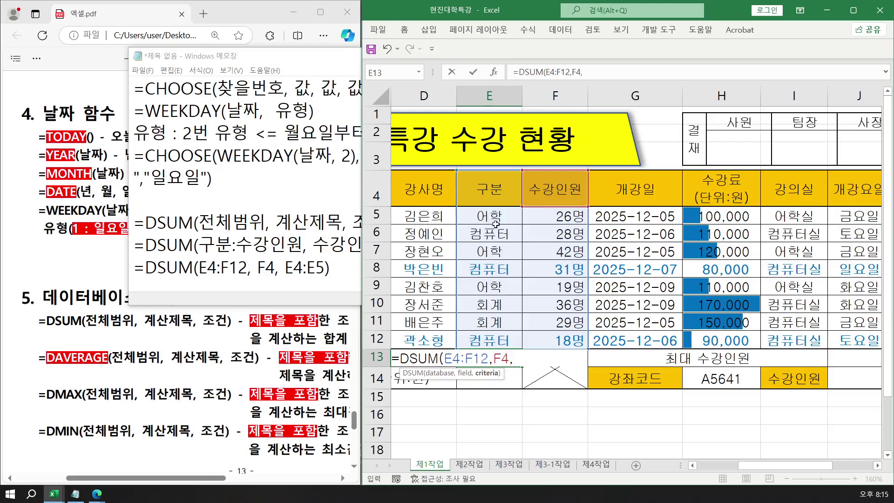
pyautogui.click(485, 189)
pyautogui.moveTo(485, 192); pyautogui.dragTo(485, 214)
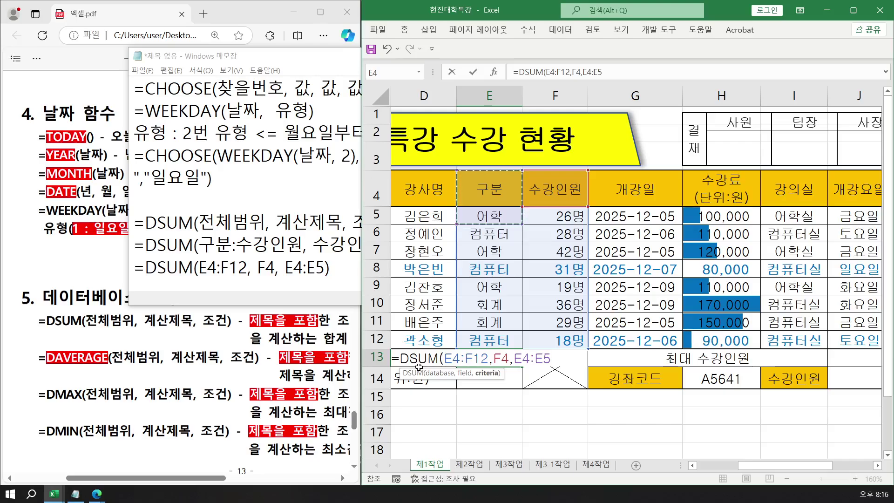
pyautogui.press('Return')
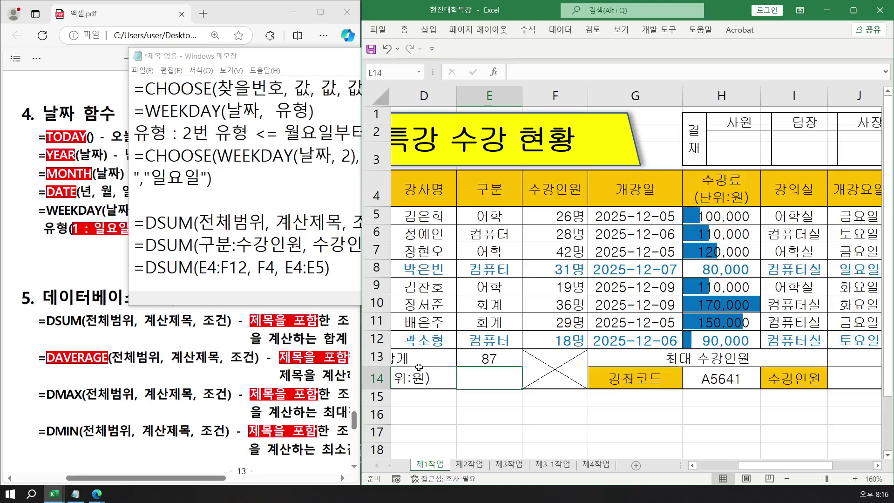
# - Widen column E and review the cell references of the DSUM formula in E13
pyautogui.moveTo(545, 216); pyautogui.dragTo(527, 325)
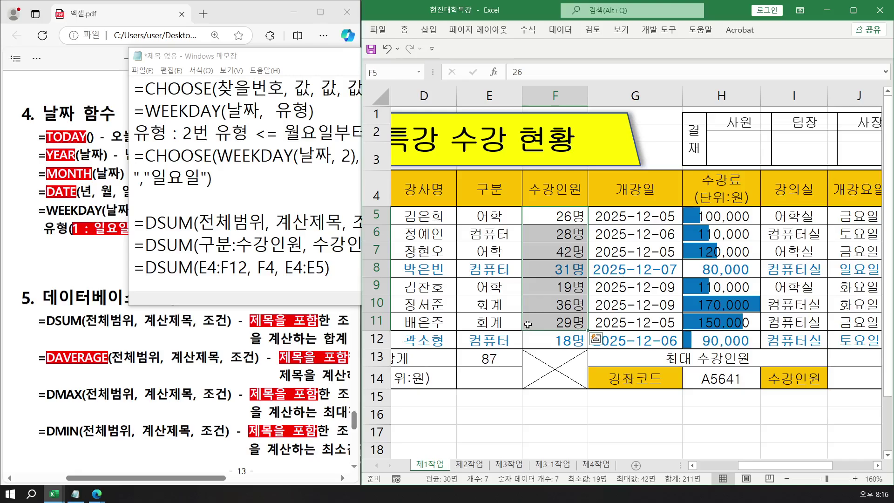
pyautogui.click(472, 357)
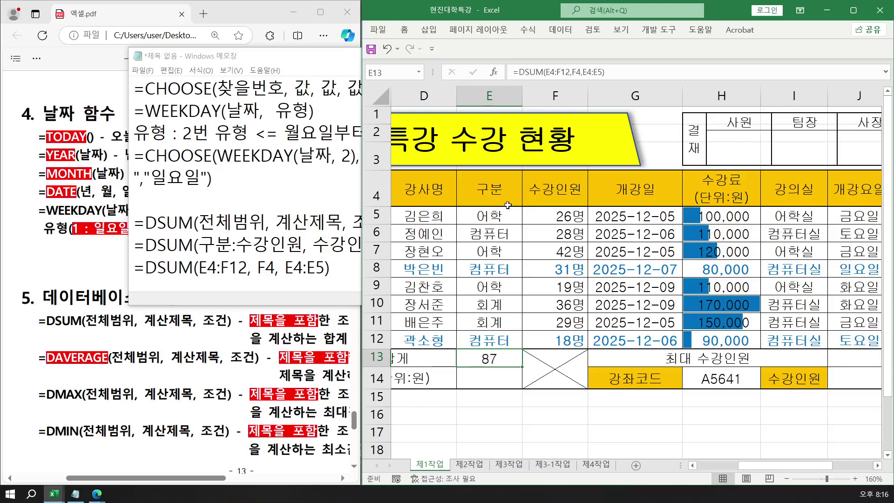
pyautogui.moveTo(522, 99); pyautogui.dragTo(582, 102)
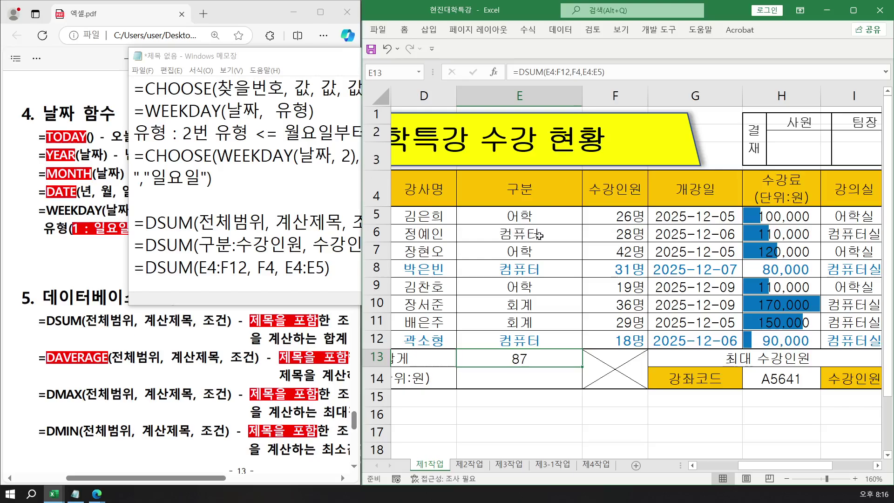
pyautogui.doubleClick(505, 361)
pyautogui.scroll(-3, 507, 356)
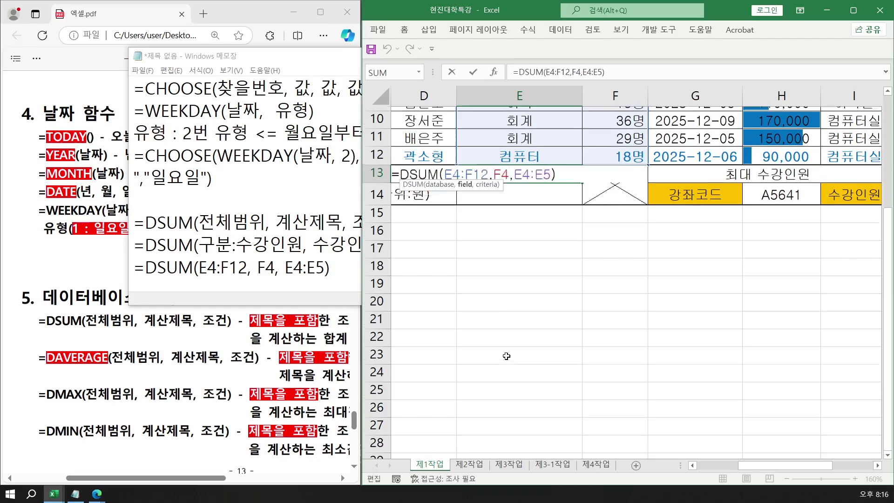
pyautogui.scroll(2, 507, 356)
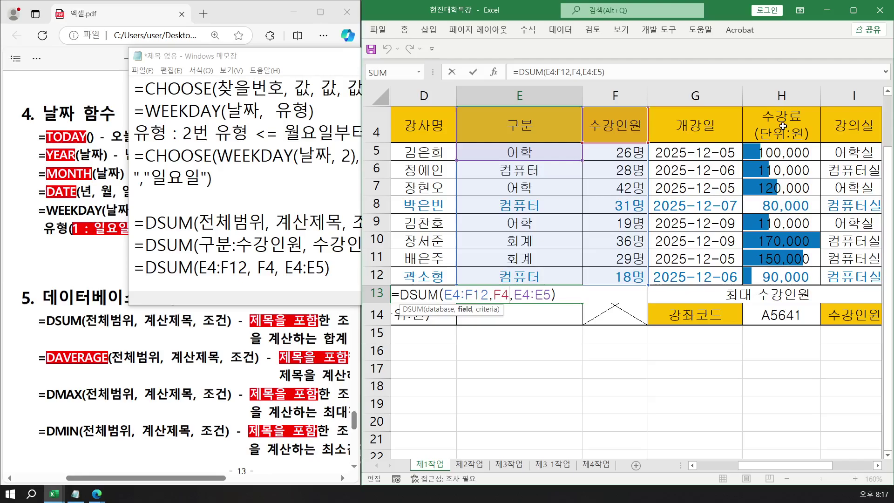
pyautogui.press('Return')
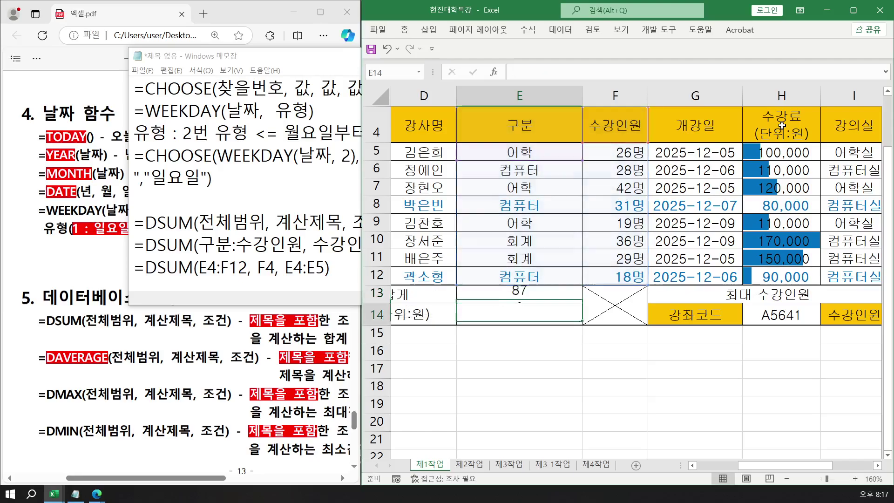
# - Select the 수강료 values of the 어학 courses in H5, H7 and H9 to check their average
pyautogui.click(775, 154)
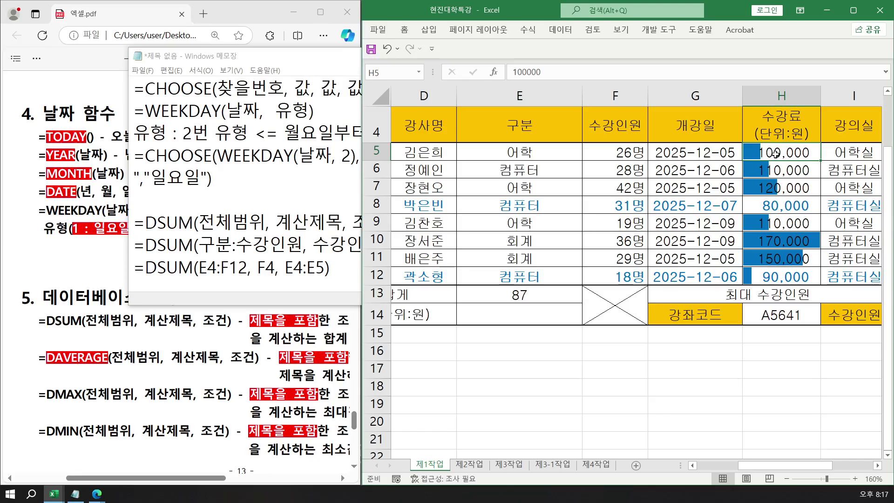
pyautogui.keyDown('ctrl'); pyautogui.click(799, 188); pyautogui.keyUp('ctrl')
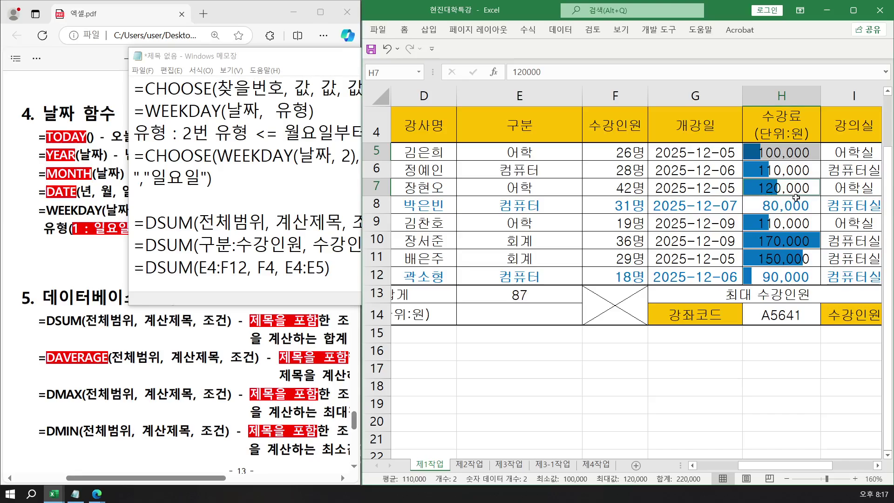
pyautogui.keyDown('ctrl'); pyautogui.click(783, 224); pyautogui.keyUp('ctrl')
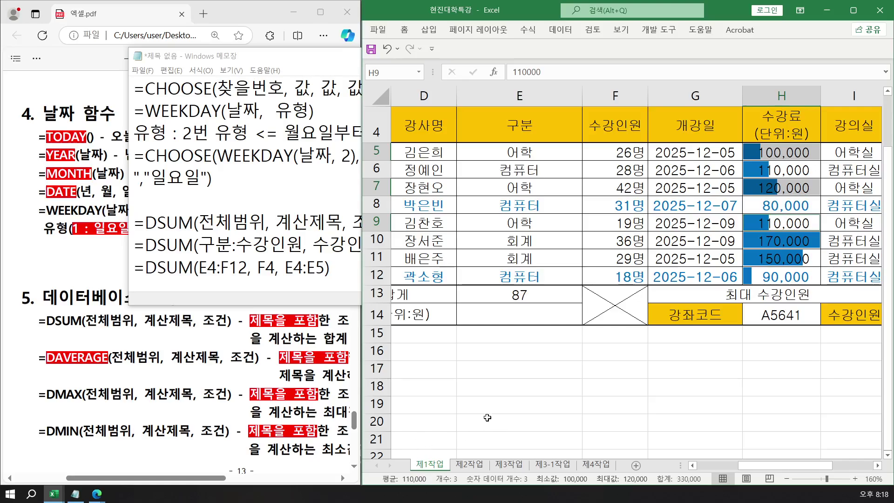
pyautogui.click(485, 371)
# - Switch to Notepad and copy the syntax line =DSUM(전체범위, 계산제목, 조건) to a new line below the DSUM examples
pyautogui.click(254, 192)
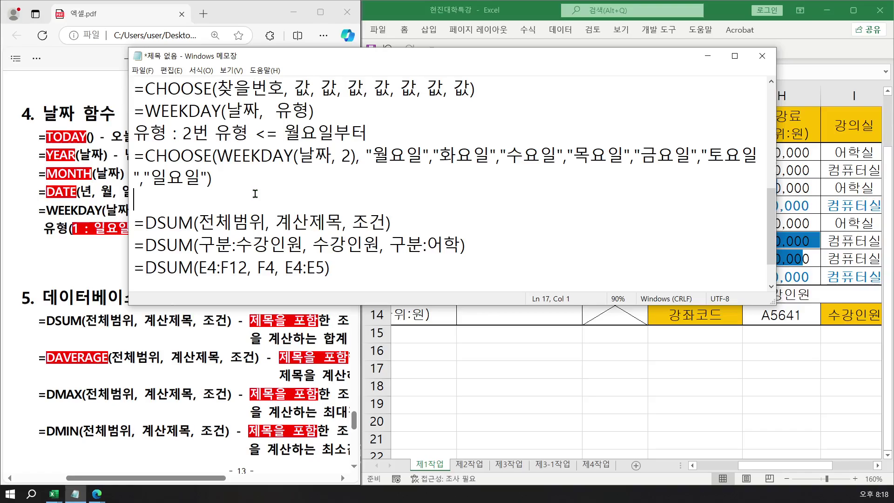
pyautogui.moveTo(135, 223); pyautogui.dragTo(405, 226)
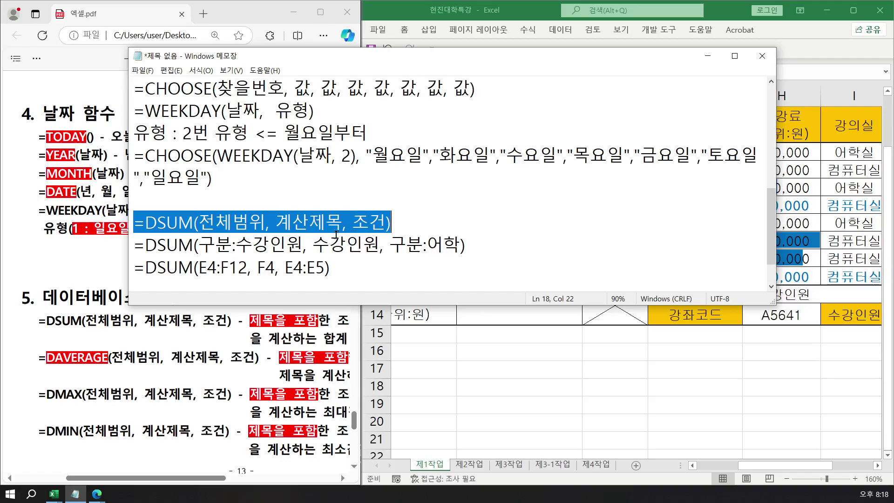
pyautogui.scroll(-1, 238, 248)
pyautogui.click(223, 254)
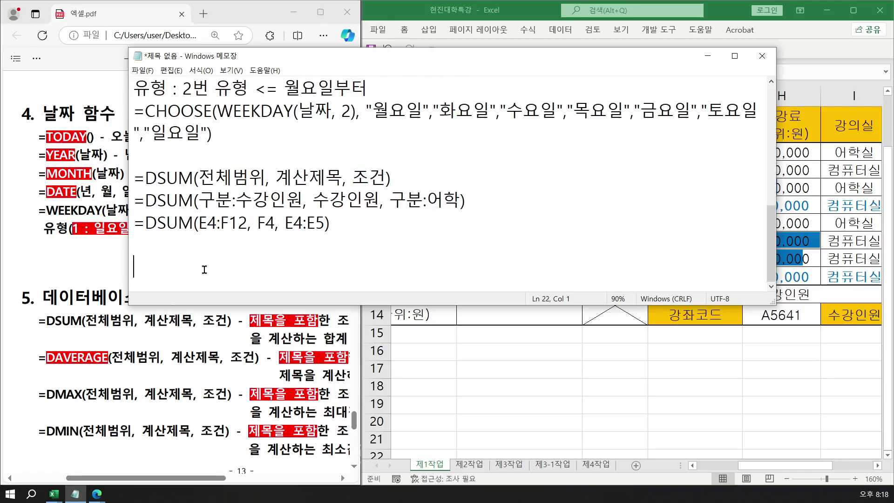
pyautogui.write('=DSUM(전체범위, 계산제목, 조건)')
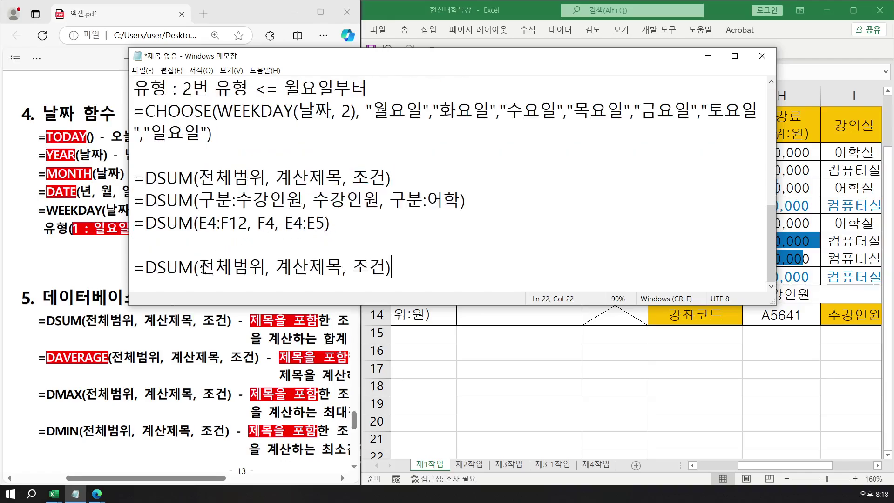
# - Change the function name in the newly copied syntax line to DAVERAGE
pyautogui.click(157, 267)
pyautogui.press('Delete')
pyautogui.press('Delete')
pyautogui.press('Delete')
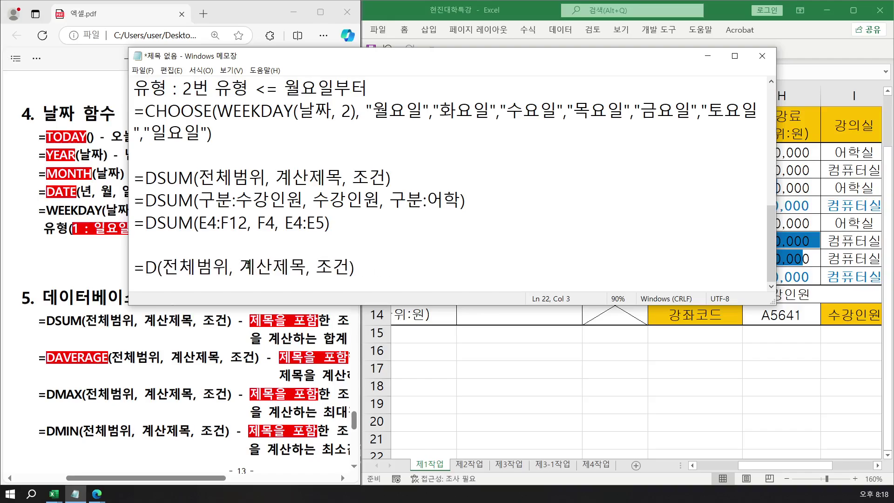
pyautogui.write('AVERAGE')
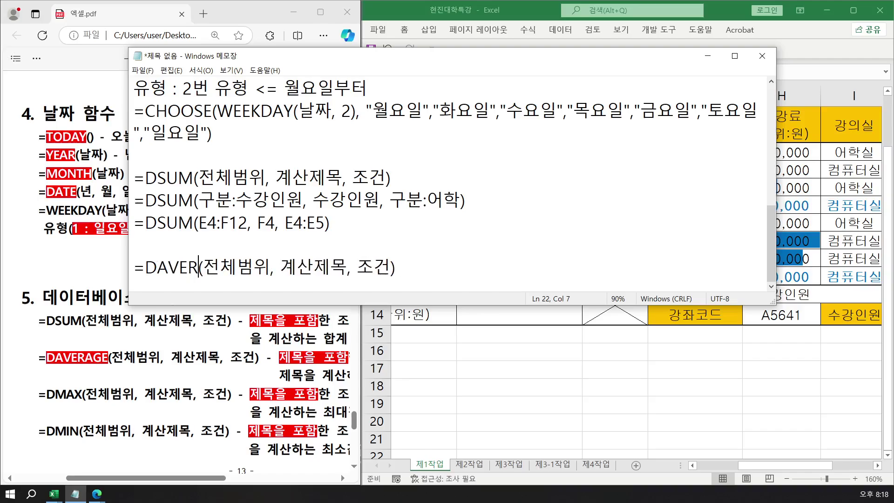
# - Insert another copy of the DSUM syntax line directly below the DAVERAGE line
pyautogui.press('End')
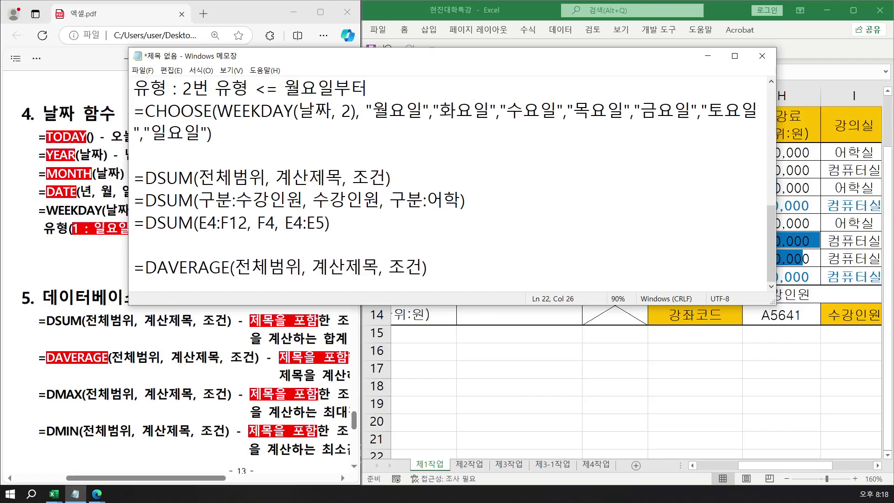
pyautogui.press('Return')
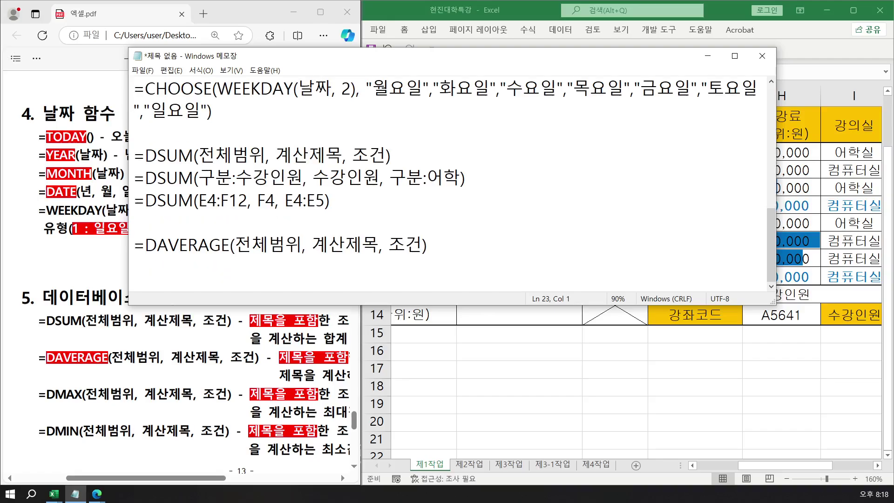
pyautogui.write('=DSUM(전체범위, 계산제목, 조건)')
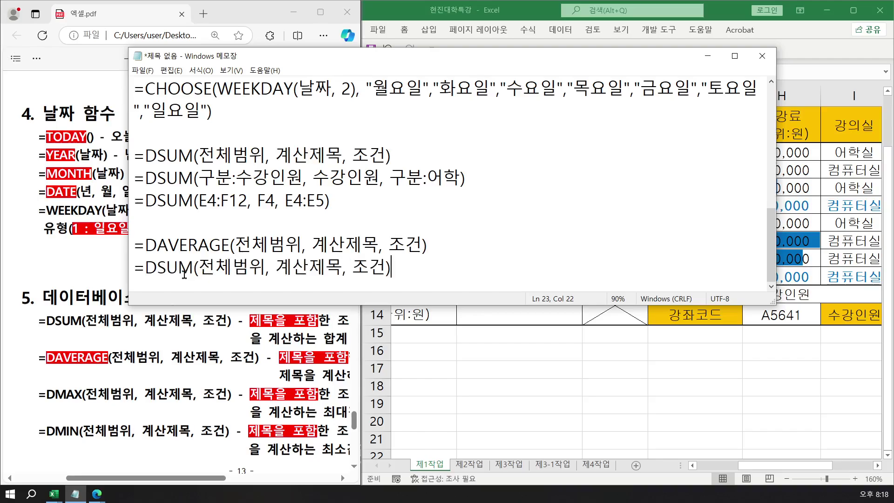
# - Replace the first argument 전체범위 in the last DSUM line with 구분:수강료
pyautogui.moveTo(198, 269); pyautogui.dragTo(258, 269)
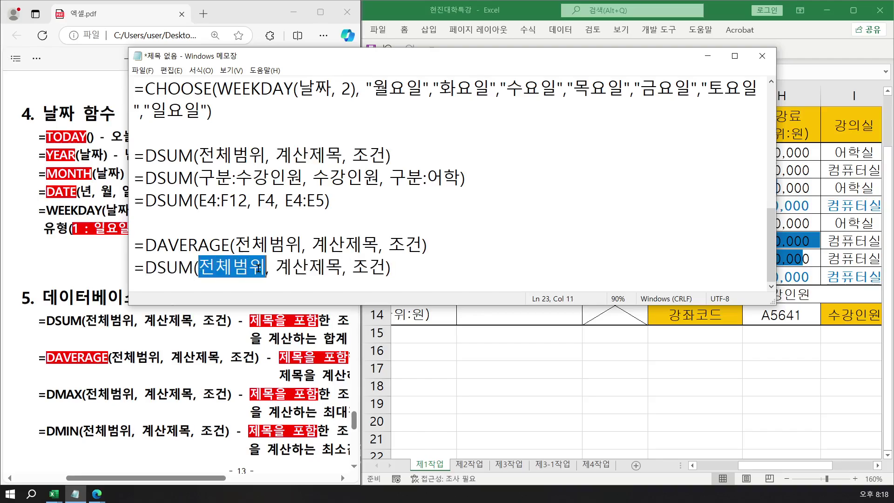
pyautogui.press('BackSpace')
pyautogui.write('RNQN')
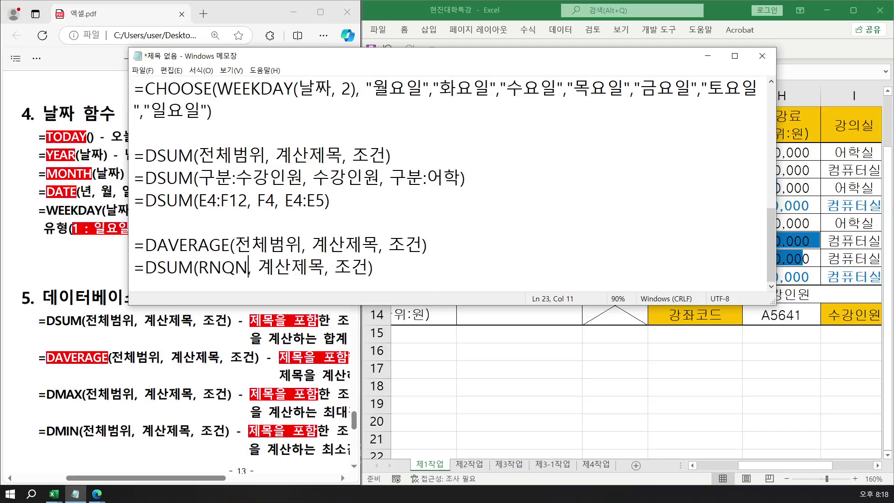
pyautogui.press('BackSpace')
pyautogui.press('BackSpace')
pyautogui.press('BackSpace')
pyautogui.press('BackSpace')
pyautogui.write('구분:')
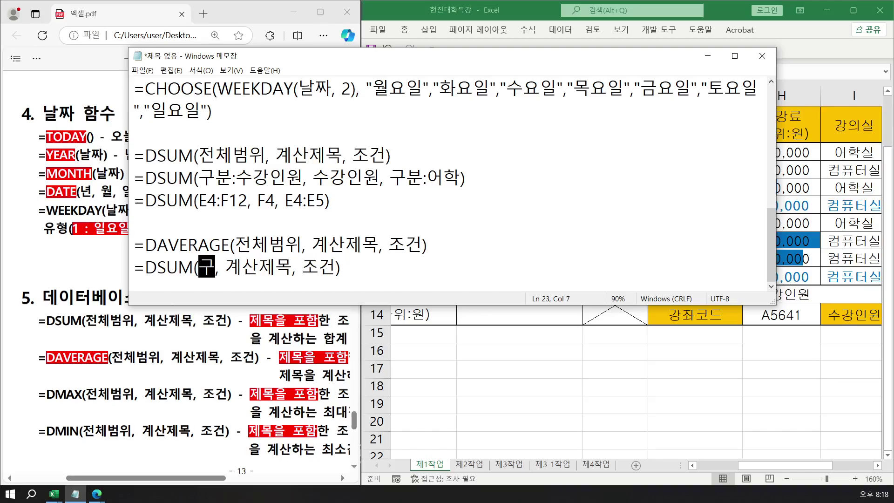
pyautogui.write('수강ㄹ료')
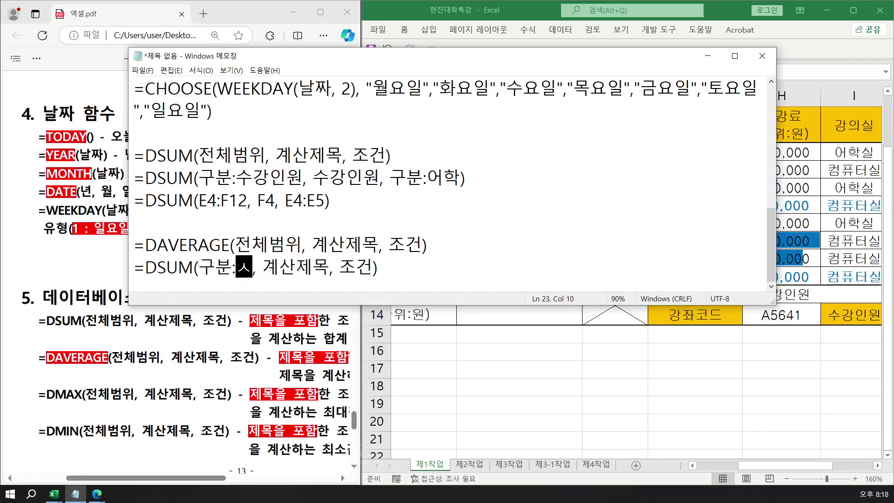
pyautogui.press('BackSpace')
pyautogui.press('BackSpace')
pyautogui.press('BackSpace')
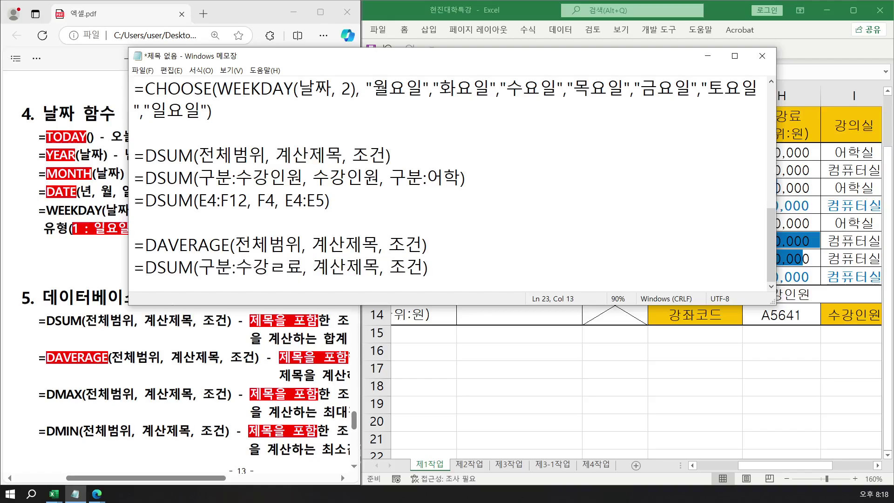
pyautogui.write('료')
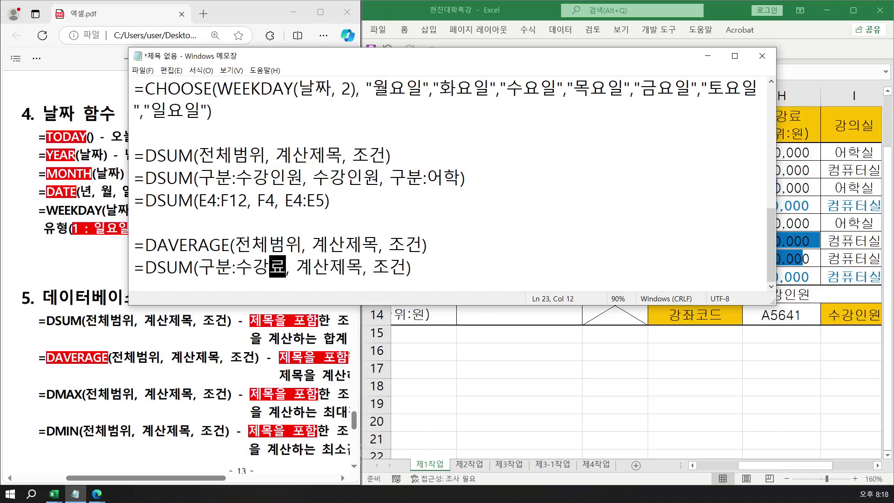
# - Replace the second argument 계산제목 in the last DSUM line with 수강료
pyautogui.press('Right')
pyautogui.press('Right')
pyautogui.press('Right')
pyautogui.press('Delete')
pyautogui.press('Delete')
pyautogui.press('Delete')
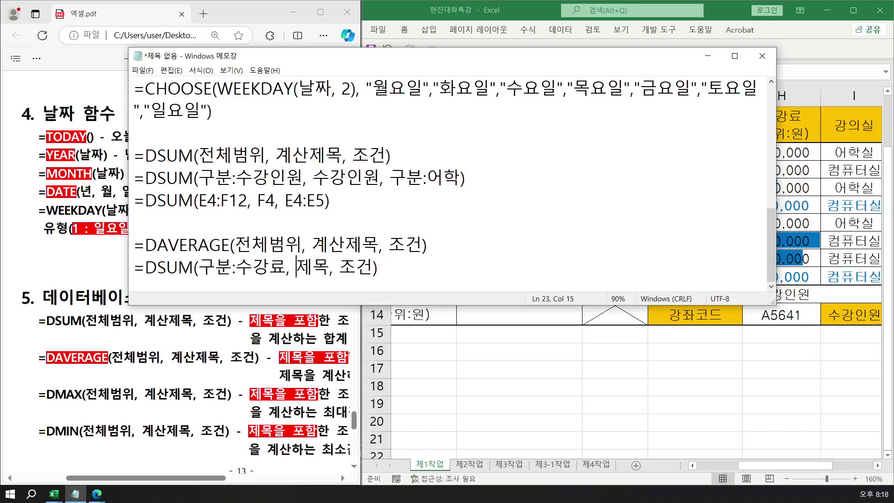
pyautogui.press('Delete')
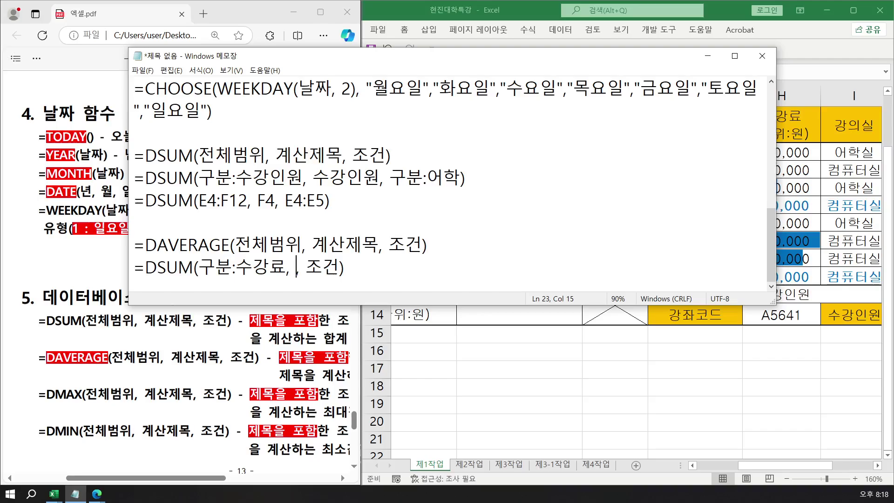
pyautogui.write('수강료')
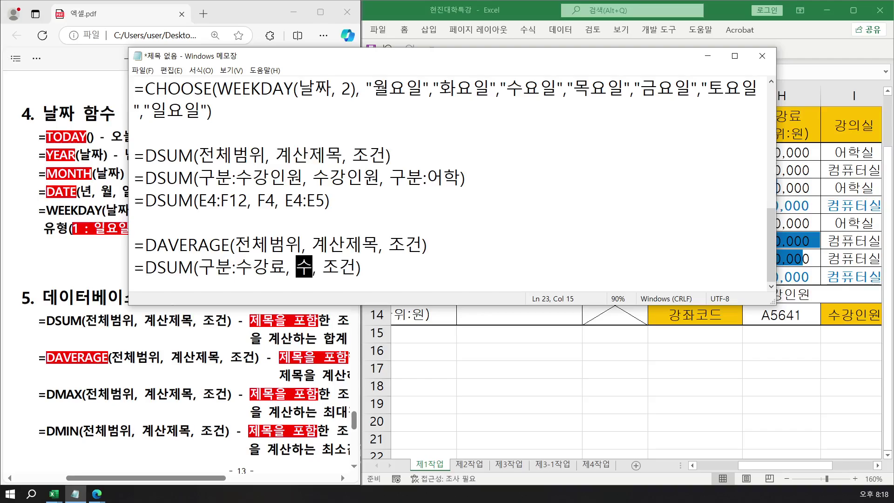
pyautogui.press('BackSpace')
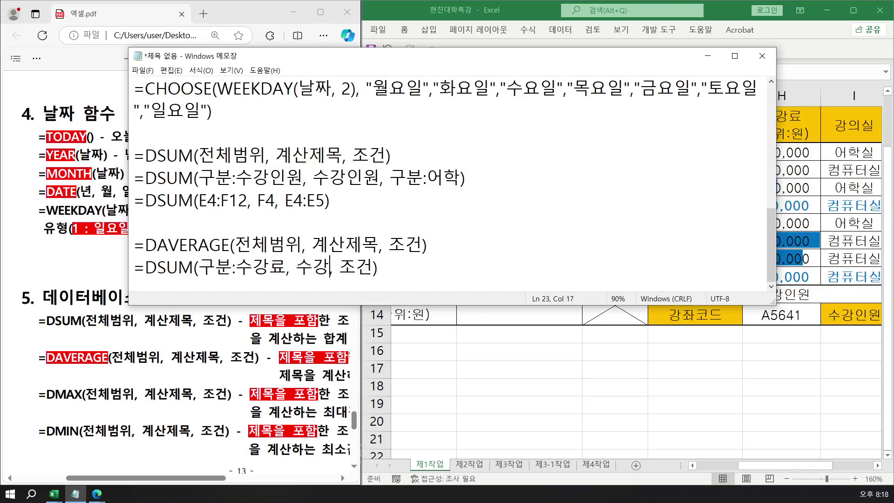
pyautogui.write('료')
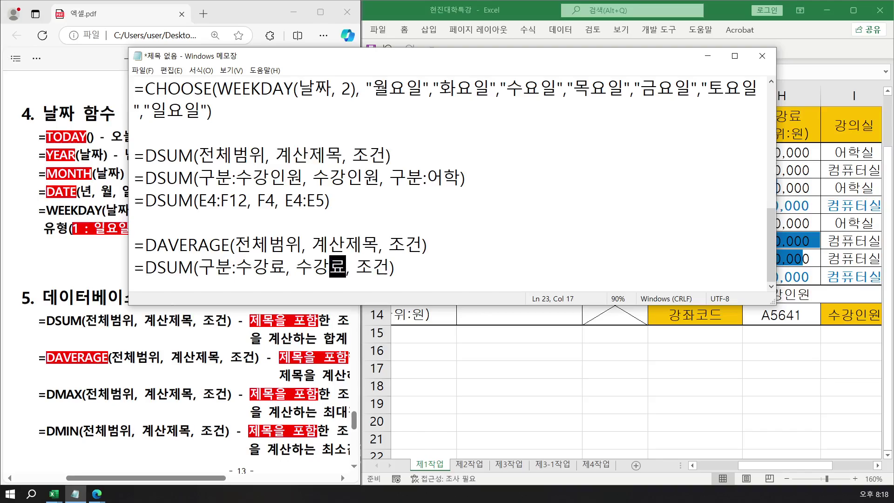
# - Replace the third argument 조건 in the last DSUM line with 구분:어학
pyautogui.press('Right')
pyautogui.press('Right')
pyautogui.press('Delete')
pyautogui.press('Delete')
pyautogui.write('구분')
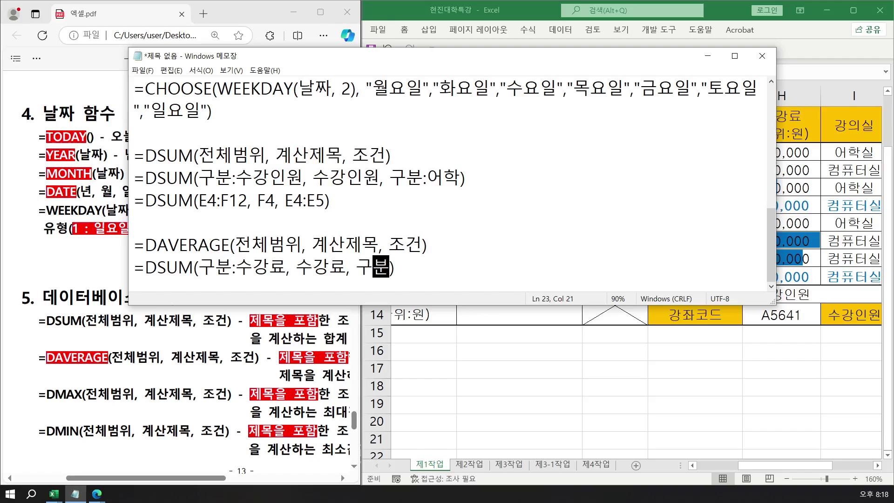
pyautogui.write(':어학')
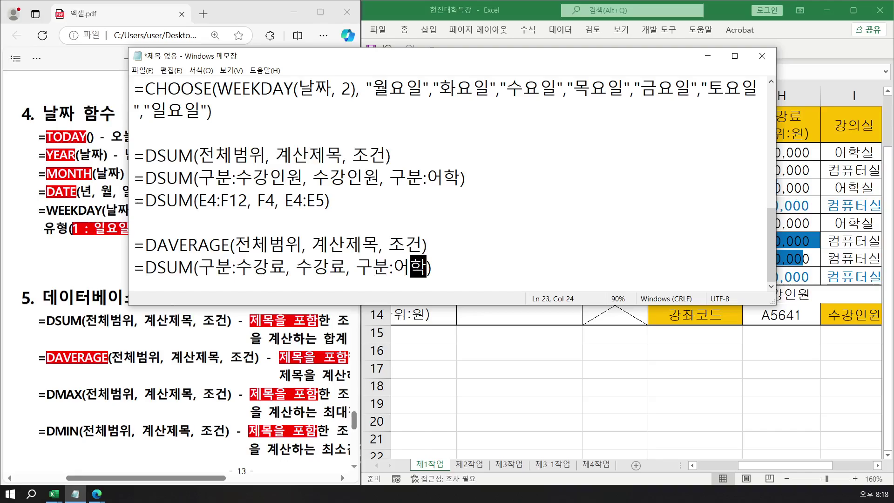
# - Add the line =DSUM(전체범위, 계산제목, 조건) below the 구분:수강료 example
pyautogui.press('End')
pyautogui.press('Return')
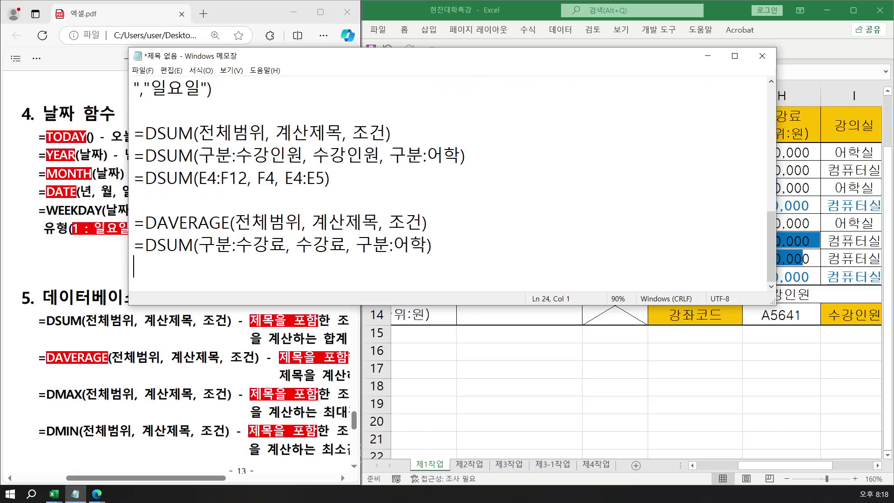
pyautogui.write('=DSUM(전체범위, 계산제목, 조건)')
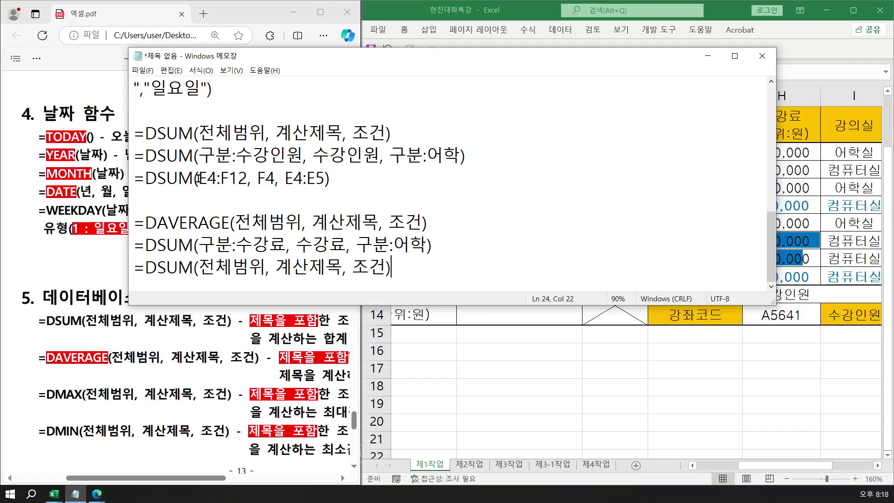
# - Replace the new line's arguments with E4:F12, F4, E4:E5 copied from the earlier DSUM example
pyautogui.moveTo(198, 178); pyautogui.dragTo(322, 181)
pyautogui.hotkey('ctrl', 'c')
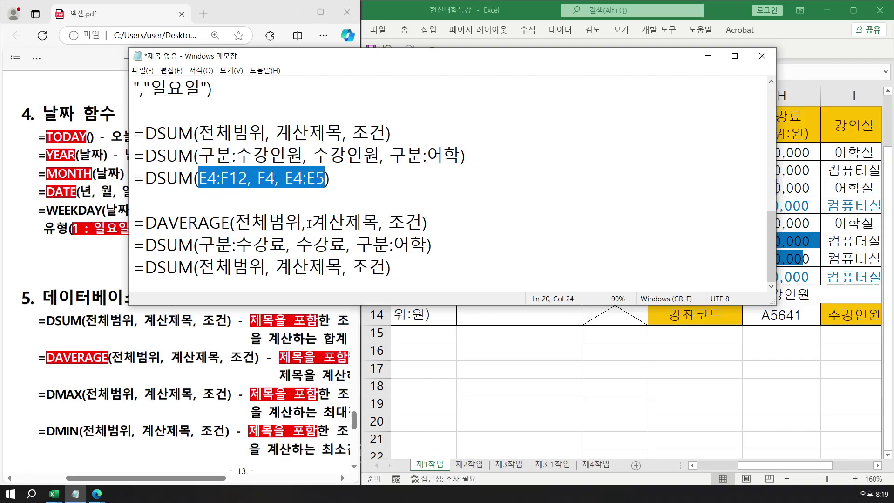
pyautogui.moveTo(199, 269); pyautogui.dragTo(382, 273)
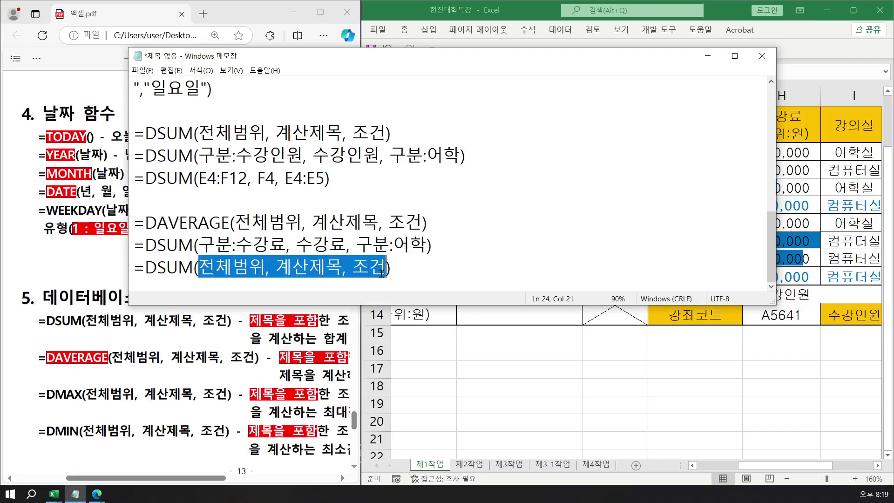
pyautogui.hotkey('ctrl', 'v')
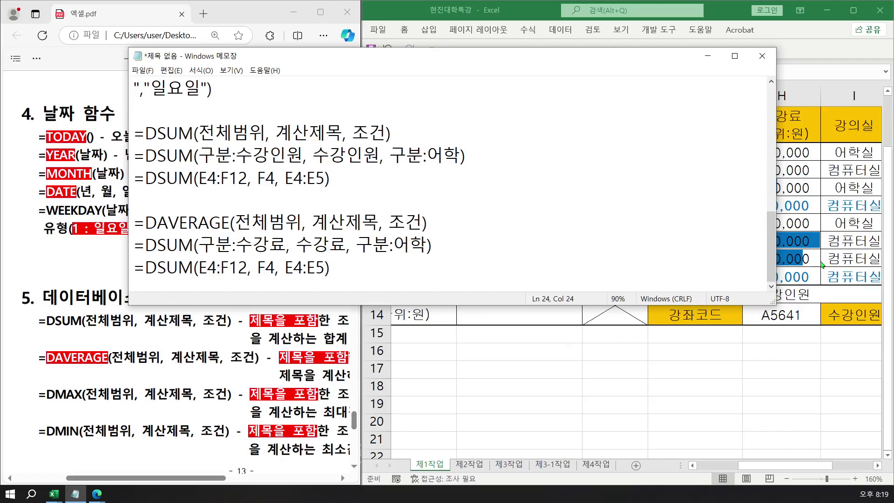
# - Check the 수강료 column in Excel, and change the full range in the last Notepad line to E4:H12
pyautogui.click(821, 233)
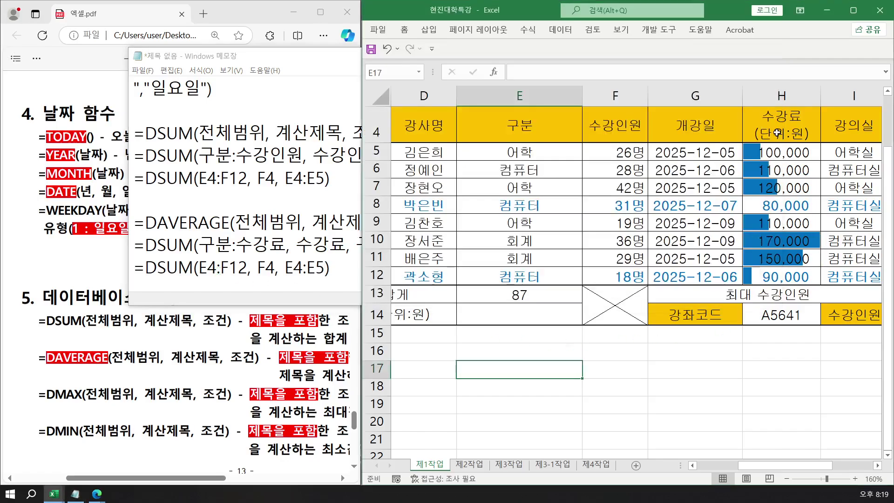
pyautogui.click(221, 269)
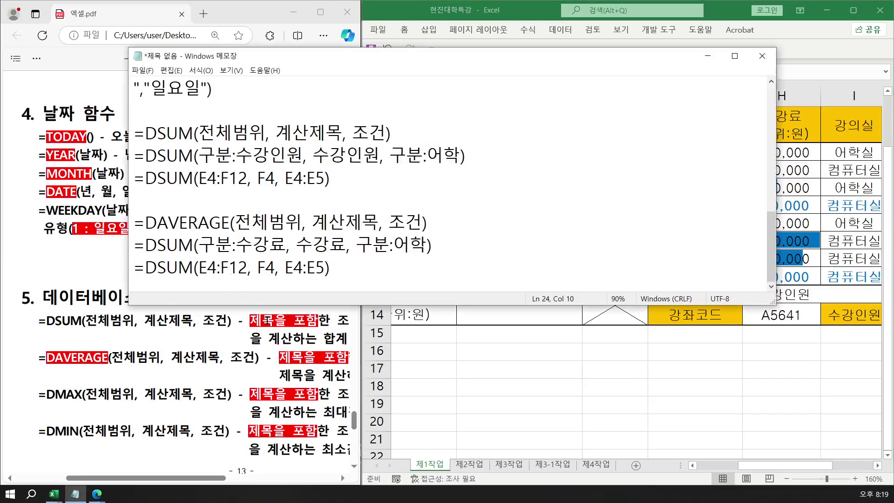
pyautogui.press('Delete')
pyautogui.write('ㅗ')
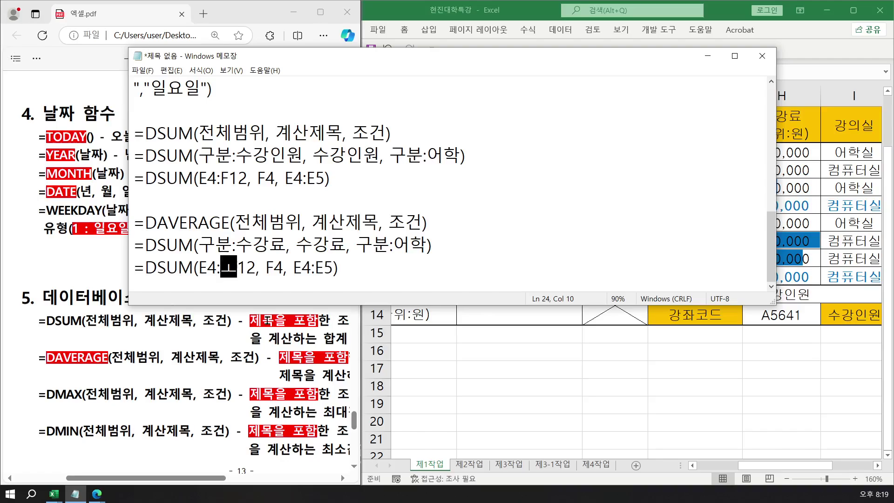
pyautogui.press('BackSpace')
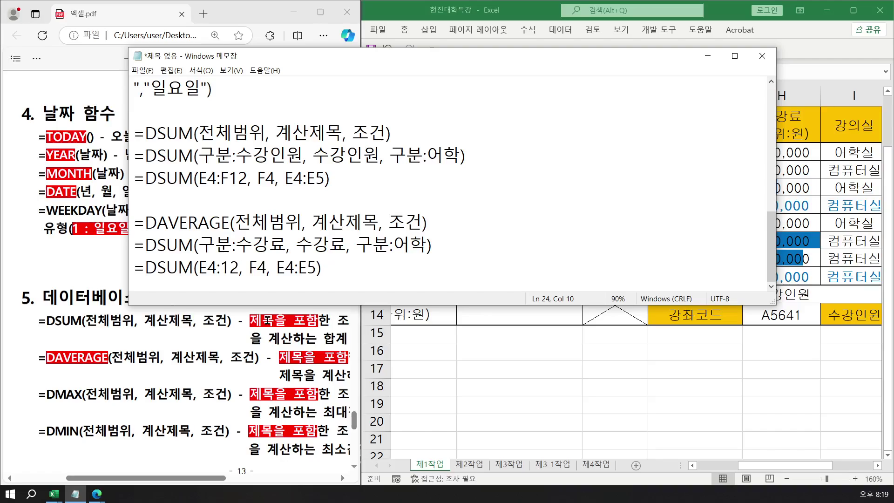
pyautogui.write('H')
# - Change the calculation heading reference in the last Notepad line to H4
pyautogui.press('Right')
pyautogui.press('Right')
pyautogui.press('Right')
pyautogui.press('Right')
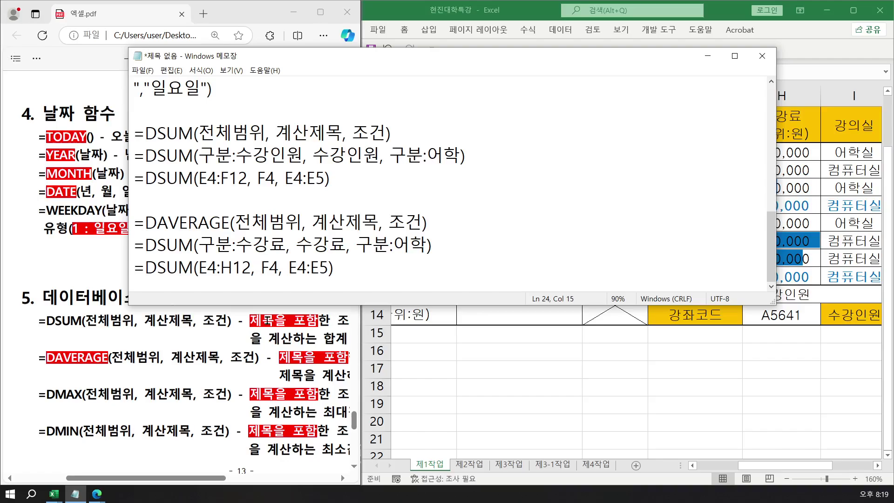
pyautogui.press('Delete')
pyautogui.press('Delete')
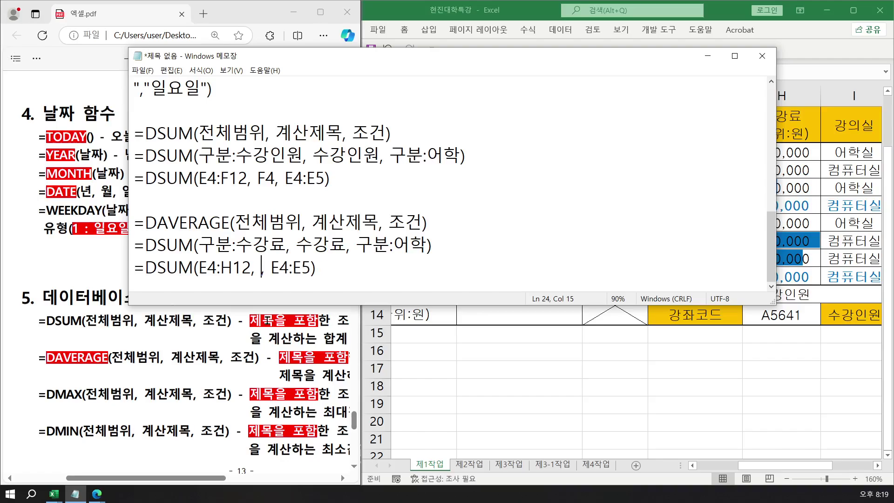
pyautogui.write('H4')
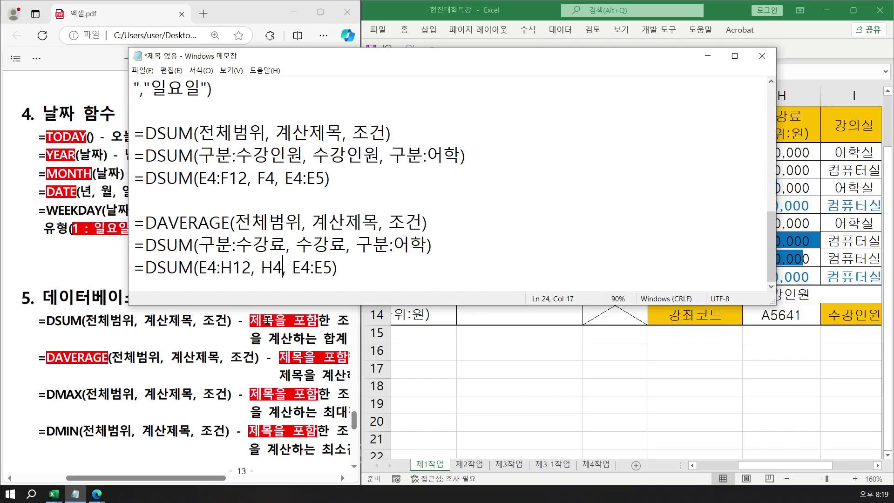
pyautogui.press('Right')
pyautogui.press('Right')
pyautogui.press('Right')
# - Change the function name to DAVERAGE in both example lines by copying AVERAGE from the syntax line over SUM
pyautogui.moveTo(158, 225); pyautogui.dragTo(228, 218)
pyautogui.hotkey('ctrl', 'c')
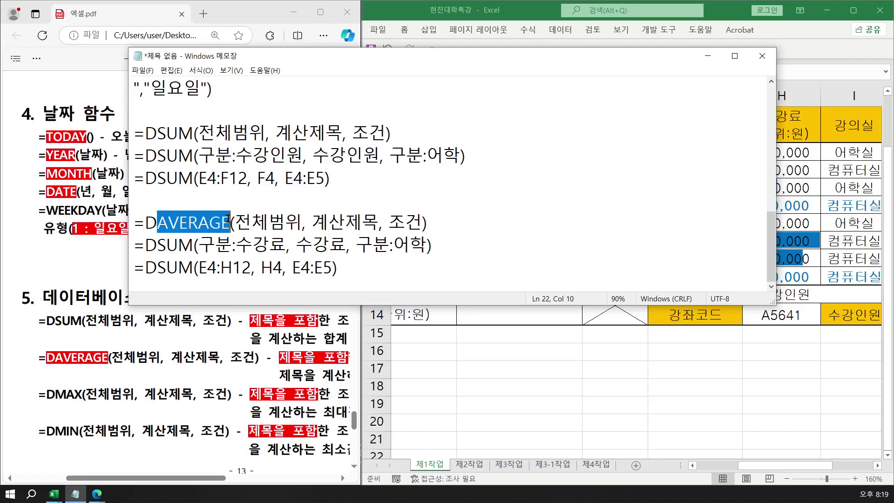
pyautogui.moveTo(157, 246); pyautogui.dragTo(192, 269)
pyautogui.hotkey('ctrl', 'v')
pyautogui.hotkey('ctrl', 'v')
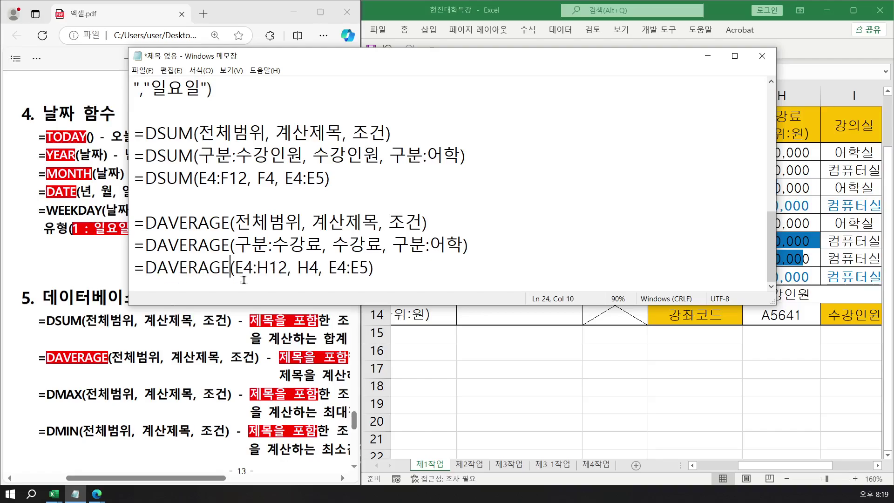
pyautogui.click(385, 272)
# - Switch to Excel and start a DAVERAGE formula in cell E14 for the 어학 courses' average tuition fee
pyautogui.click(466, 368)
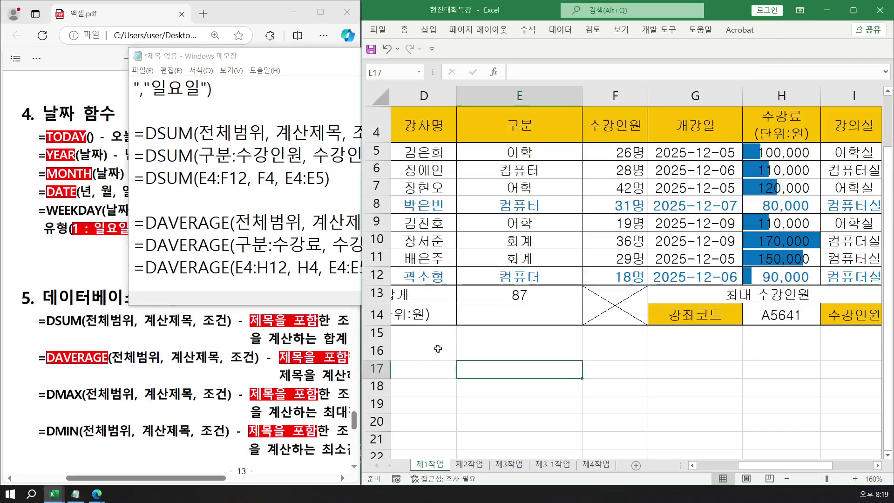
pyautogui.click(501, 316)
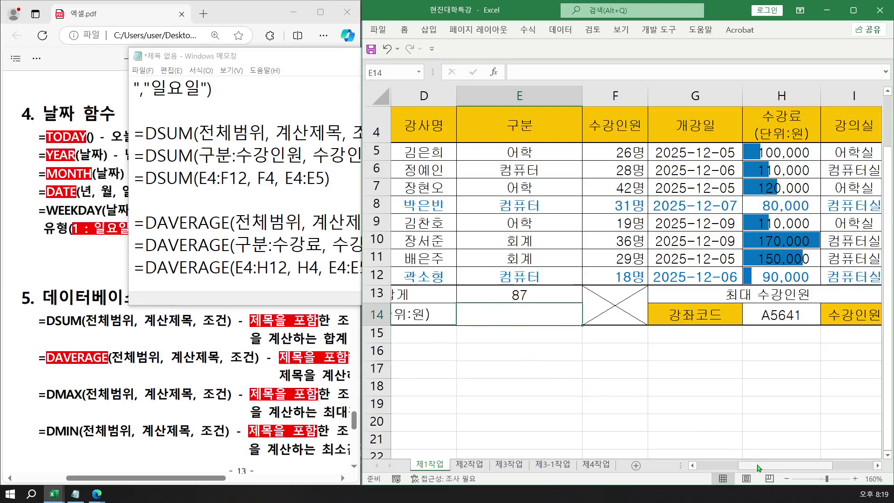
pyautogui.hscroll(-3, 757, 467)
pyautogui.hscroll(3, 749, 467)
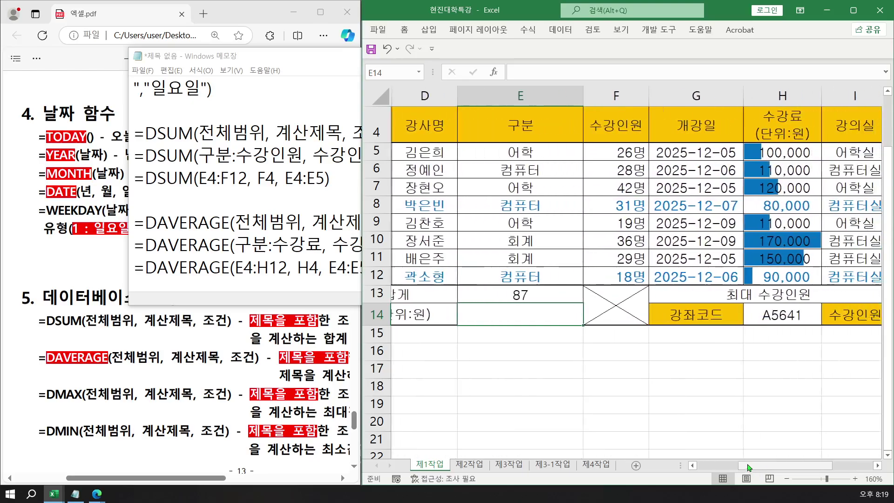
pyautogui.scroll(1, 642, 420)
pyautogui.scroll(-1, 650, 429)
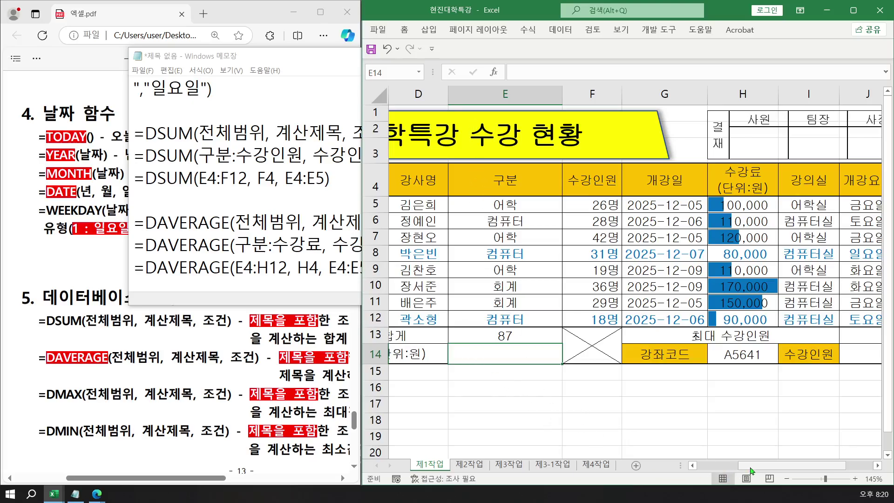
pyautogui.moveTo(751, 472); pyautogui.dragTo(737, 472)
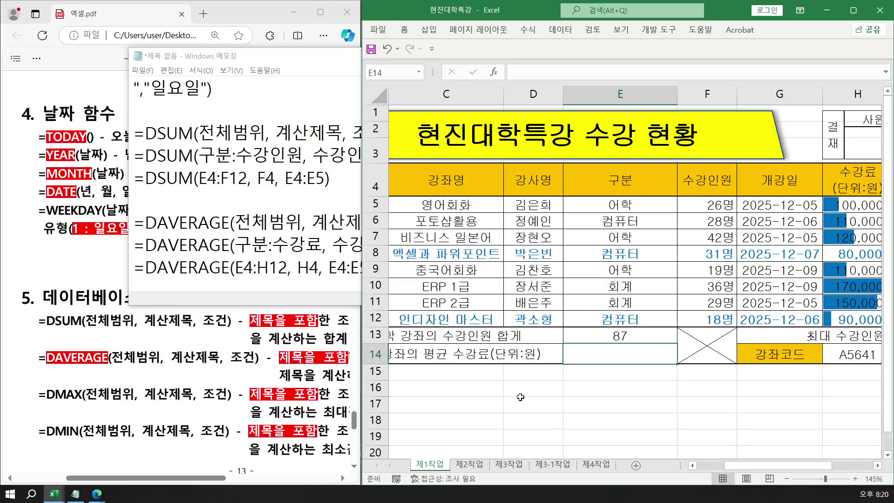
pyautogui.keyDown('ctrl'); pyautogui.scroll(-1, 520, 396); pyautogui.keyUp('ctrl')
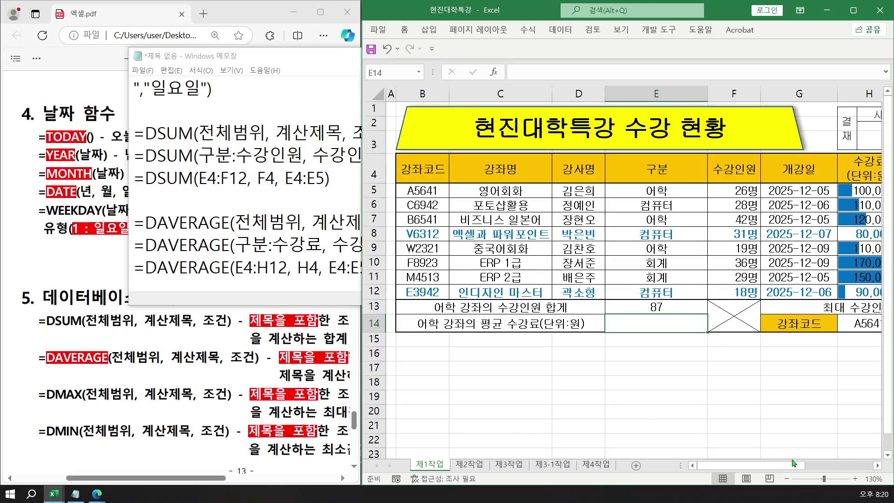
pyautogui.click(877, 465)
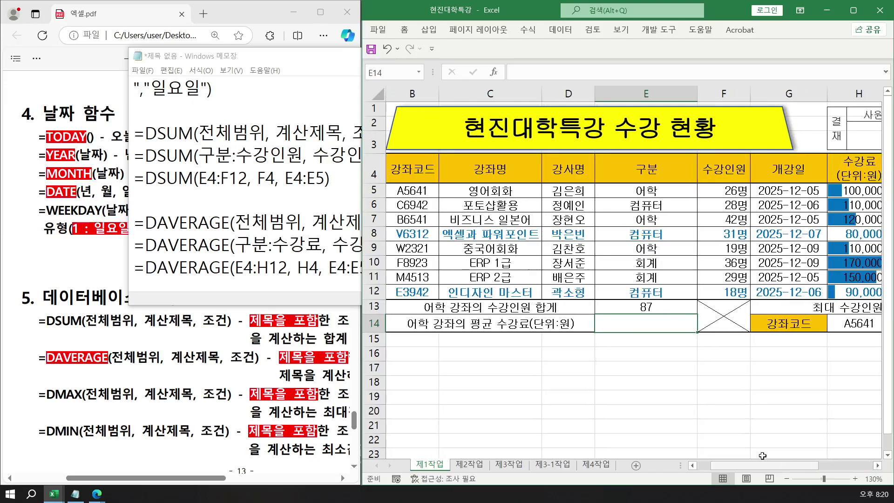
pyautogui.write('=')
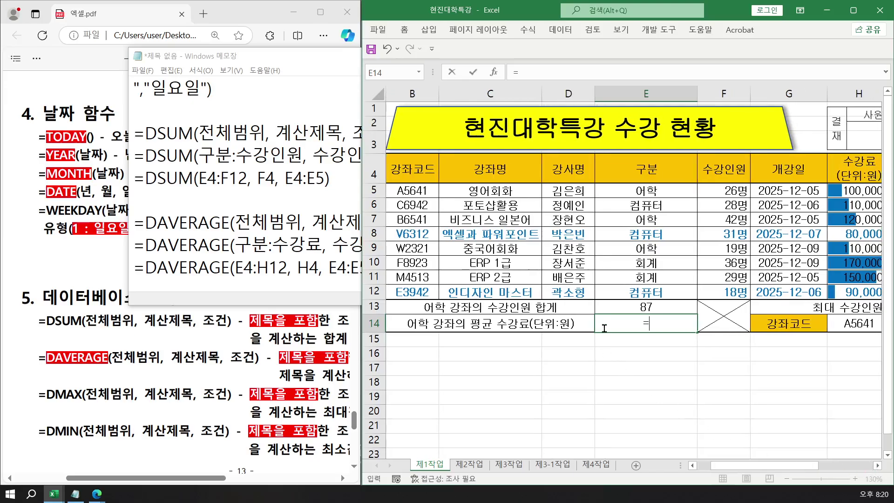
pyautogui.write('D')
pyautogui.press('BackSpace')
pyautogui.write('DA')
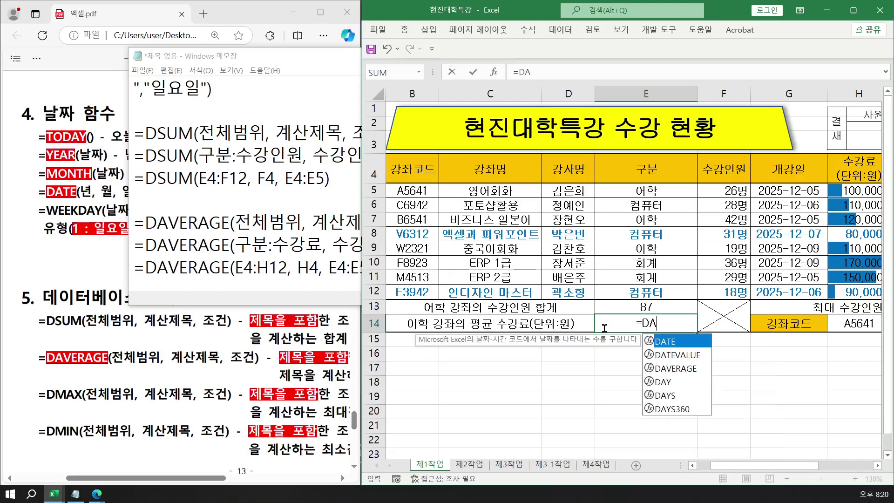
pyautogui.press('Down')
pyautogui.press('Down')
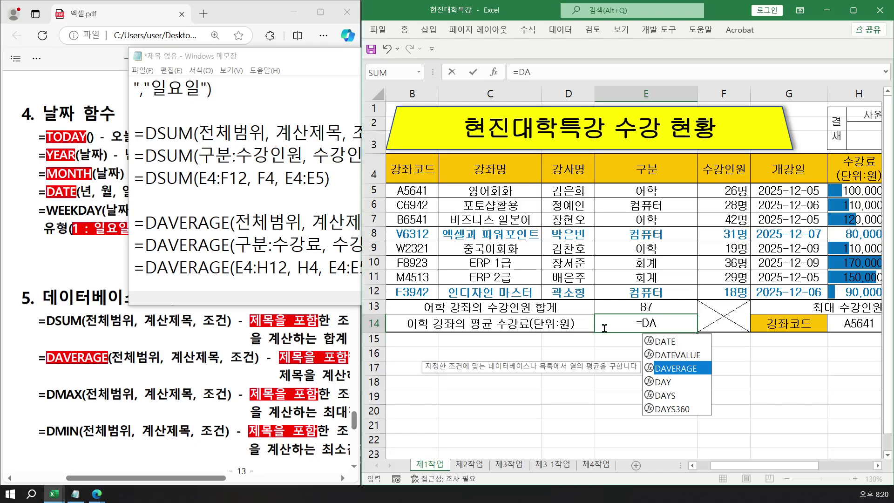
pyautogui.press('Tab')
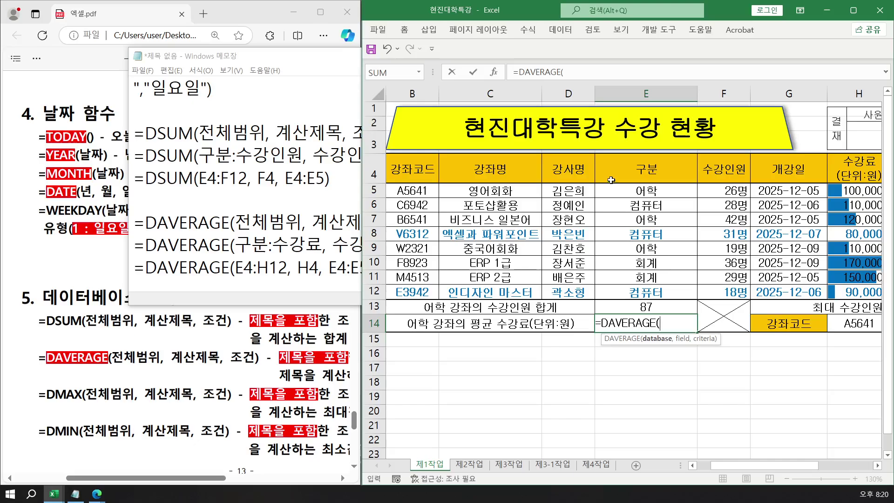
# - Complete the DAVERAGE formula with full range E4:H12, calculation heading H4 and criteria E4:E5
pyautogui.moveTo(611, 176); pyautogui.dragTo(848, 292)
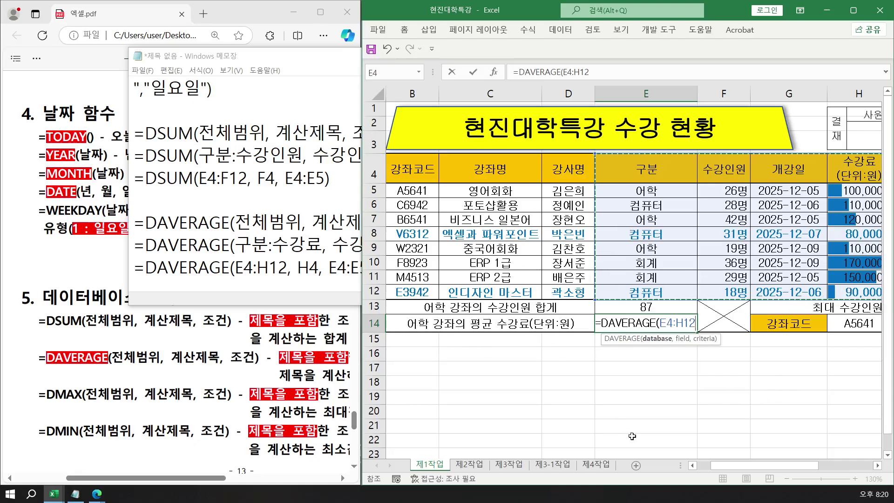
pyautogui.click(877, 466)
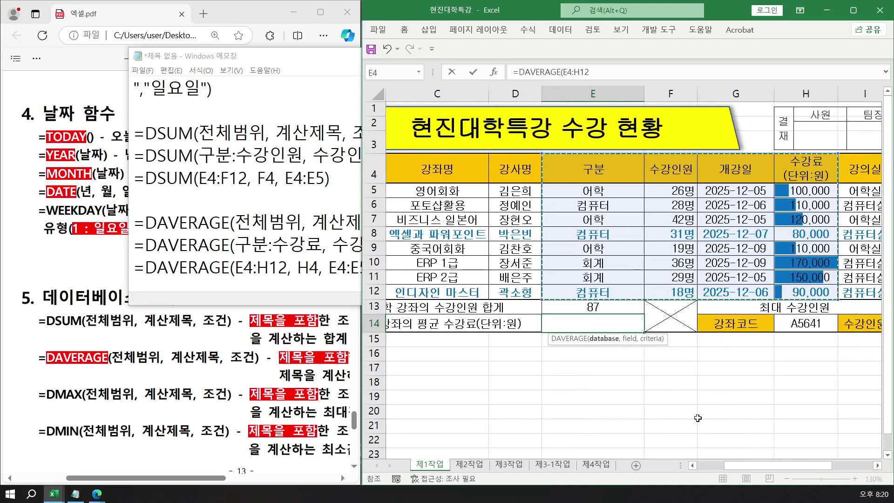
pyautogui.write(',')
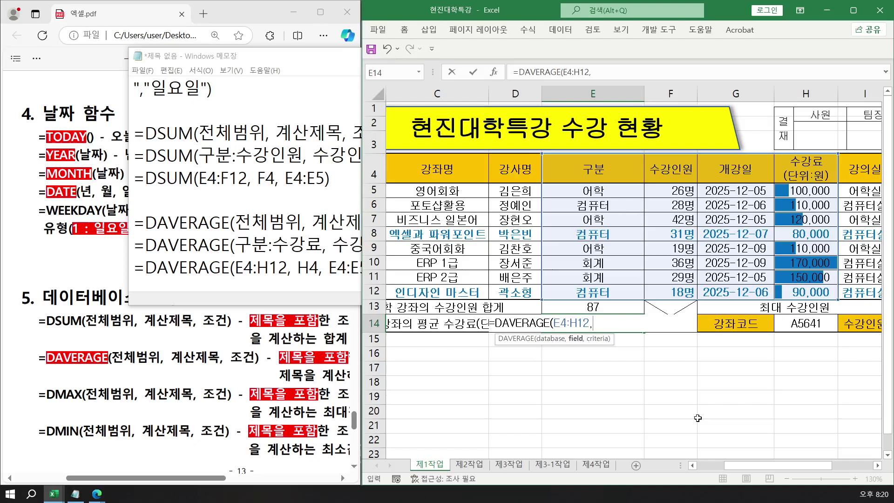
pyautogui.click(787, 170)
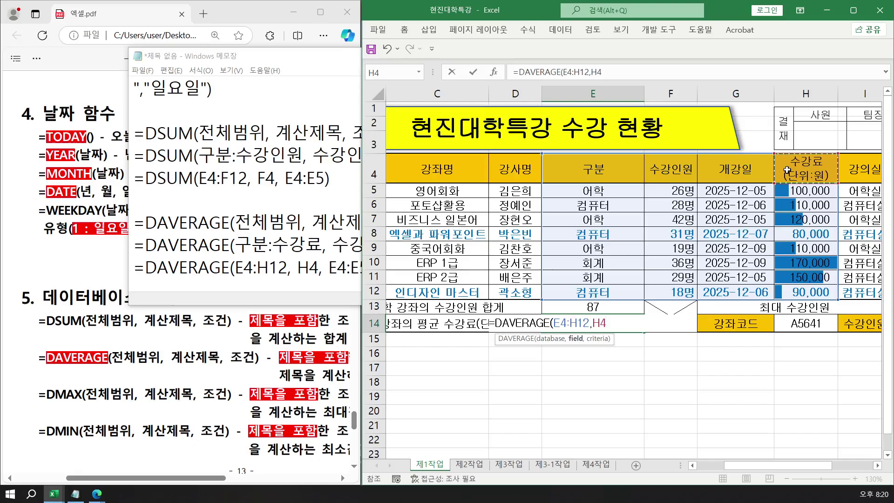
pyautogui.write(',')
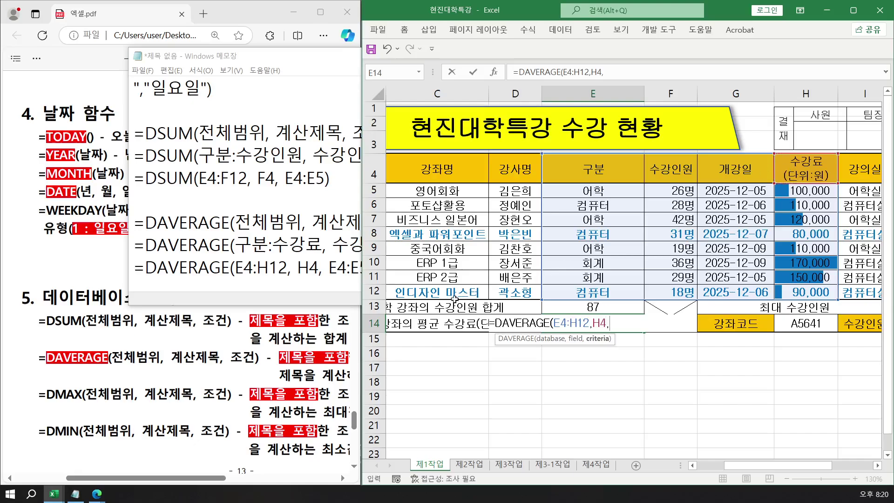
pyautogui.moveTo(551, 179); pyautogui.dragTo(558, 194)
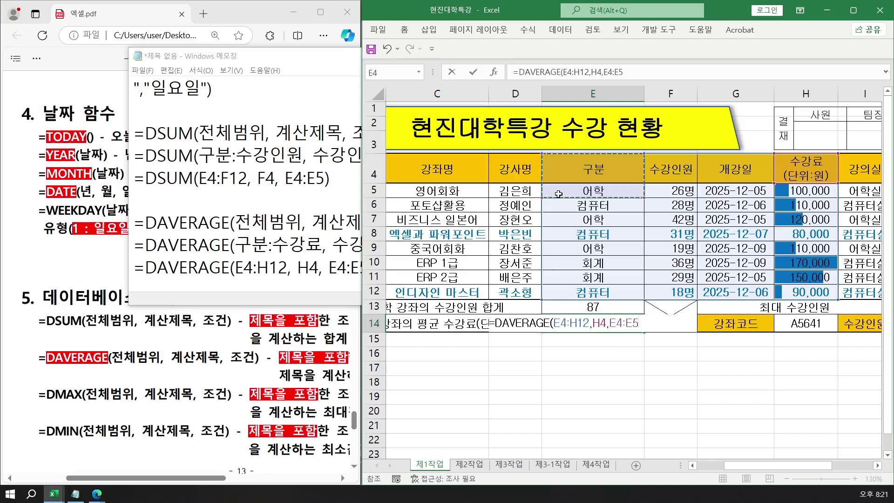
pyautogui.press('Return')
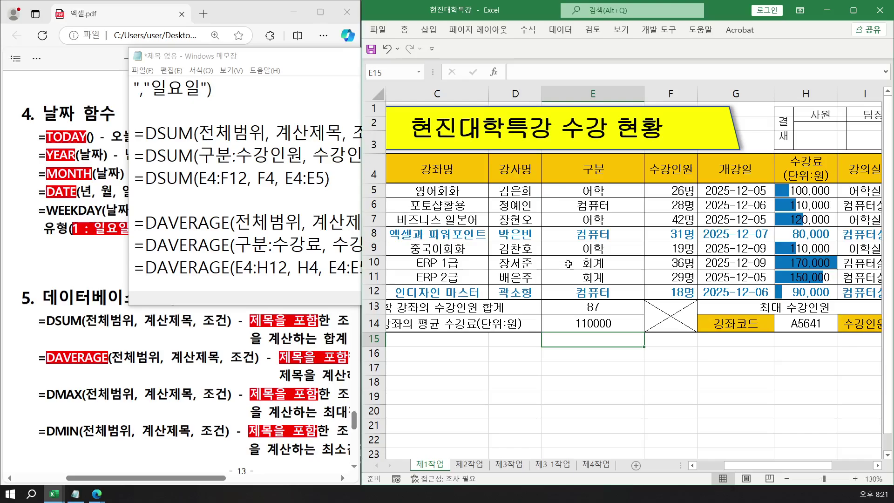
# - Reopen the formula in cell E14 to review its range, field and criteria arguments, leaving it as entered
pyautogui.scroll(2, 569, 265)
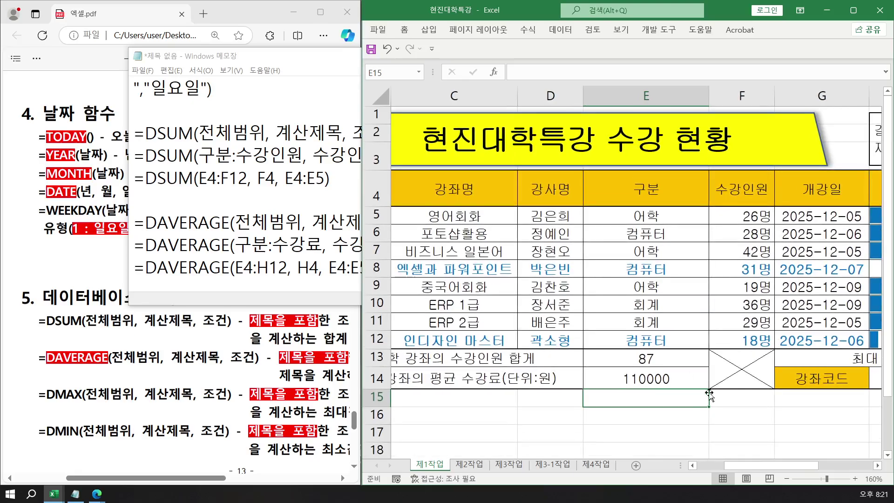
pyautogui.click(877, 465)
pyautogui.click(877, 465)
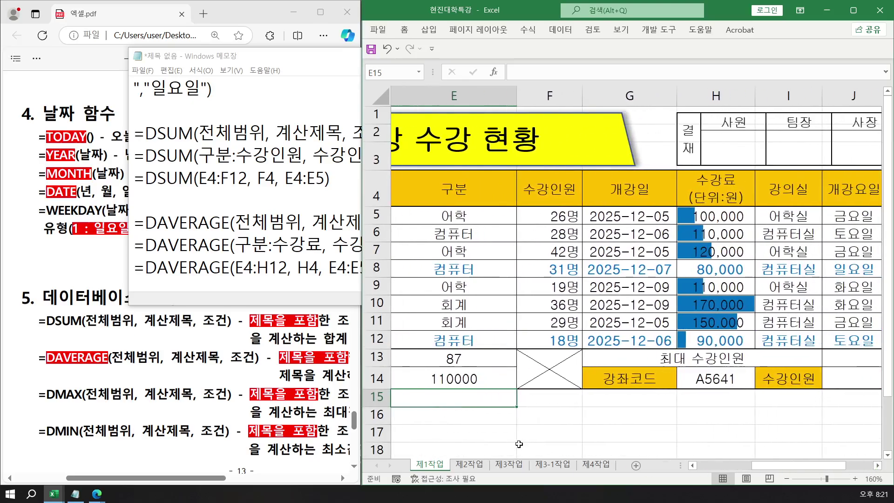
pyautogui.click(692, 466)
pyautogui.scroll(-1, 631, 454)
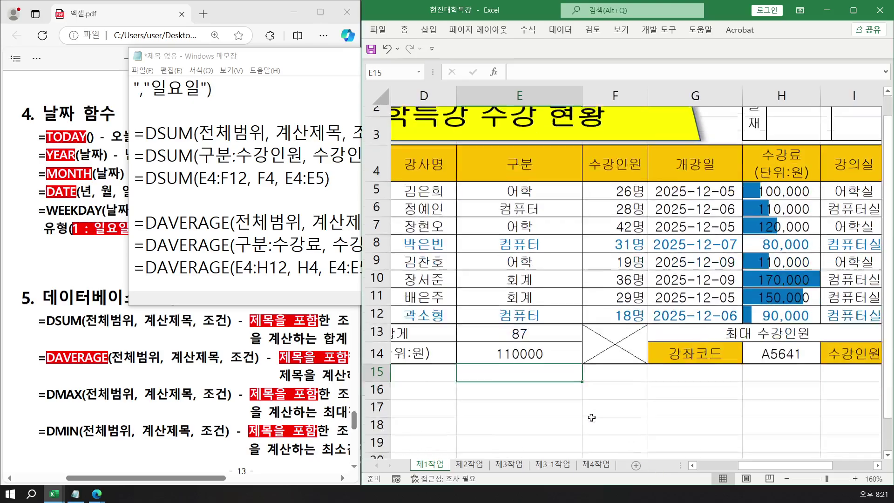
pyautogui.doubleClick(507, 309)
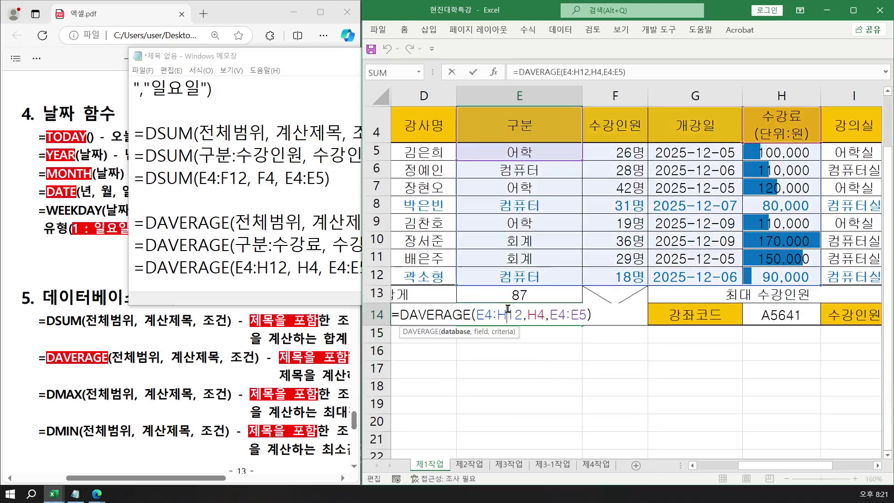
pyautogui.click(598, 314)
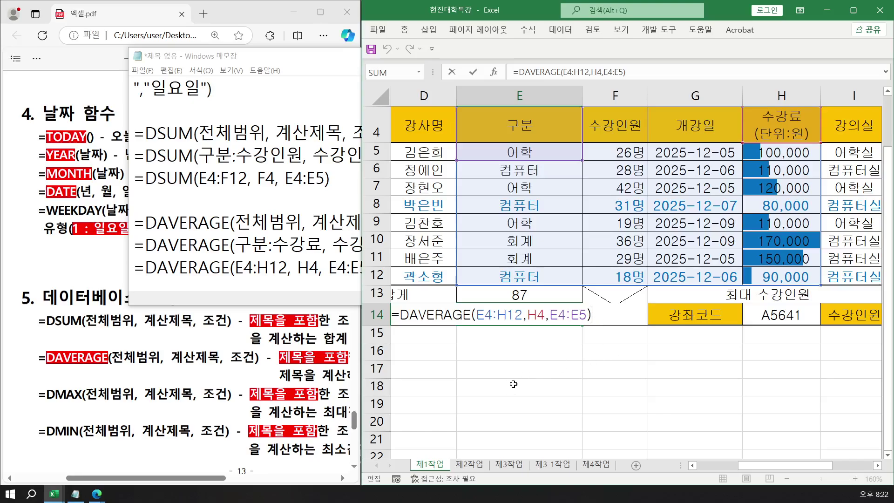
pyautogui.press('Return')
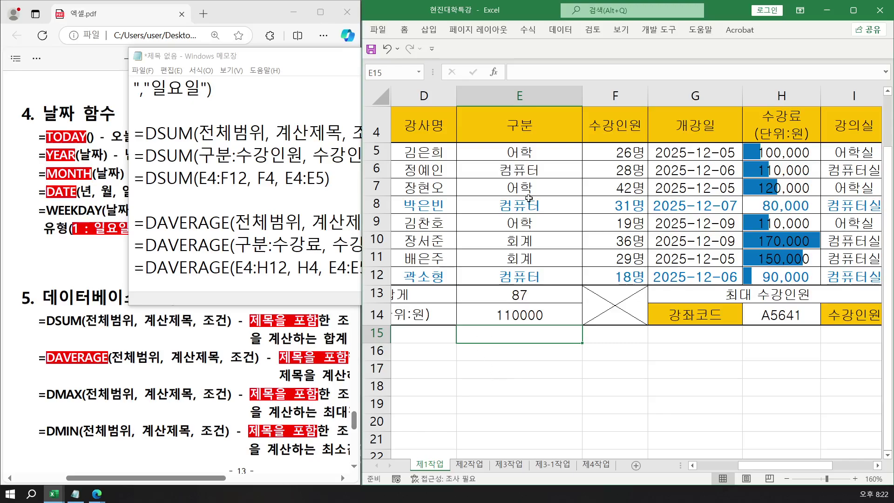
# - Autofit the width of the 구분 column (E) to its contents
pyautogui.scroll(1, 573, 241)
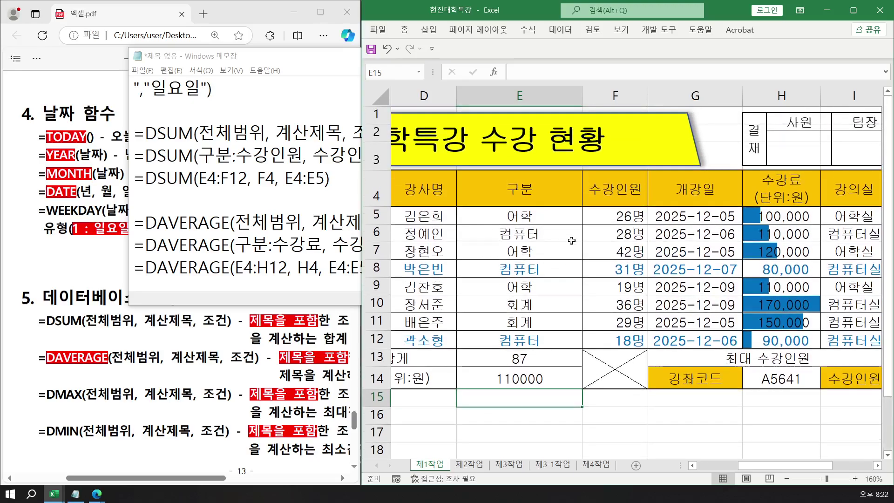
pyautogui.doubleClick(582, 95)
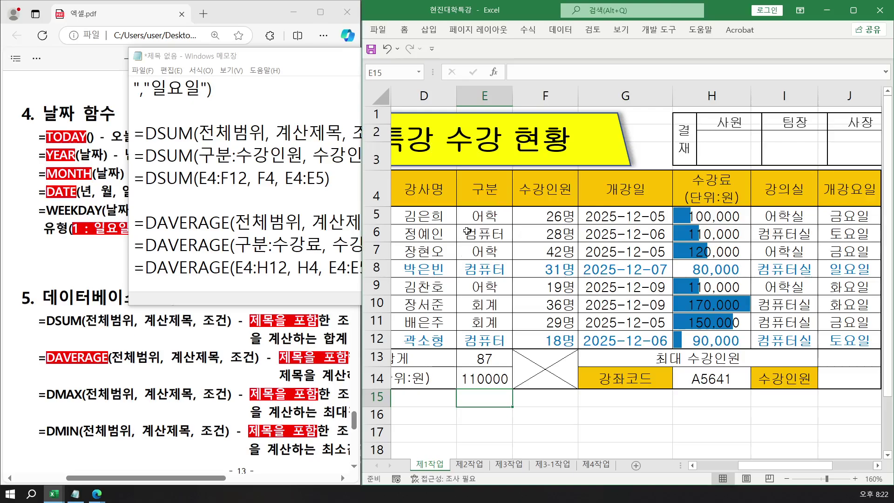
# - Switch to the 엑셀.pdf notes and examine the 통계 함수 section, including the LARGE, SMALL, COUNTIF and RANK.EQ syntax
pyautogui.click(236, 267)
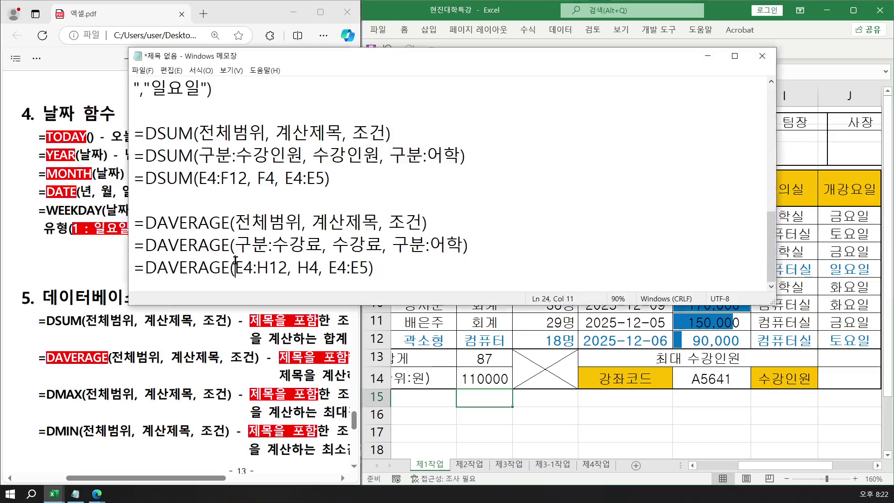
pyautogui.click(183, 332)
pyautogui.scroll(6, 184, 332)
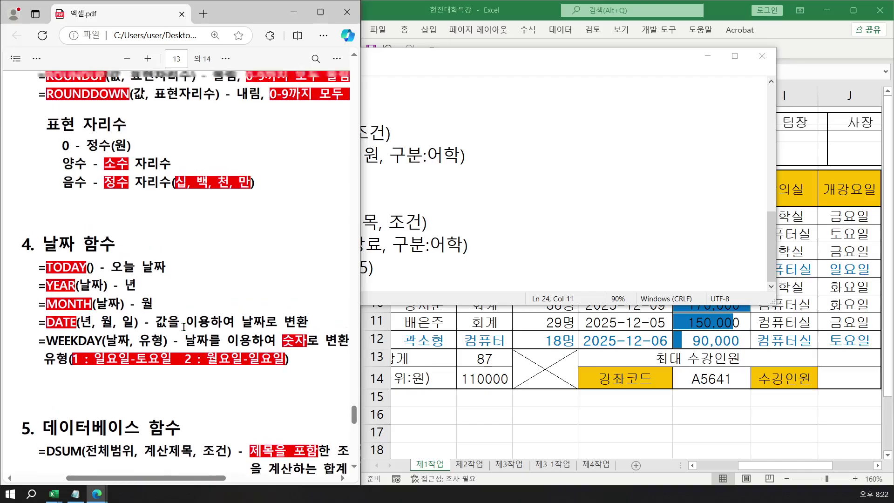
pyautogui.scroll(10, 185, 331)
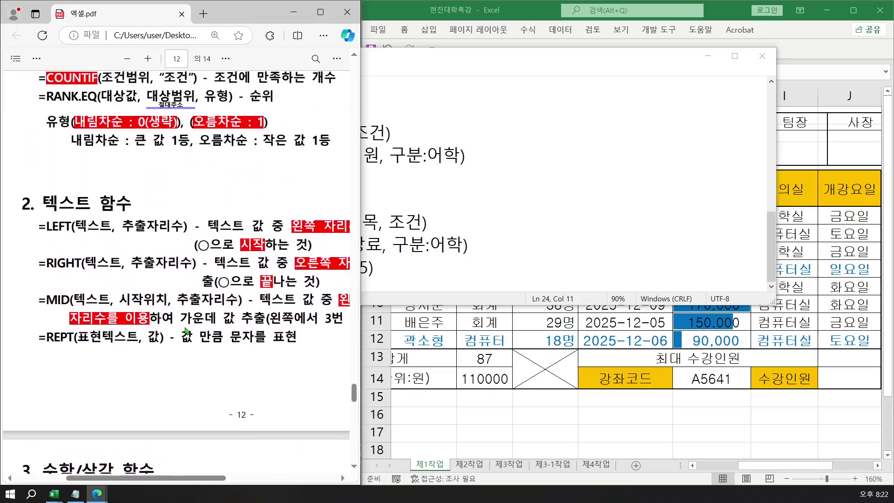
pyautogui.scroll(3, 185, 331)
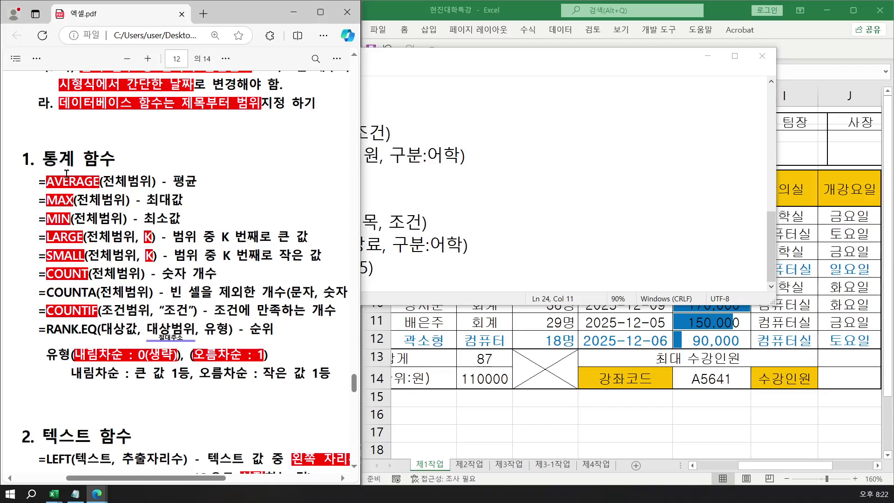
pyautogui.moveTo(48, 312); pyautogui.dragTo(272, 381)
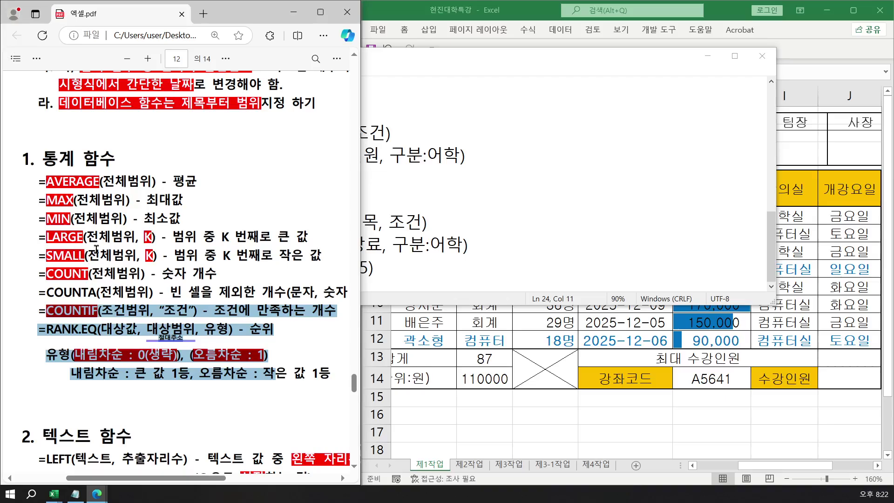
pyautogui.moveTo(123, 237); pyautogui.dragTo(163, 260)
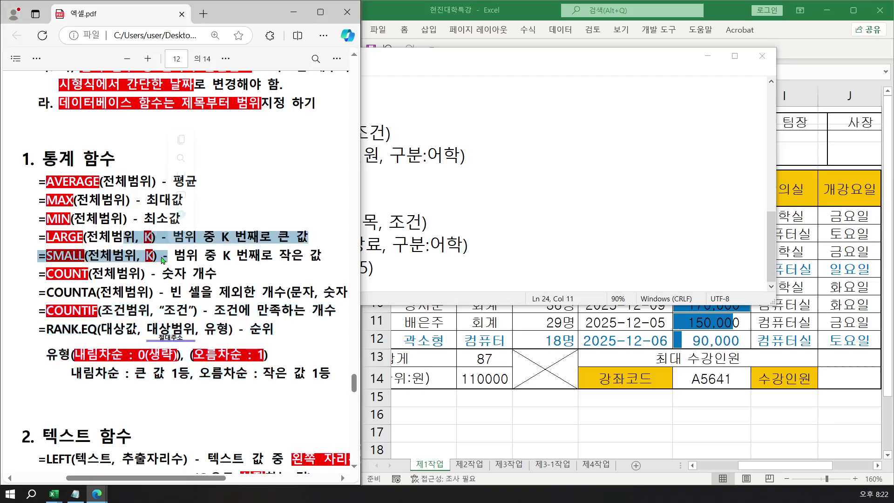
pyautogui.click(160, 256)
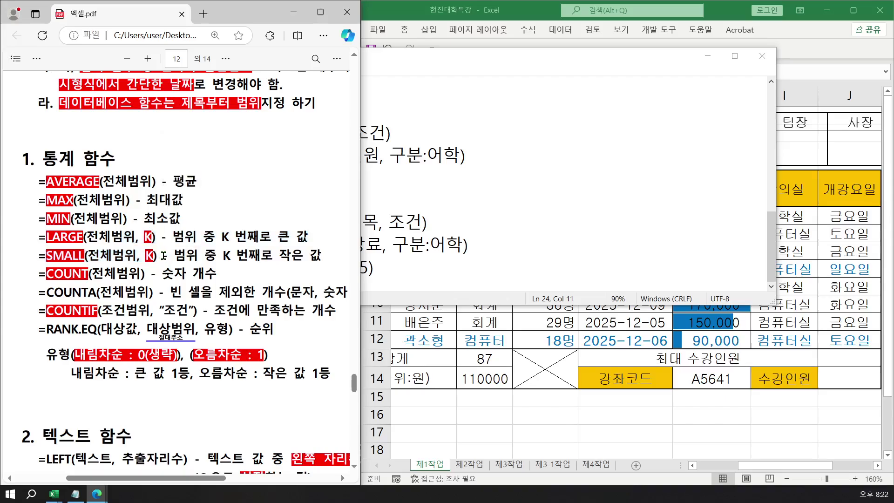
# - Switch to the 현진대학특강 workbook and select the result cell J13 for 최대 수강인원
pyautogui.click(576, 376)
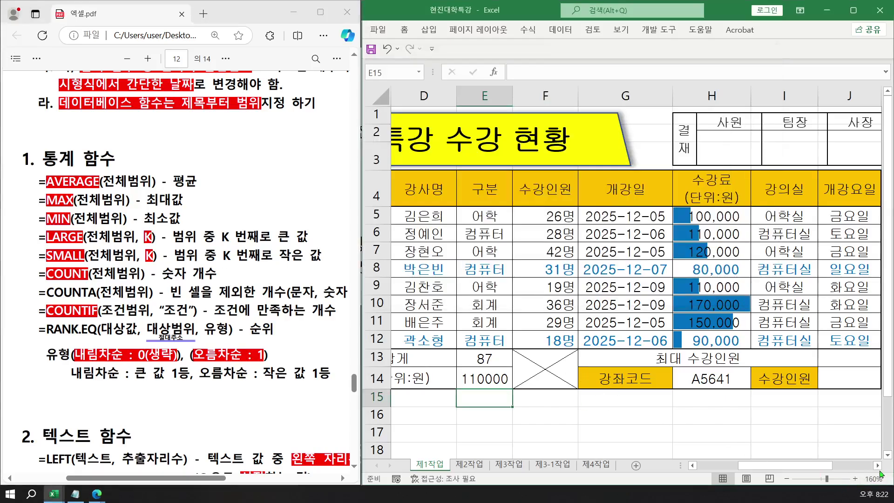
pyautogui.click(878, 465)
pyautogui.click(878, 466)
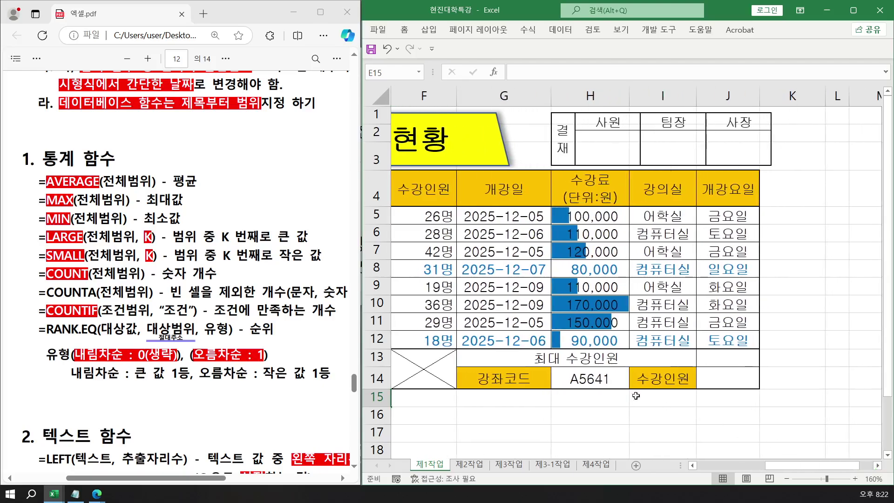
pyautogui.click(692, 467)
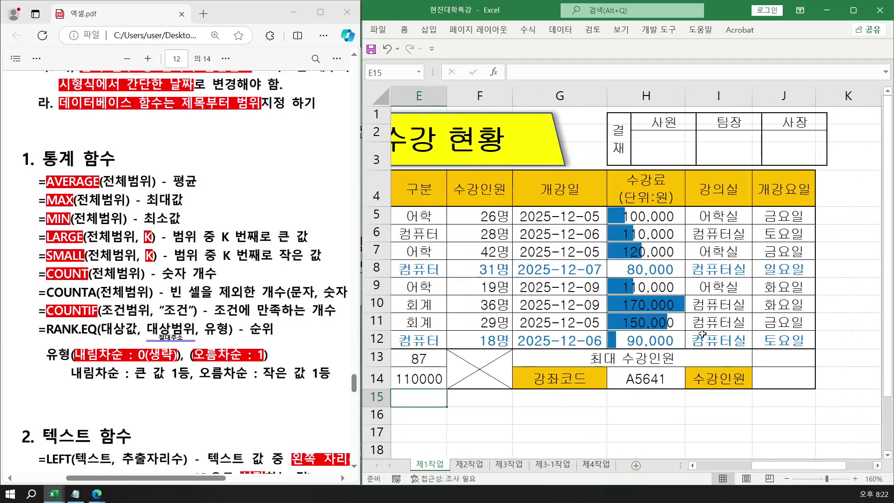
pyautogui.scroll(1, 669, 364)
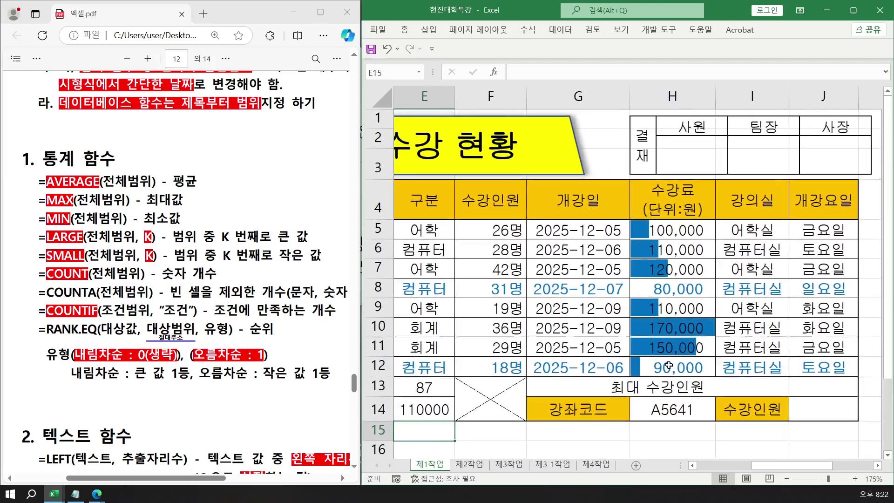
pyautogui.click(832, 393)
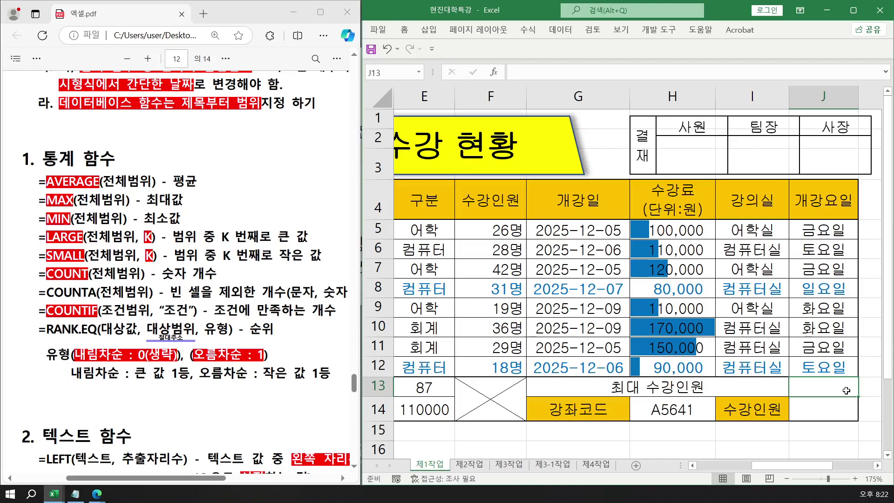
# - Switch to the Notepad notes and add blank lines below the last DAVERAGE example
pyautogui.click(72, 497)
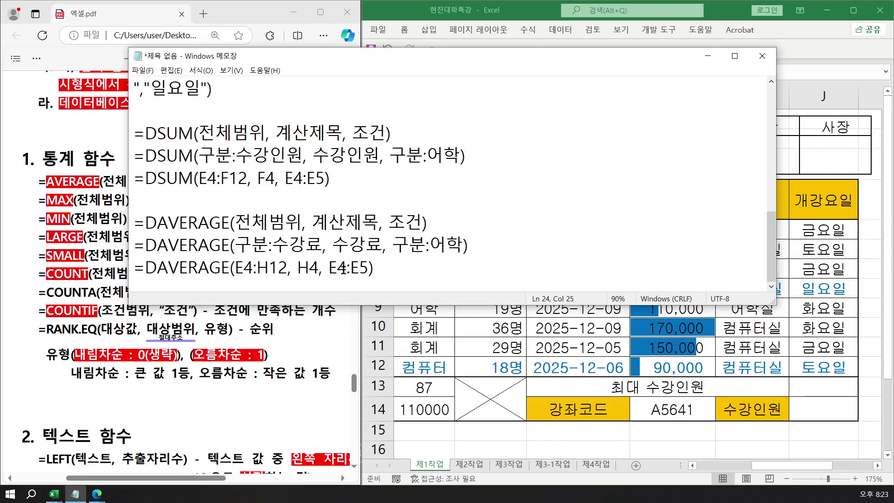
pyautogui.click(385, 269)
pyautogui.press('Return')
pyautogui.press('Return')
pyautogui.press('Return')
pyautogui.press('Return')
pyautogui.press('Return')
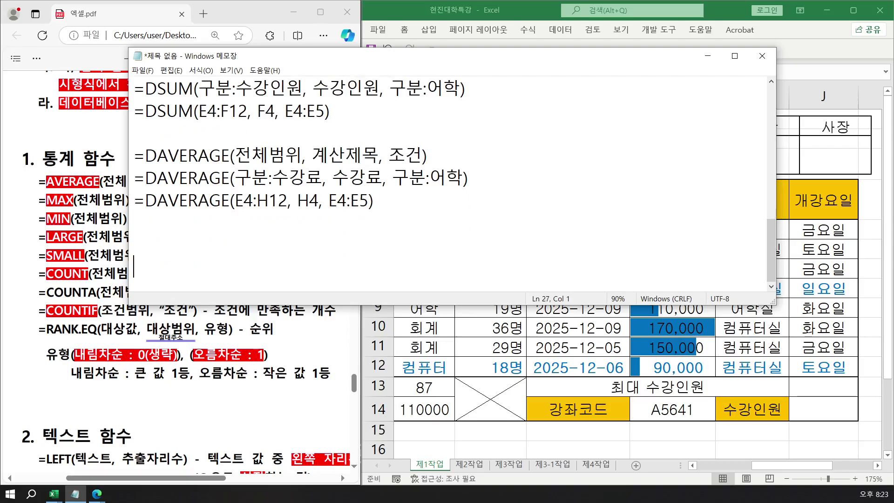
pyautogui.press('Up')
pyautogui.press('Up')
pyautogui.press('Up')
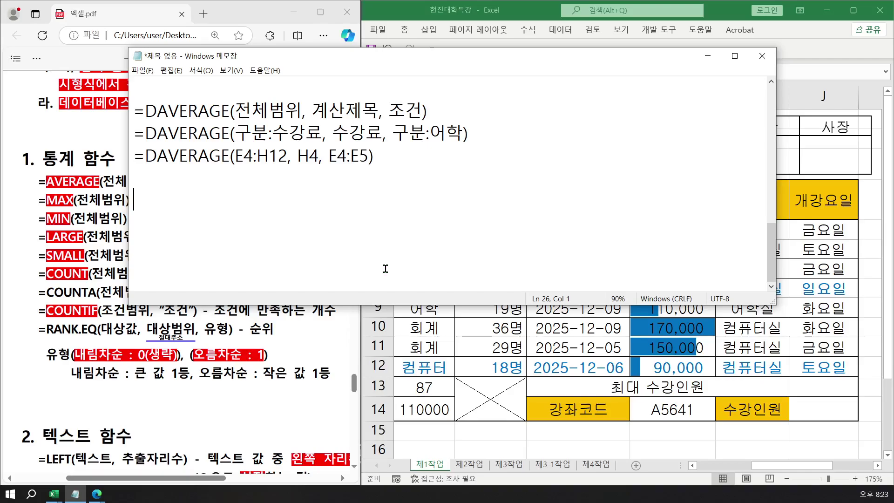
# - Write the MAX syntax line =MAX(전체범위) below the DAVERAGE notes
pyautogui.write('=')
pyautogui.write('ㅡㅁ')
pyautogui.press('BackSpace')
pyautogui.press('BackSpace')
pyautogui.write(',')
pyautogui.press('BackSpace')
pyautogui.write('MAX')
pyautogui.write('(ㅈ')
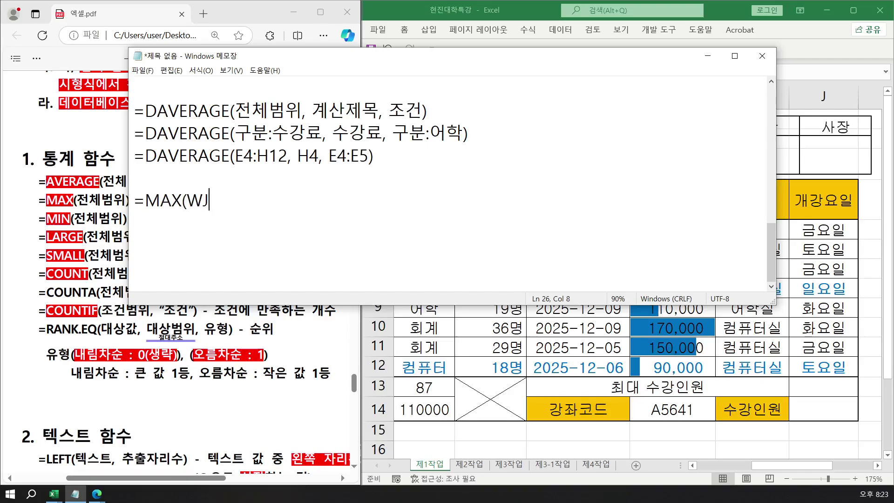
pyautogui.press('BackSpace')
pyautogui.write('전')
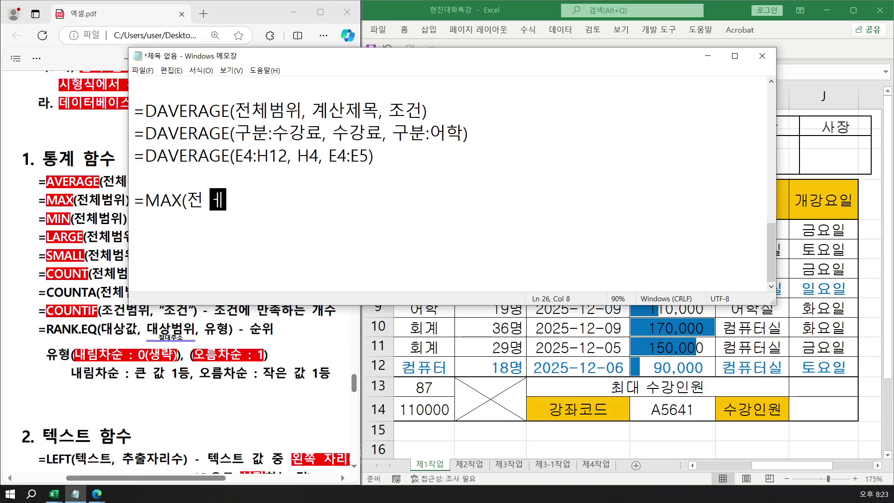
pyautogui.write('체범')
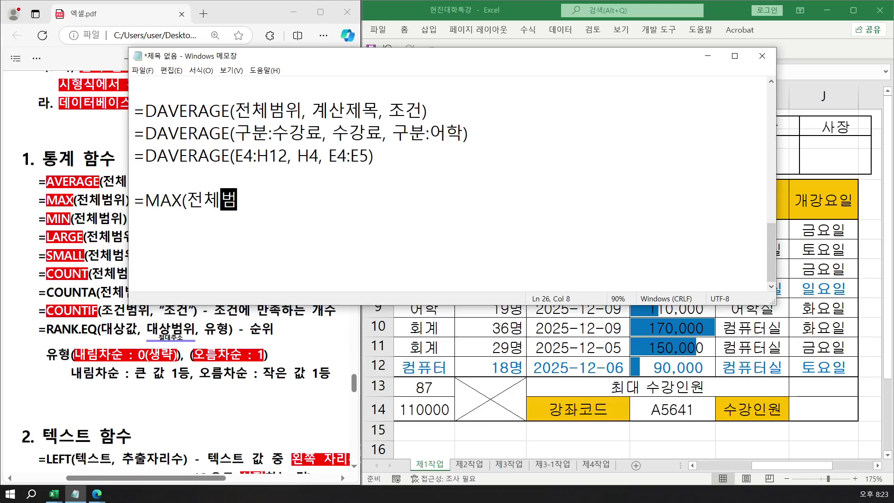
pyautogui.write('위)')
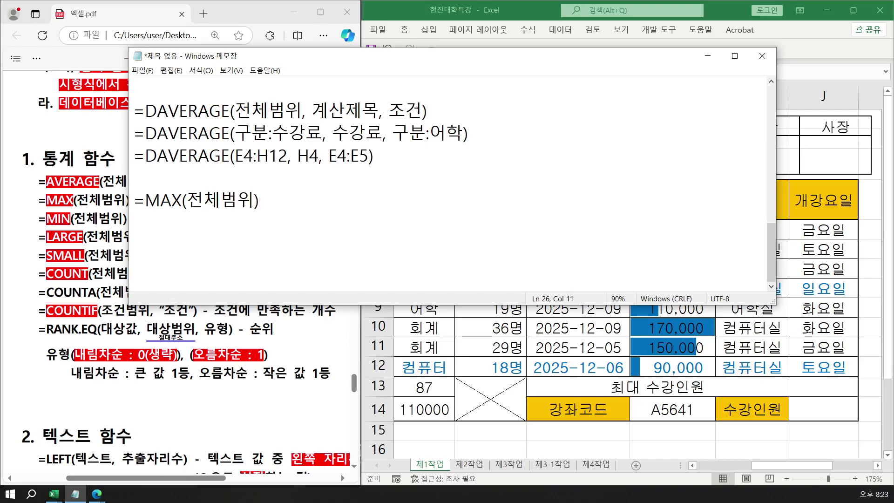
# - Add the line =MAX(수강인원) under the MAX syntax line
pyautogui.press('Return')
pyautogui.write('=MAX(TN')
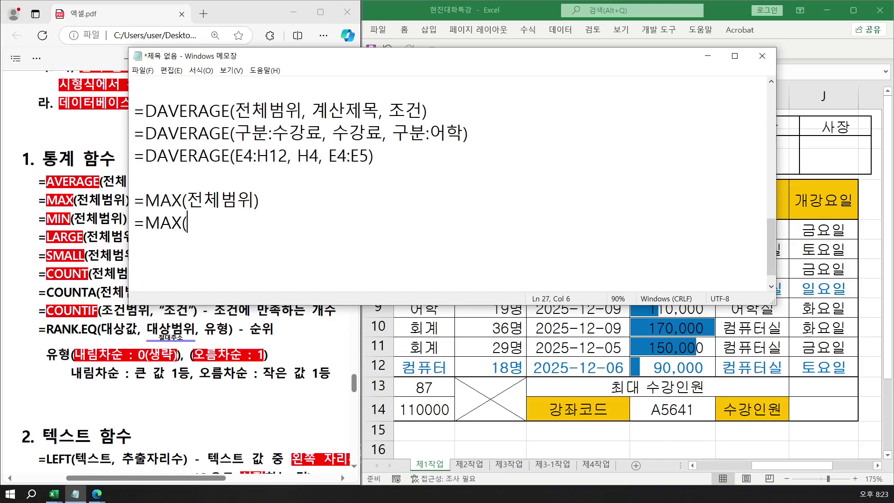
pyautogui.press('BackSpace')
pyautogui.press('BackSpace')
pyautogui.write('숙강인원')
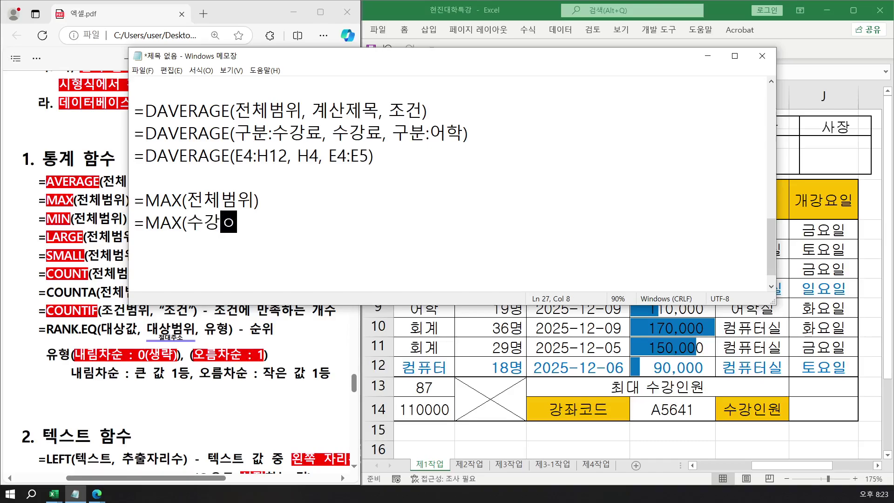
pyautogui.write(')')
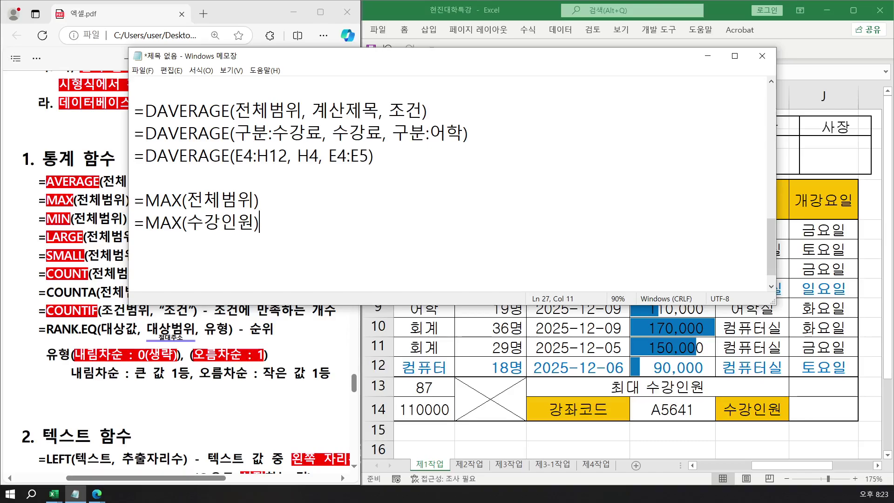
# - Copy the =MAX(수강인원) line and paste it onto the line below
pyautogui.press('Return')
pyautogui.moveTo(133, 227); pyautogui.dragTo(260, 225)
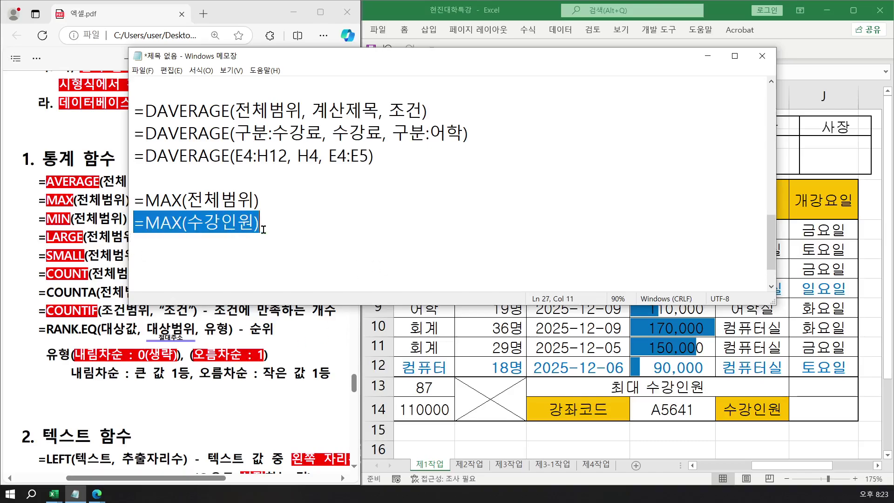
pyautogui.hotkey('ctrl', 'c')
pyautogui.click(231, 244)
pyautogui.hotkey('ctrl', 'v')
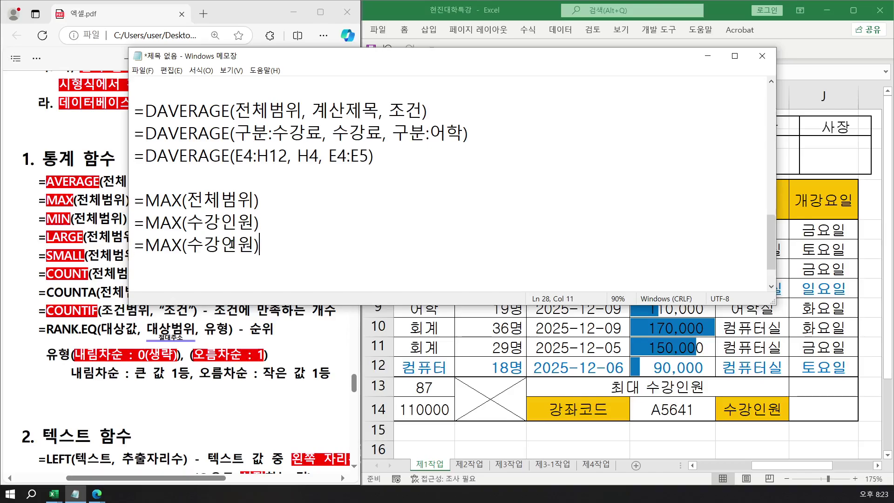
# - Replace the argument in the copied MAX line with F5:F12, so it reads =MAX(F5:F12)
pyautogui.moveTo(186, 244); pyautogui.dragTo(254, 244)
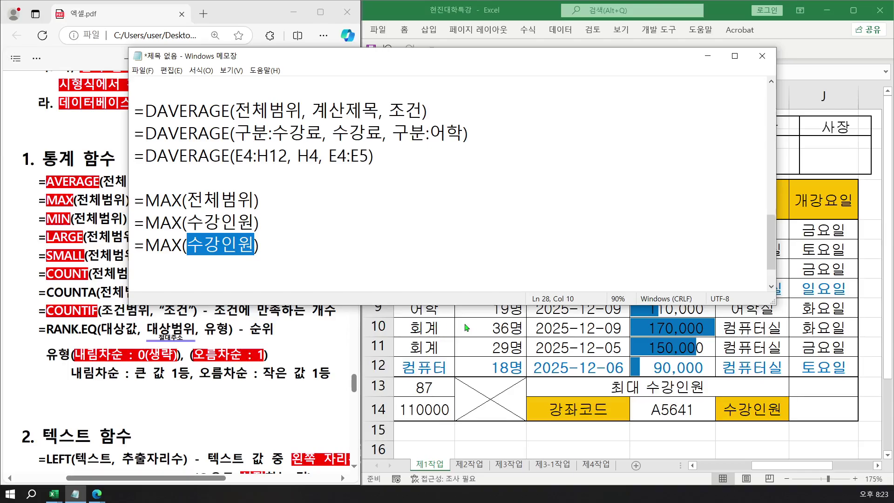
pyautogui.click(823, 387)
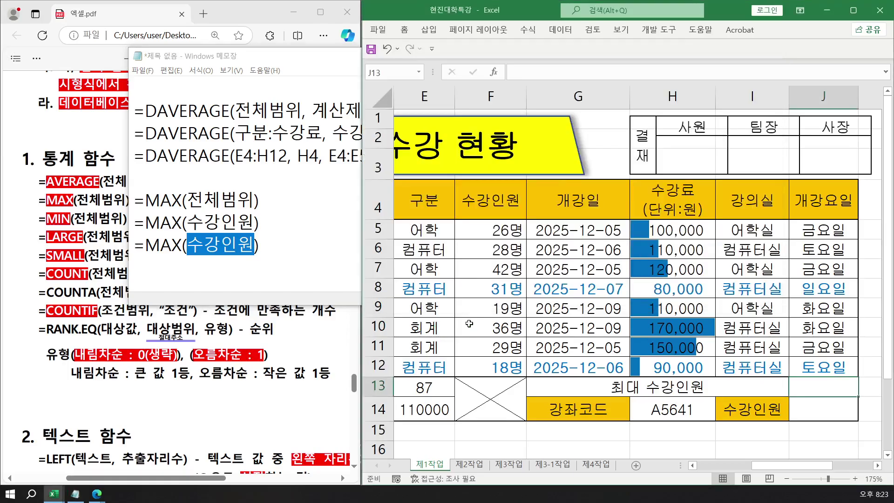
pyautogui.click(189, 244)
pyautogui.press('Delete')
pyautogui.press('Delete')
pyautogui.press('Delete')
pyautogui.press('Delete')
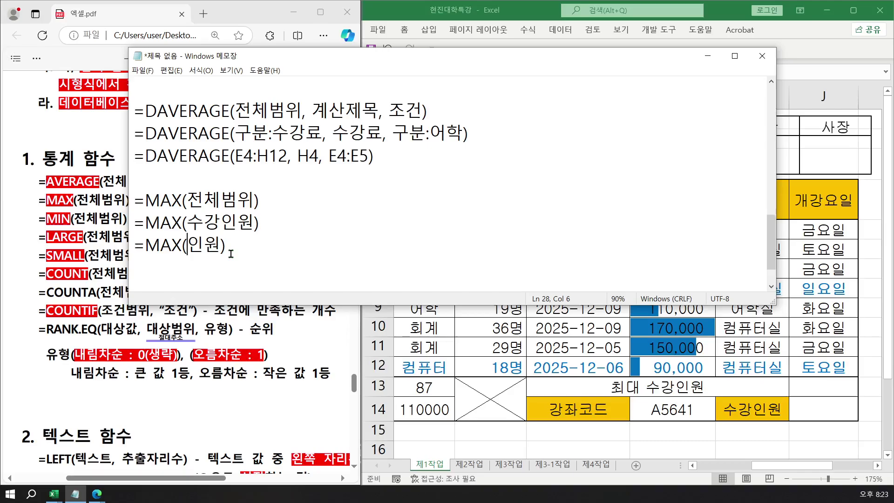
pyautogui.write('.')
pyautogui.press('BackSpace')
pyautogui.write('/')
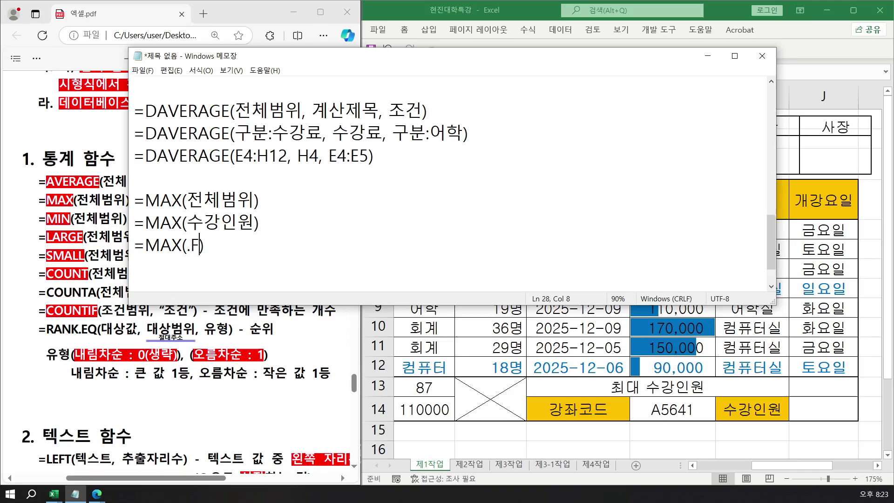
pyautogui.press('BackSpace')
pyautogui.write('F5:F12')
# - Switch to the workbook and enter a MAX formula in J13 over the 수강인원 values F5:F12
pyautogui.click(813, 387)
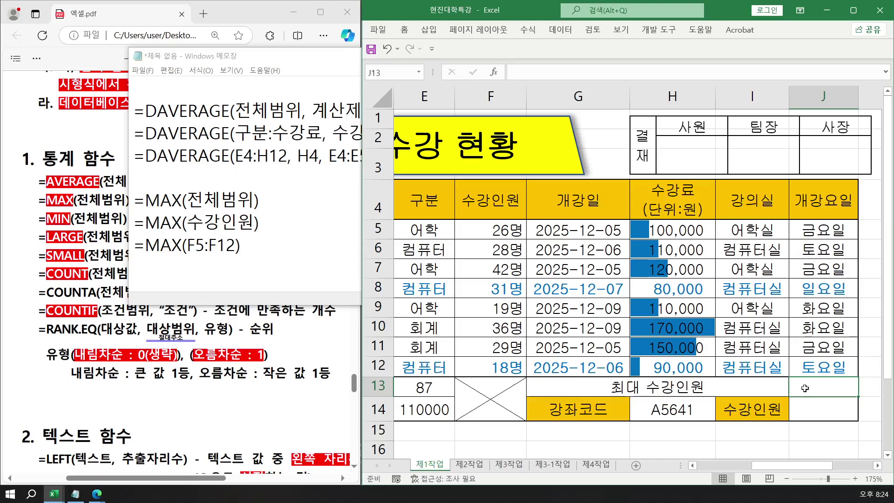
pyautogui.write('=')
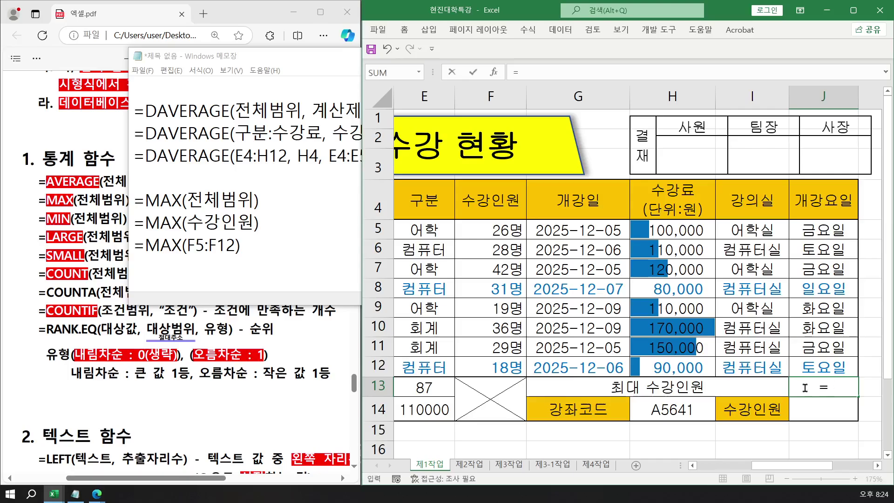
pyautogui.write('M')
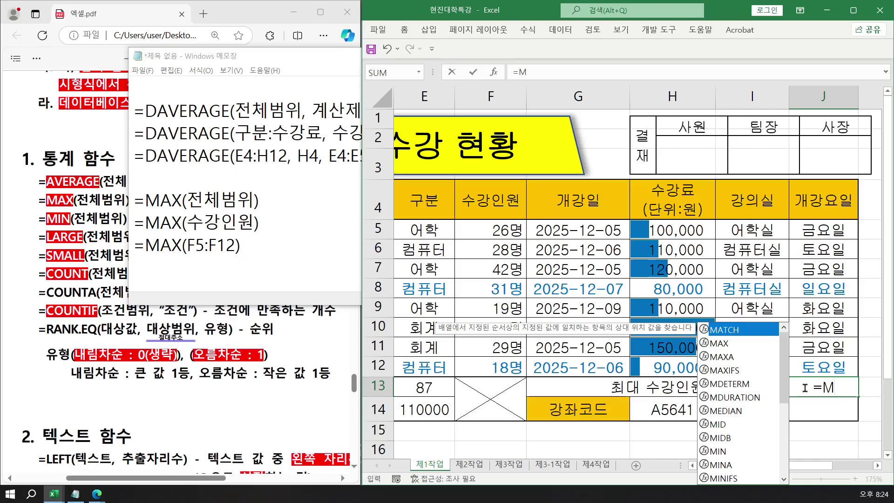
pyautogui.press('Down')
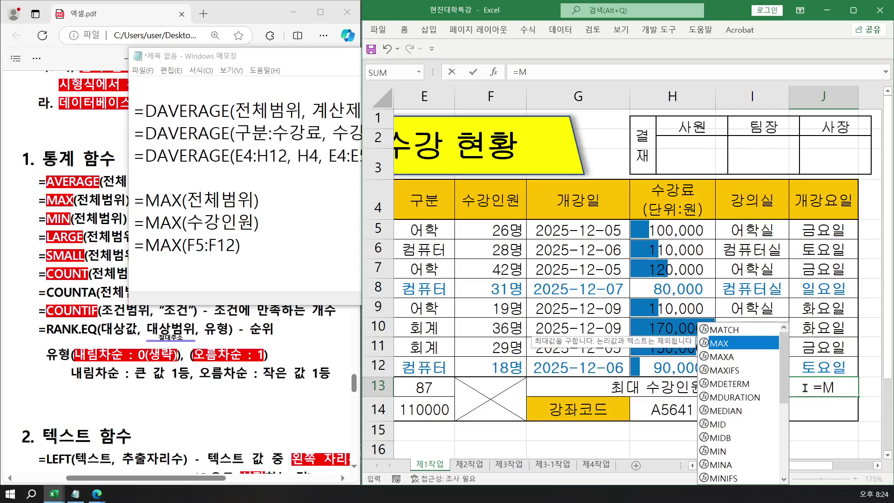
pyautogui.press('Tab')
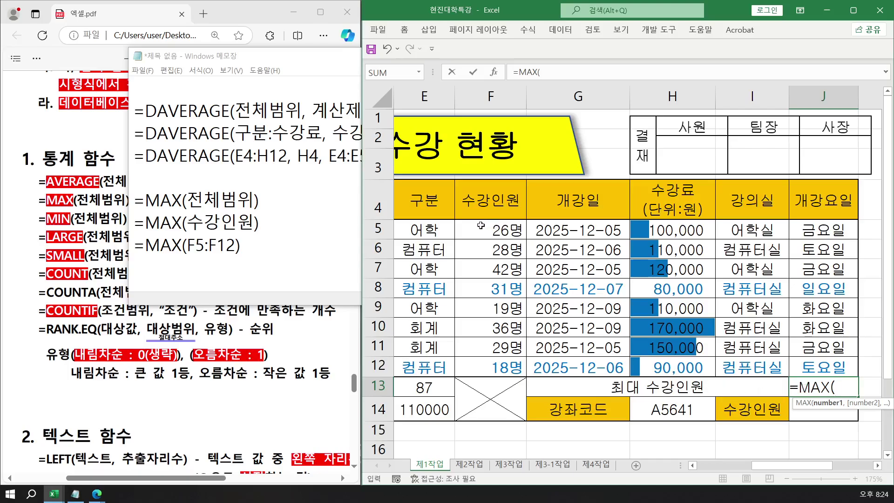
pyautogui.moveTo(468, 232); pyautogui.dragTo(462, 368)
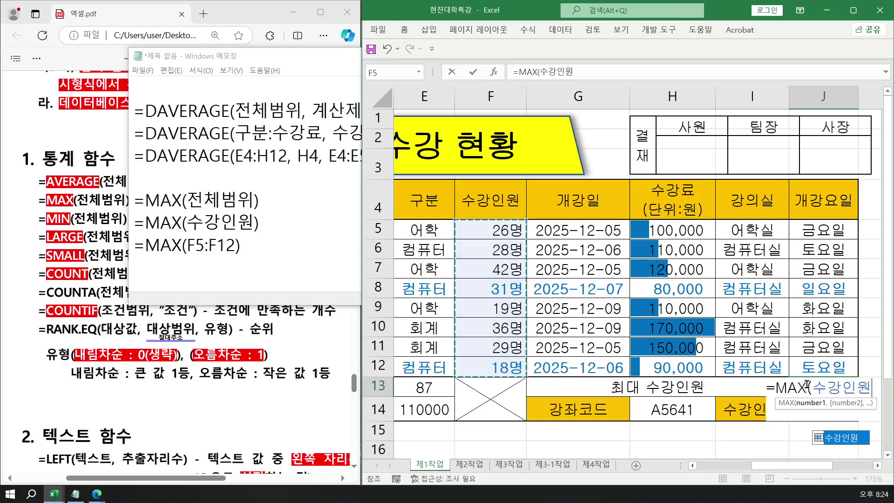
pyautogui.press('Return')
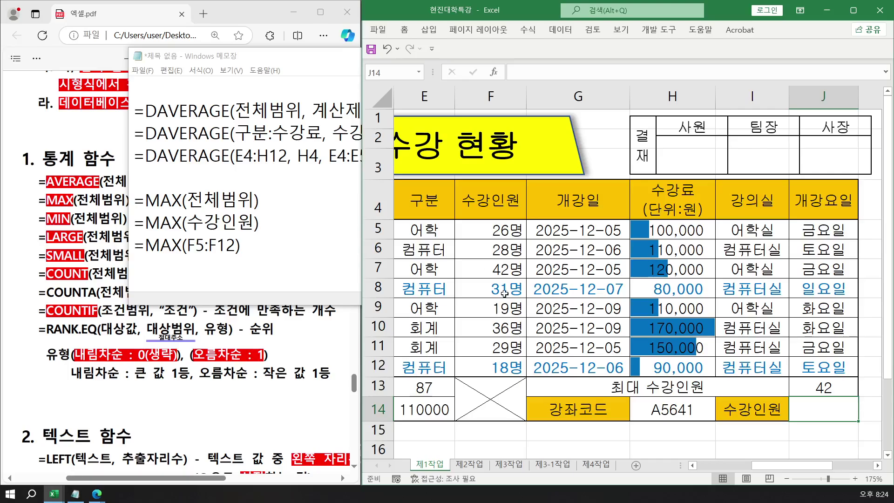
# - Reopen the MAX formula in J13, clear its argument and re-enter it as the range name 수강인원
pyautogui.scroll(-2, 768, 368)
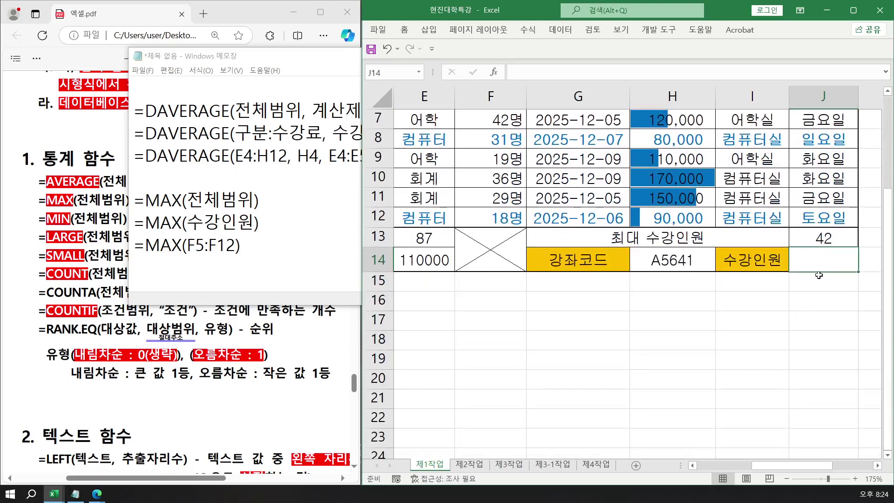
pyautogui.doubleClick(817, 236)
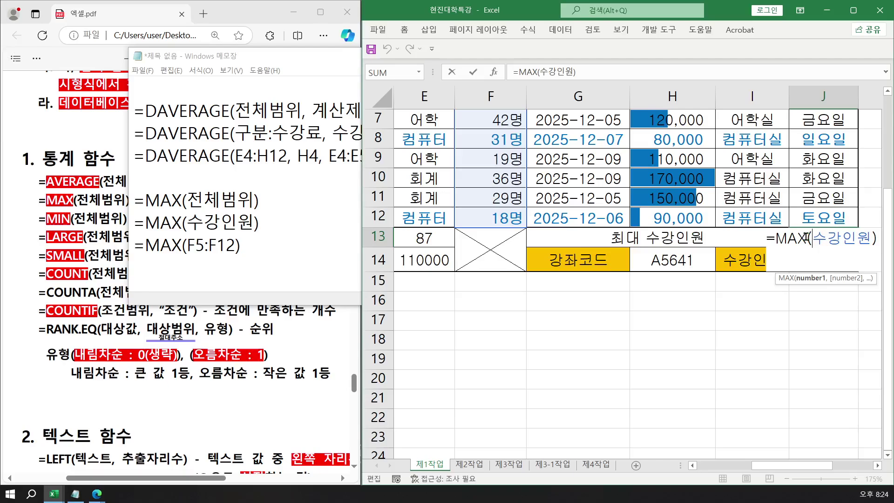
pyautogui.moveTo(810, 237); pyautogui.dragTo(874, 238)
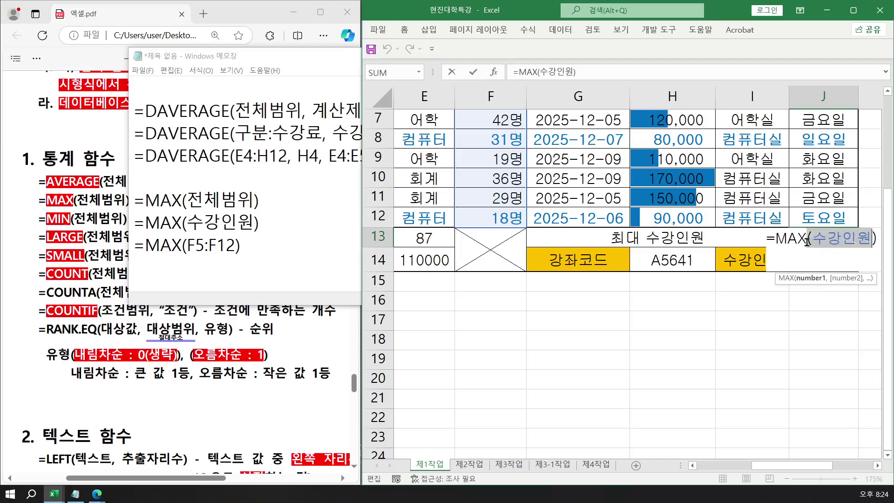
pyautogui.doubleClick(870, 238)
pyautogui.press('Delete')
pyautogui.press('Delete')
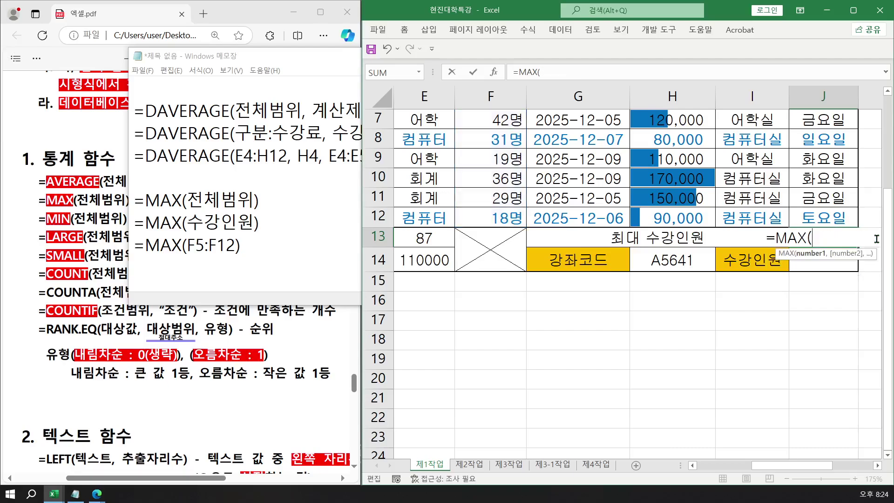
pyautogui.write('TN')
pyautogui.press('BackSpace')
pyautogui.press('BackSpace')
pyautogui.write('수강')
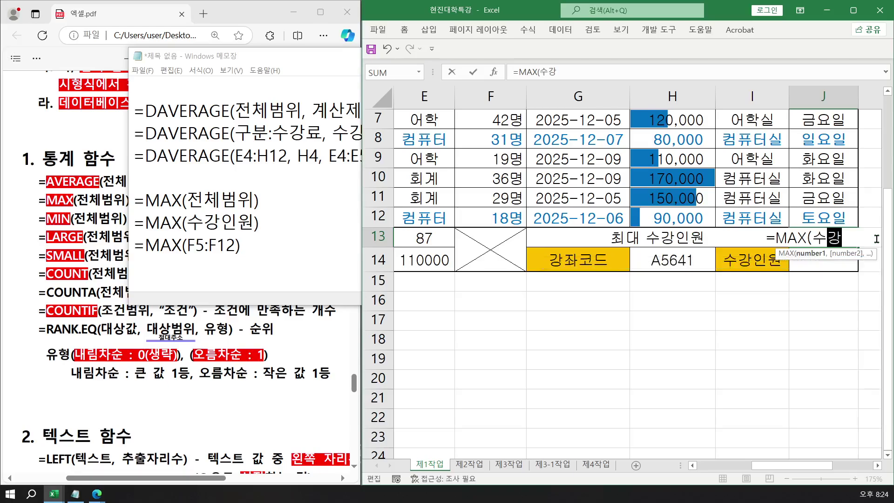
pyautogui.write('인우ㅓㄴ')
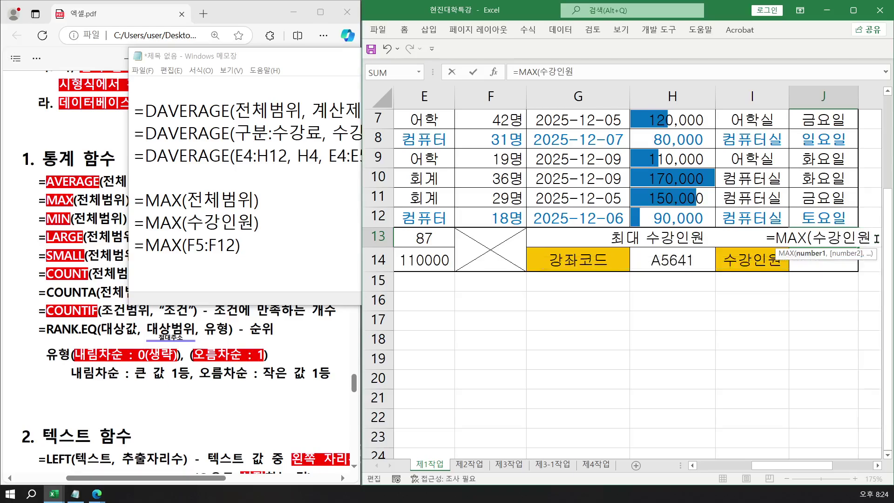
pyautogui.press('Return')
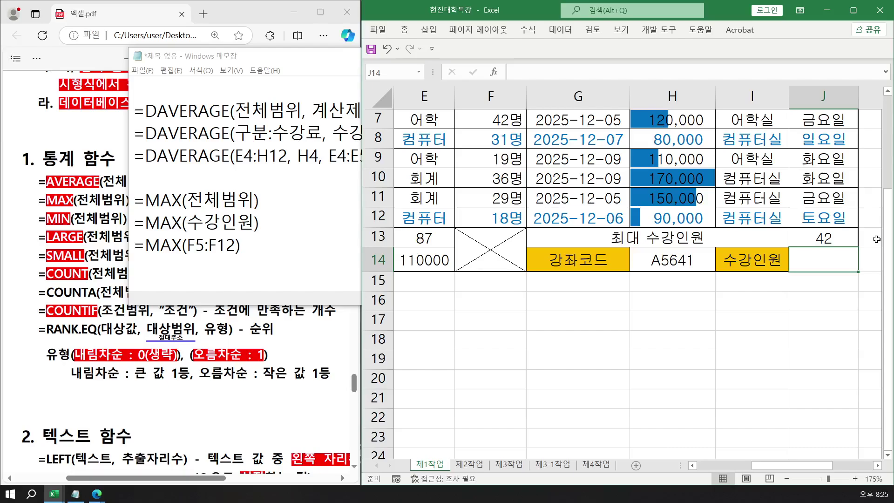
# - Append &"명" to the MAX formula in J13 so it reads =MAX(수강인원)&"명"
pyautogui.doubleClick(810, 237)
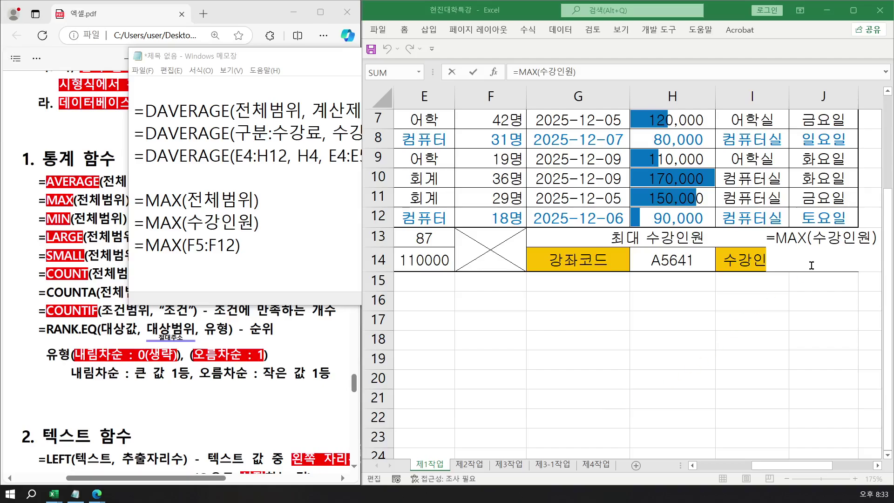
pyautogui.click(885, 244)
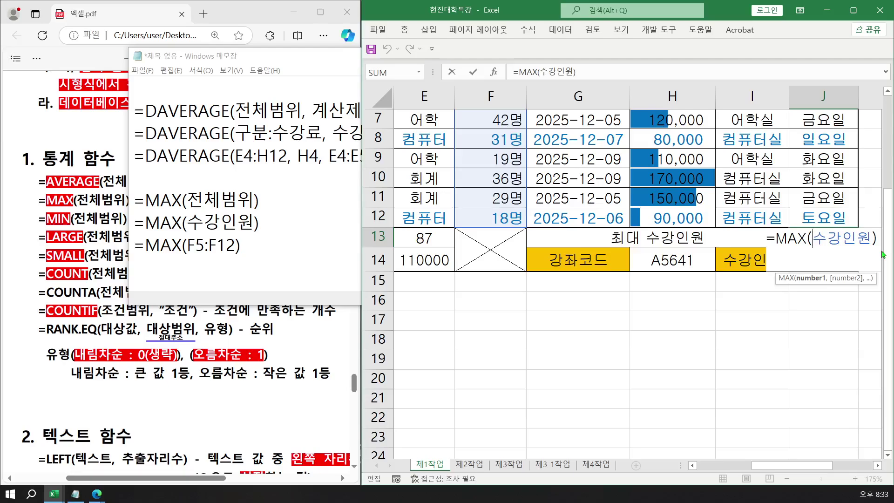
pyautogui.moveTo(777, 473); pyautogui.dragTo(791, 472)
pyautogui.click(779, 242)
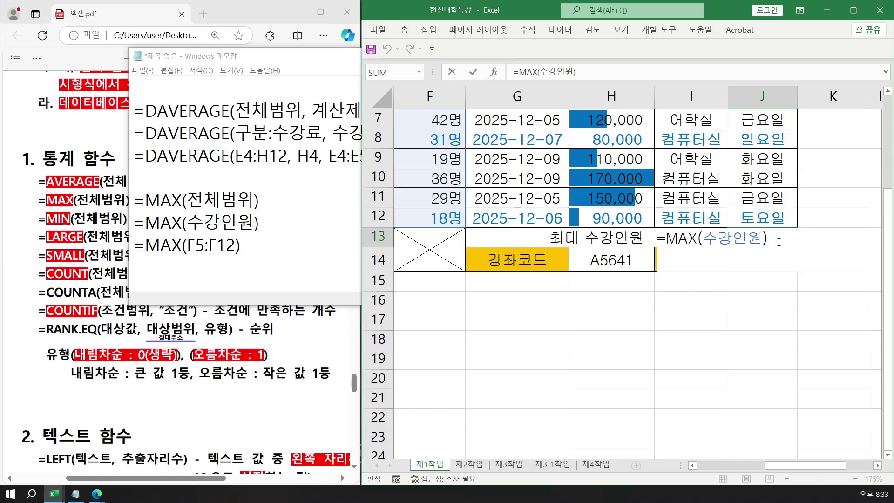
pyautogui.write('&"명"')
pyautogui.press('Return')
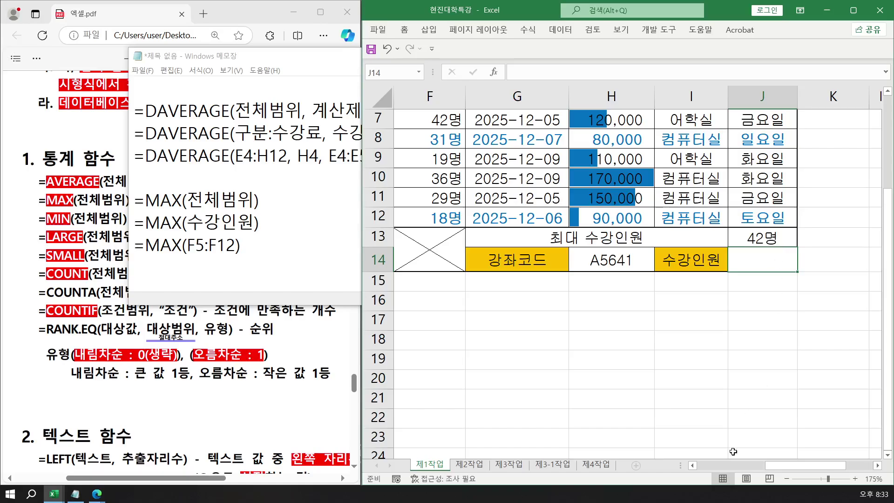
# - Look over the neighbouring summary cells and reopen the J13 formula to review its &"명" suffix without changing it
pyautogui.moveTo(775, 469); pyautogui.dragTo(737, 469)
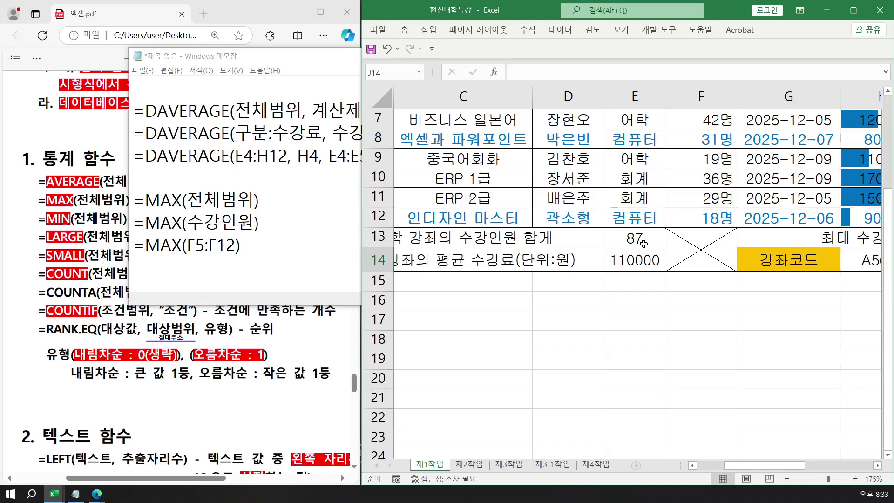
pyautogui.moveTo(748, 465); pyautogui.dragTo(789, 469)
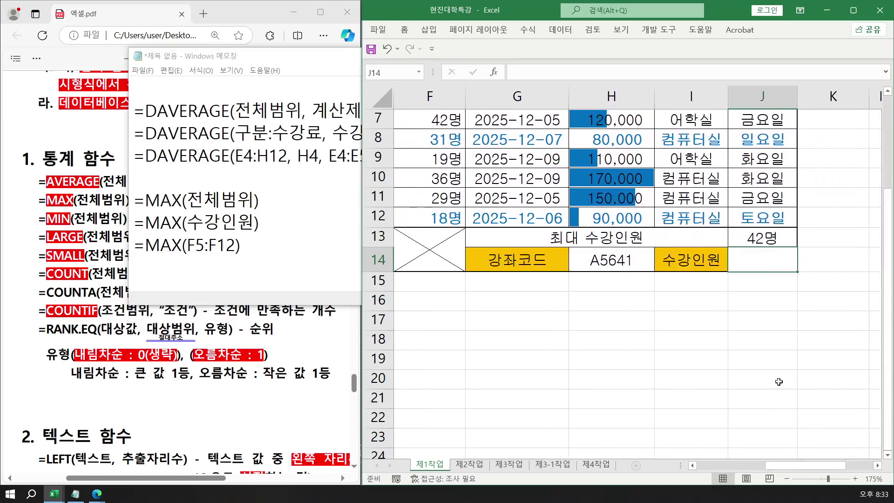
pyautogui.doubleClick(761, 236)
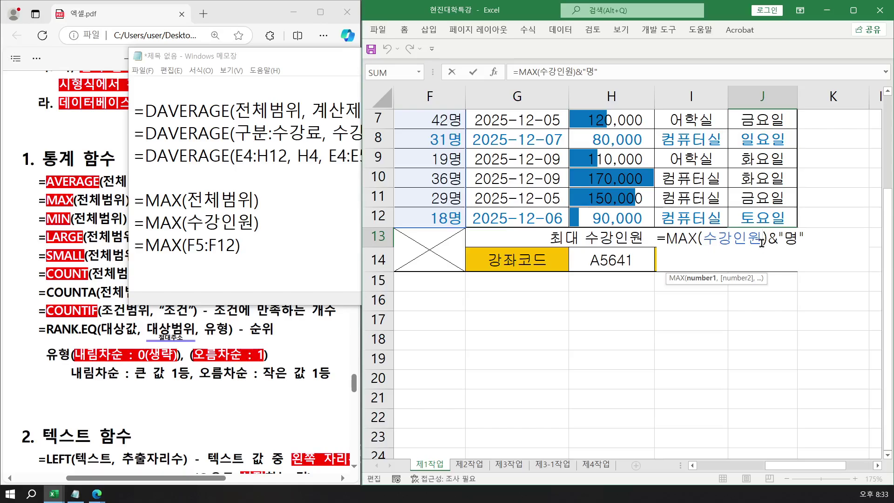
pyautogui.press('End')
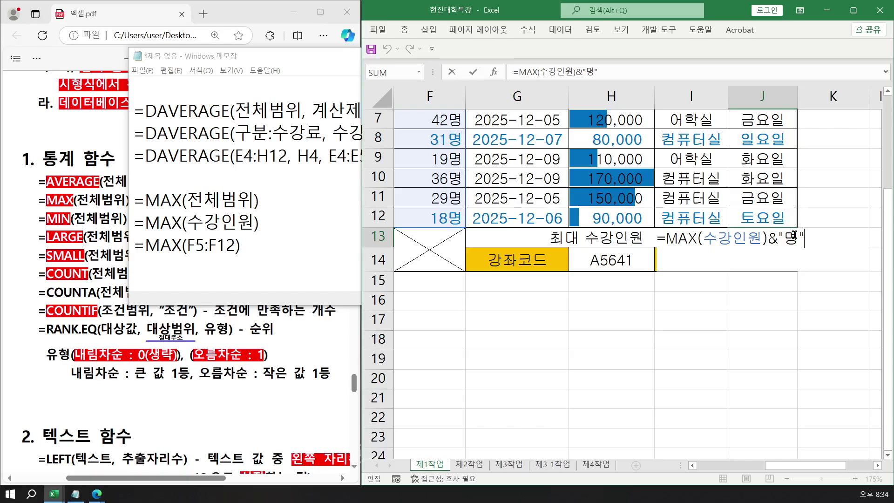
pyautogui.press('Return')
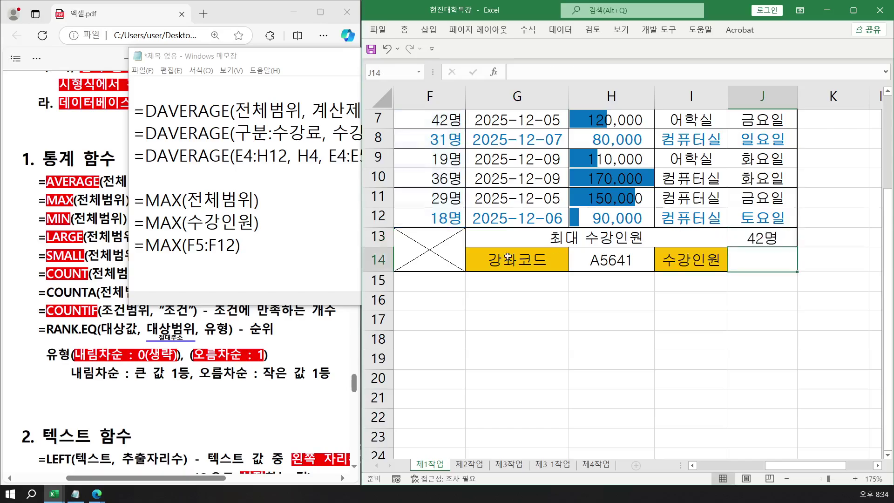
# - Switch to the function reference PDF and examine the VLOOKUP syntax and description under section 6, 찾기참조 함수
pyautogui.click(264, 257)
pyautogui.click(139, 331)
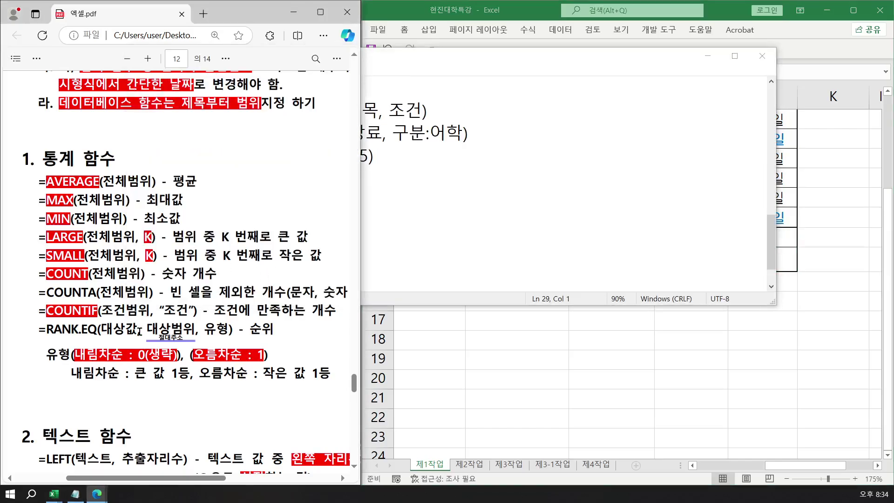
pyautogui.scroll(-5, 154, 259)
pyautogui.scroll(-15, 154, 259)
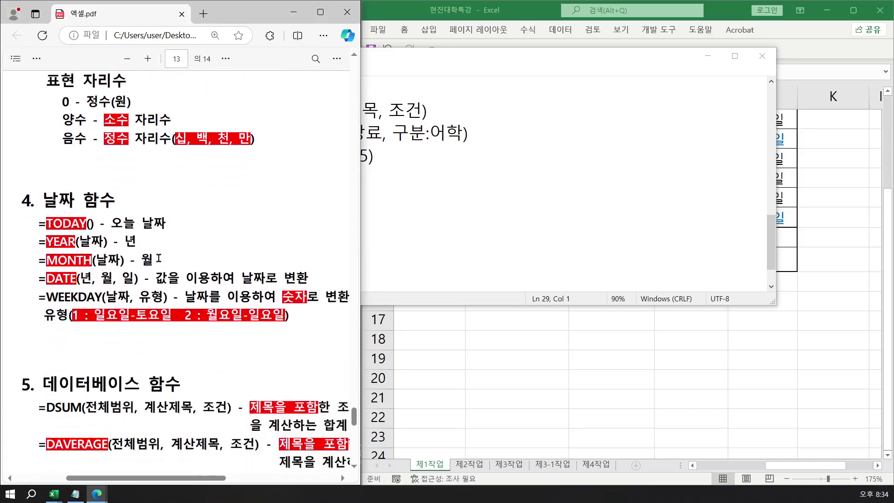
pyautogui.scroll(-2, 160, 259)
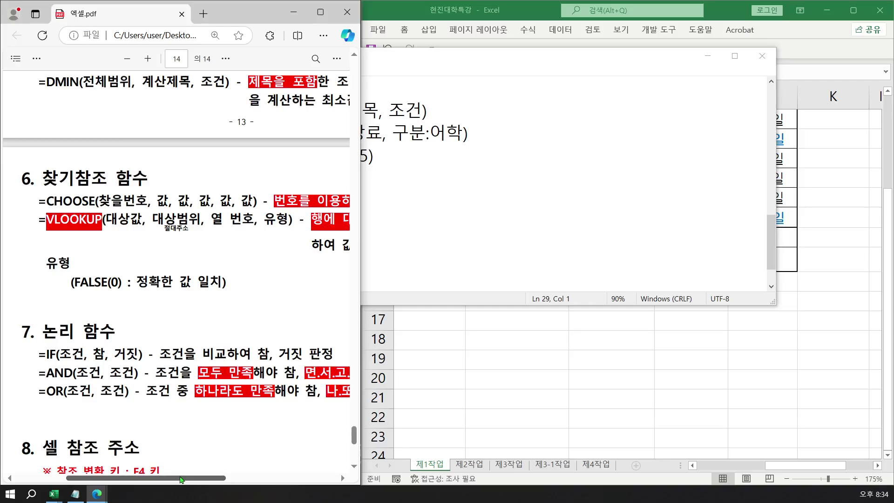
pyautogui.moveTo(181, 480); pyautogui.dragTo(195, 480)
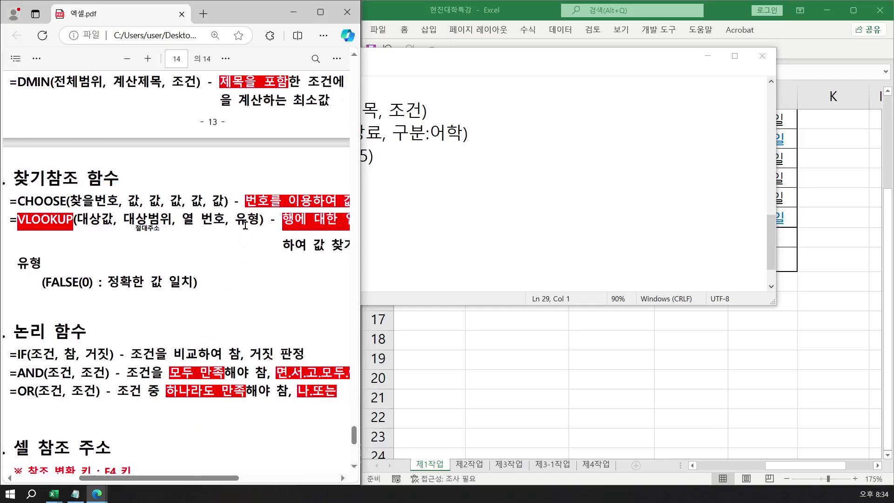
pyautogui.scroll(-2, 244, 219)
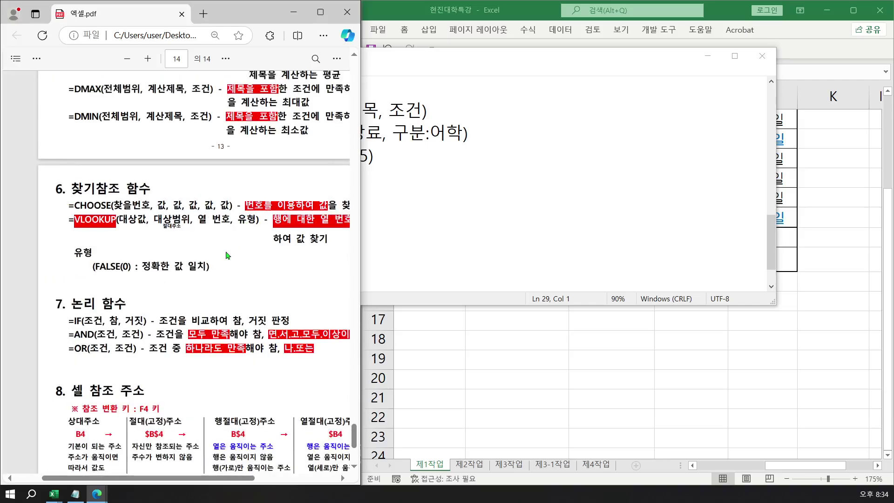
pyautogui.moveTo(218, 479); pyautogui.dragTo(238, 479)
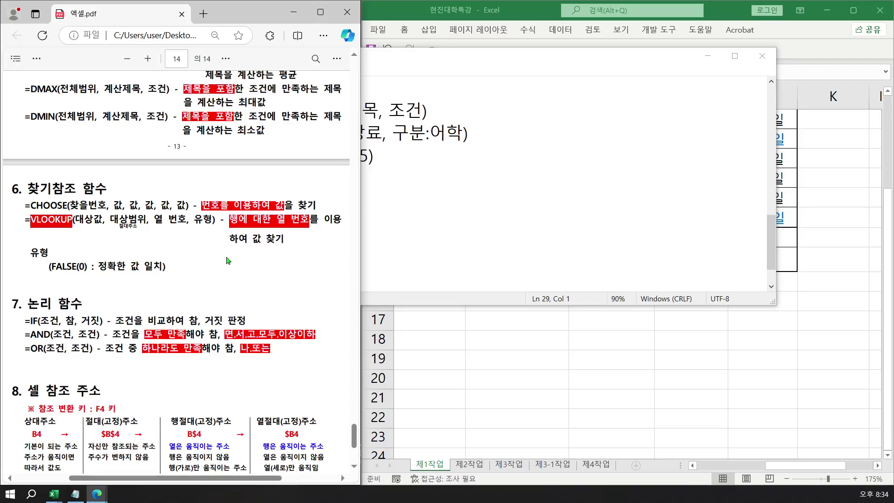
pyautogui.keyDown('ctrl'); pyautogui.scroll(3, 228, 261); pyautogui.keyUp('ctrl')
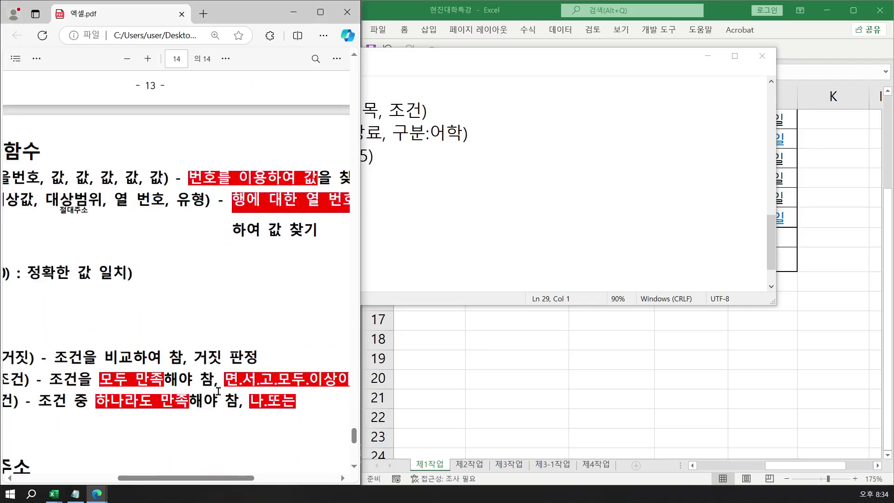
pyautogui.moveTo(194, 477); pyautogui.dragTo(240, 476)
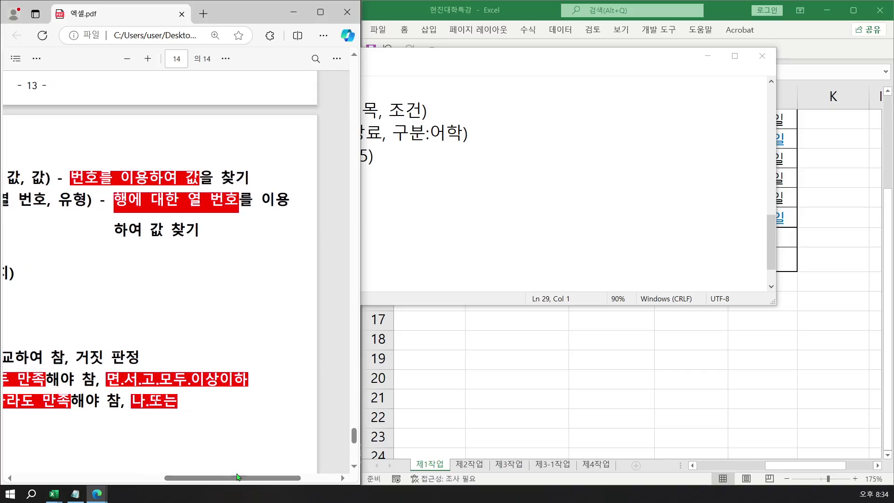
pyautogui.moveTo(116, 201); pyautogui.dragTo(124, 206)
pyautogui.click(177, 207)
pyautogui.moveTo(218, 478); pyautogui.dragTo(167, 478)
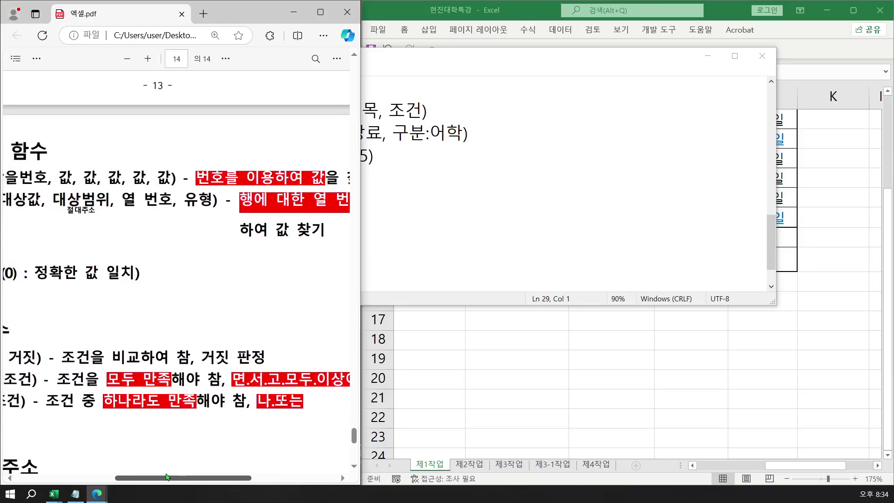
# - Draw a horizontal arrow labelled 1 and a downward arrow crossing it in blue pen beneath the VLOOKUP syntax
pyautogui.click(36, 59)
pyautogui.click(54, 98)
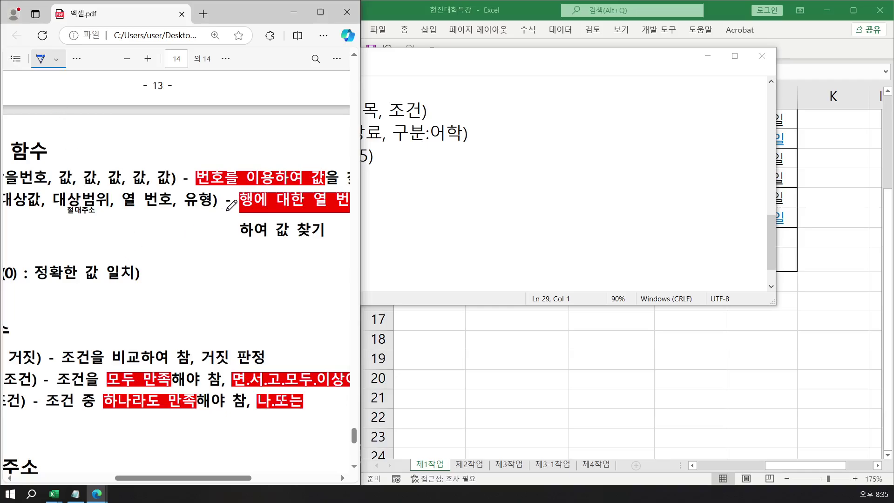
pyautogui.moveTo(108, 240)
pyautogui.mouseDown()
pyautogui.moveTo(215, 240)
pyautogui.moveTo(212, 250)
pyautogui.mouseUp()
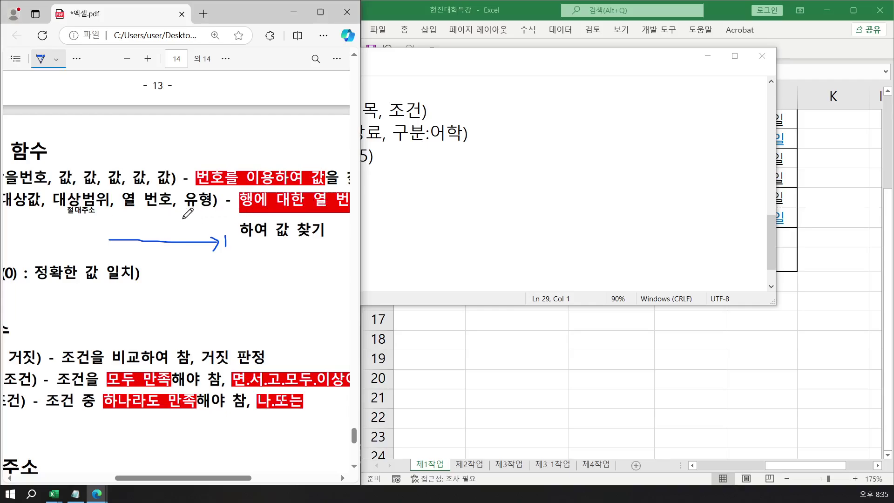
pyautogui.moveTo(183, 219)
pyautogui.mouseDown()
pyautogui.moveTo(181, 257)
pyautogui.moveTo(189, 253)
pyautogui.mouseUp()
# - Label the downward arrow 2, circle where the two arrows cross, and underline the 절대주소 note beneath 대상범위
pyautogui.moveTo(138, 478); pyautogui.dragTo(124, 478)
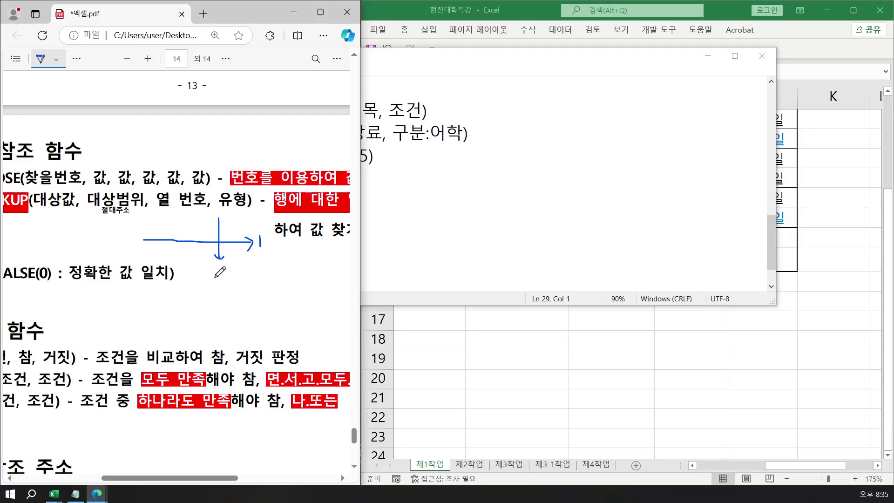
pyautogui.moveTo(215, 269); pyautogui.dragTo(223, 277)
pyautogui.moveTo(215, 237); pyautogui.dragTo(223, 246)
pyautogui.moveTo(133, 478); pyautogui.dragTo(108, 478)
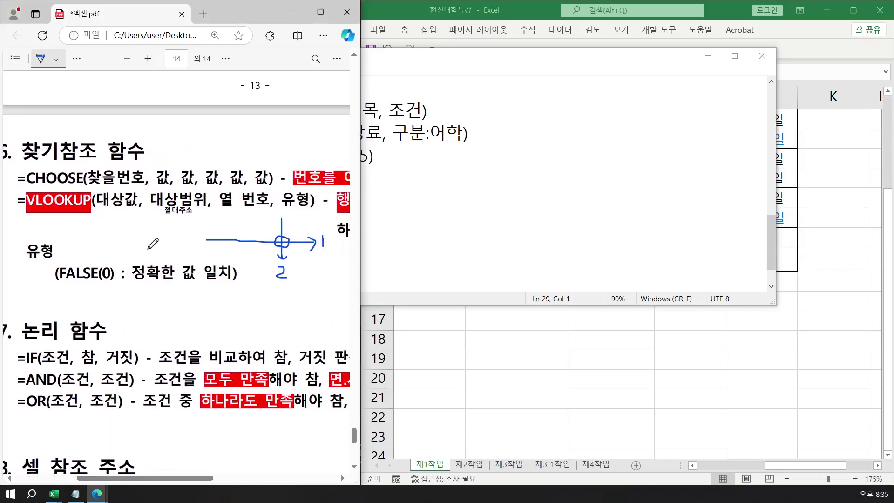
pyautogui.moveTo(161, 220); pyautogui.dragTo(195, 220)
# - Switch to Notepad and add the syntax line =VLOOKUP(대상값, 대상범위, 열번호, 유형) below the MAX lines, separated by a blank line
pyautogui.click(413, 202)
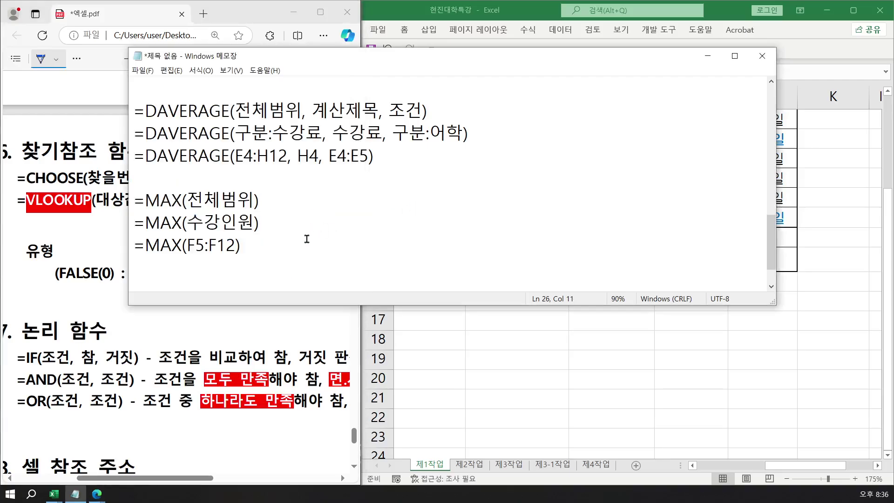
pyautogui.click(267, 263)
pyautogui.press('Return')
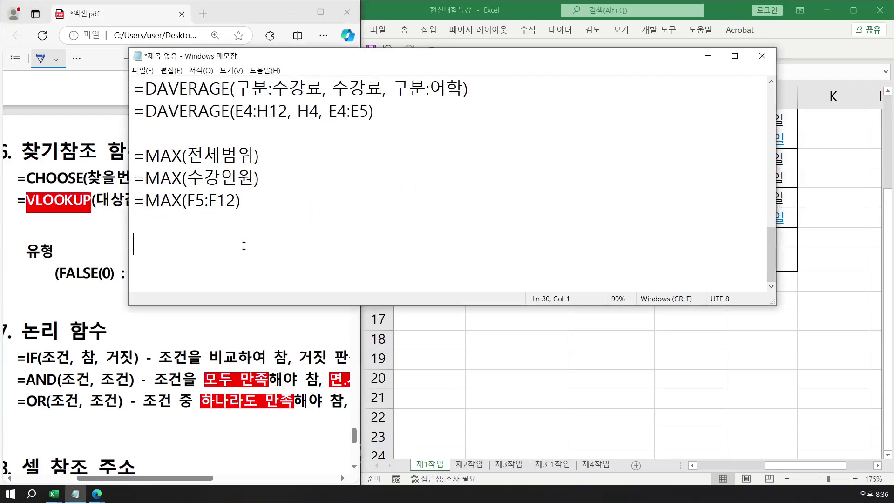
pyautogui.write('=VLOOKUP')
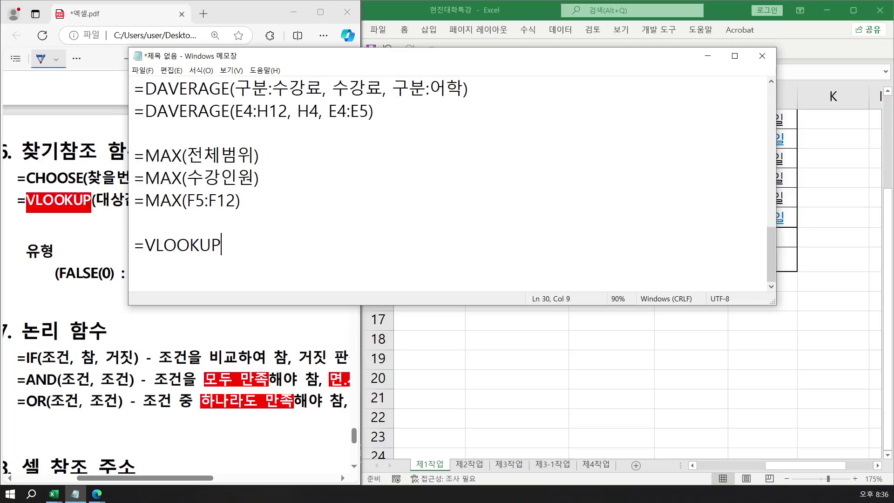
pyautogui.write('(대')
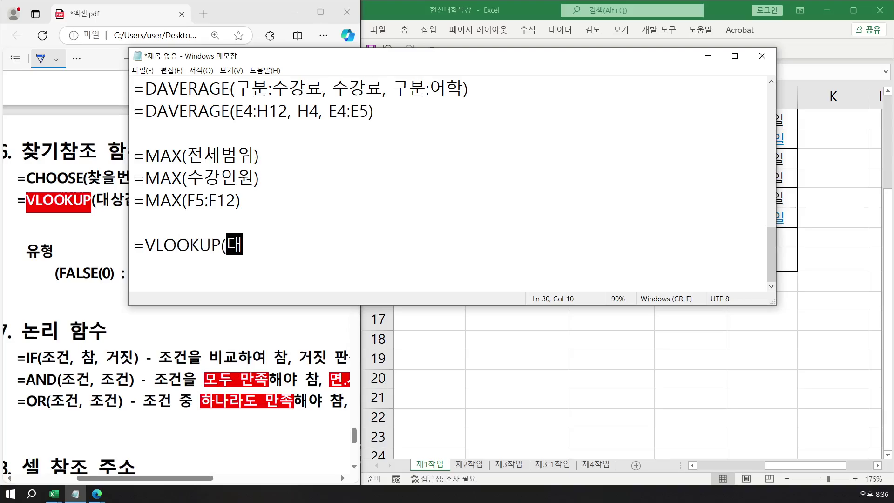
pyautogui.write('상갑, 대')
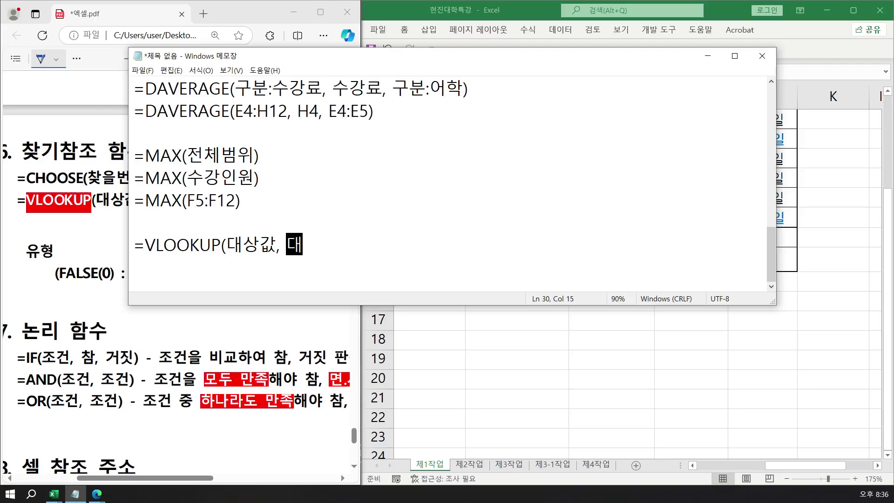
pyautogui.write('상범우, 열')
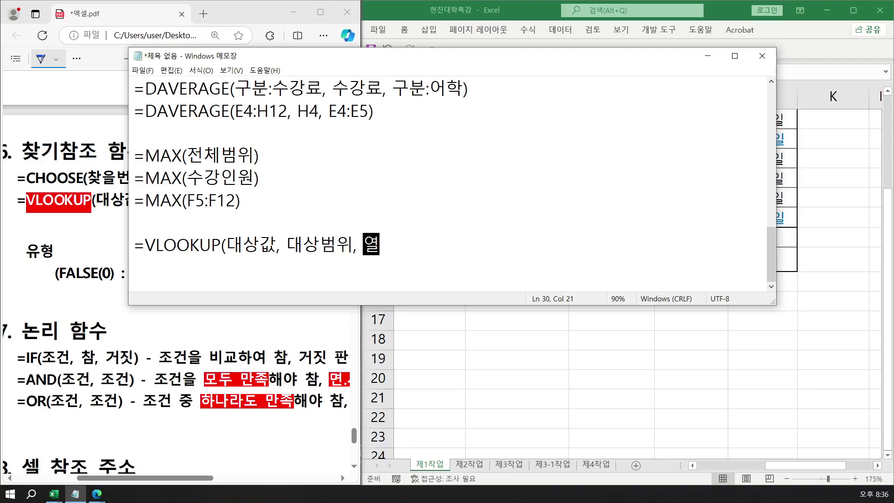
pyautogui.write('번호, ')
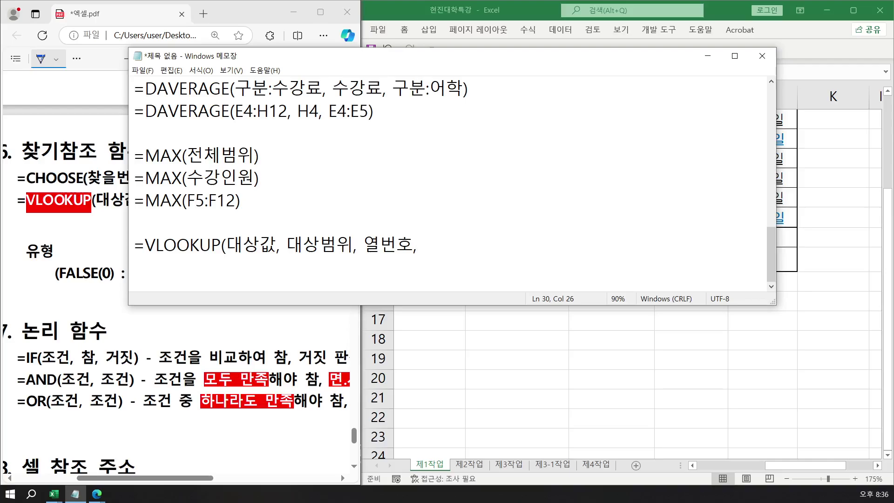
pyautogui.write('0')
pyautogui.press('BackSpace')
pyautogui.write('유형)')
pyautogui.press('Return')
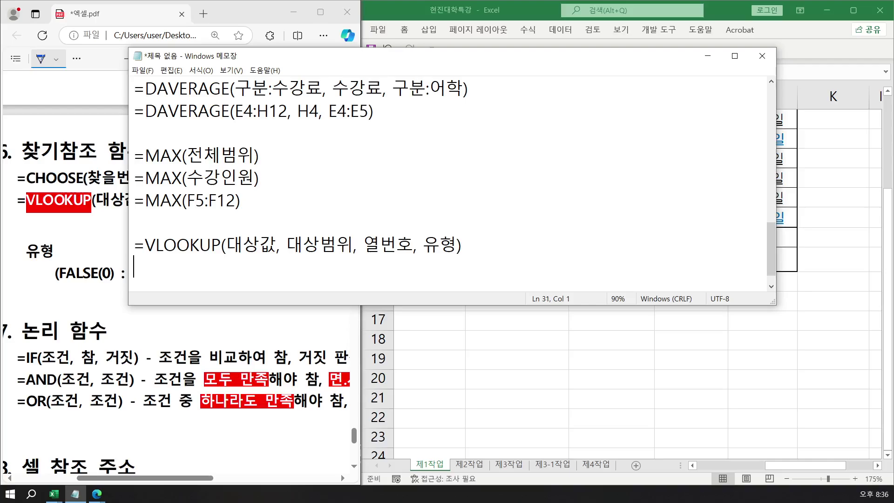
# - Begin a line below the VLOOKUP syntax reading =VLOOKUP(H14, 강좌코드:수강인원, after checking the lookup cell in the worksheet
pyautogui.write('=ㅍ')
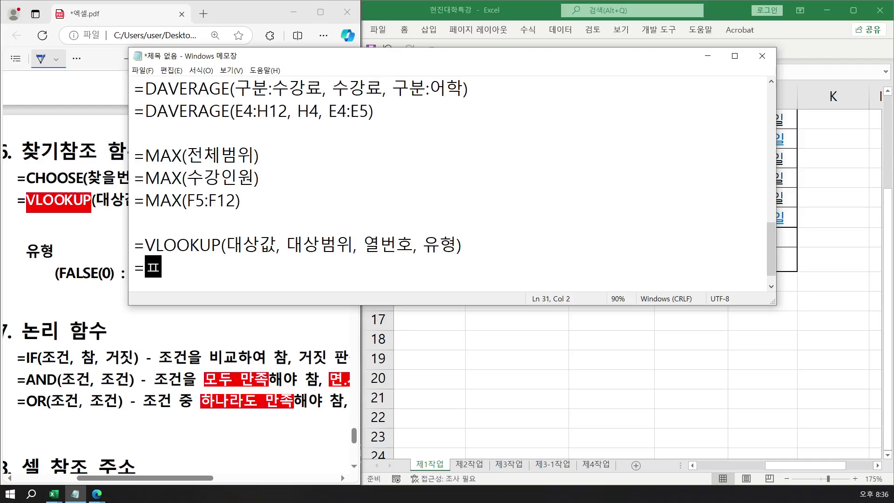
pyautogui.press('BackSpace')
pyautogui.write('VLOOKUP')
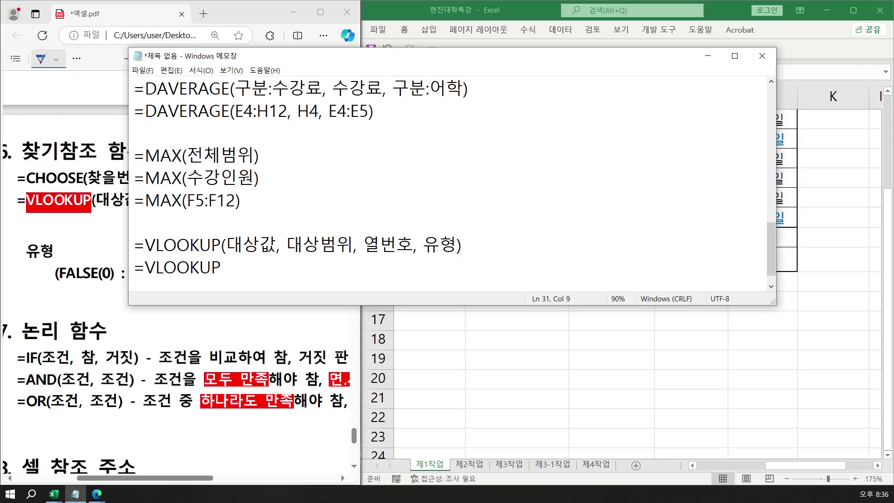
pyautogui.write('(')
pyautogui.write('H14,')
pyautogui.hotkey('alt', 'Tab')
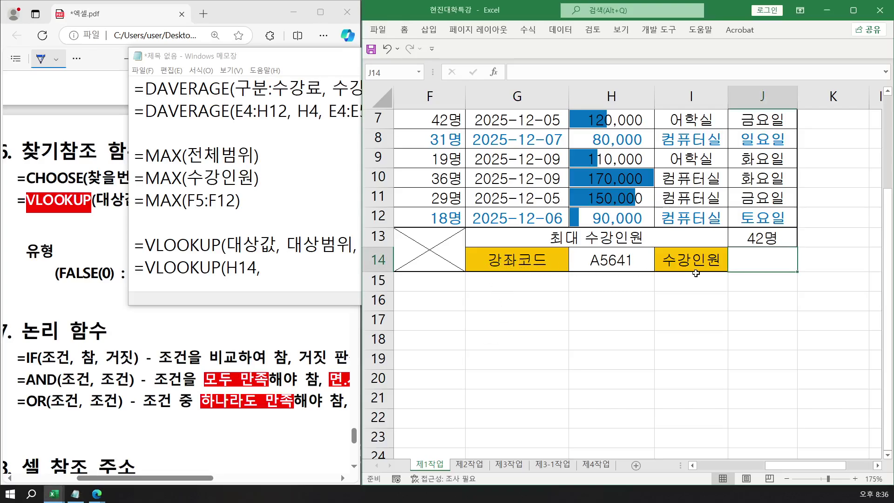
pyautogui.click(278, 270)
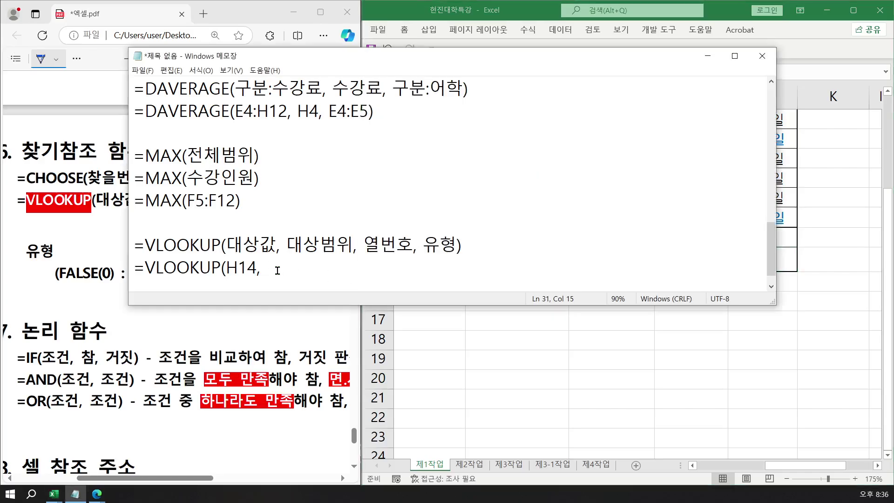
pyautogui.write('강좌코드:수강인원,')
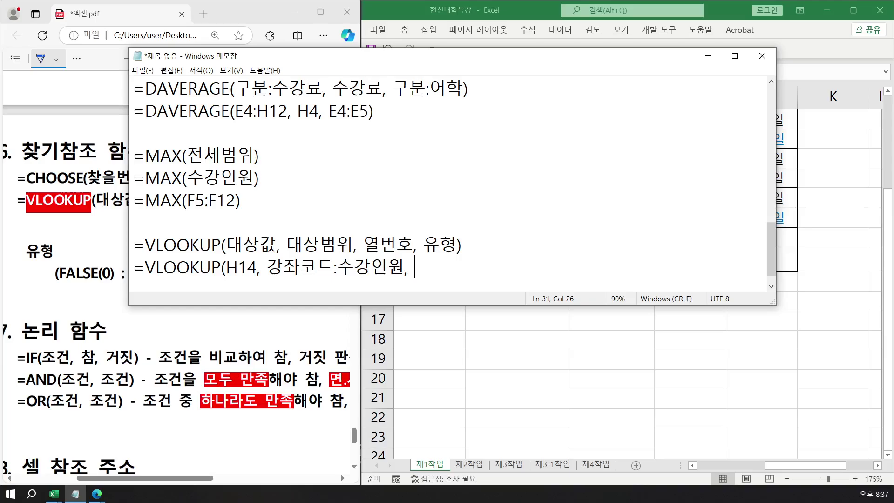
# - Check the 수강인원 column's position in the worksheet table, and complete the Notepad line with 5, FALSE 아니면 0)
pyautogui.click(443, 339)
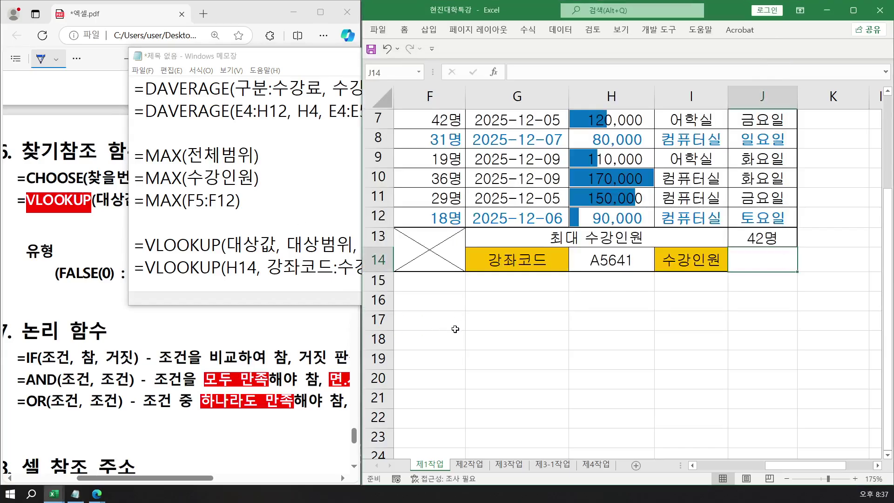
pyautogui.scroll(2, 462, 321)
pyautogui.scroll(1, 463, 321)
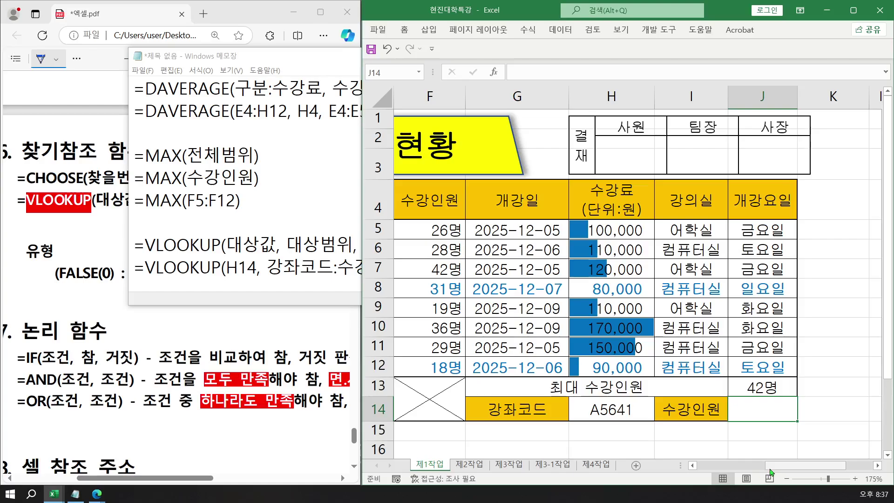
pyautogui.moveTo(771, 465); pyautogui.dragTo(703, 473)
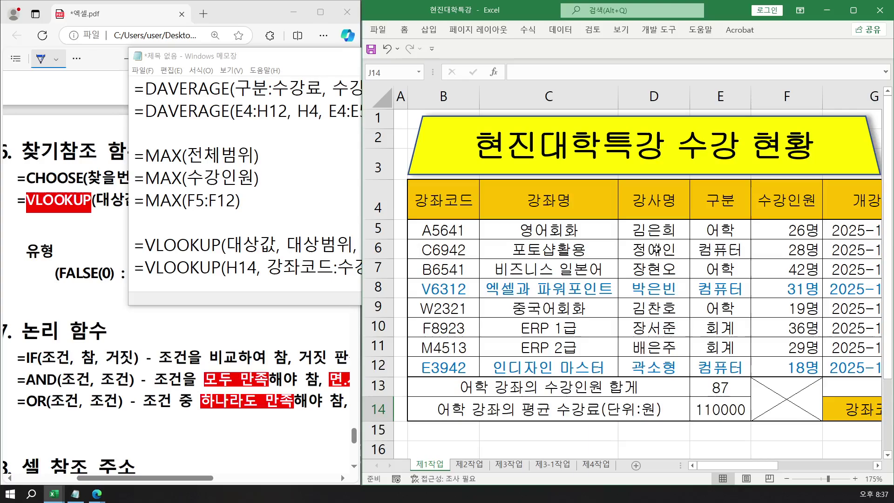
pyautogui.click(322, 265)
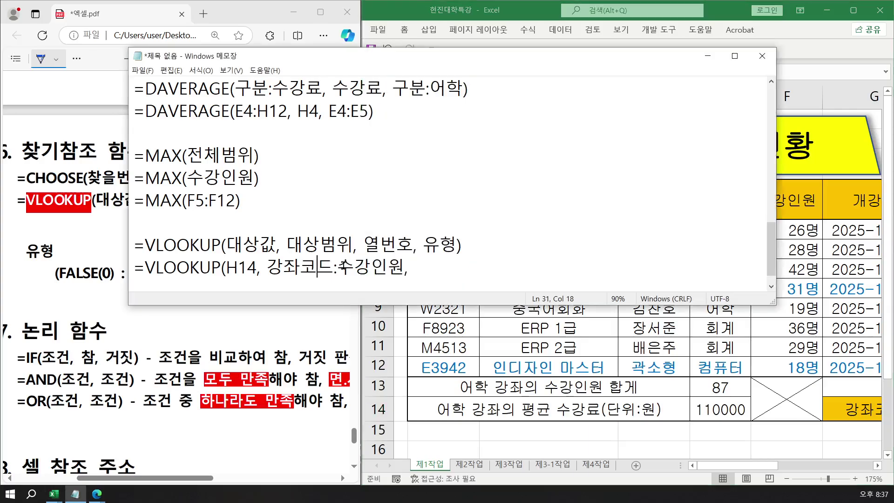
pyautogui.click(417, 268)
pyautogui.write('5,ㅠ')
pyautogui.press('BackSpace')
pyautogui.write('ㄹ')
pyautogui.press('BackSpace')
pyautogui.write('FALSE')
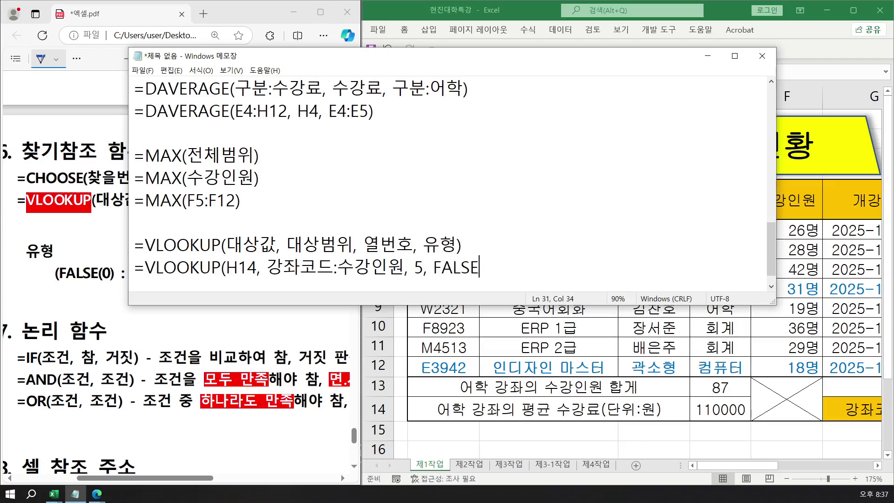
pyautogui.write(' 아니면 0)')
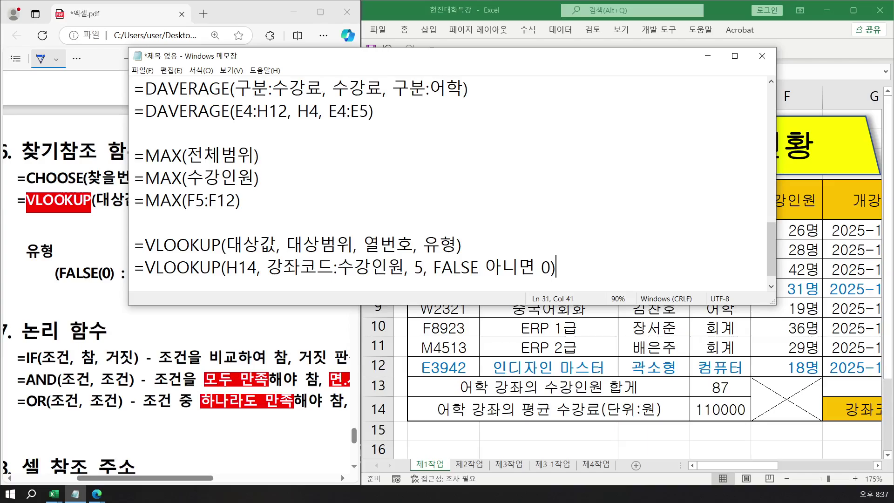
# - Add a third VLOOKUP line with actual cell references, =VLOOKUP(H14, B5:F12, 5, 0)
pyautogui.press('Return')
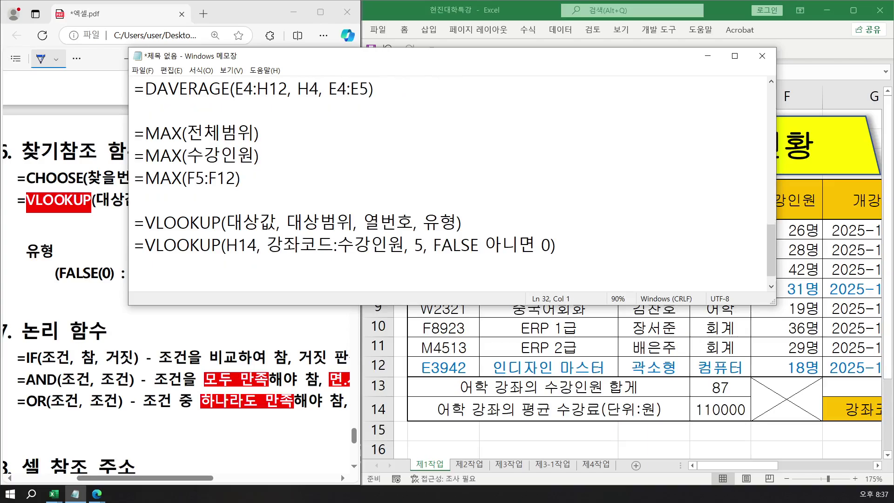
pyautogui.write('=')
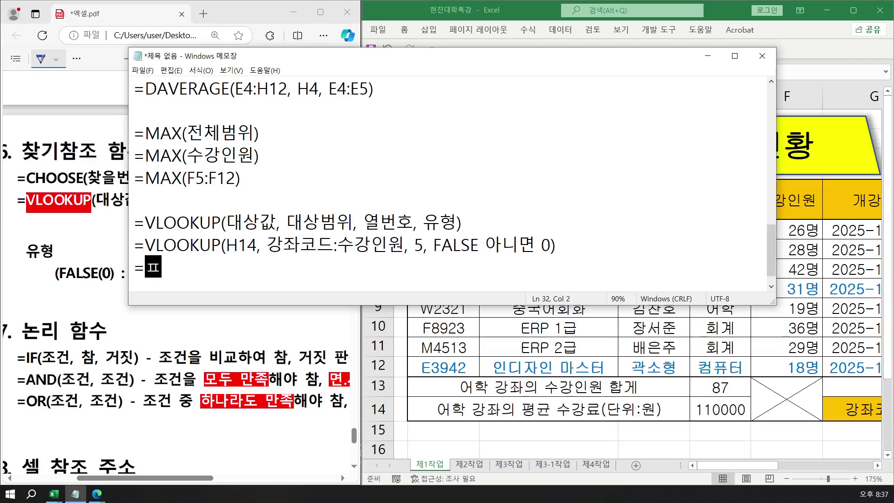
pyautogui.write('V')
pyautogui.write('OOKUP(ㅗ1')
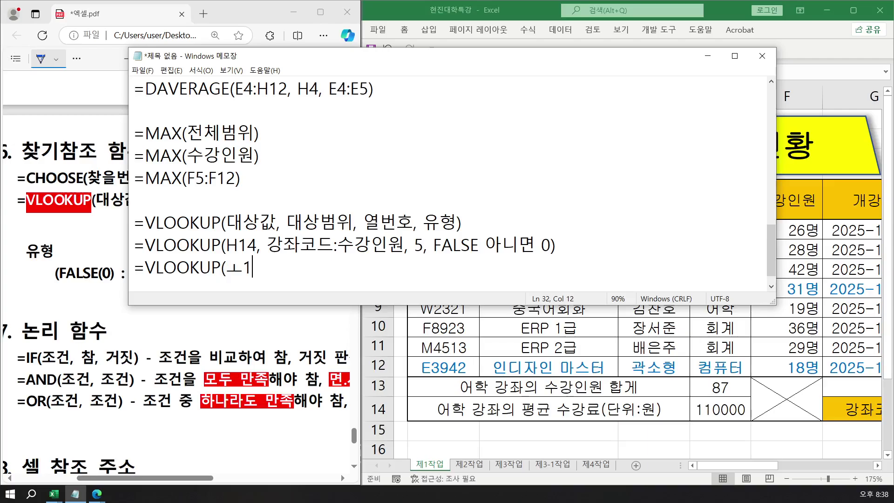
pyautogui.press('BackSpace')
pyautogui.press('BackSpace')
pyautogui.write('H14, B5:')
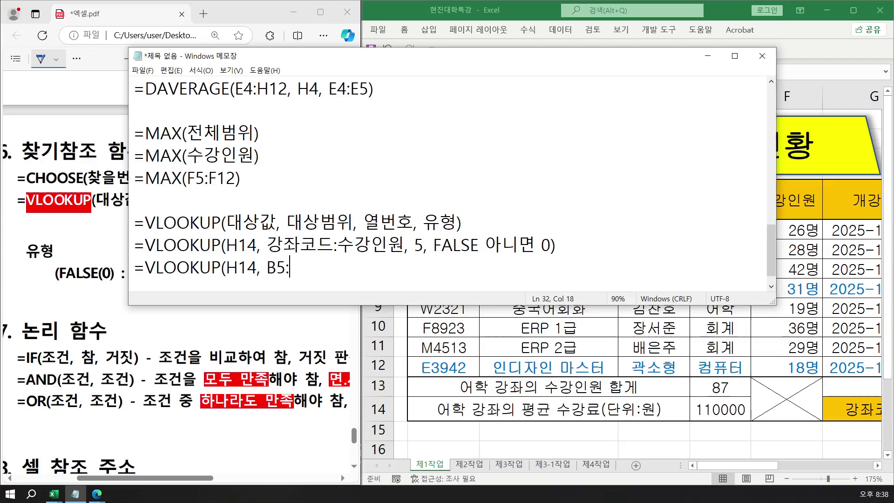
pyautogui.write('F12, 5')
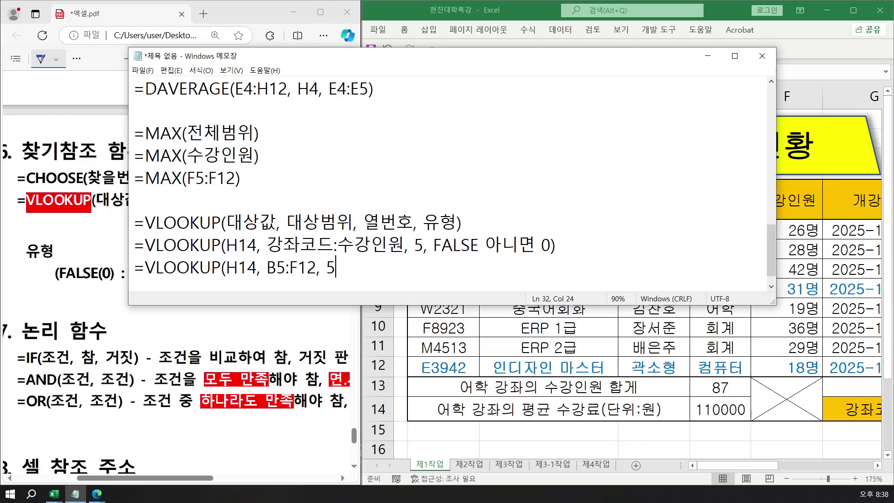
pyautogui.write(', 0)')
# - Switch to Excel and start a VLOOKUP formula in J14 with H14 as the lookup value and B5:F12 as the table range
pyautogui.hotkey('alt', 'Tab')
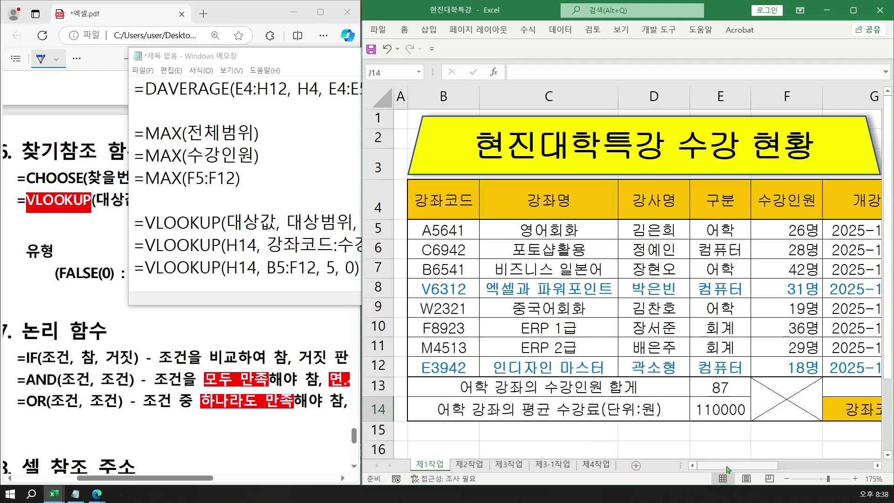
pyautogui.moveTo(728, 471); pyautogui.dragTo(797, 468)
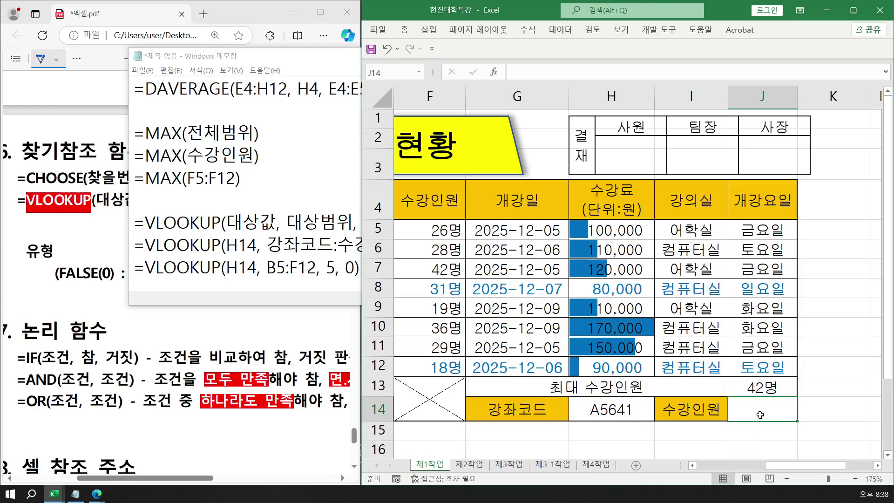
pyautogui.write('=')
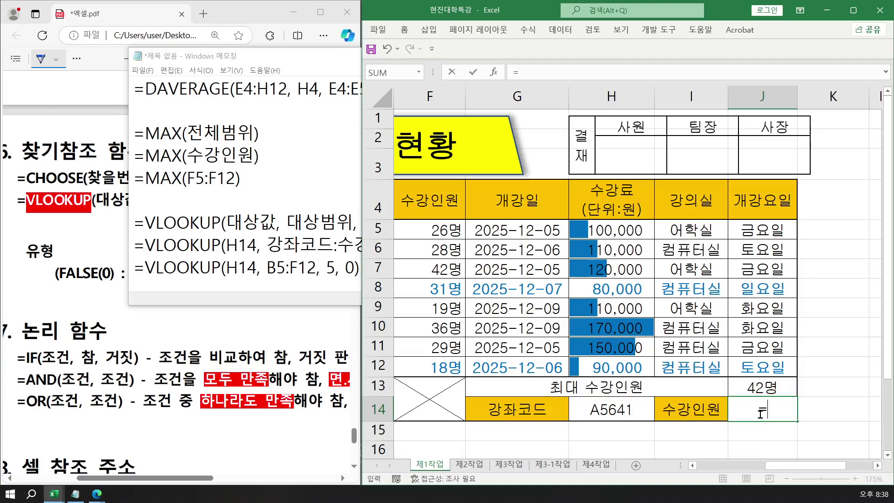
pyautogui.write('VL')
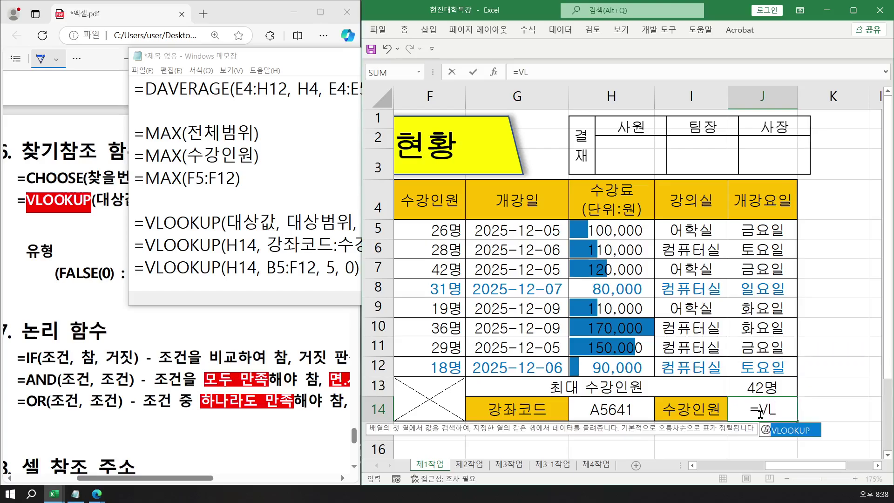
pyautogui.press('Tab')
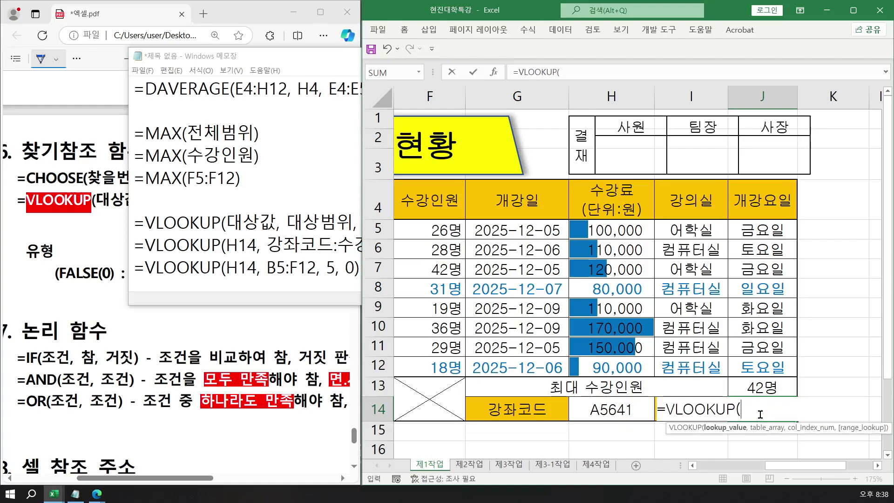
pyautogui.click(595, 410)
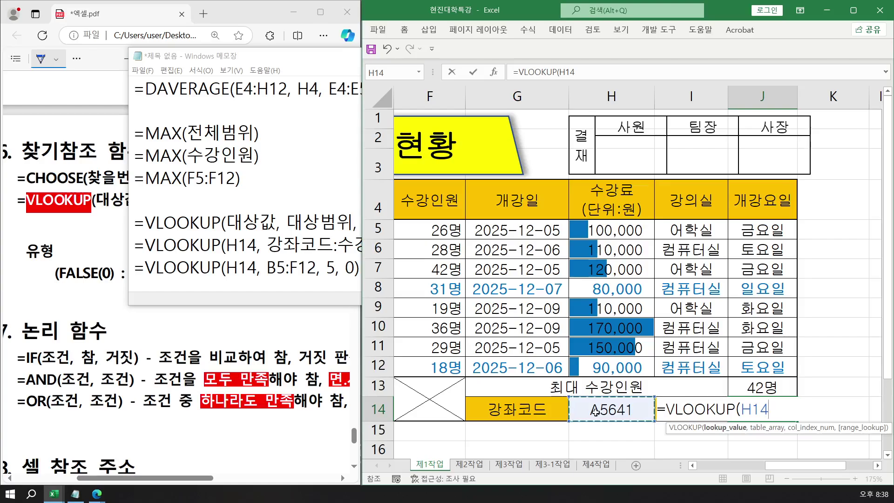
pyautogui.write(',')
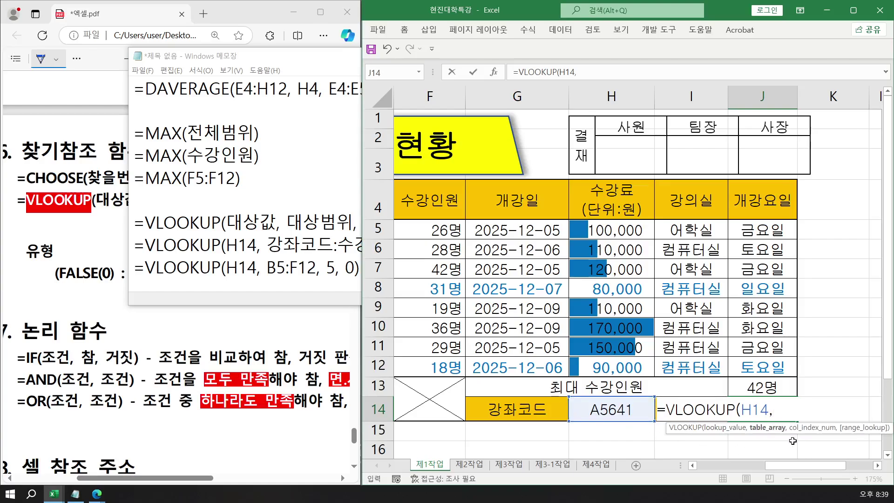
pyautogui.moveTo(773, 468); pyautogui.dragTo(716, 474)
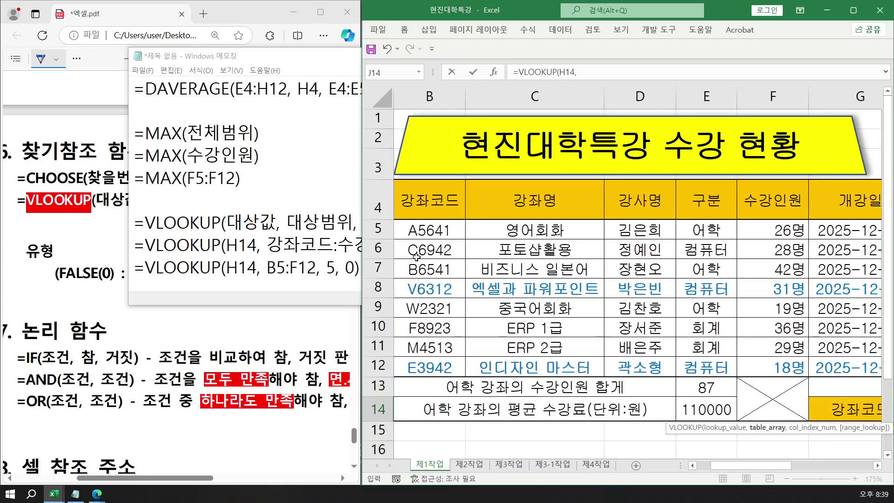
pyautogui.moveTo(417, 232); pyautogui.dragTo(745, 366)
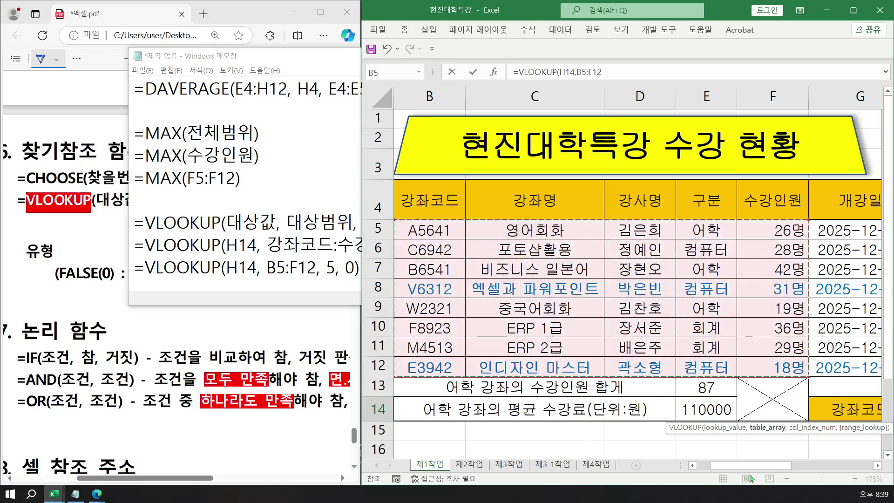
# - Complete the VLOOKUP formula in J14 with column number 5 and match type 0, and enter it
pyautogui.moveTo(750, 467); pyautogui.dragTo(840, 468)
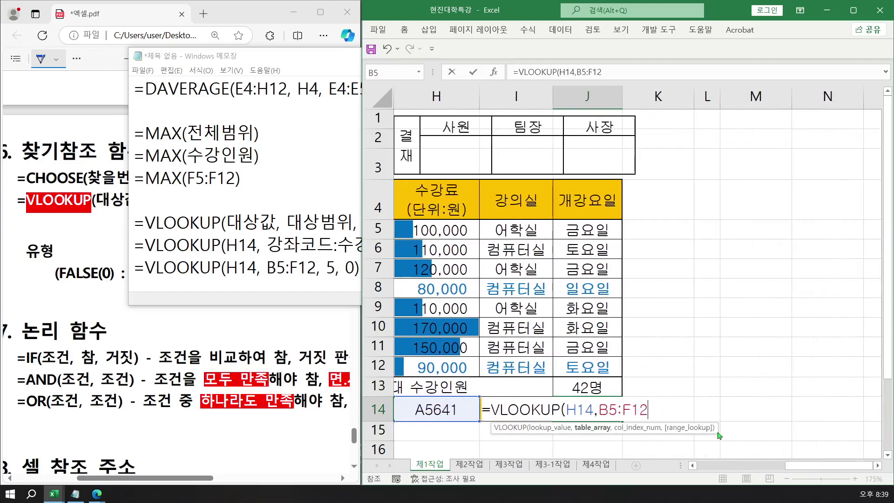
pyautogui.scroll(-2, 670, 397)
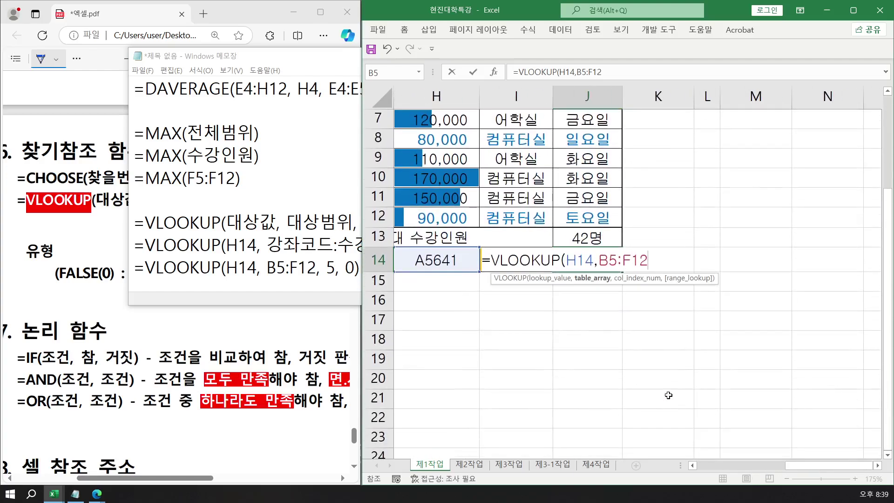
pyautogui.write(',')
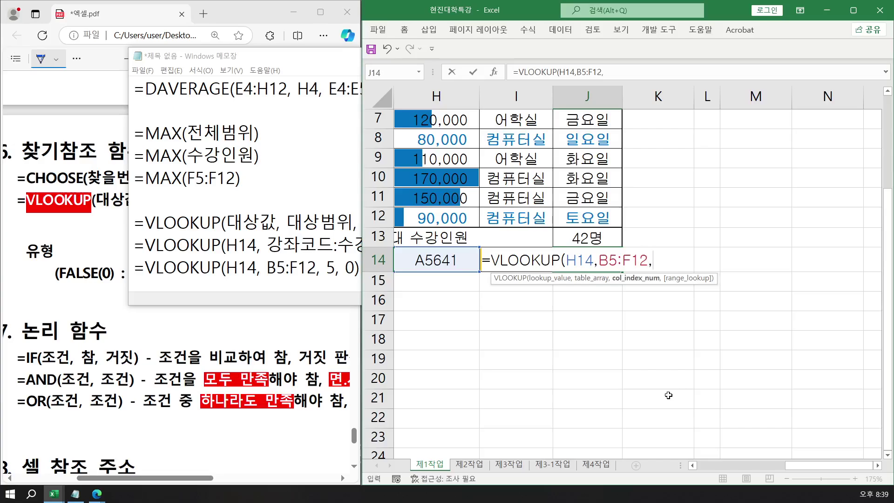
pyautogui.write('5,')
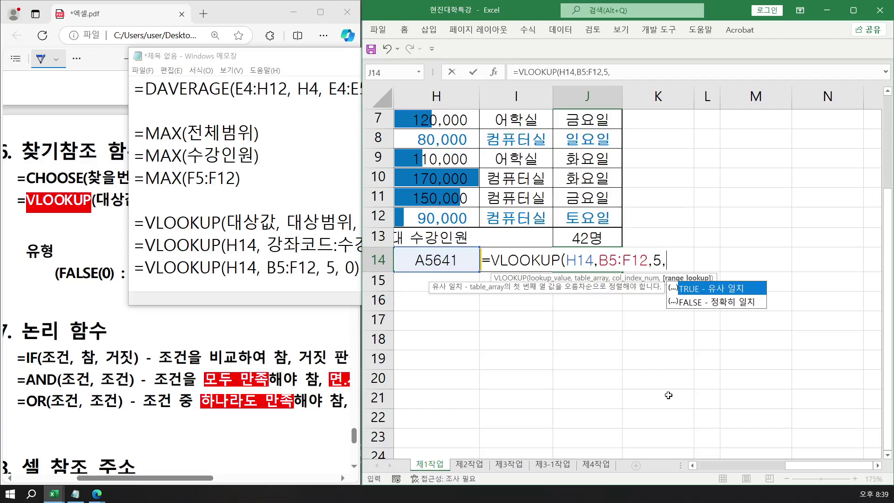
pyautogui.write('0')
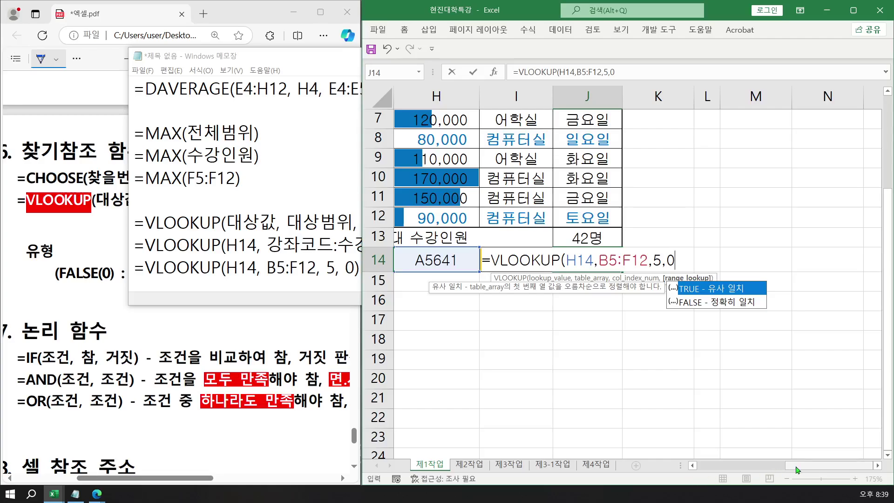
pyautogui.moveTo(796, 468); pyautogui.dragTo(737, 468)
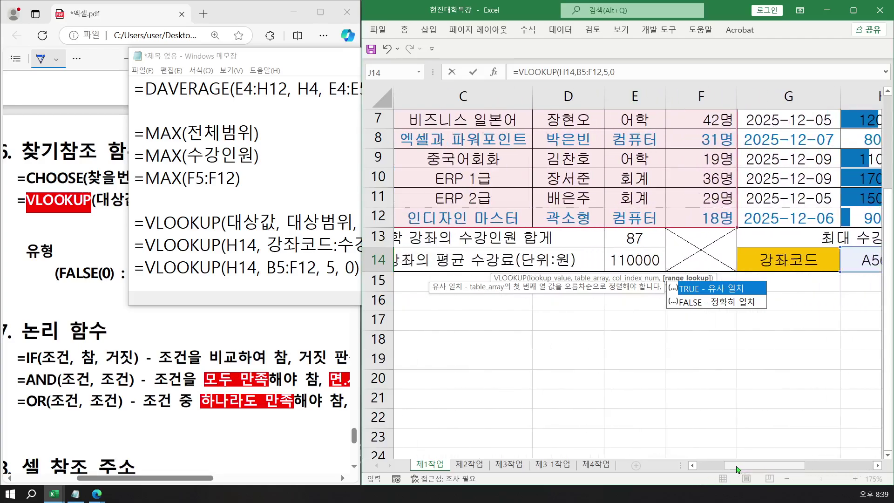
pyautogui.scroll(2, 737, 468)
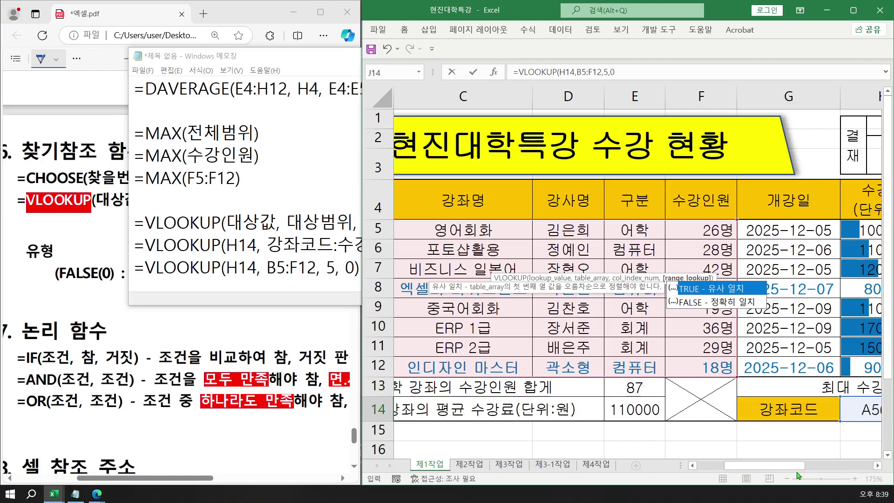
pyautogui.hscroll(-1, 798, 474)
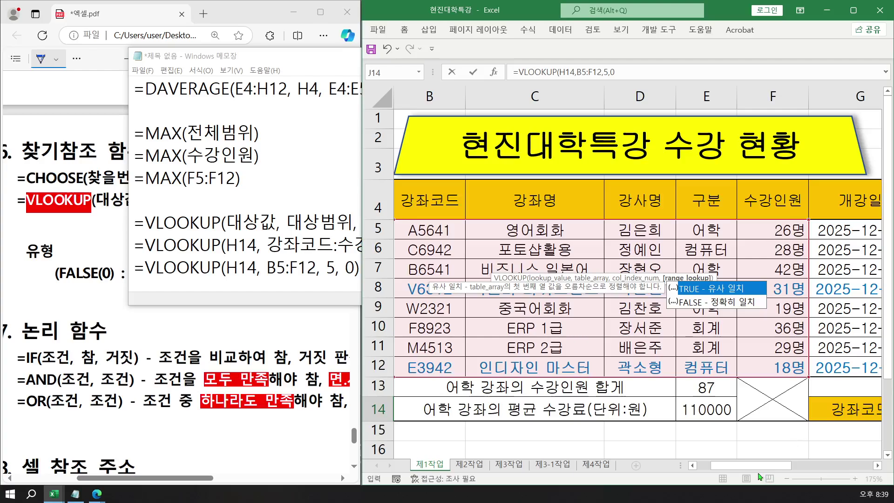
pyautogui.hscroll(4, 760, 476)
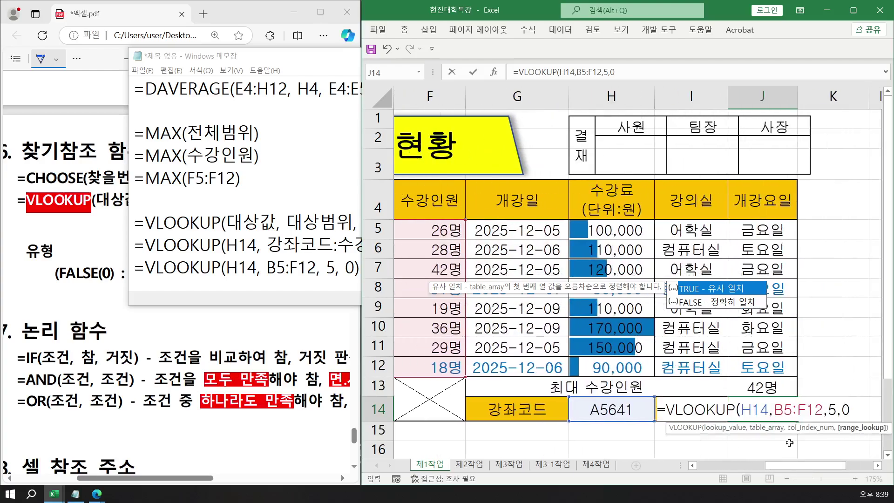
pyautogui.scroll(-1, 790, 442)
pyautogui.press('Return')
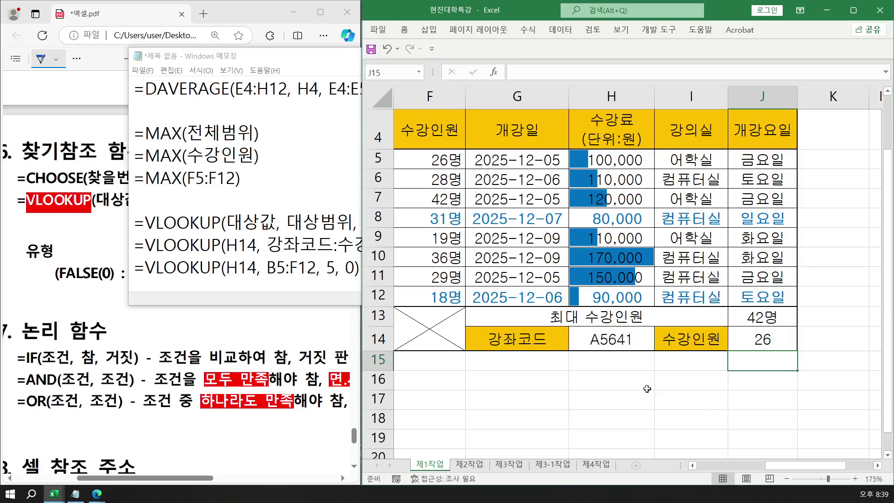
# - Test the VLOOKUP by choosing course codes E3942, C6942 and B6541 in H14, and restore A5641
pyautogui.click(620, 343)
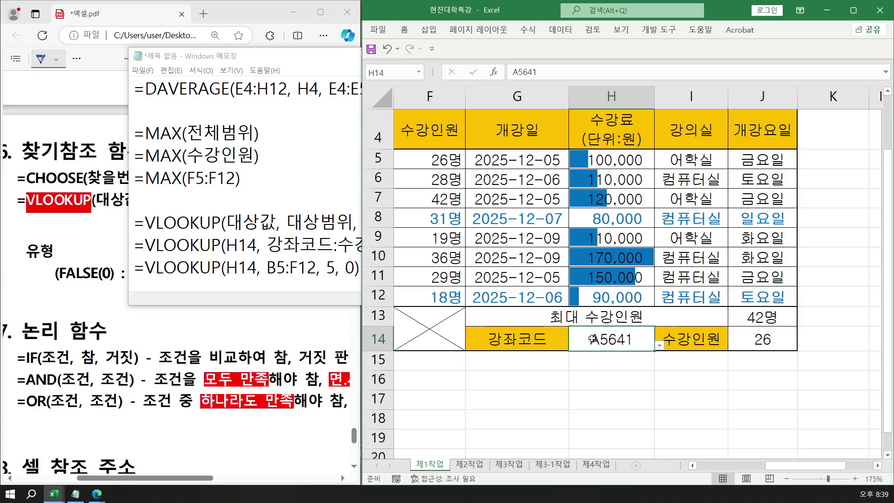
pyautogui.click(660, 347)
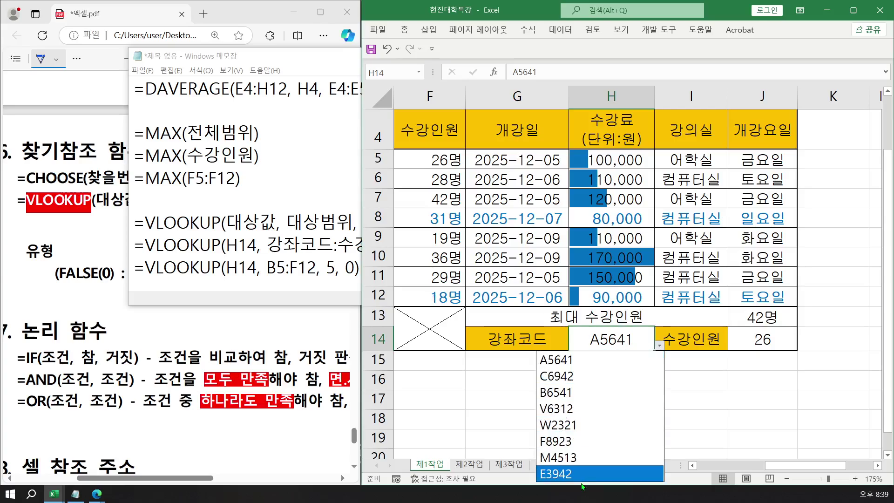
pyautogui.click(582, 474)
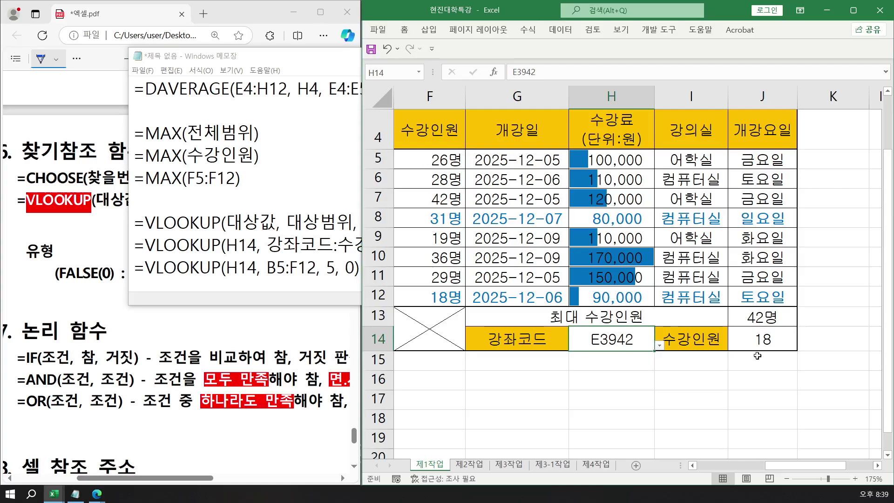
pyautogui.click(660, 346)
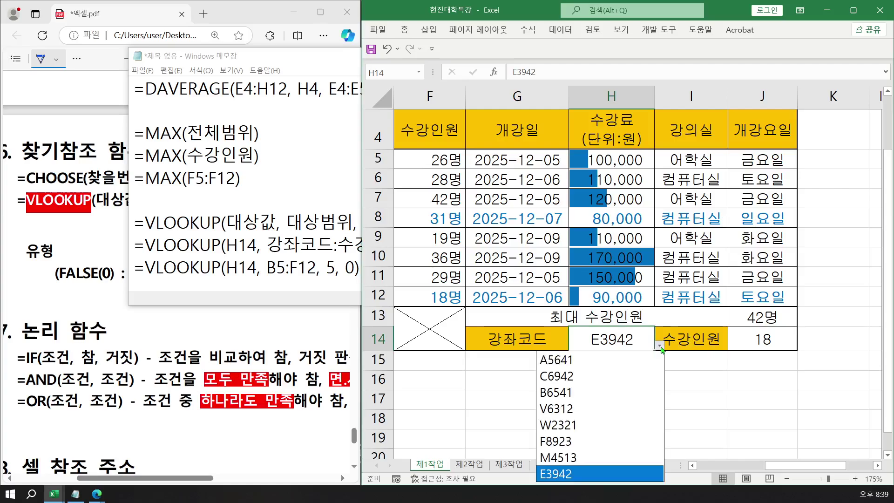
pyautogui.click(577, 377)
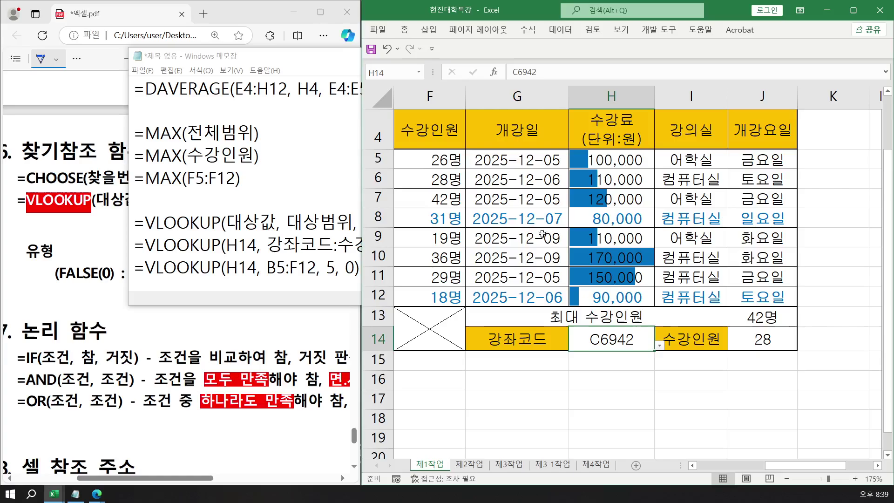
pyautogui.click(659, 345)
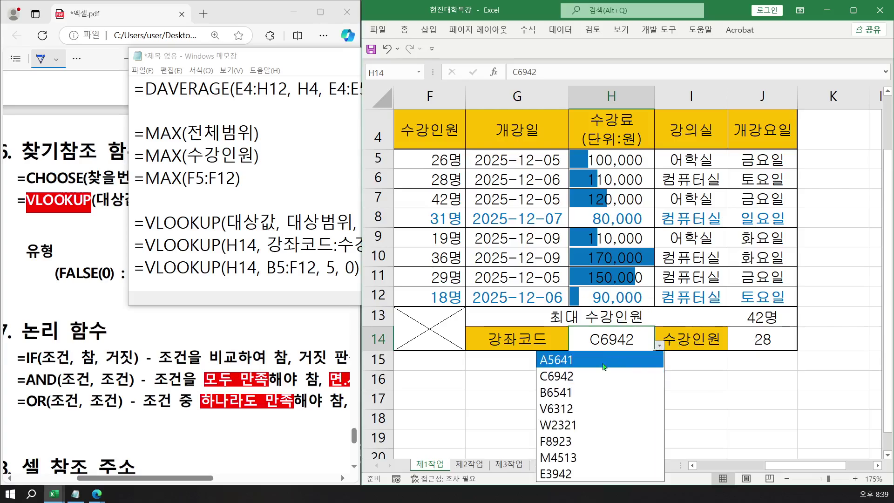
pyautogui.click(559, 394)
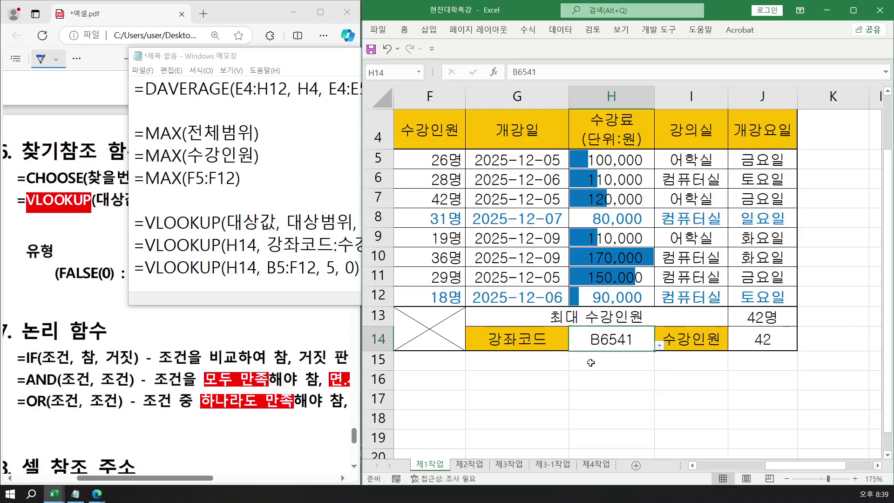
pyautogui.click(659, 346)
pyautogui.click(600, 360)
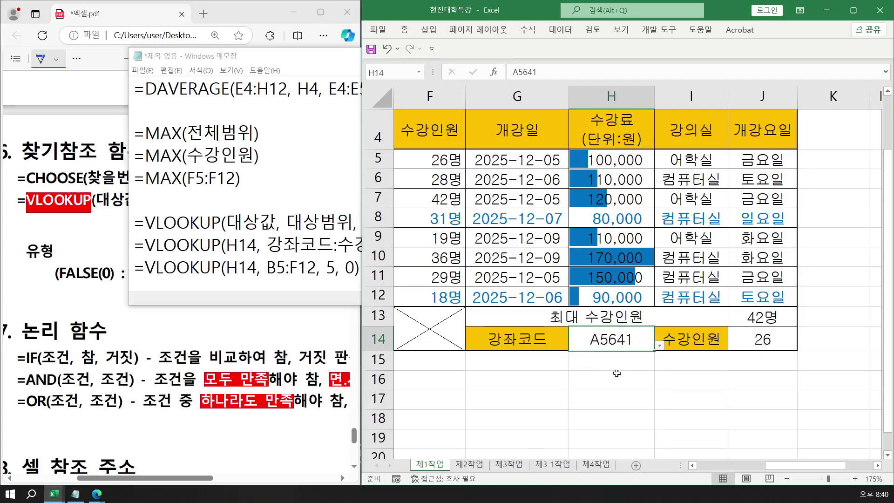
pyautogui.click(625, 395)
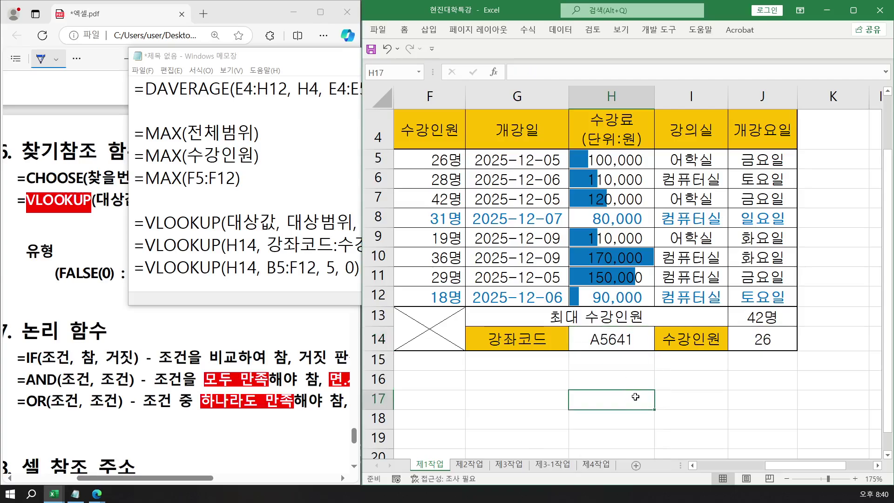
# - Narrow the 결재 approval picture above the table so its outer edge lines up with the end of column J
pyautogui.scroll(1, 635, 396)
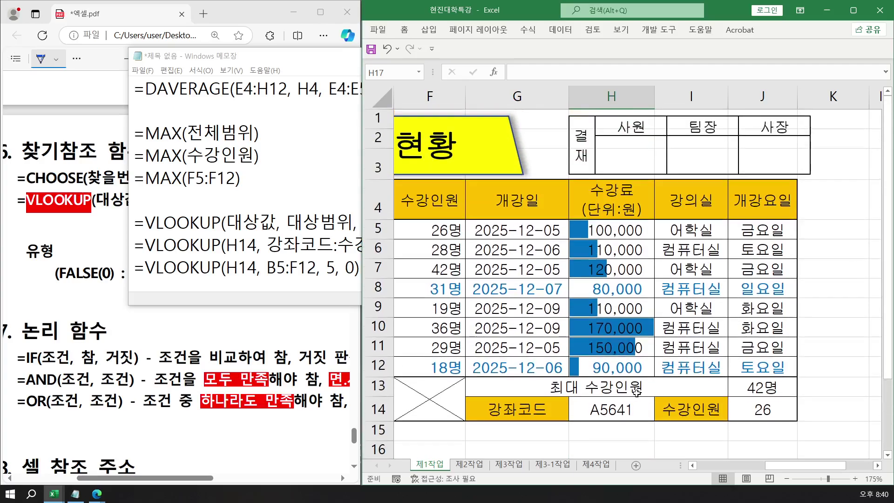
pyautogui.click(707, 252)
pyautogui.moveTo(707, 252); pyautogui.dragTo(740, 352)
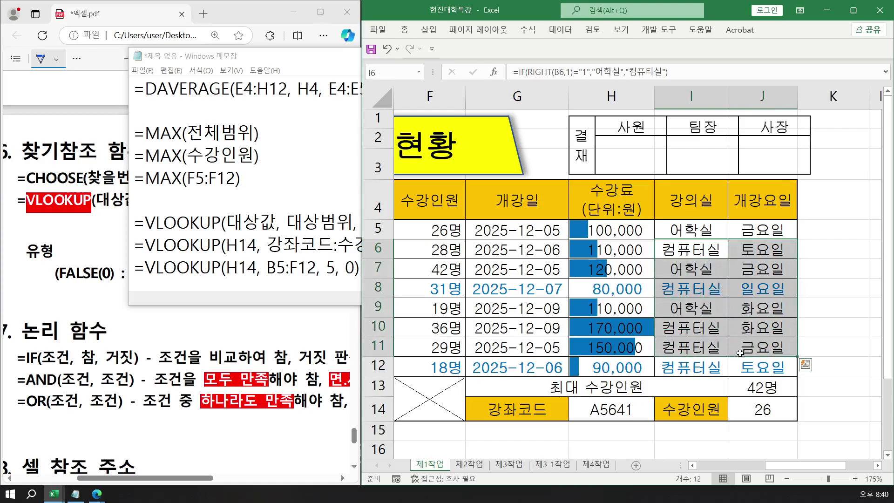
pyautogui.click(656, 157)
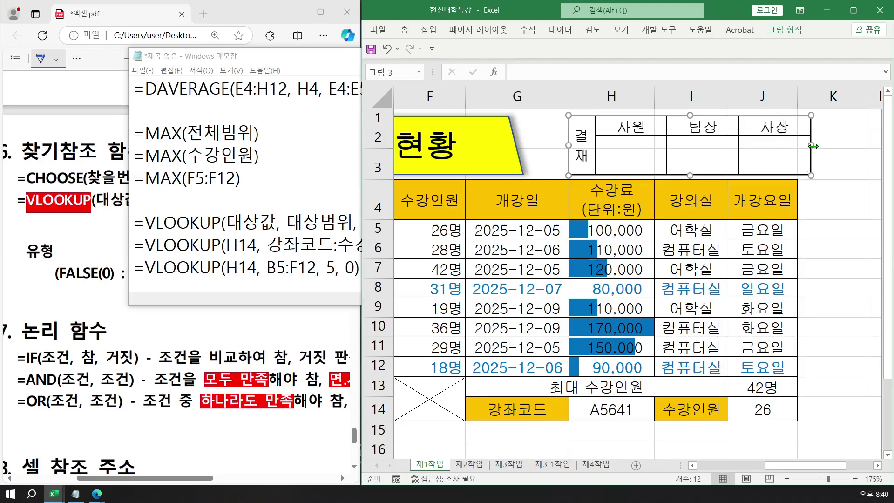
pyautogui.moveTo(810, 145); pyautogui.dragTo(797, 146)
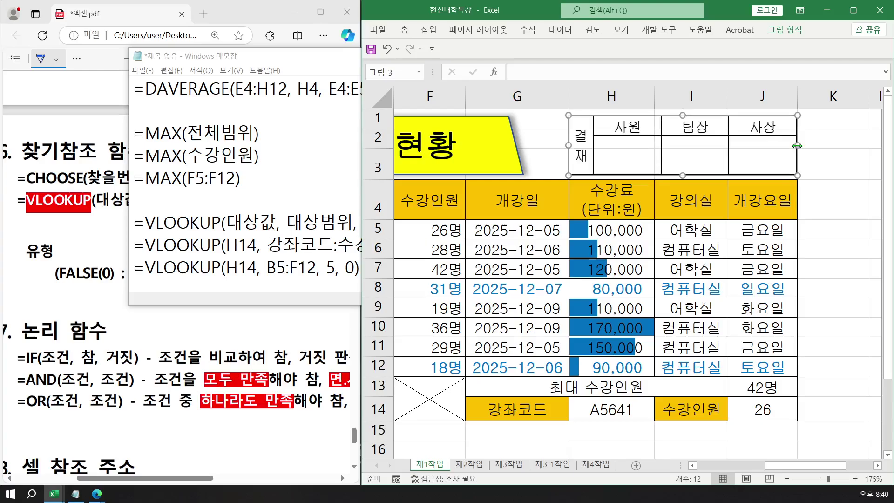
pyautogui.click(831, 301)
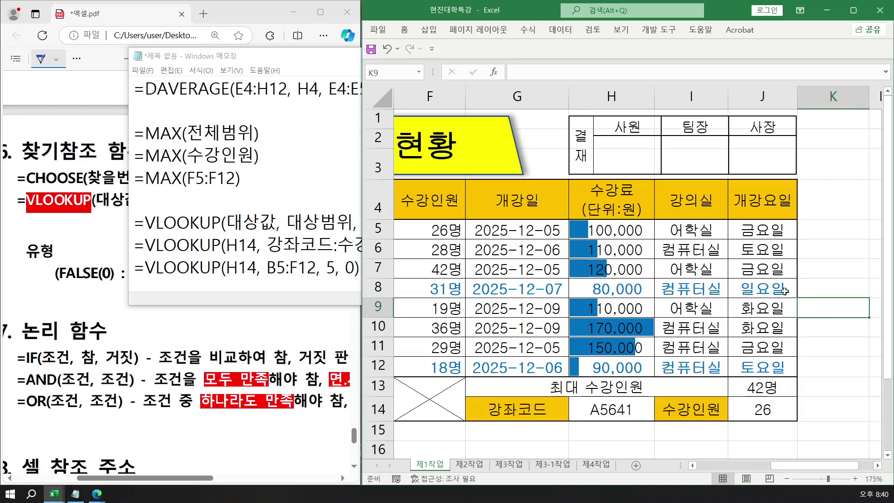
# - Fine-tune the approval picture's width against column J's outer border at a closer view, and deselect it
pyautogui.scroll(4, 775, 288)
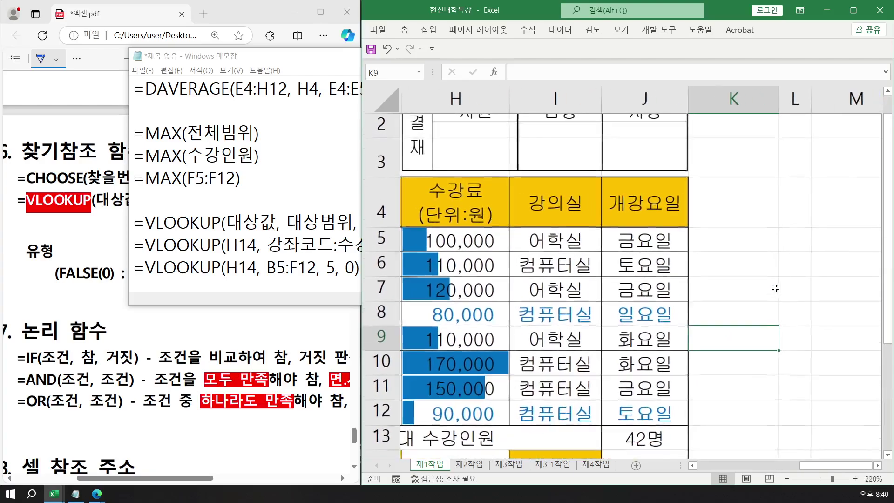
pyautogui.scroll(1, 776, 288)
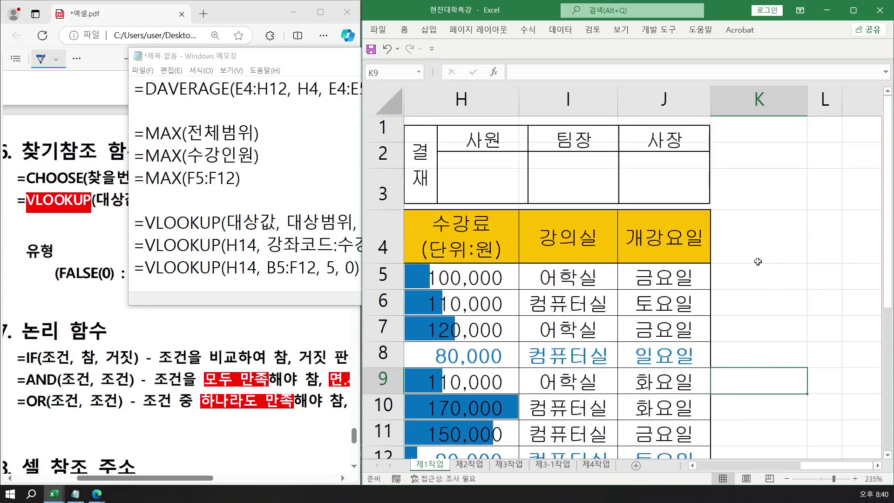
pyautogui.click(662, 176)
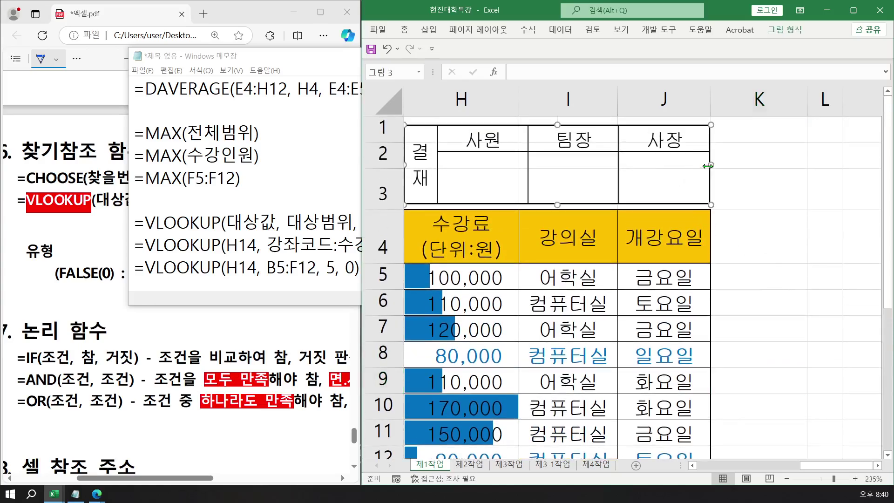
pyautogui.moveTo(709, 165); pyautogui.dragTo(710, 165)
pyautogui.click(766, 232)
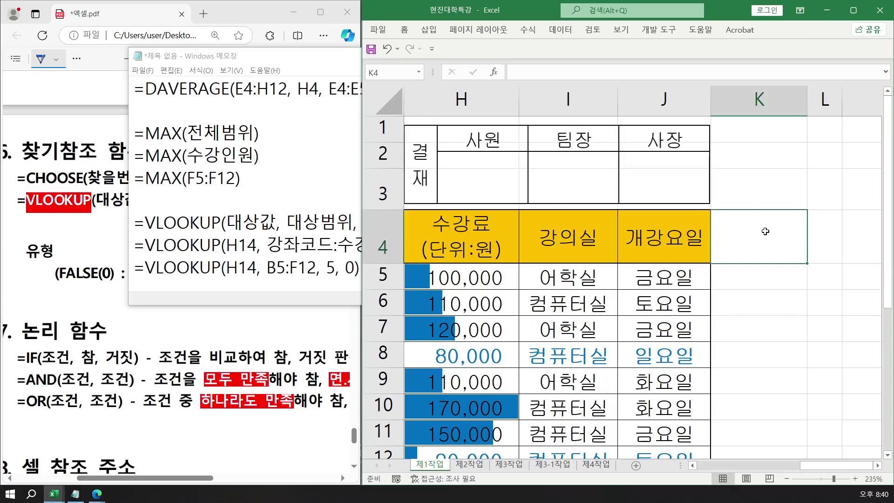
pyautogui.click(845, 301)
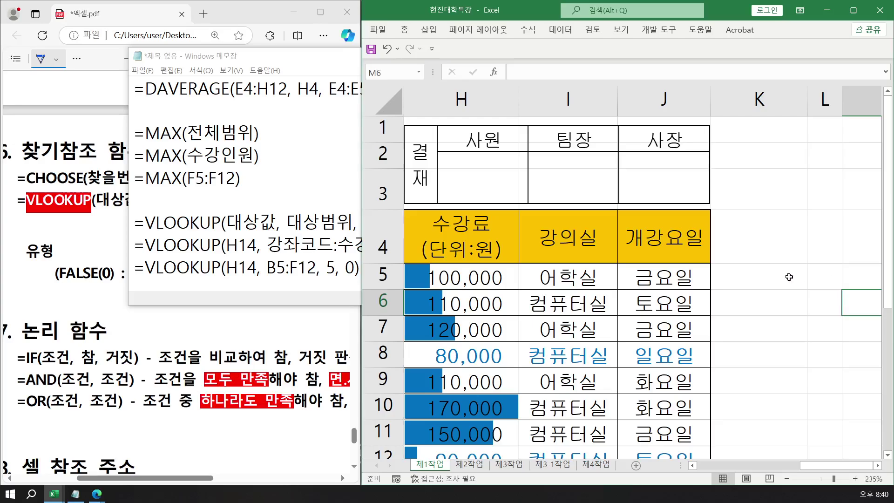
# - Look through the 제3-1작업, 제2작업, 제3작업 and 제4작업 sheets, and return to 제1작업
pyautogui.scroll(-2, 791, 278)
pyautogui.scroll(-3, 791, 276)
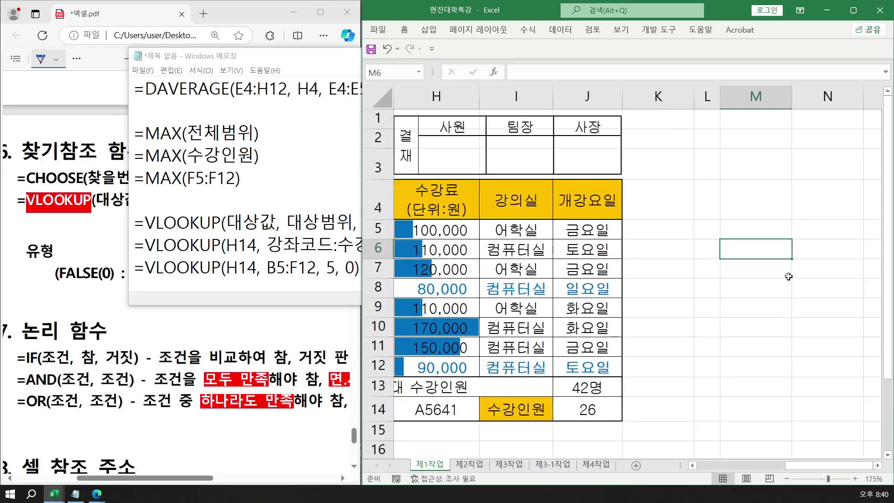
pyautogui.hscroll(-3, 786, 468)
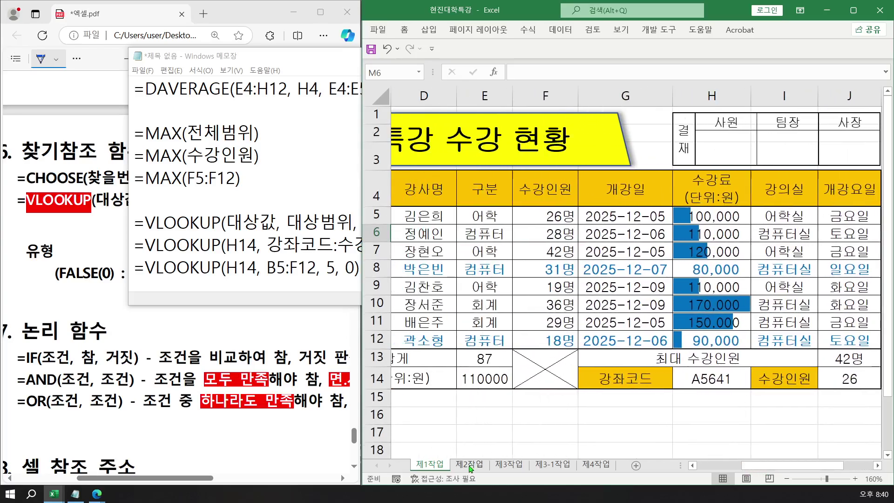
pyautogui.click(547, 465)
pyautogui.click(525, 396)
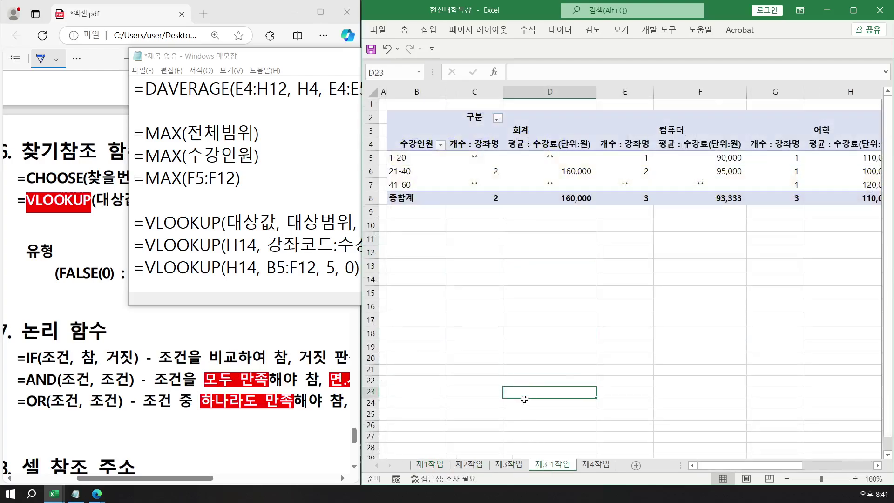
pyautogui.click(470, 467)
pyautogui.click(508, 466)
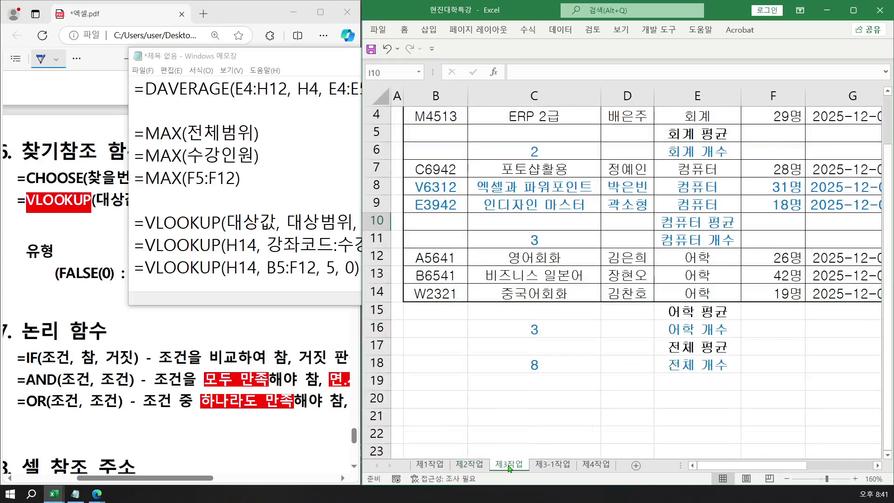
pyautogui.click(555, 466)
pyautogui.click(596, 466)
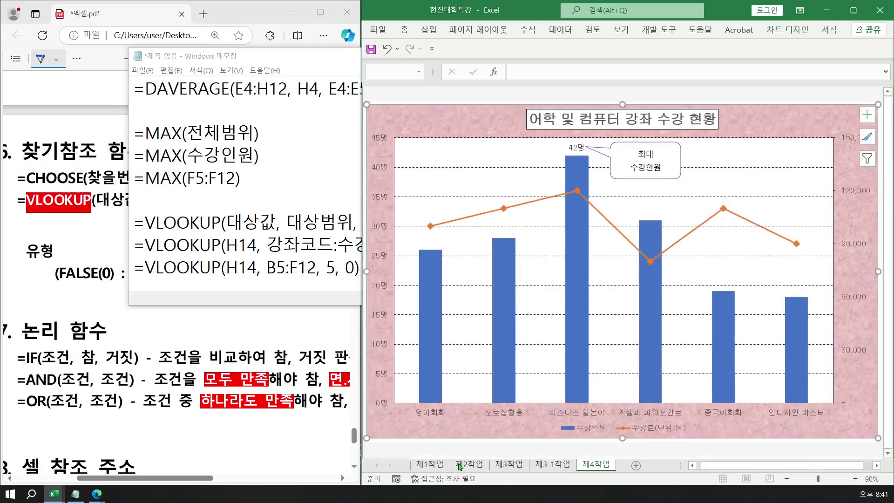
pyautogui.click(429, 466)
pyautogui.click(481, 413)
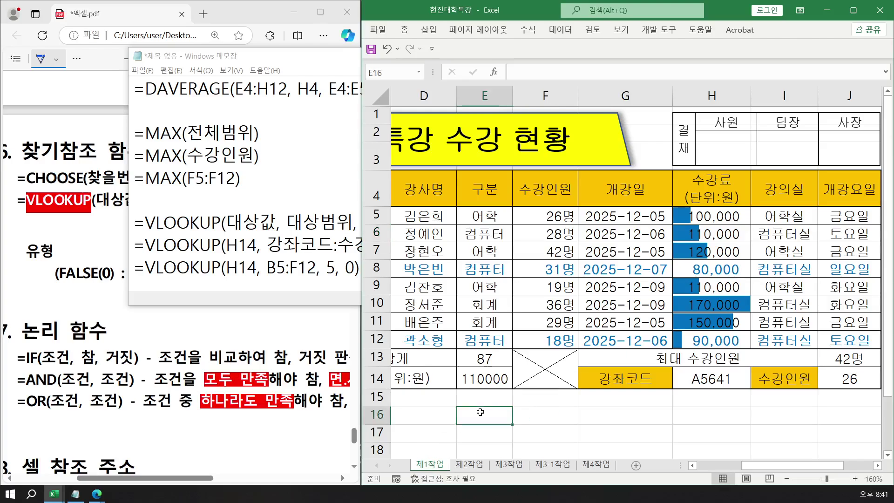
# - Review the function cells on 제1작업: 강의실 and 개강요일 in I5:J12 and the summary block E13:J14
pyautogui.click(767, 218)
pyautogui.moveTo(766, 218); pyautogui.dragTo(850, 341)
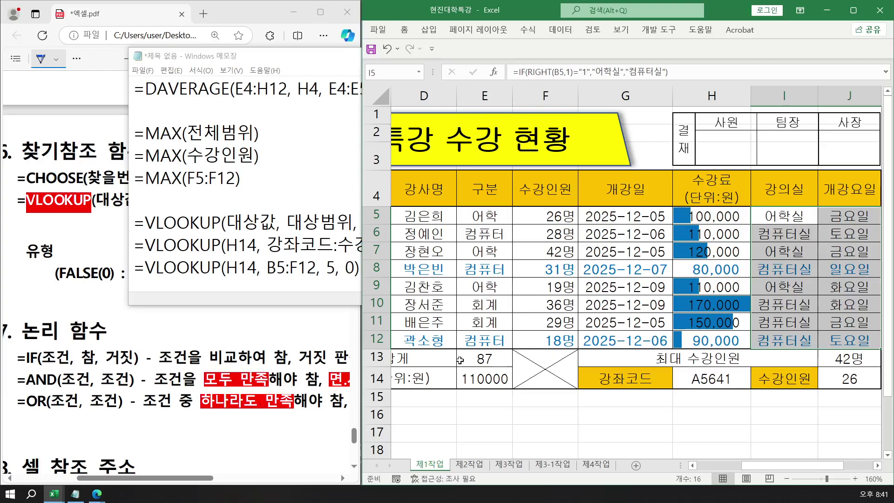
pyautogui.moveTo(484, 359); pyautogui.dragTo(844, 379)
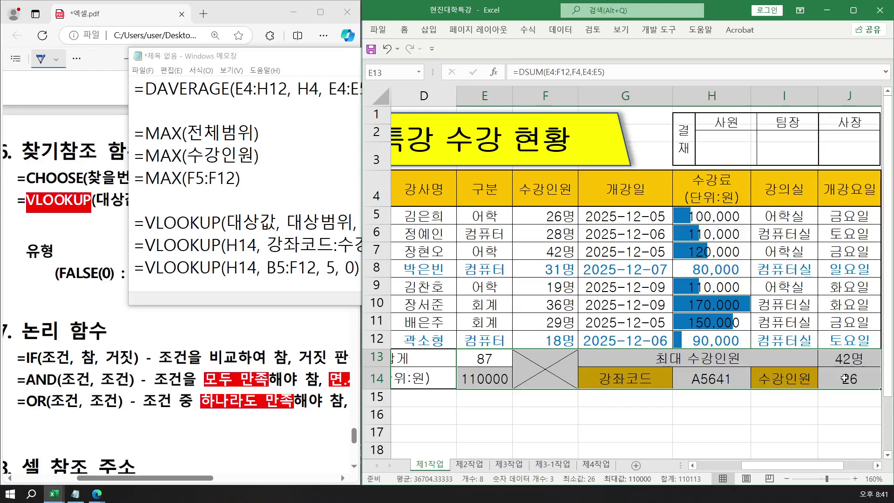
pyautogui.click(550, 284)
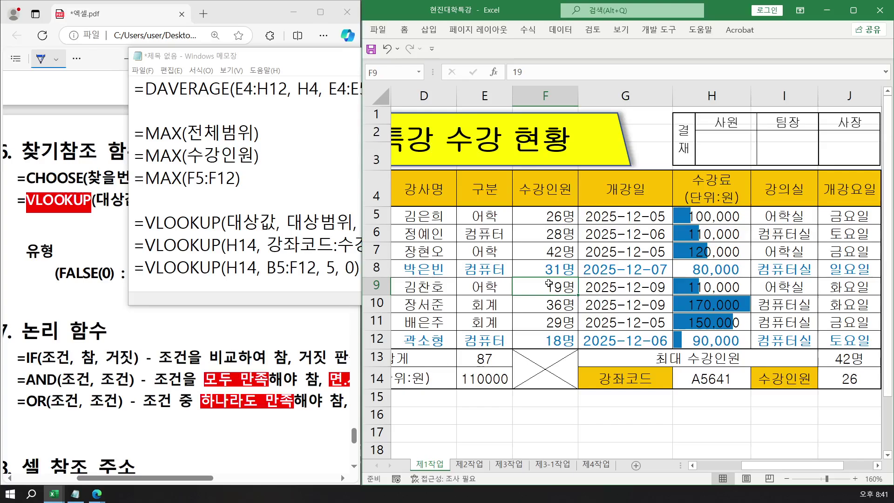
# - Switch to Notepad, reduce the text zoom to 40%, reposition the window and make it taller to fit the function notes
pyautogui.click(321, 269)
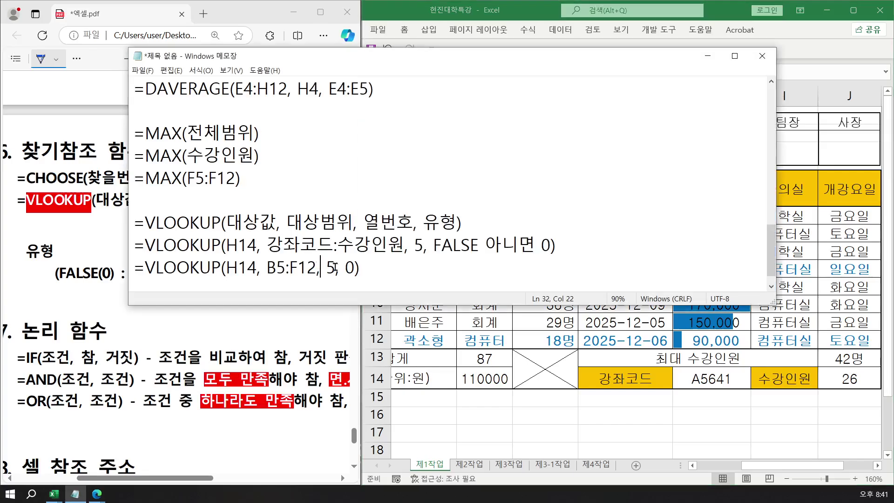
pyautogui.scroll(-3, 430, 273)
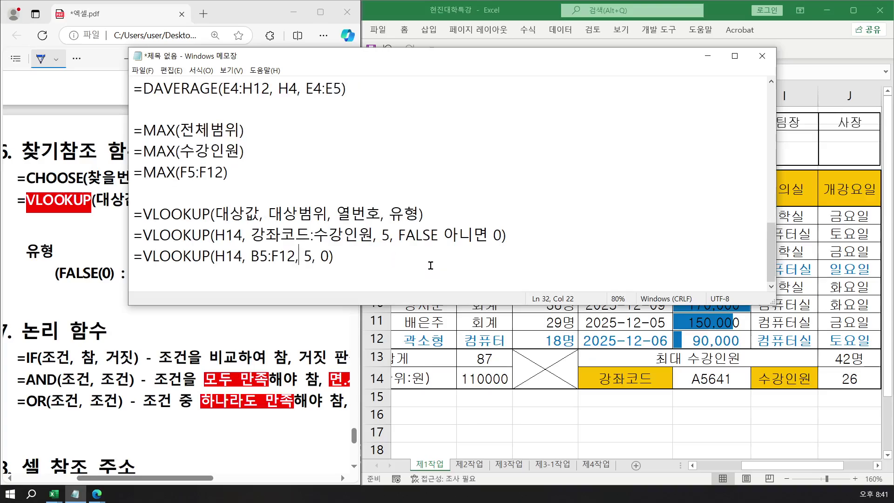
pyautogui.scroll(-2, 432, 259)
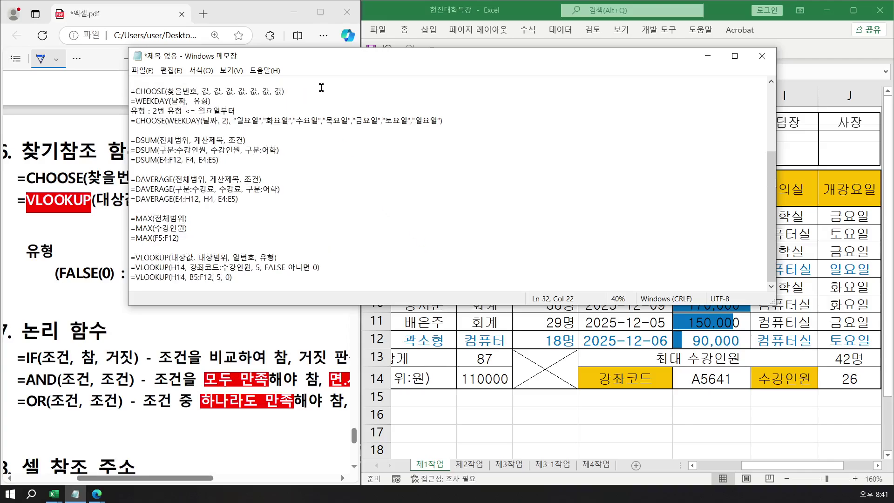
pyautogui.moveTo(323, 56); pyautogui.dragTo(440, 86)
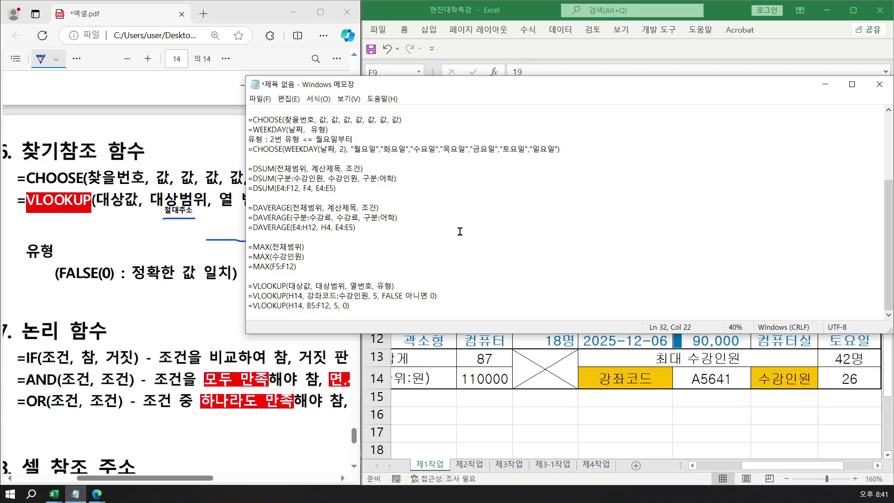
pyautogui.keyDown('ctrl'); pyautogui.scroll(-1, 460, 232); pyautogui.keyUp('ctrl')
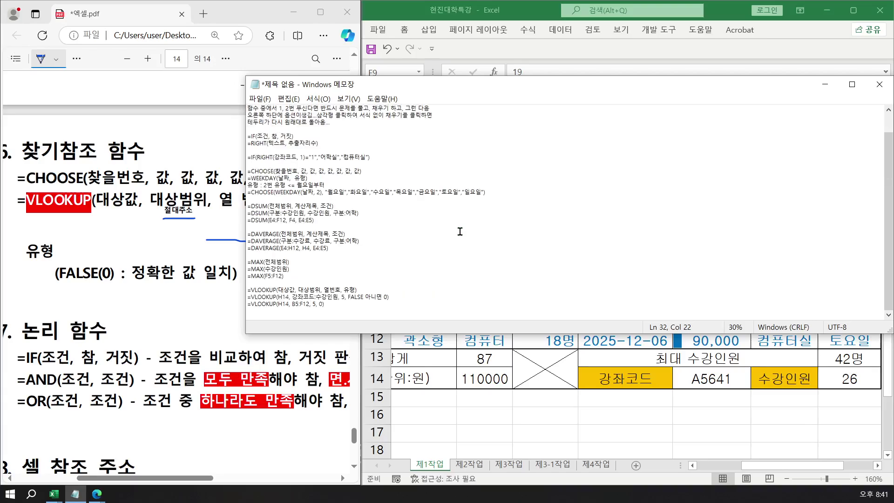
pyautogui.keyDown('ctrl'); pyautogui.scroll(1, 460, 232); pyautogui.keyUp('ctrl')
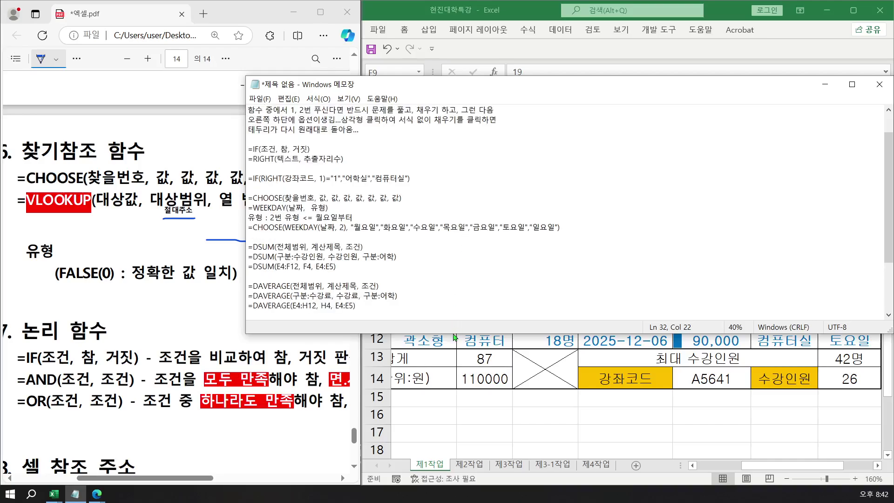
pyautogui.moveTo(452, 333); pyautogui.dragTo(450, 427)
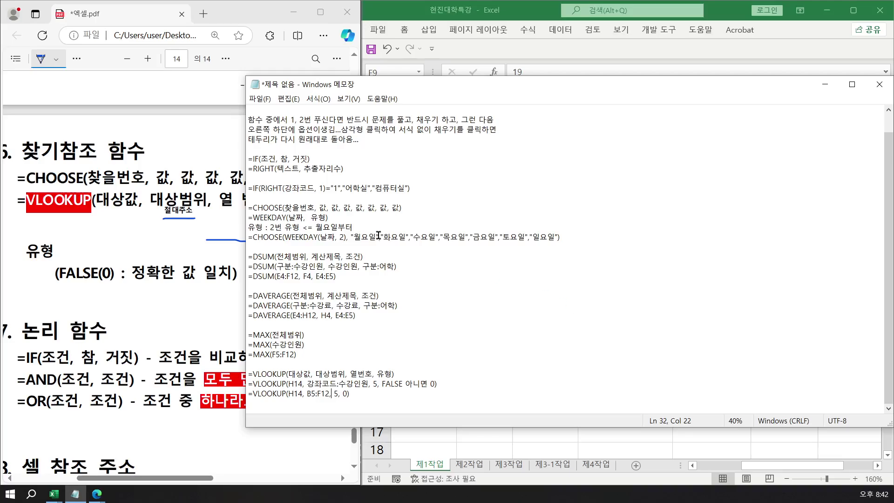
# - Examine the function page order list at the start of the notes, beginning with 67쪽
pyautogui.scroll(1, 380, 230)
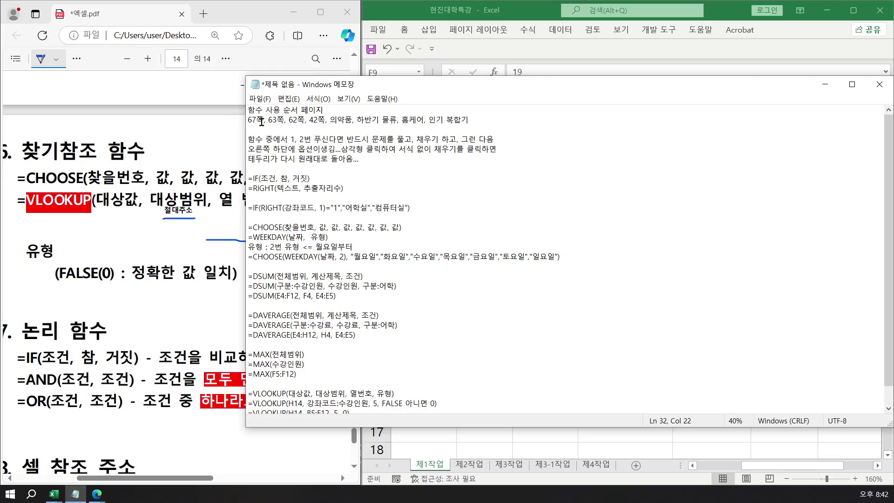
pyautogui.moveTo(261, 122); pyautogui.dragTo(248, 121)
pyautogui.click(418, 184)
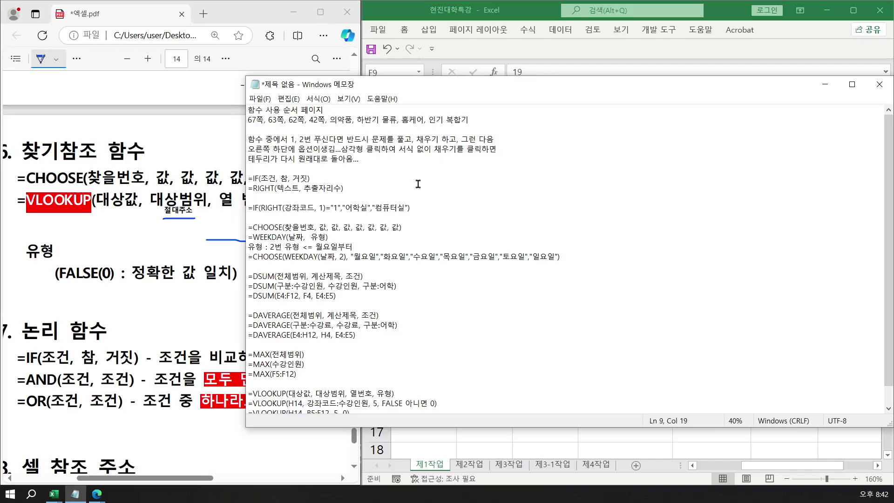